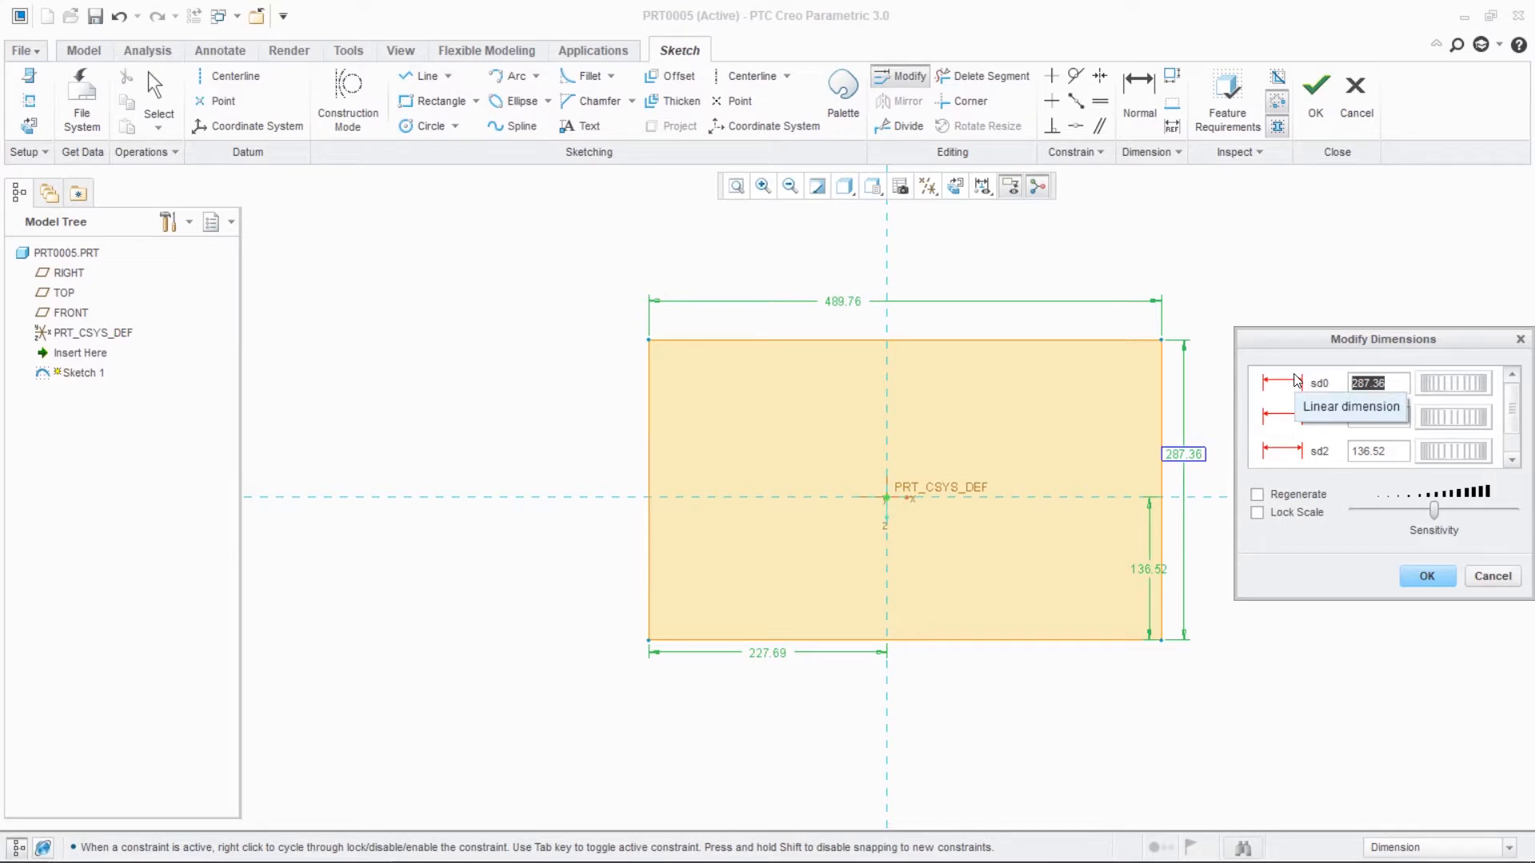
- Set the sketched rectangle's height to 36 and its width to 64
type("4")
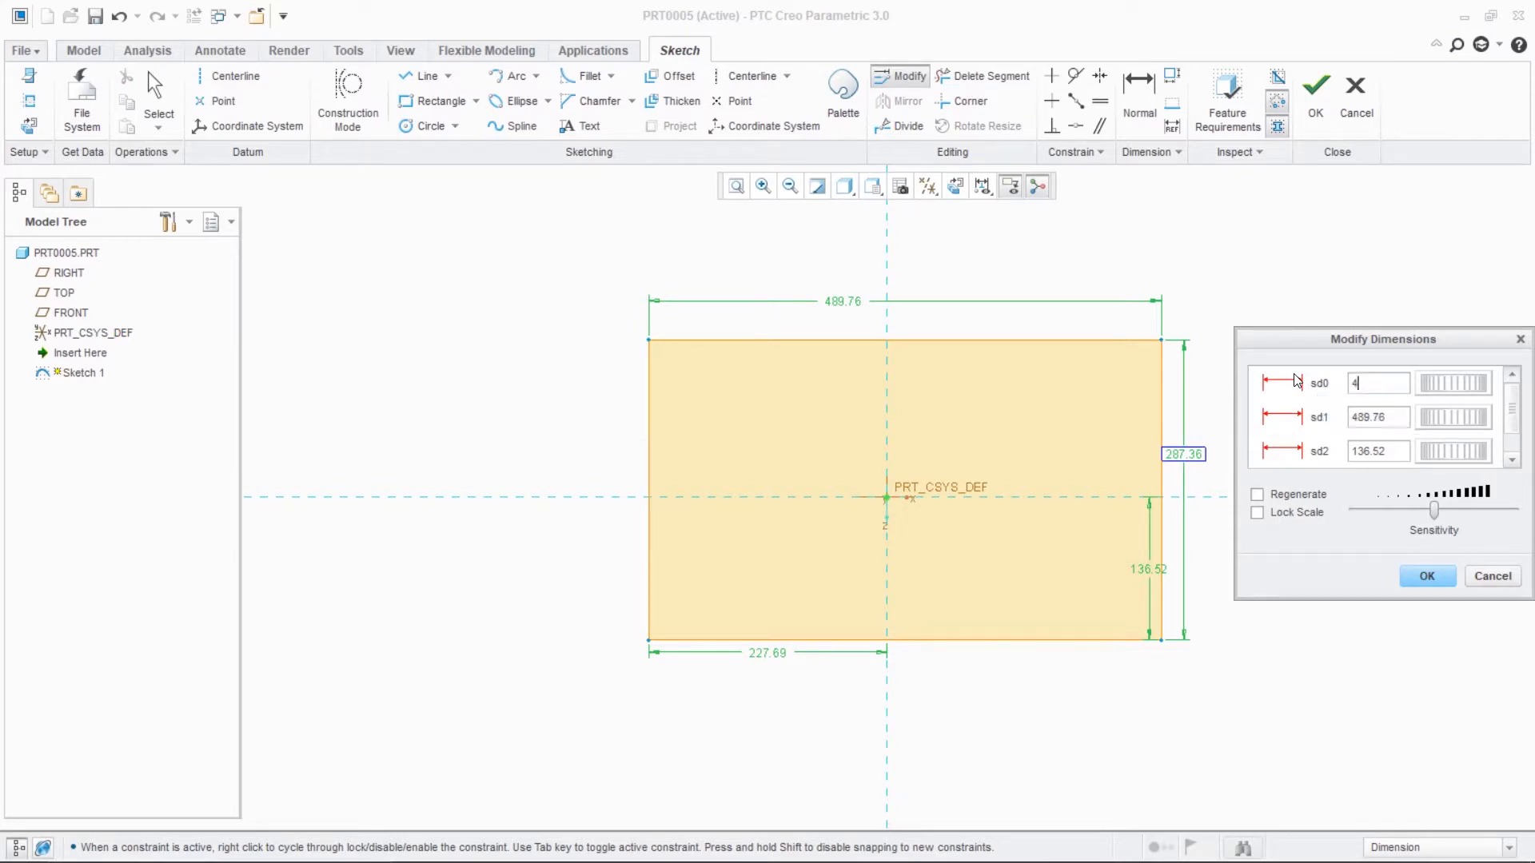
key("BackSpace")
type("36")
key("Return")
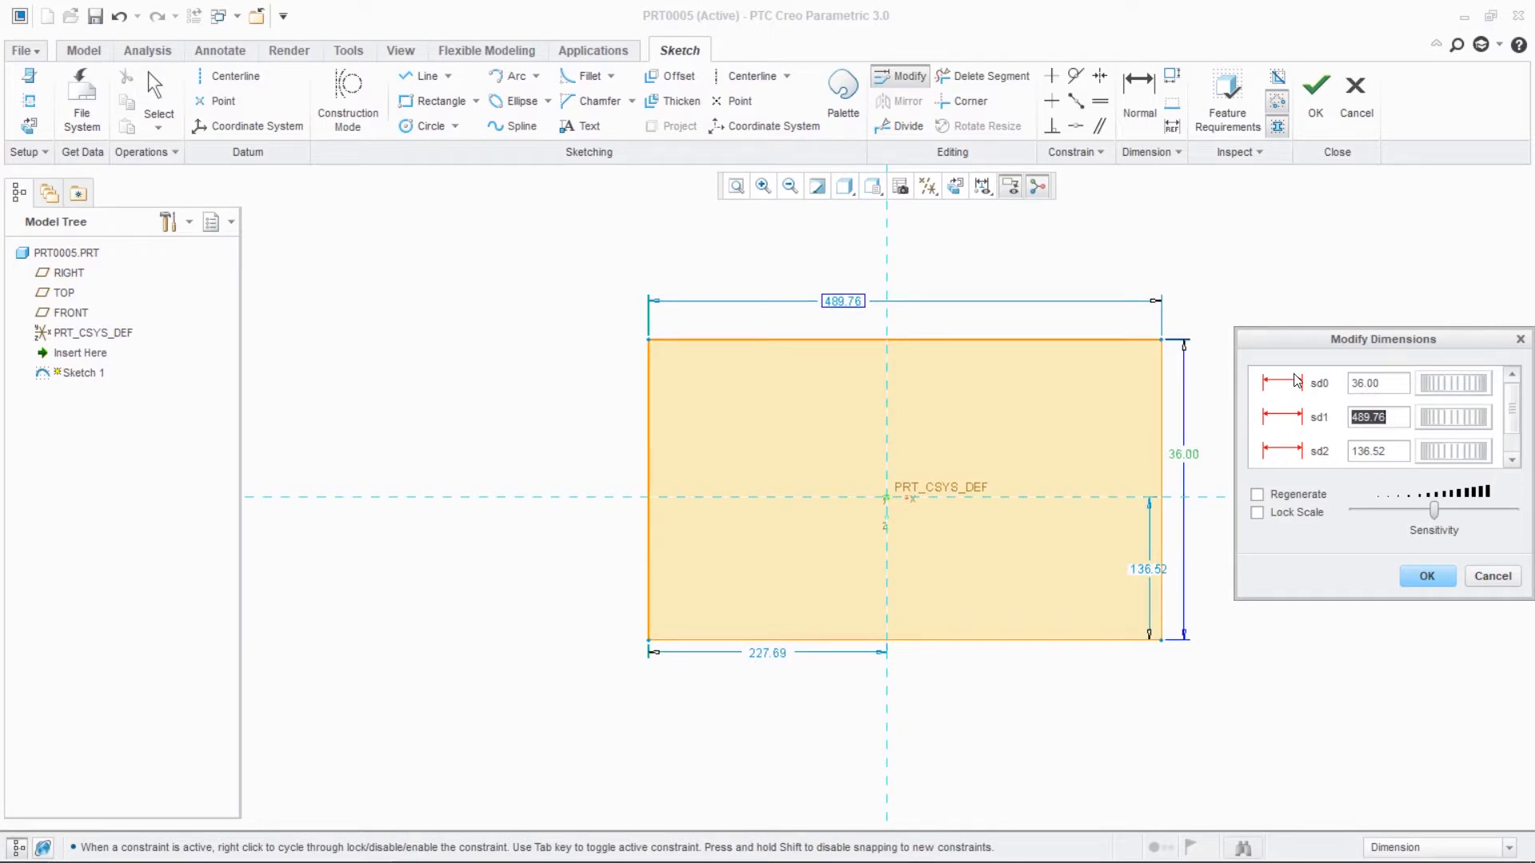
type("64")
key("Return")
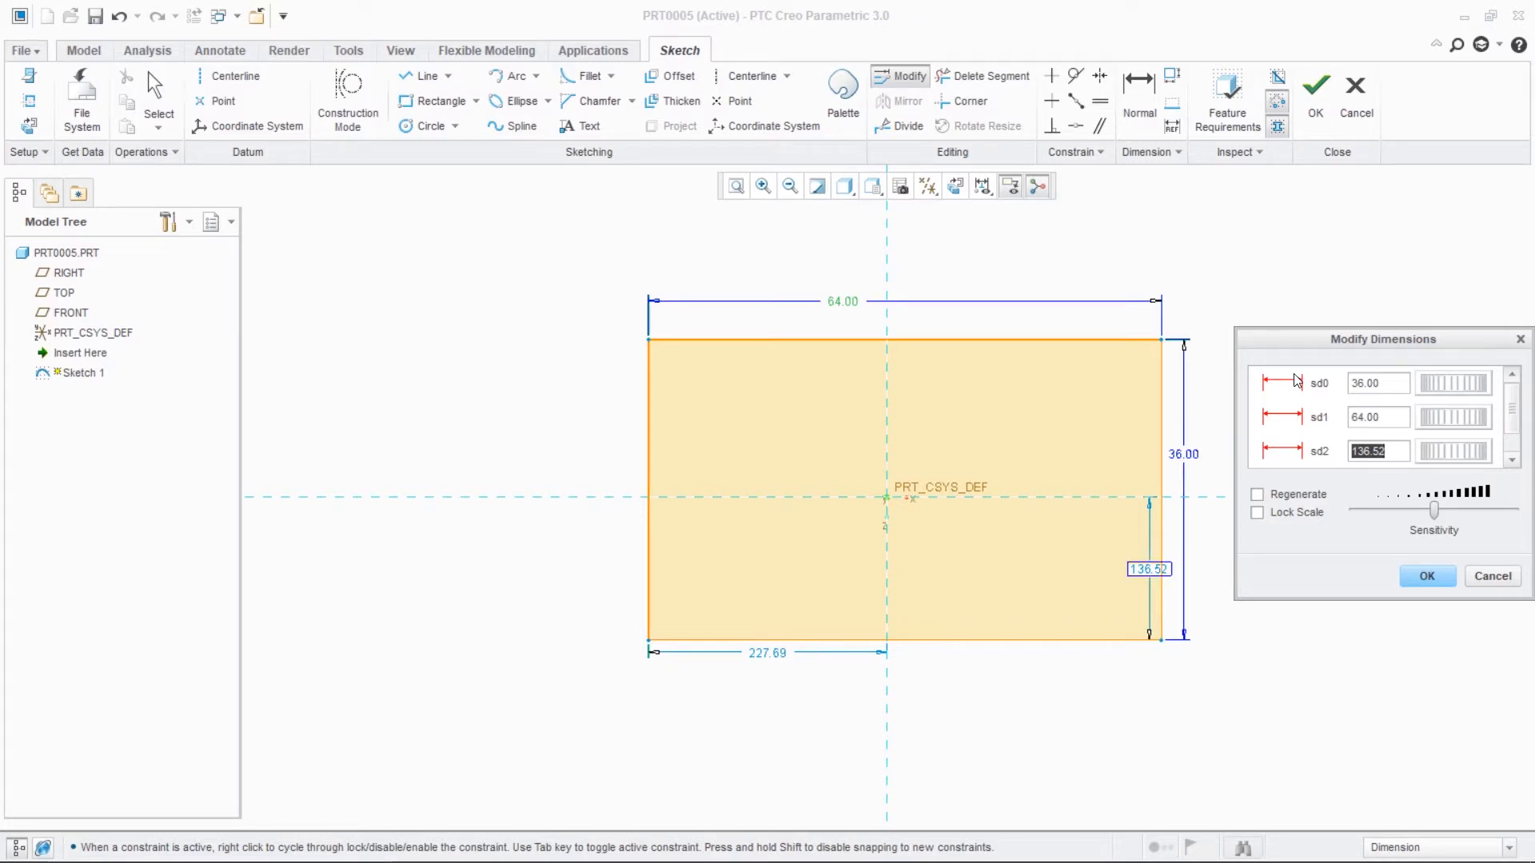
- Set the rectangle's offsets from the horizontal and vertical references to 18 and 32, and finish the sketch
type("36")
key("Return")
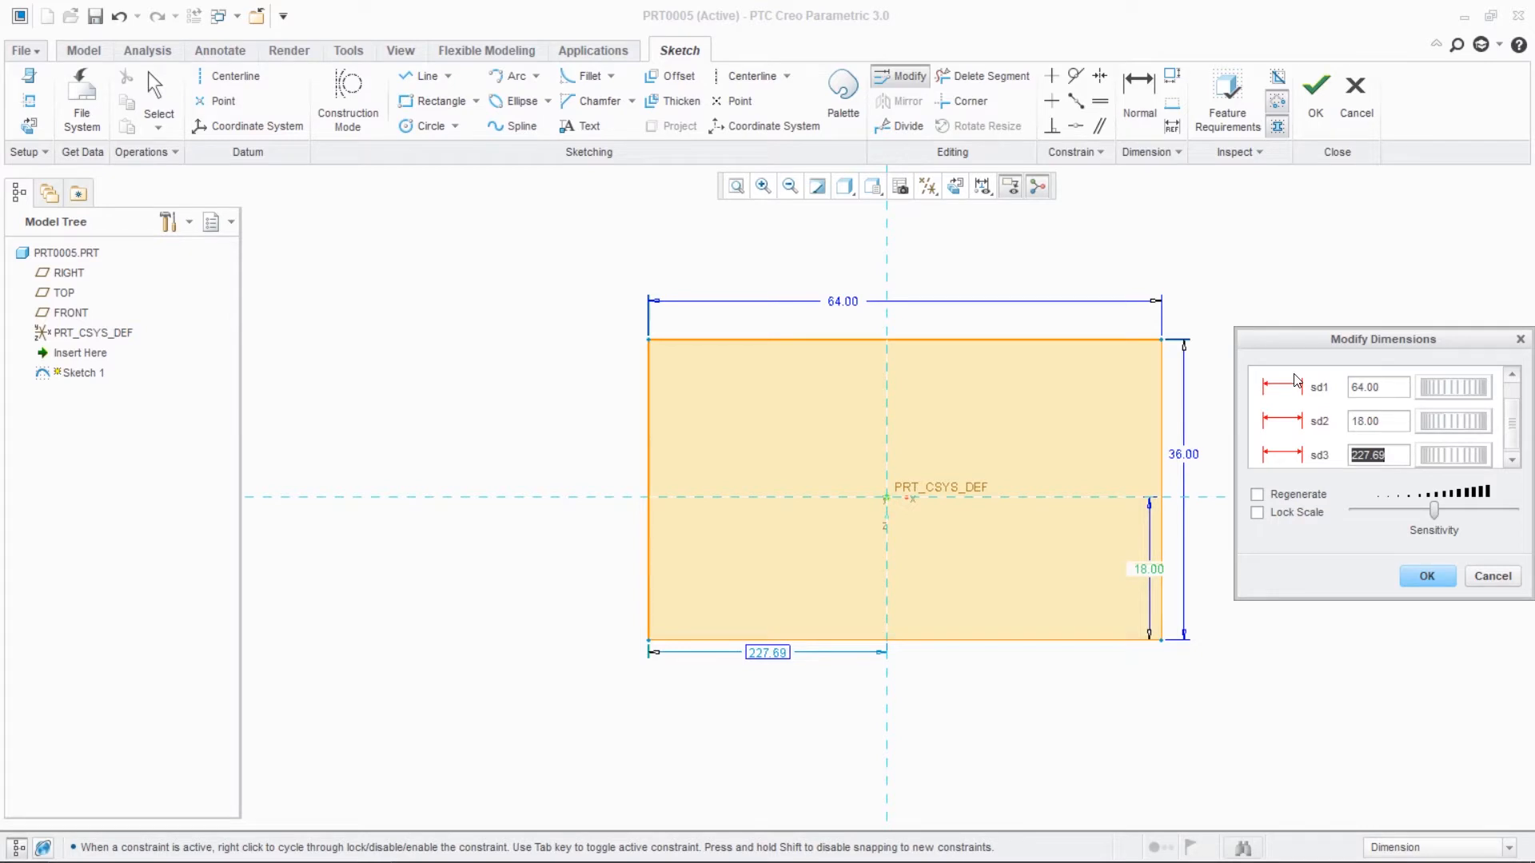
type("64/2")
key("Return")
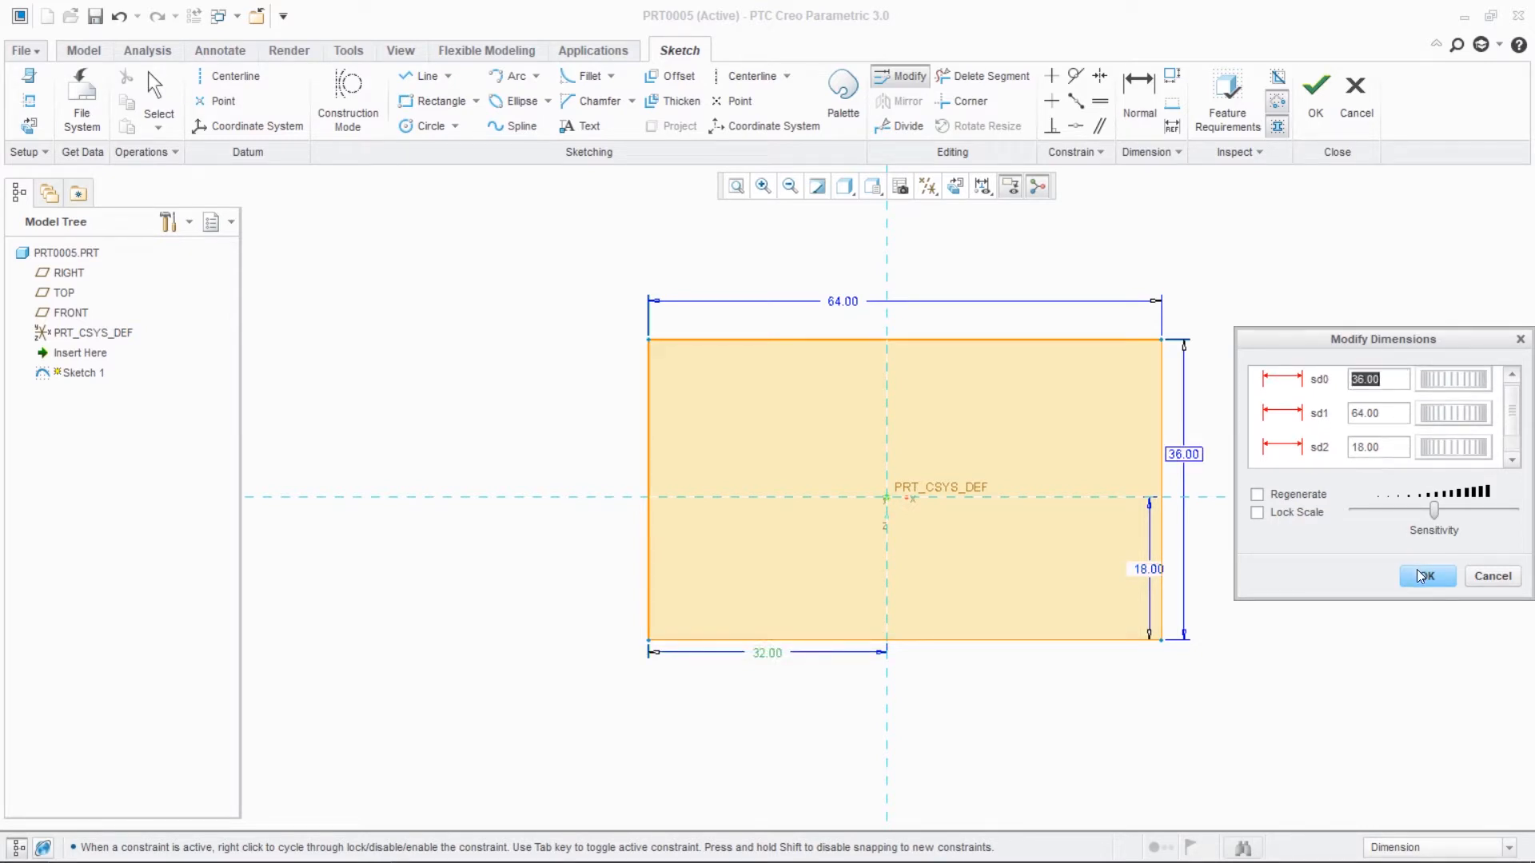
left_click(1422, 575)
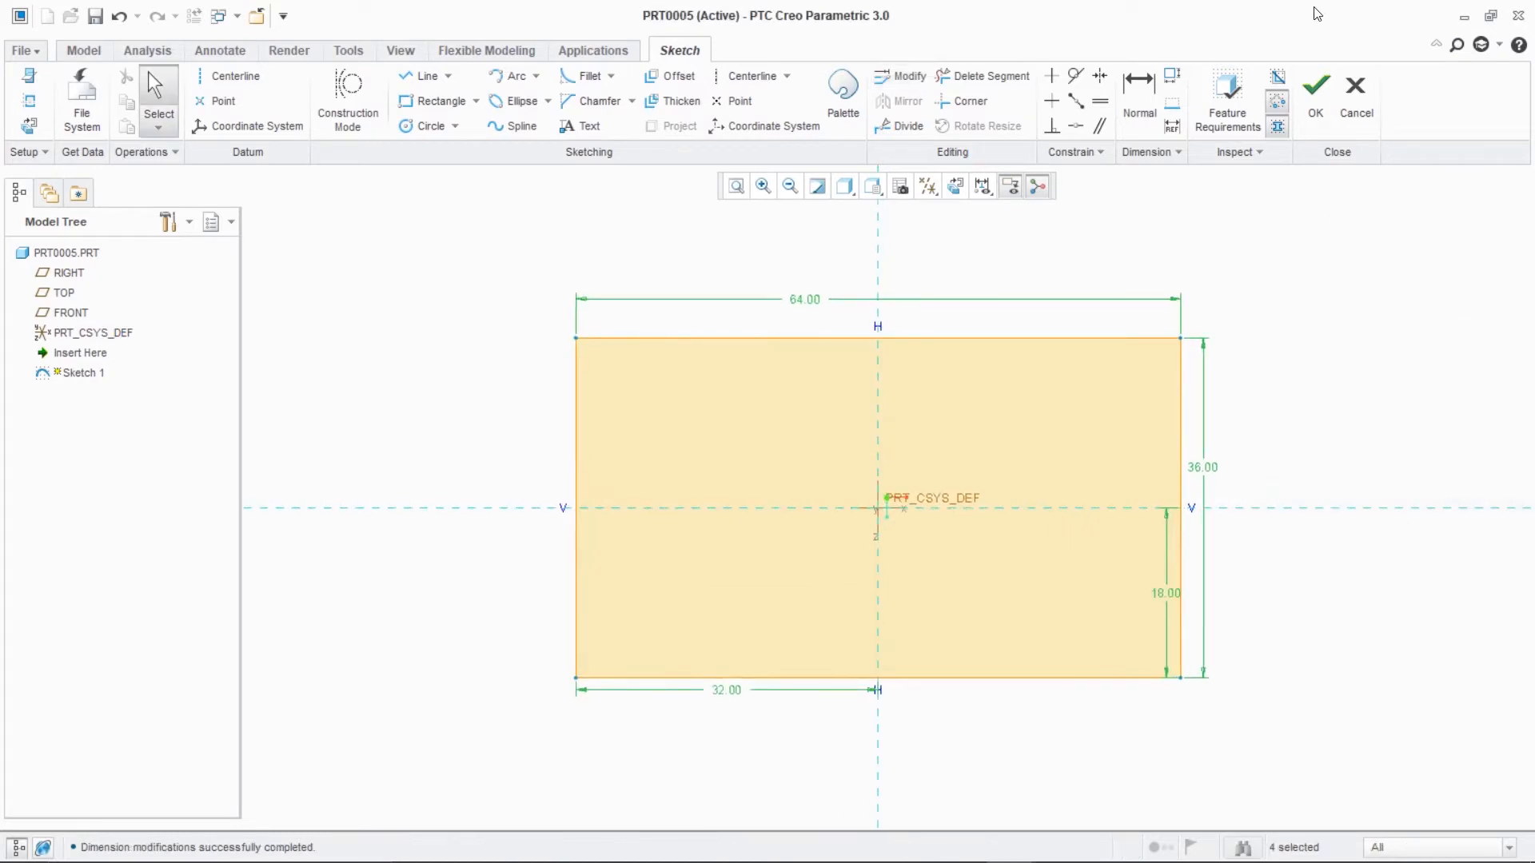
left_click(1320, 94)
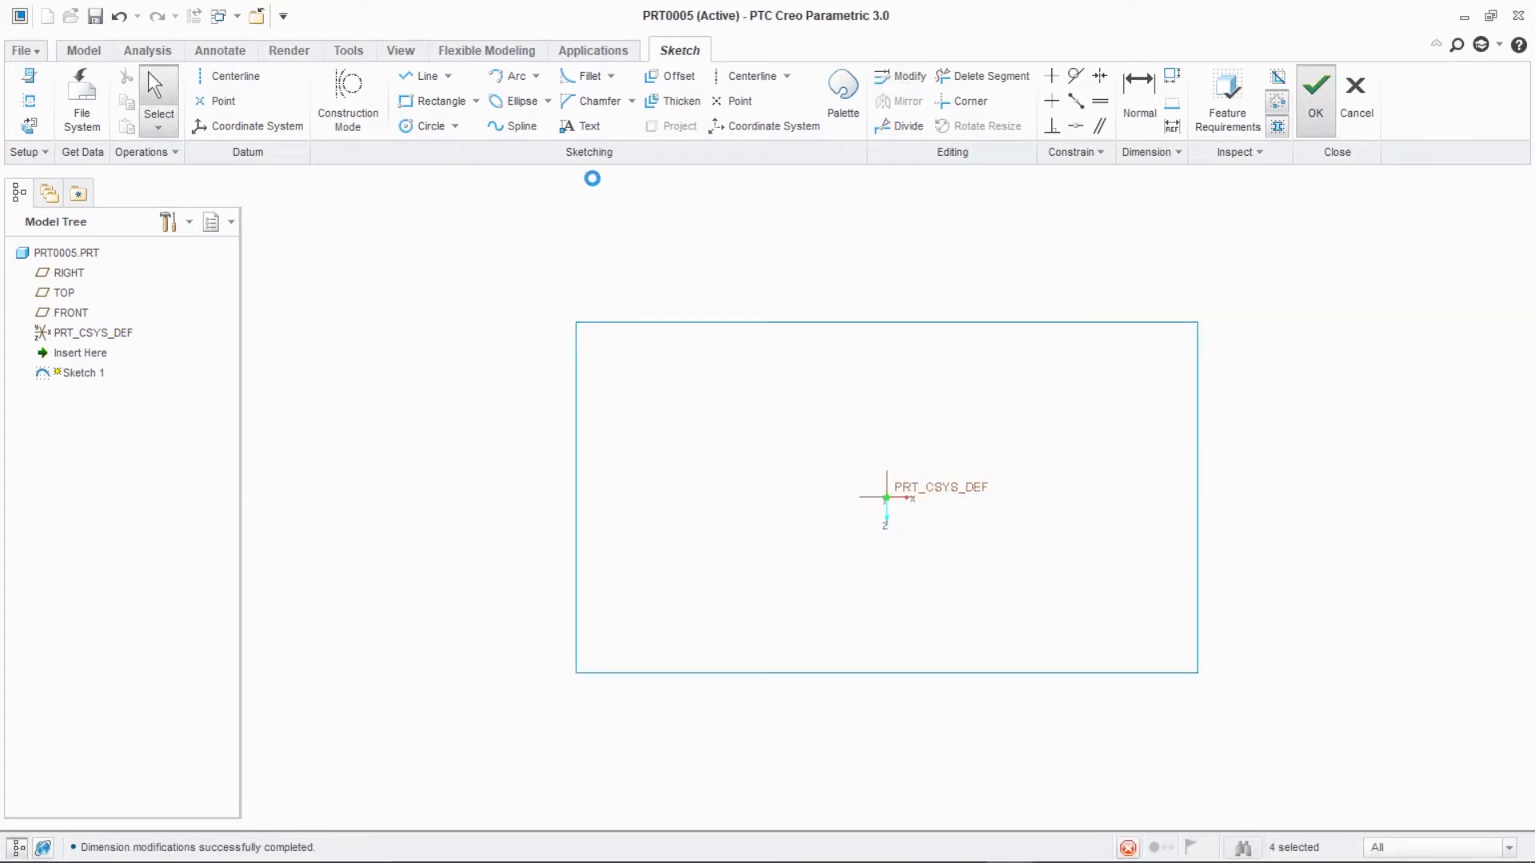
- Extrude the 64 by 36 rectangle to a depth of 75 as a solid block
left_click(514, 112)
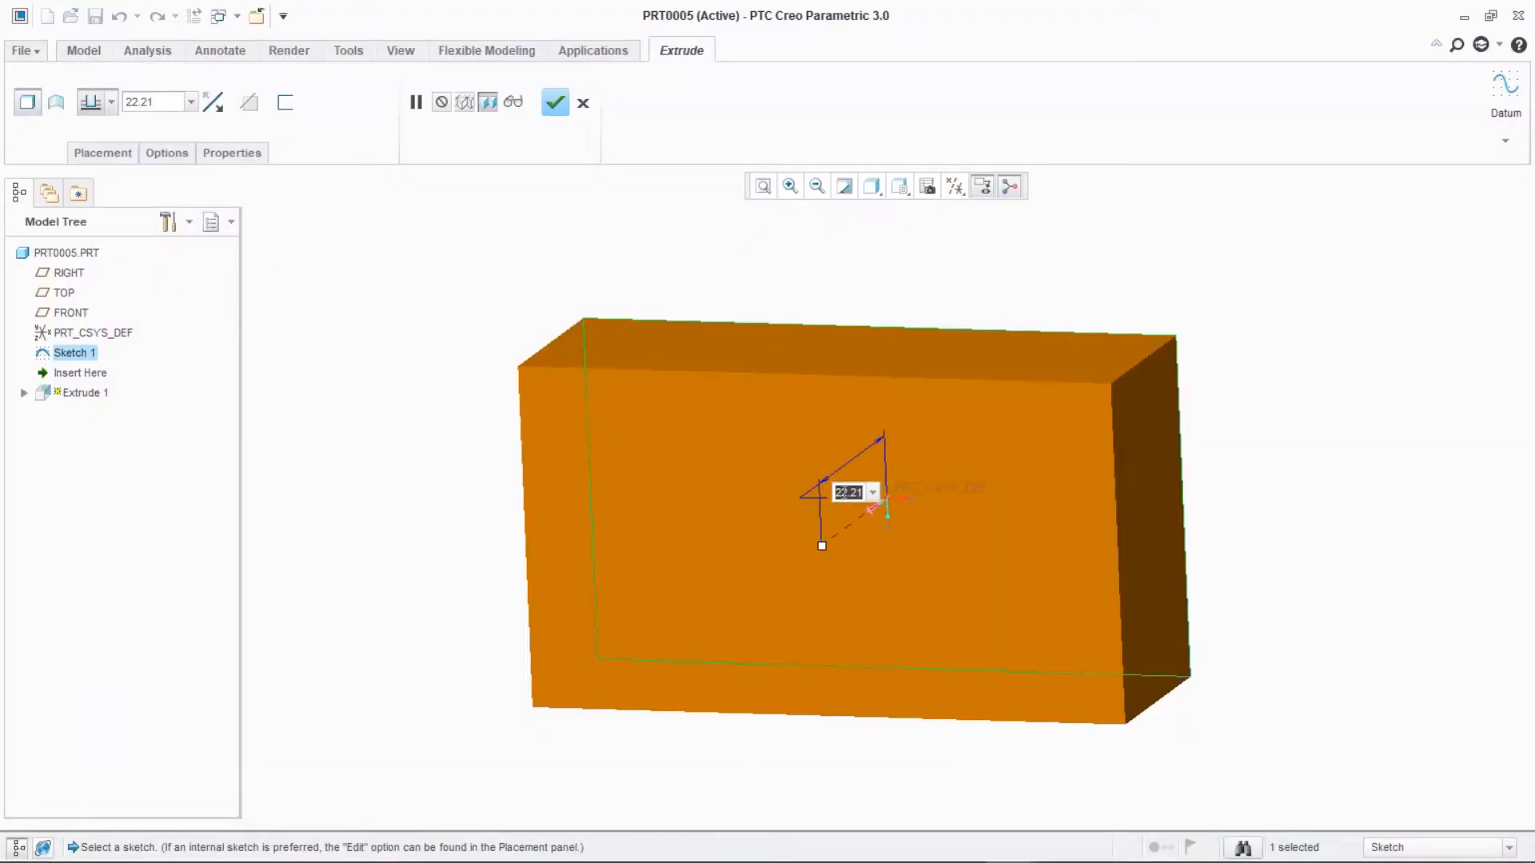
type("75")
key("Return")
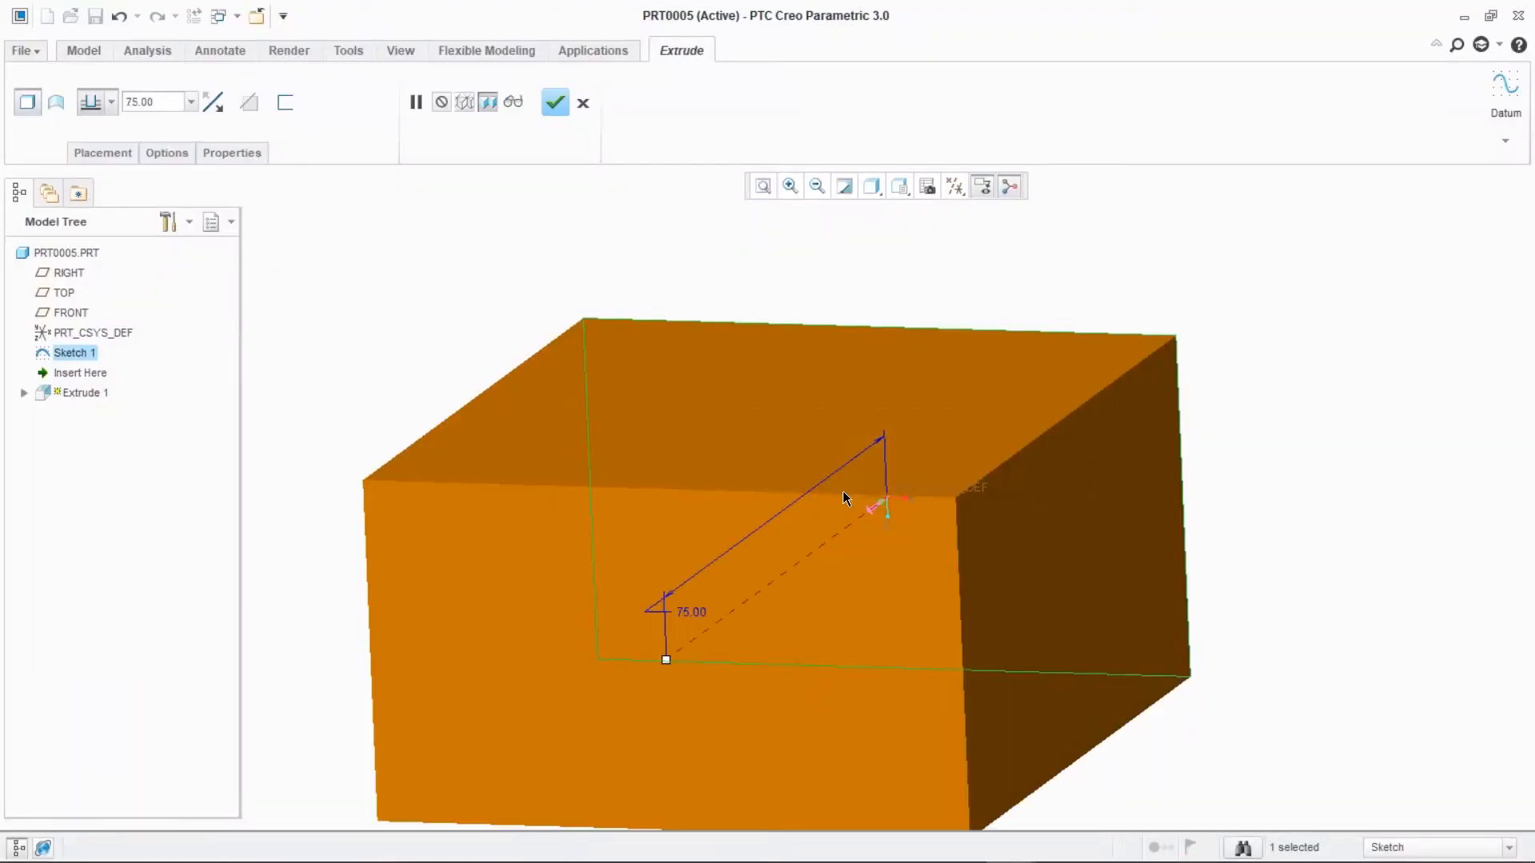
left_click(554, 102)
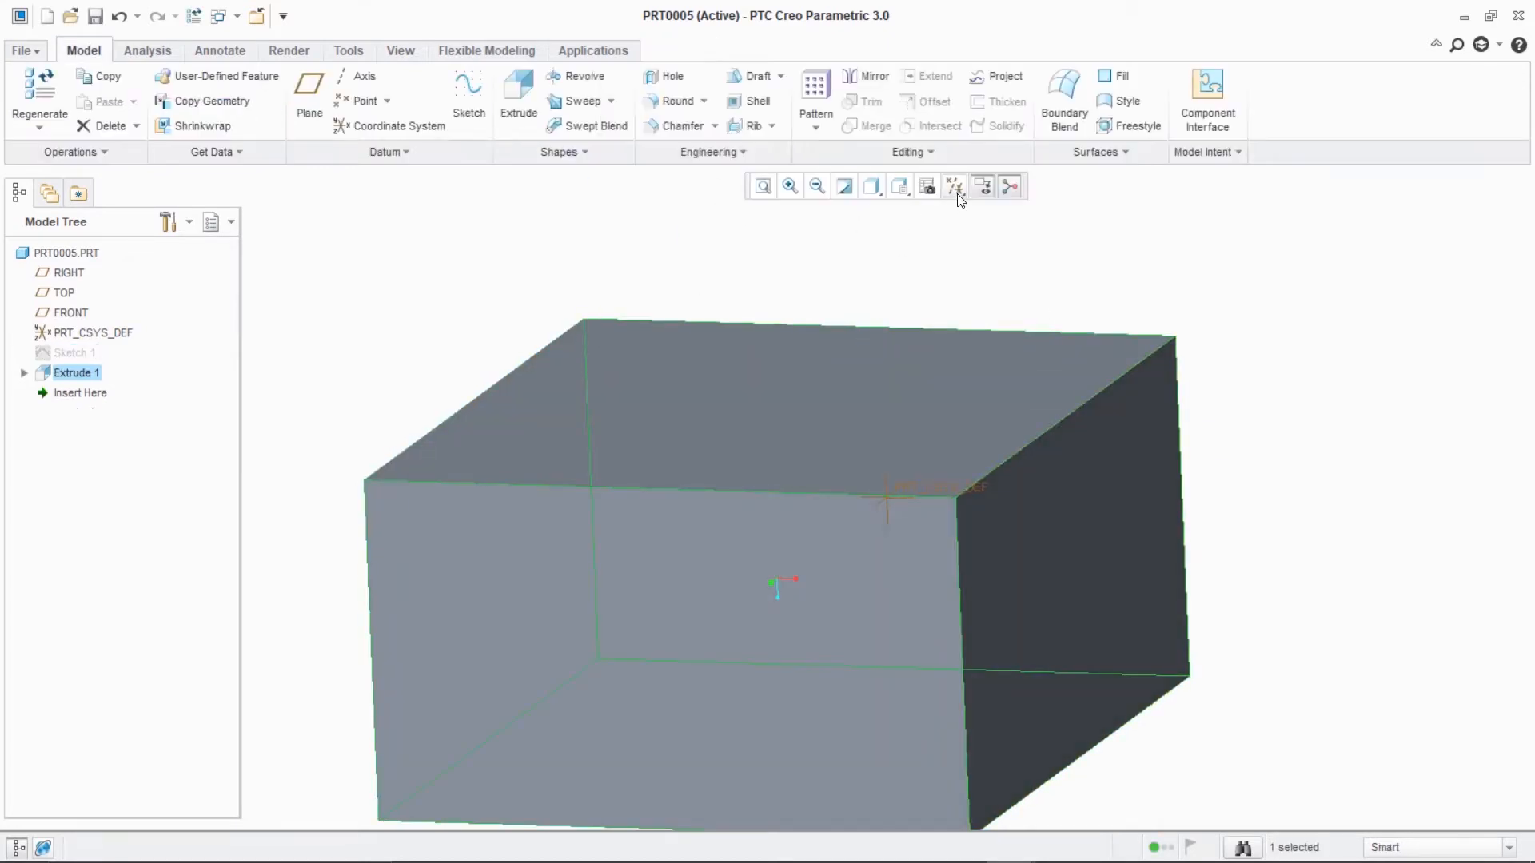
- Start a sketch on the block's 64 by 75 upper face and orient the view parallel to the sketch plane
key("ctrl+d")
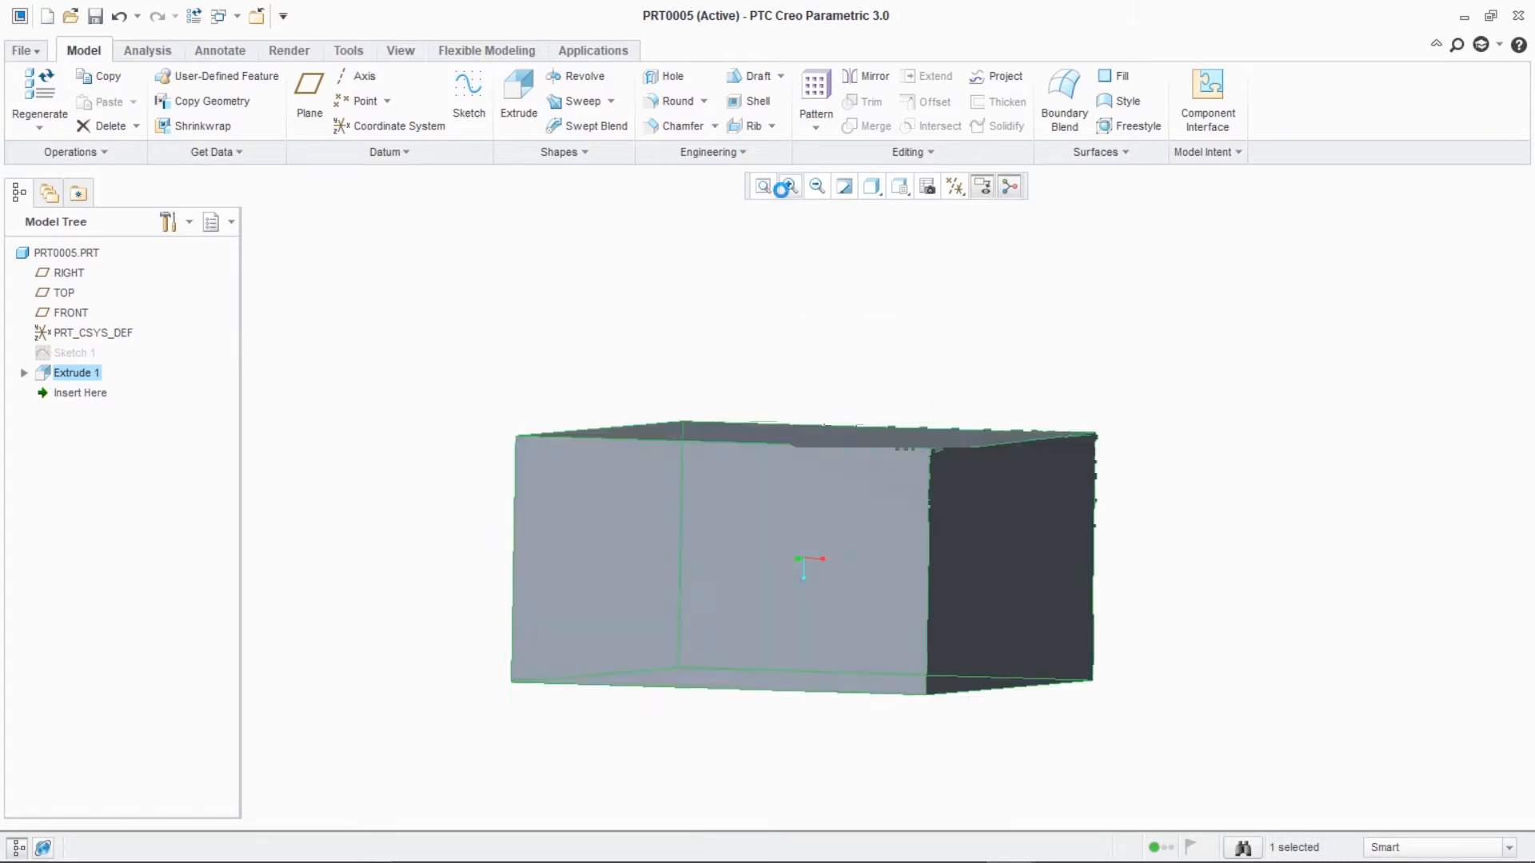
middle_click_drag(1211, 300, 1275, 376)
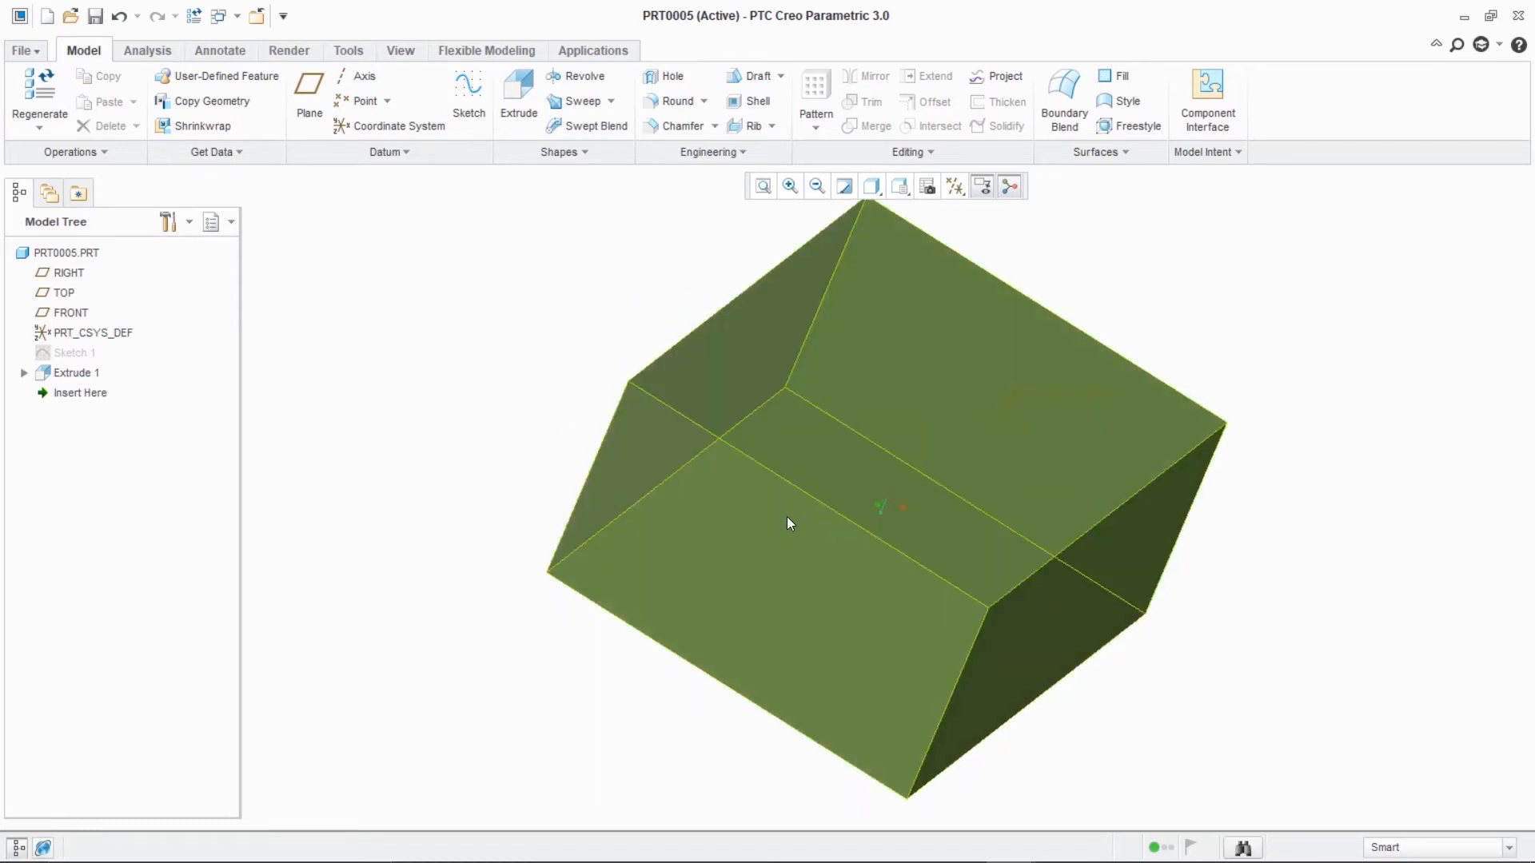
left_click(900, 406)
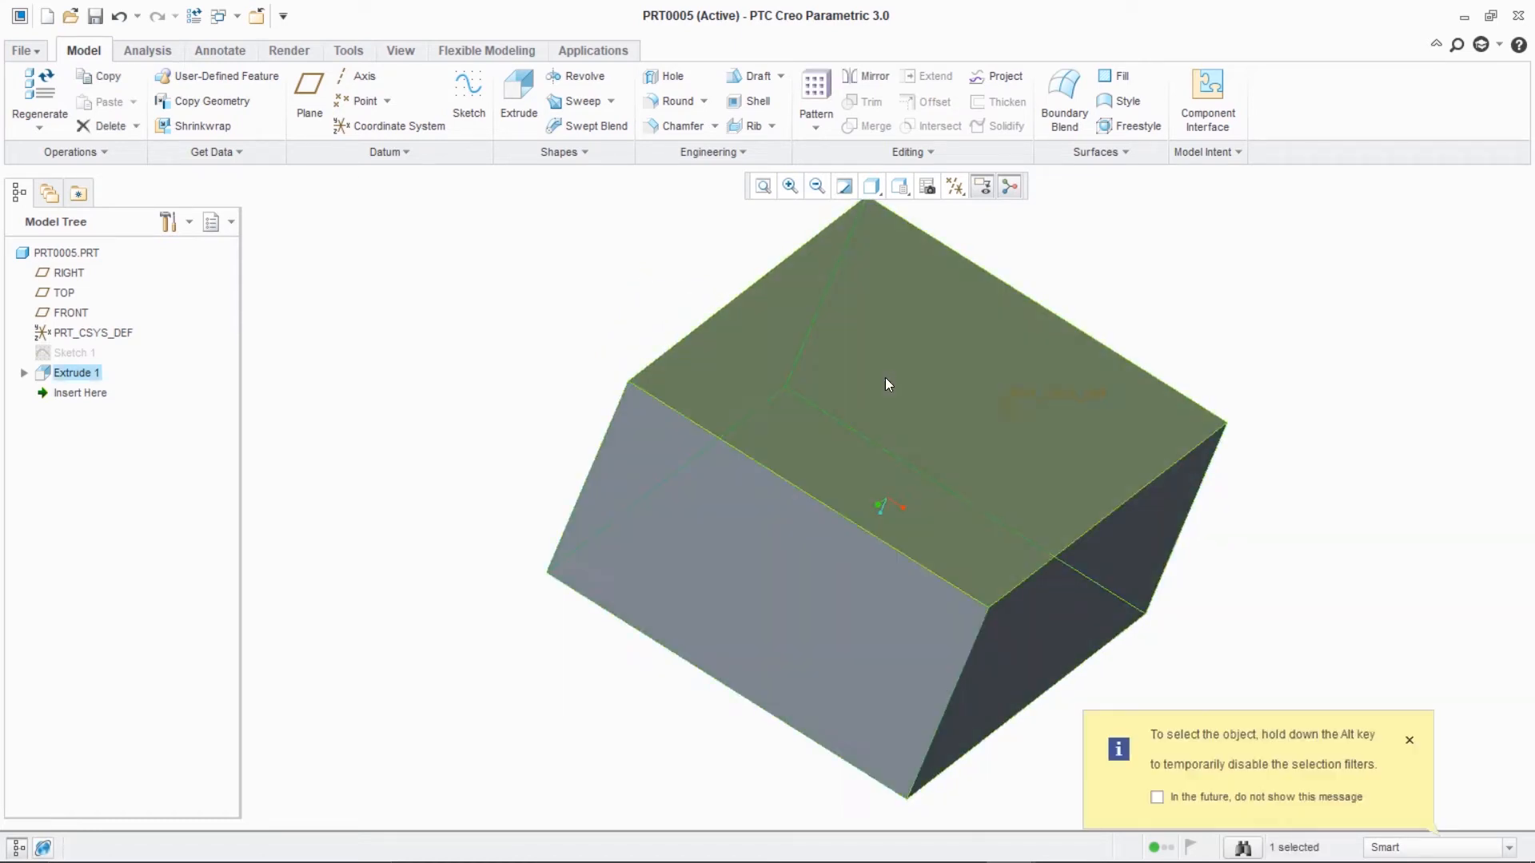
left_click(884, 377)
left_click(469, 92)
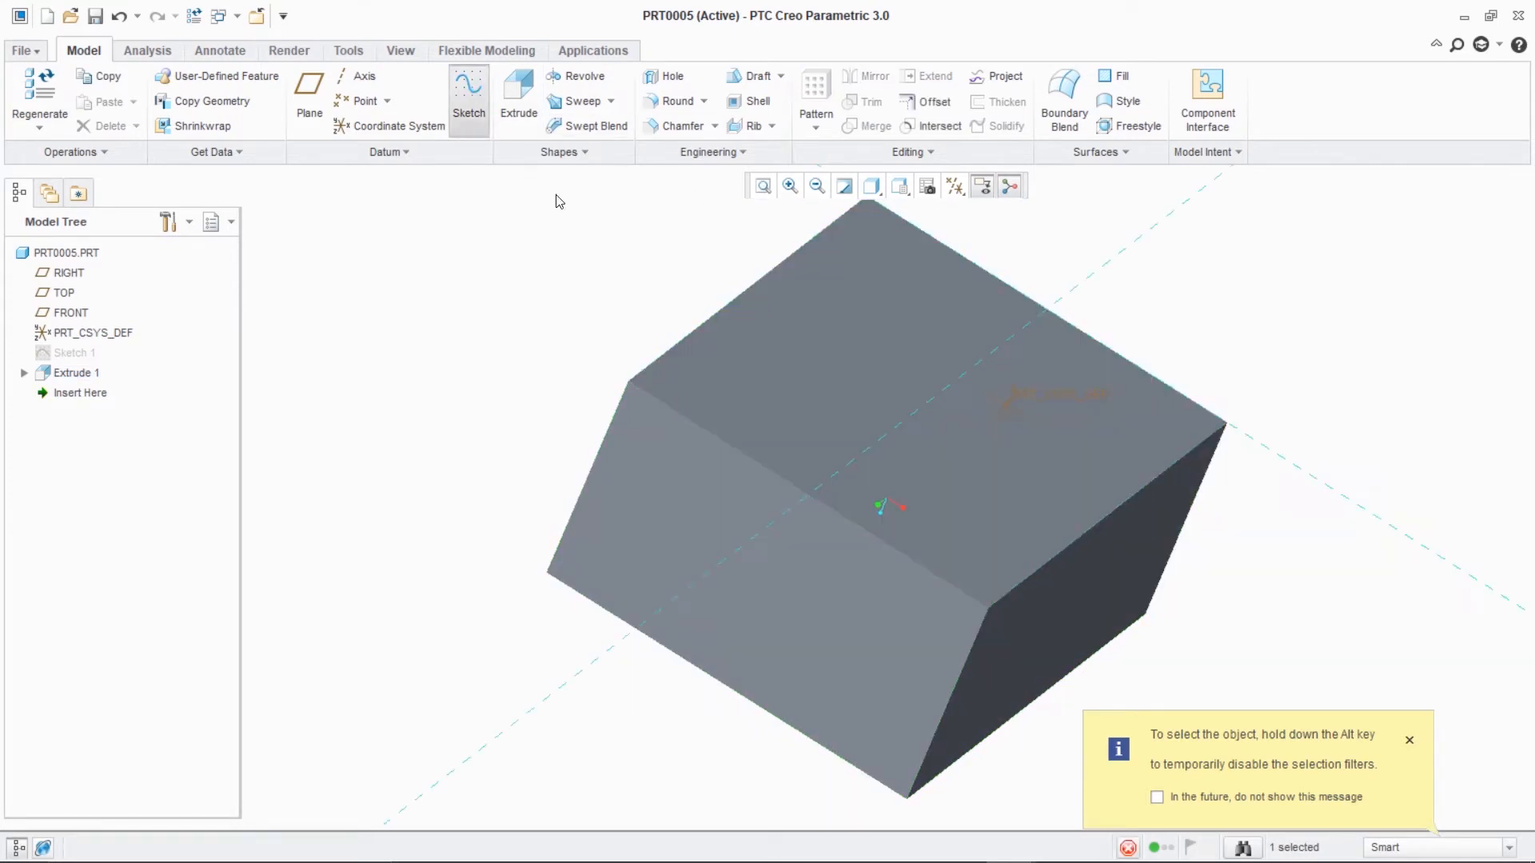
left_click(956, 186)
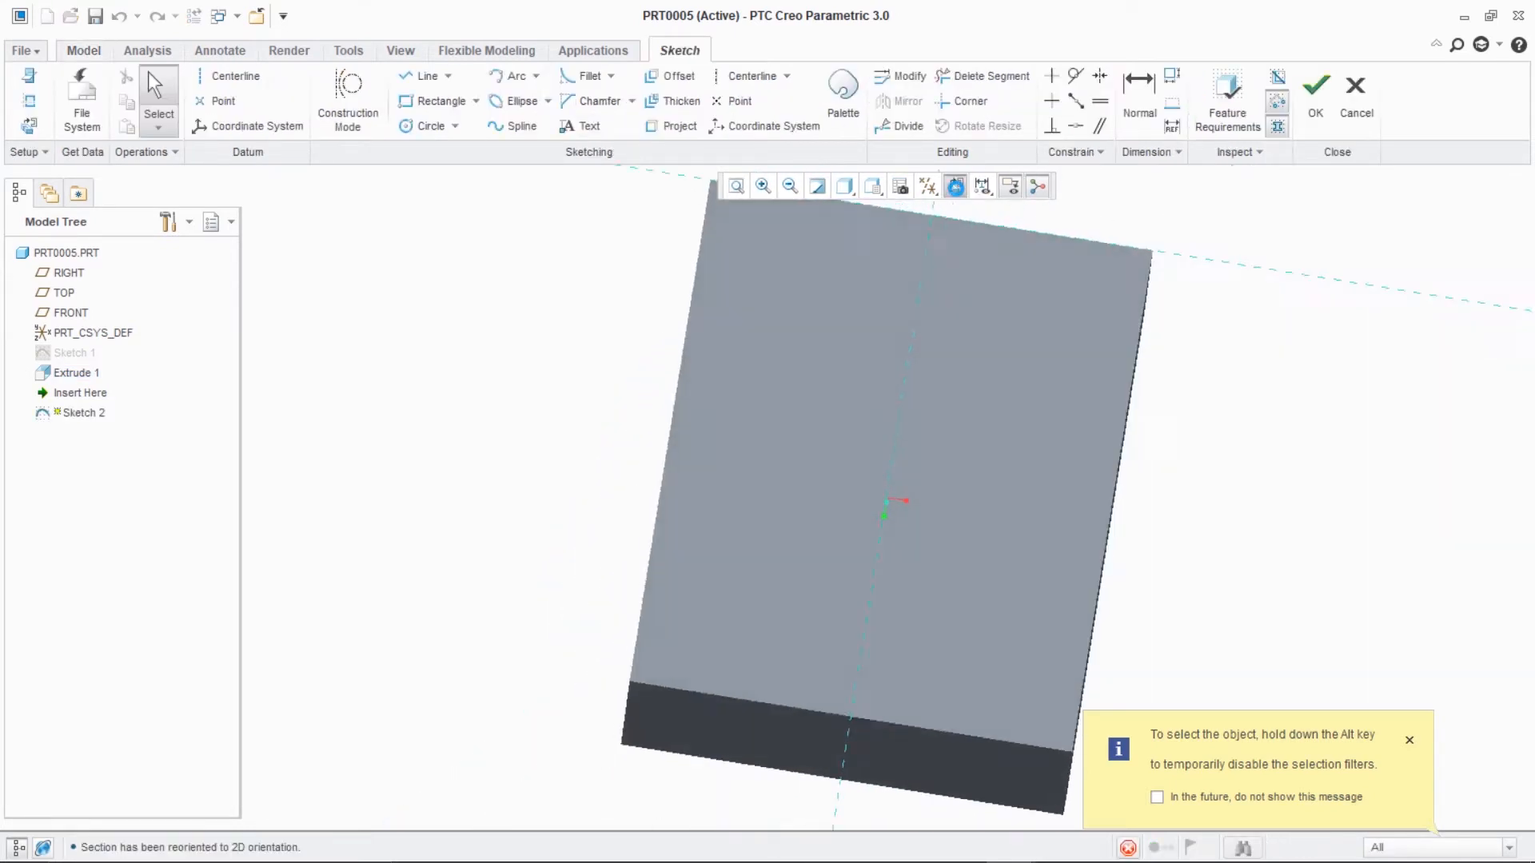
left_click(927, 186)
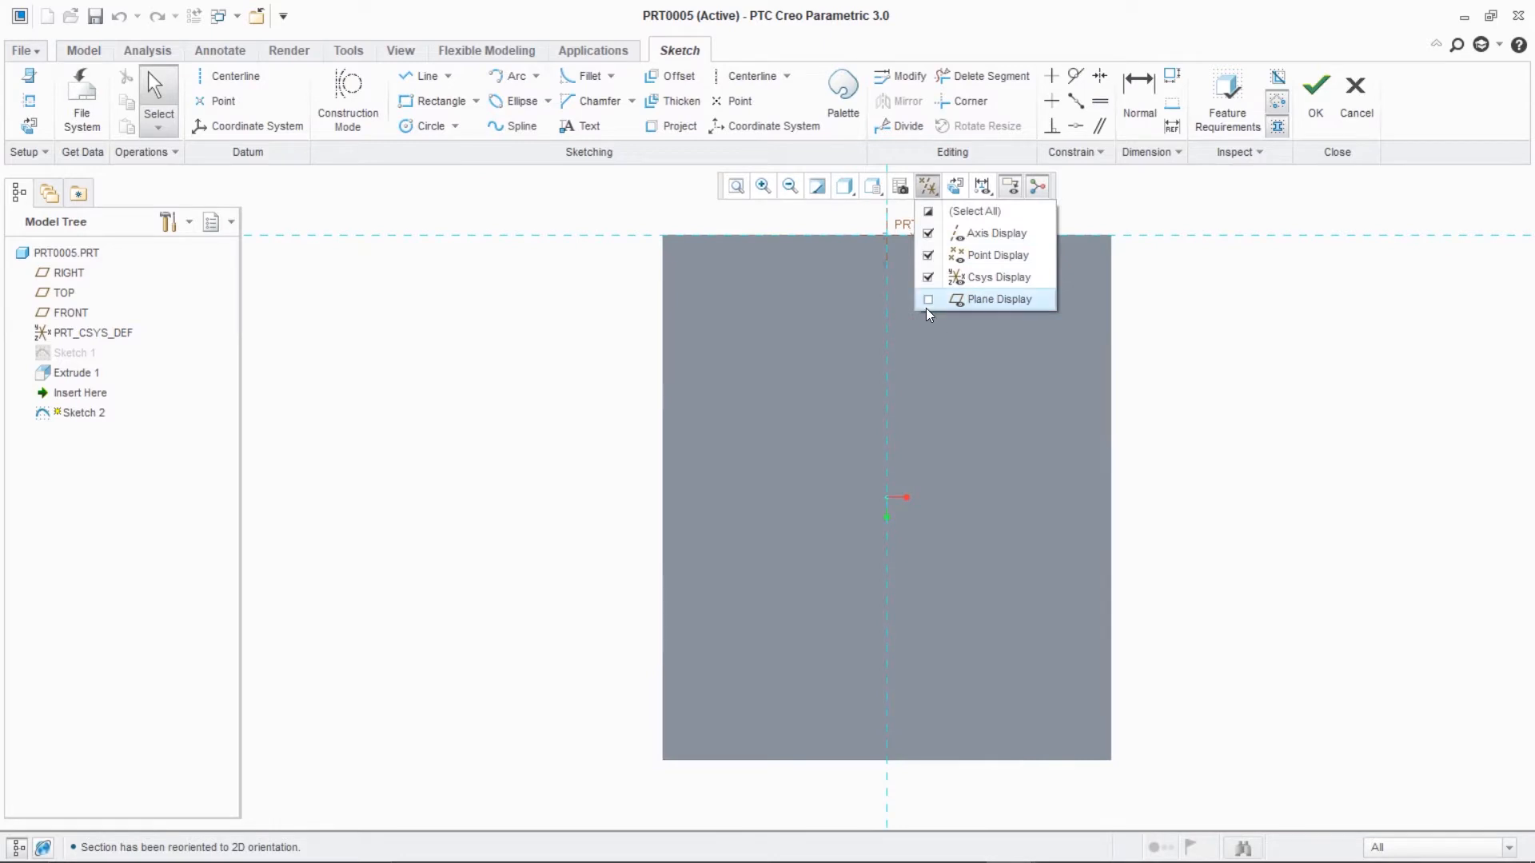
left_click(927, 302)
left_click(927, 302)
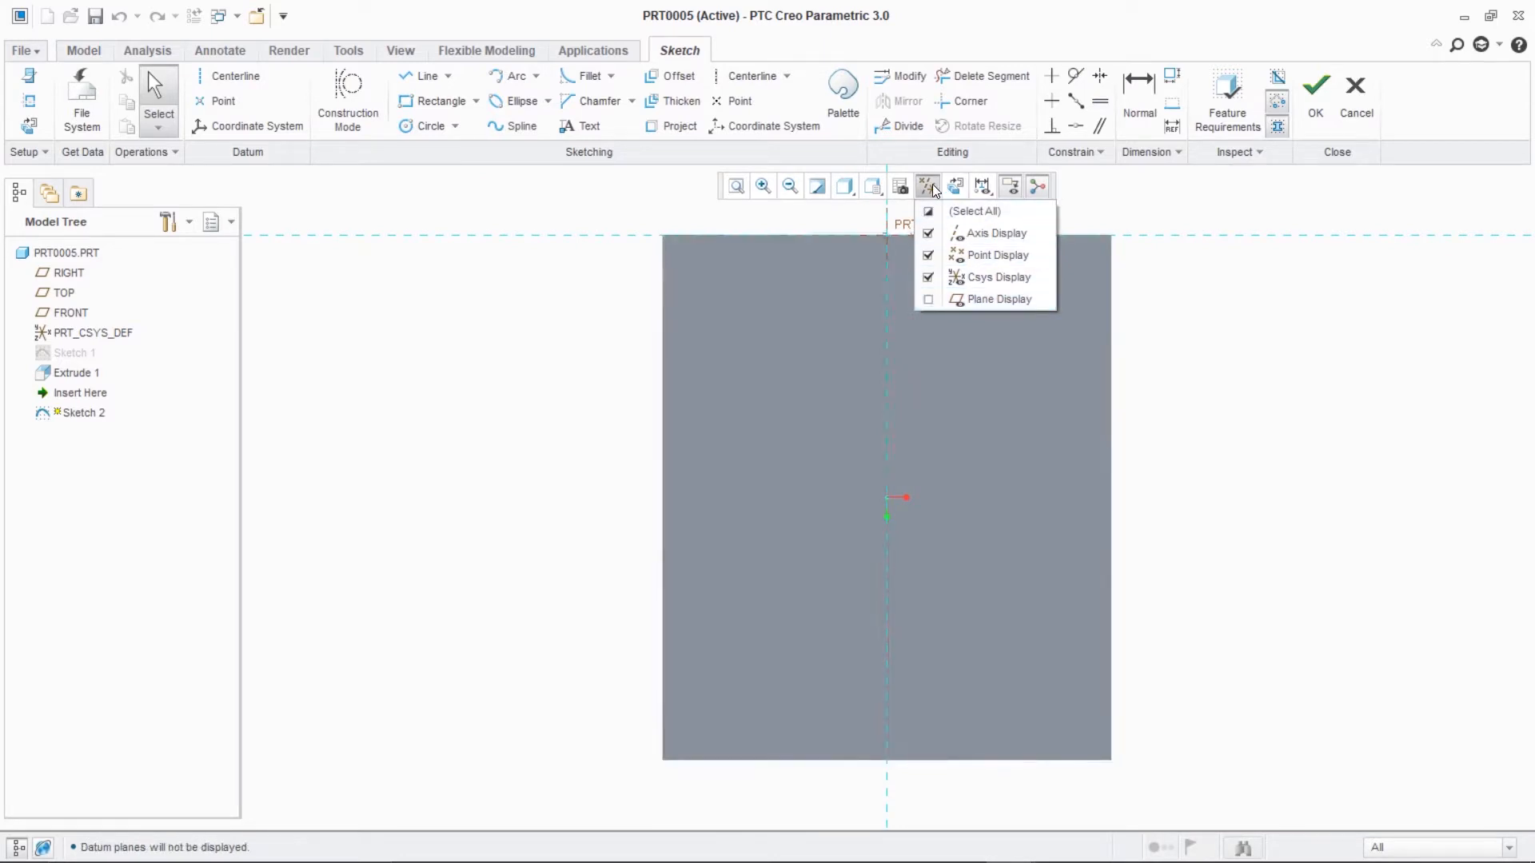
left_click(929, 186)
- Switch the display to Hidden Line and add the face's left, lower and right edges as sketch references
left_click(843, 186)
left_click(895, 299)
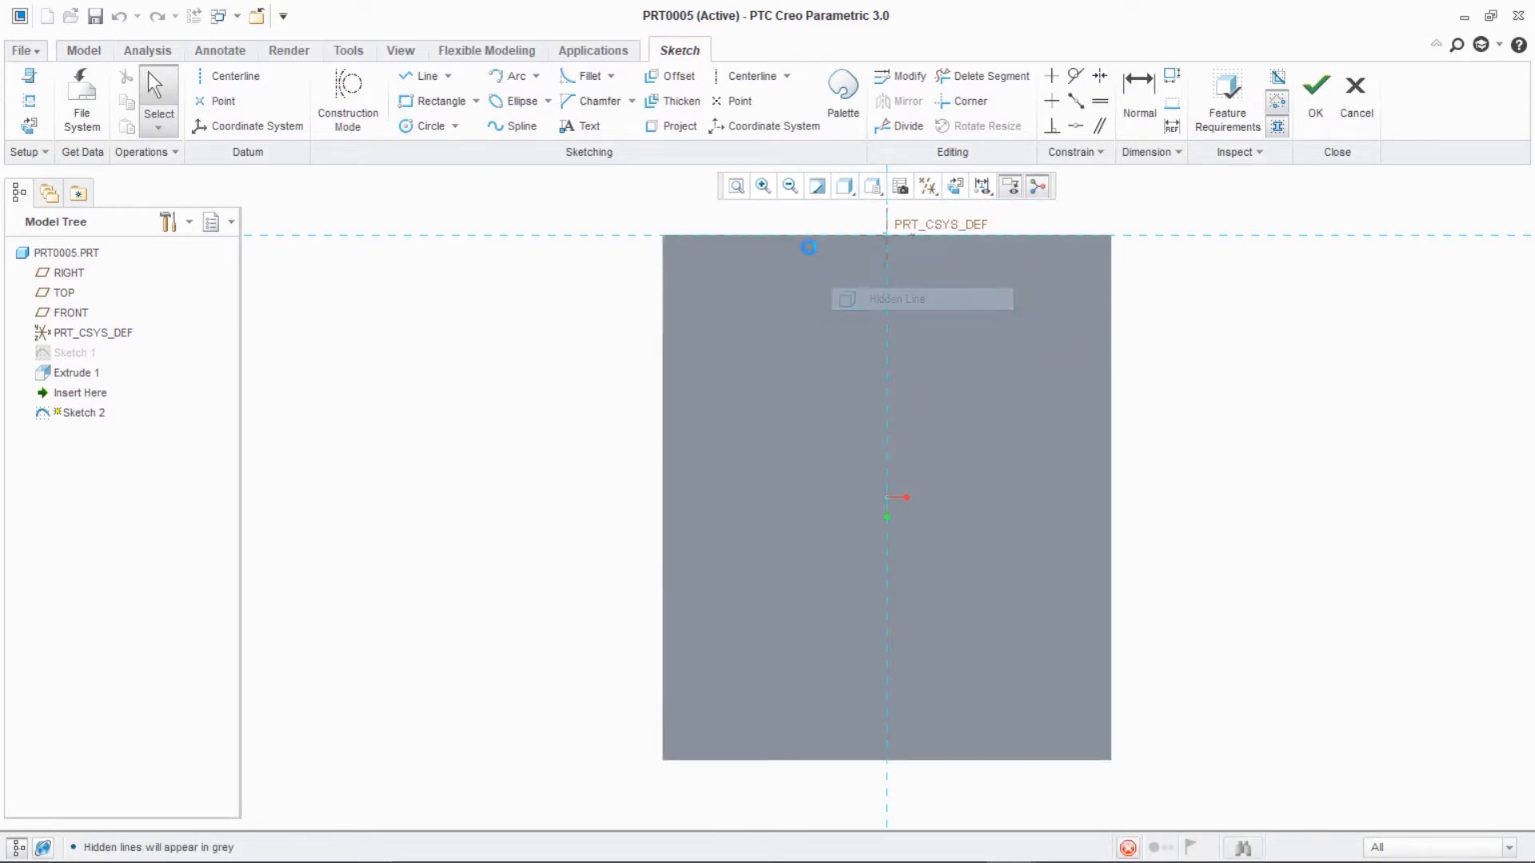
left_click(30, 102)
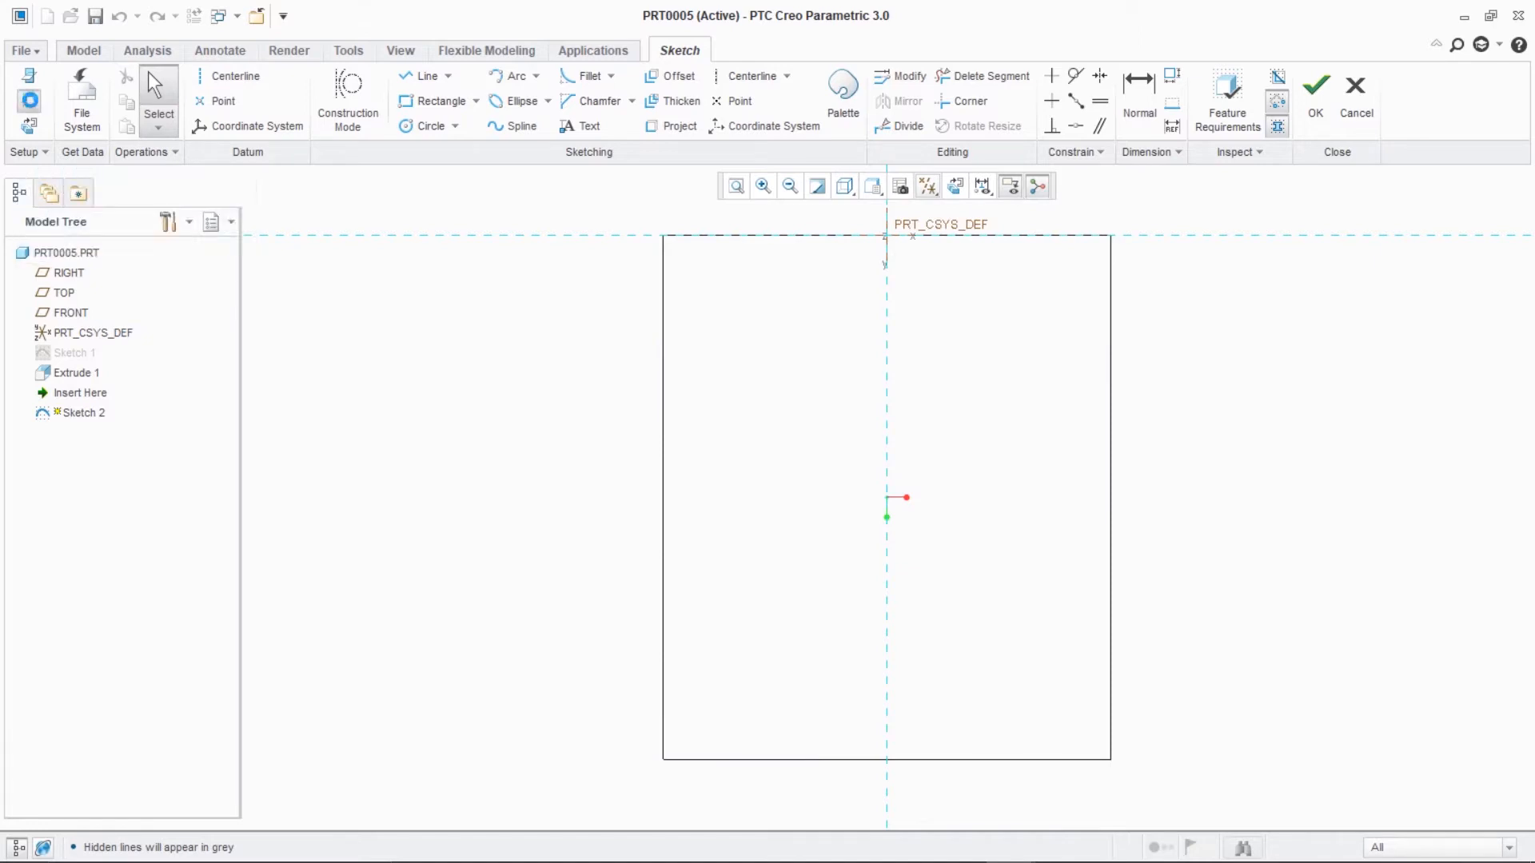
left_click(664, 510)
left_click(903, 758)
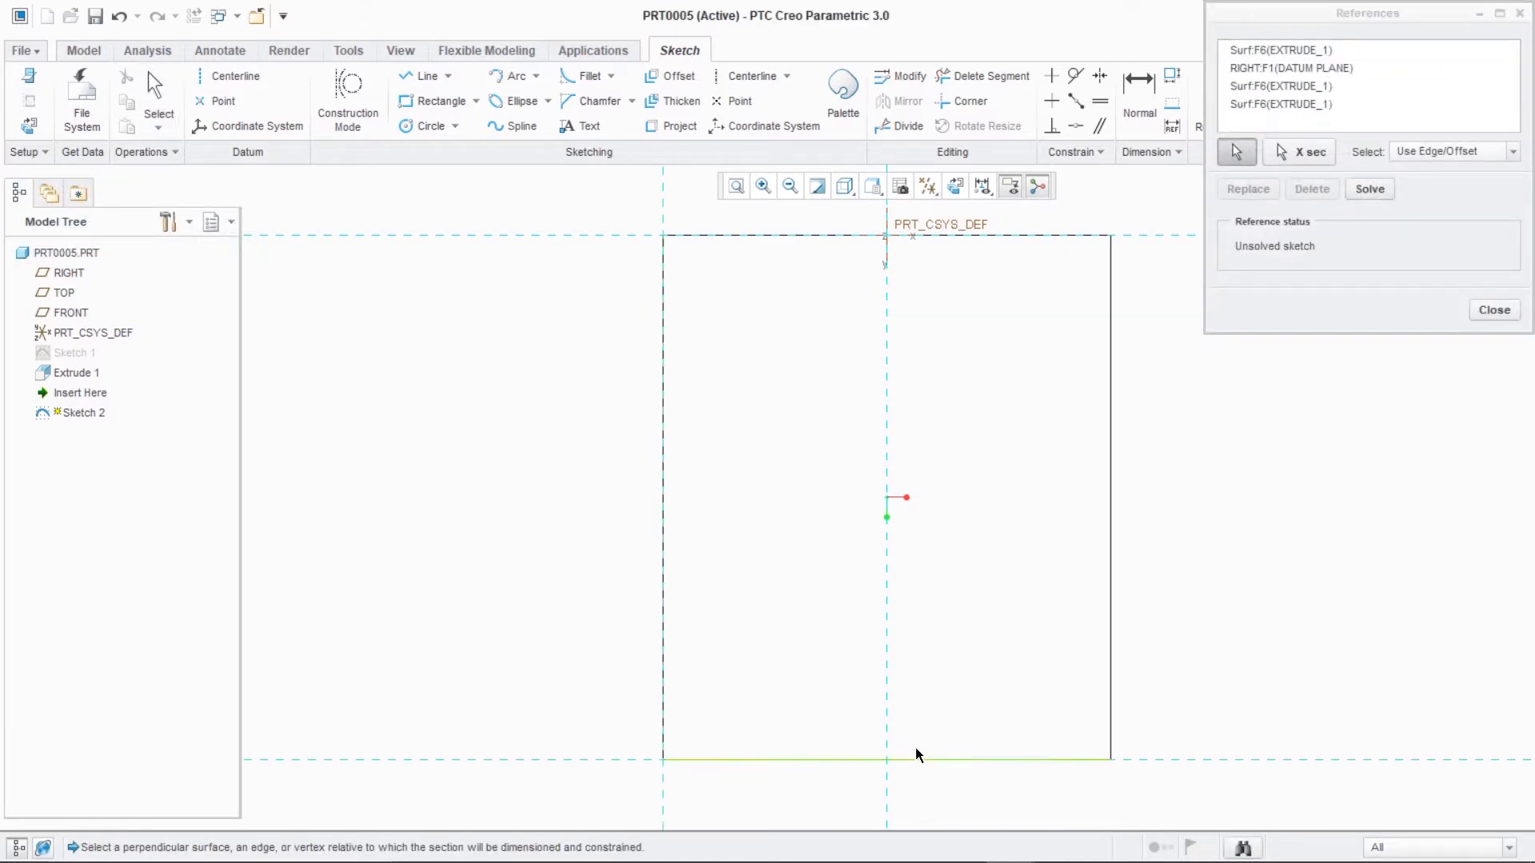
left_click(1110, 643)
left_click(1493, 310)
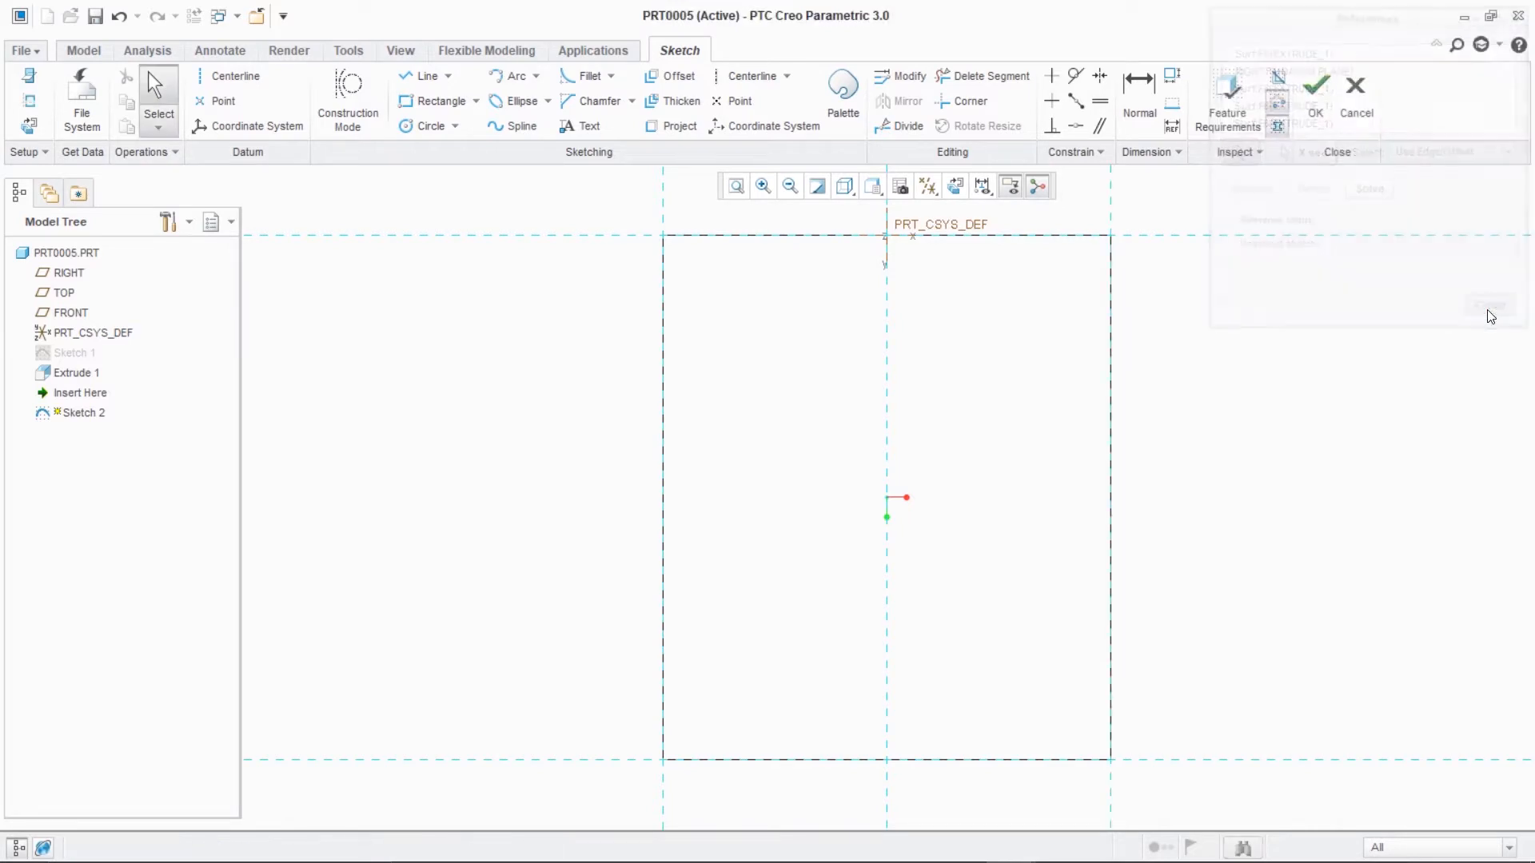
- Sketch a rectangle about 36.25 wide and 51.53 high inside the face, about 13.66 from its left edge and 10.67 from its upper edge
left_click(438, 100)
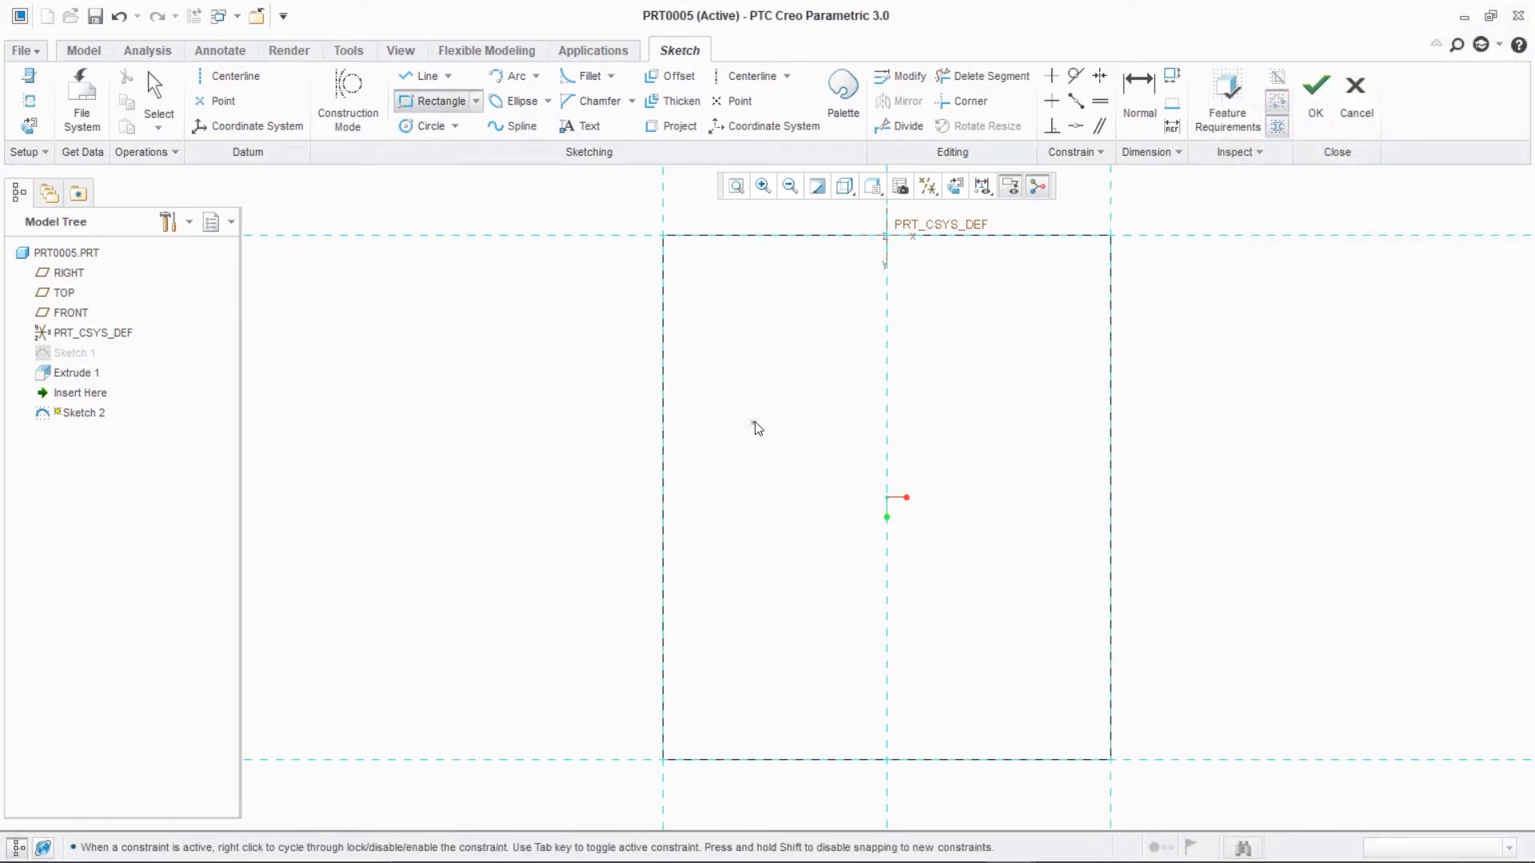
left_click(758, 310)
left_click(1013, 669)
middle_click(1289, 515)
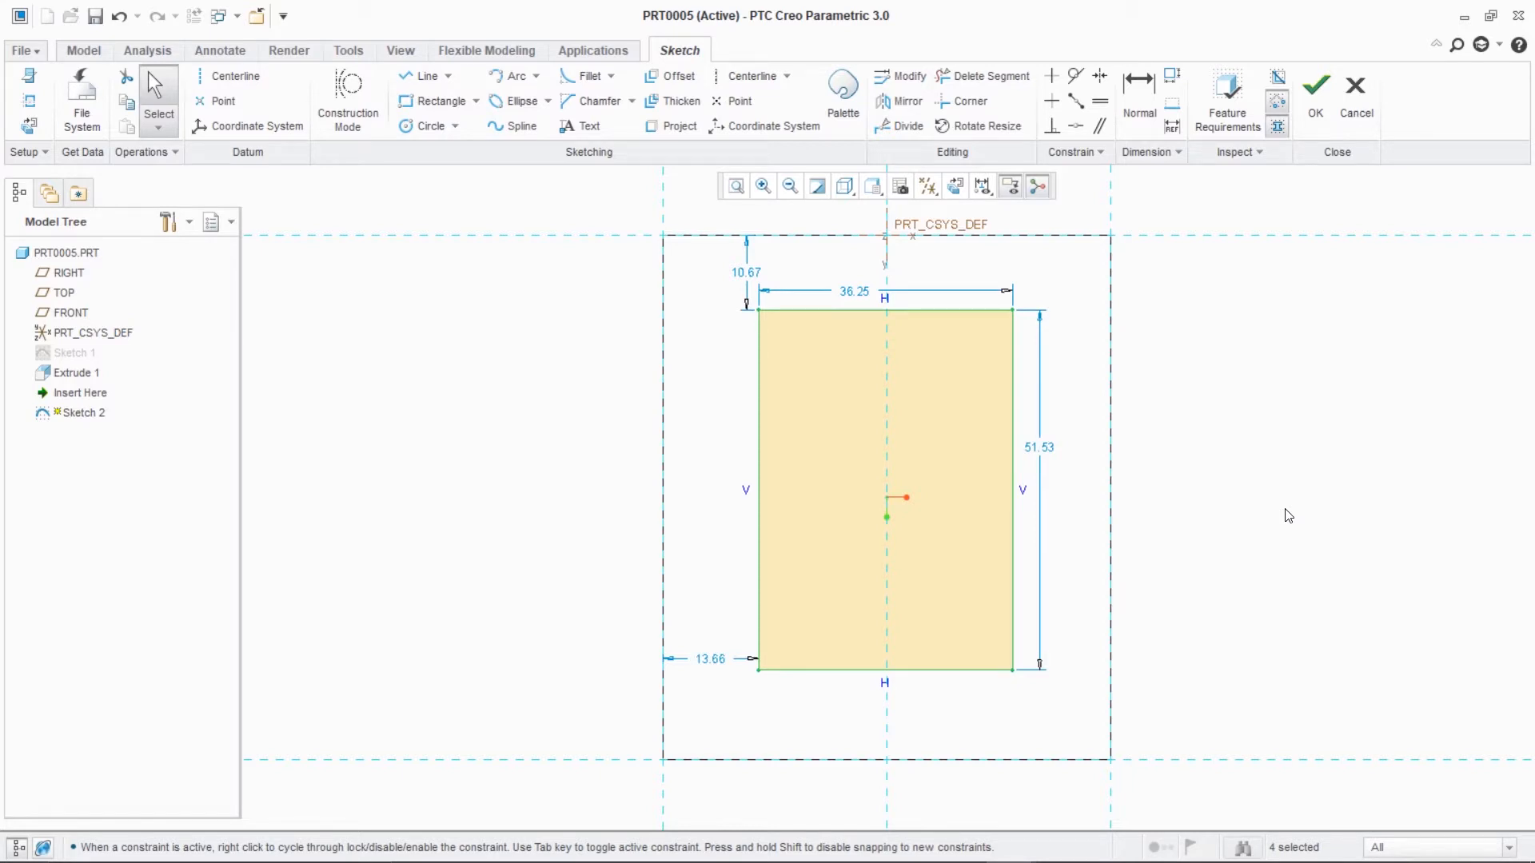
- Set the new rectangle's width to 40 and its height to 75
double_click(854, 296)
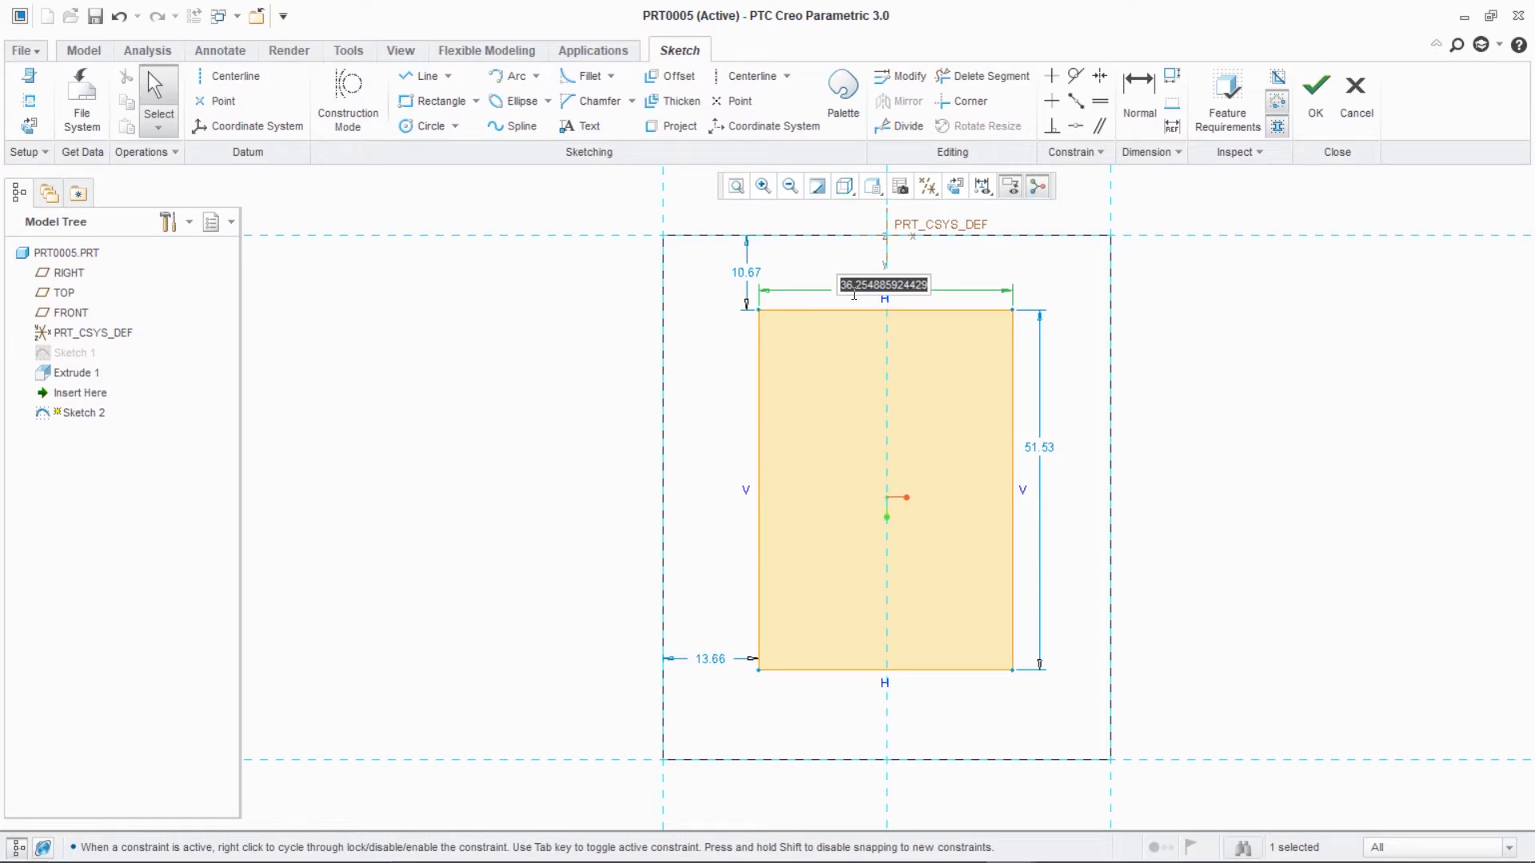
type("40")
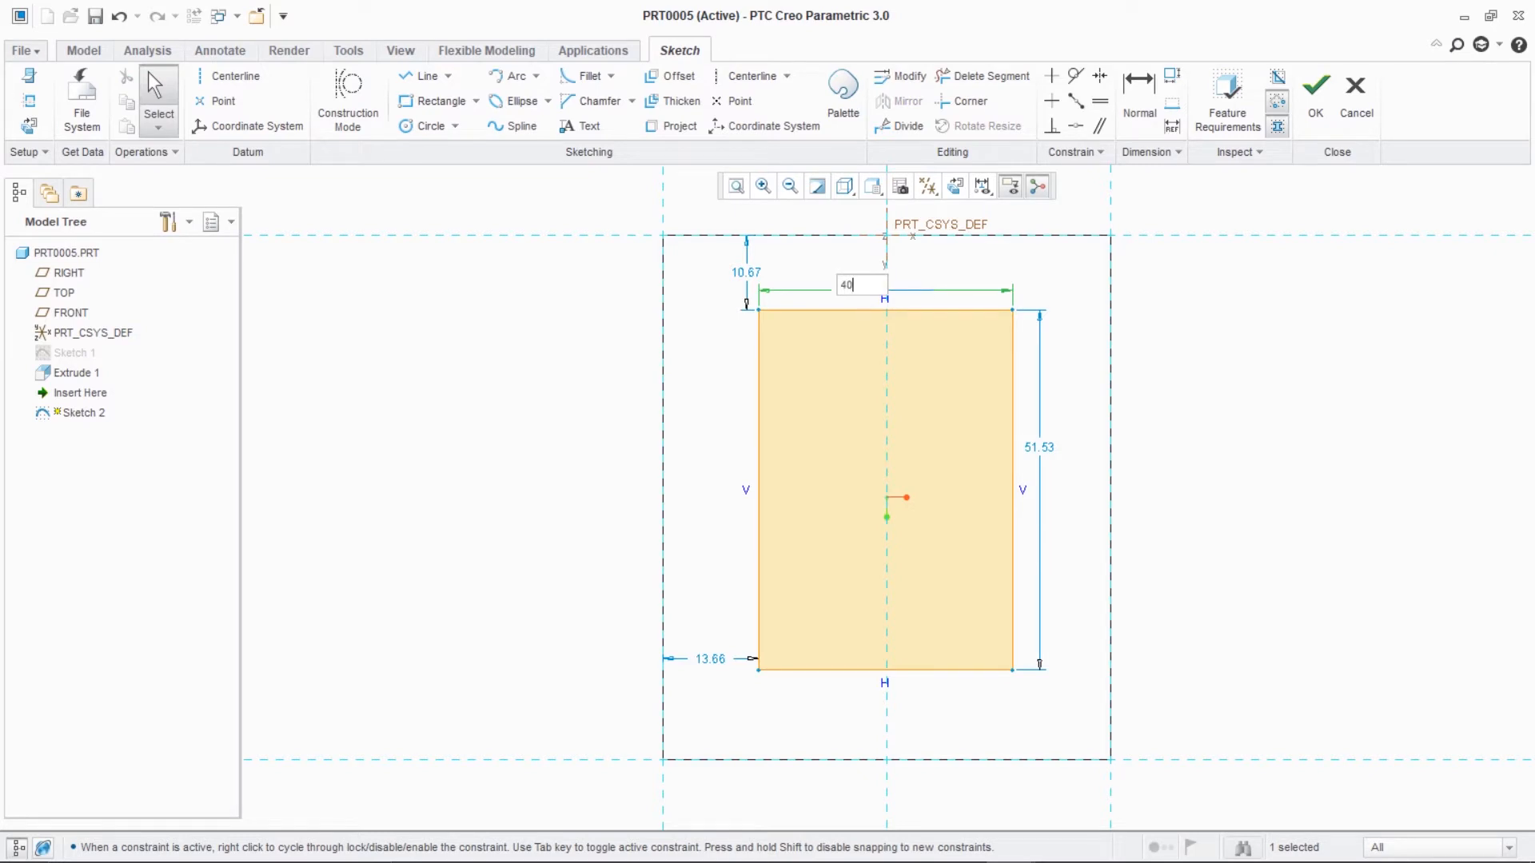
key("Return")
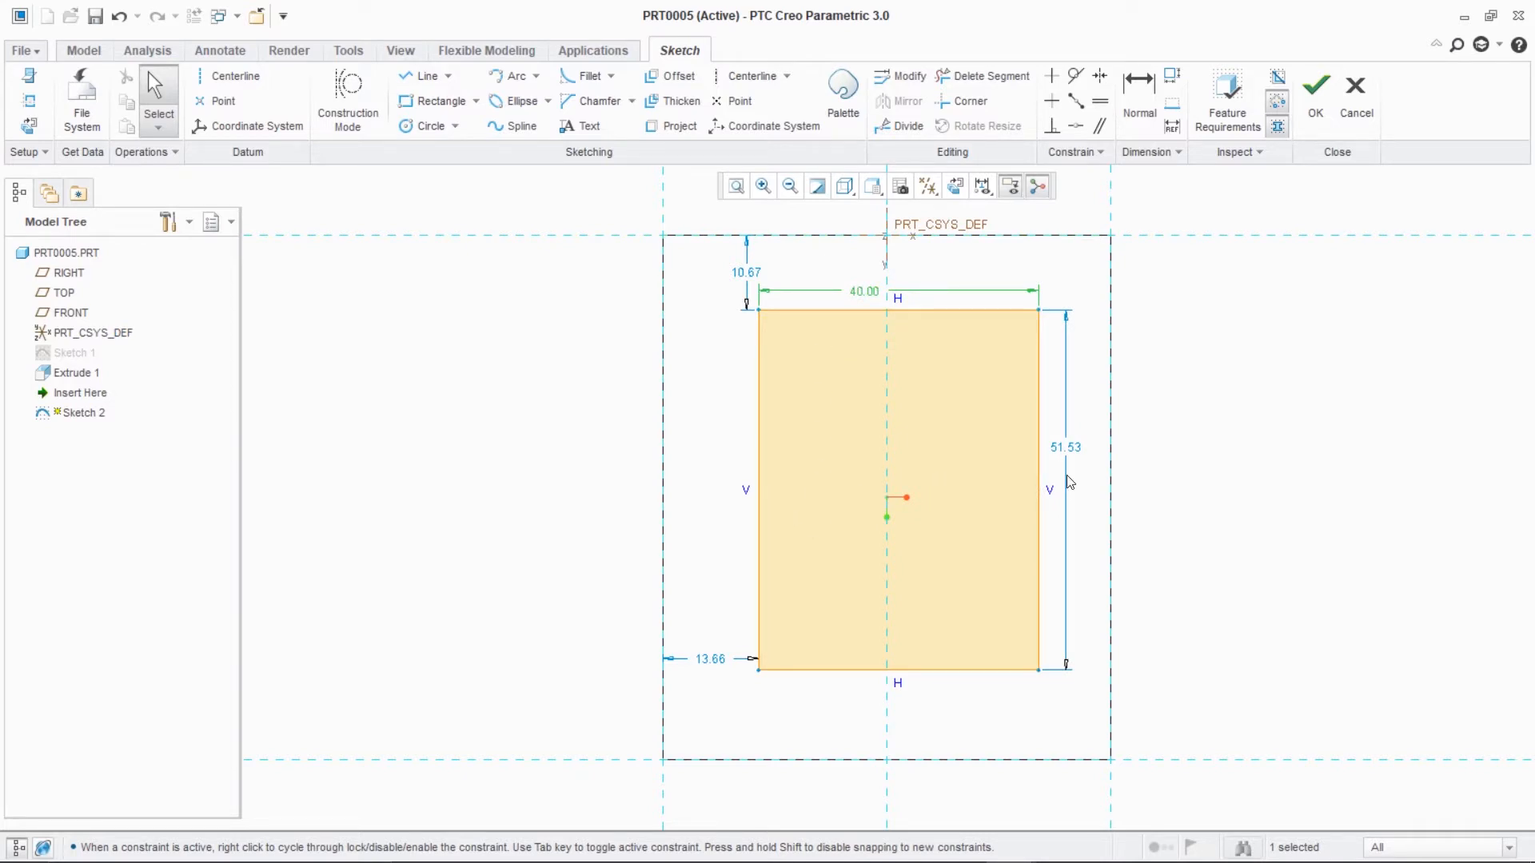
double_click(1075, 450)
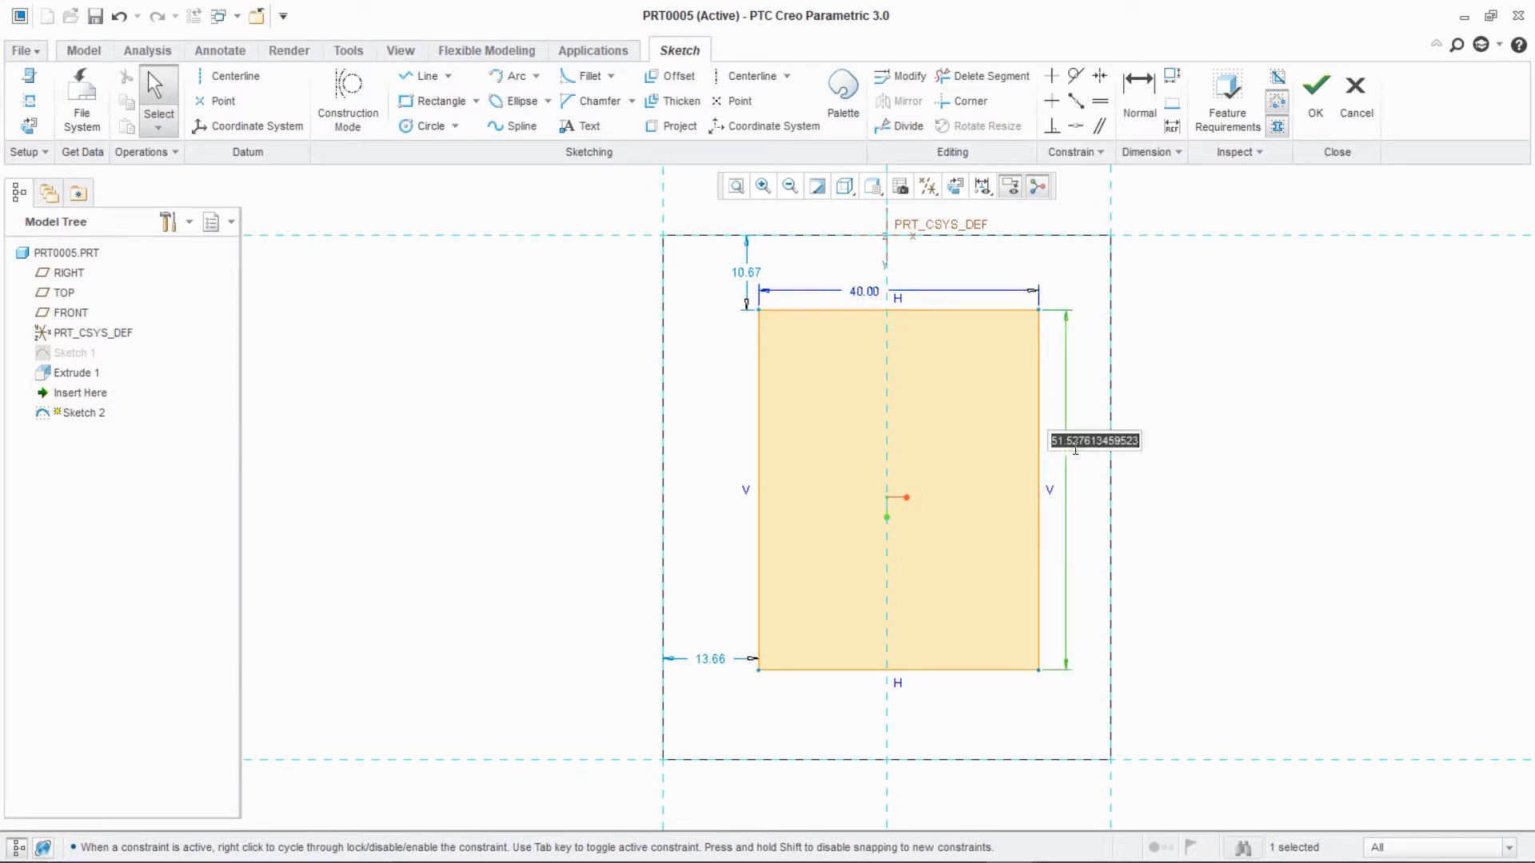
type("75")
key("Return")
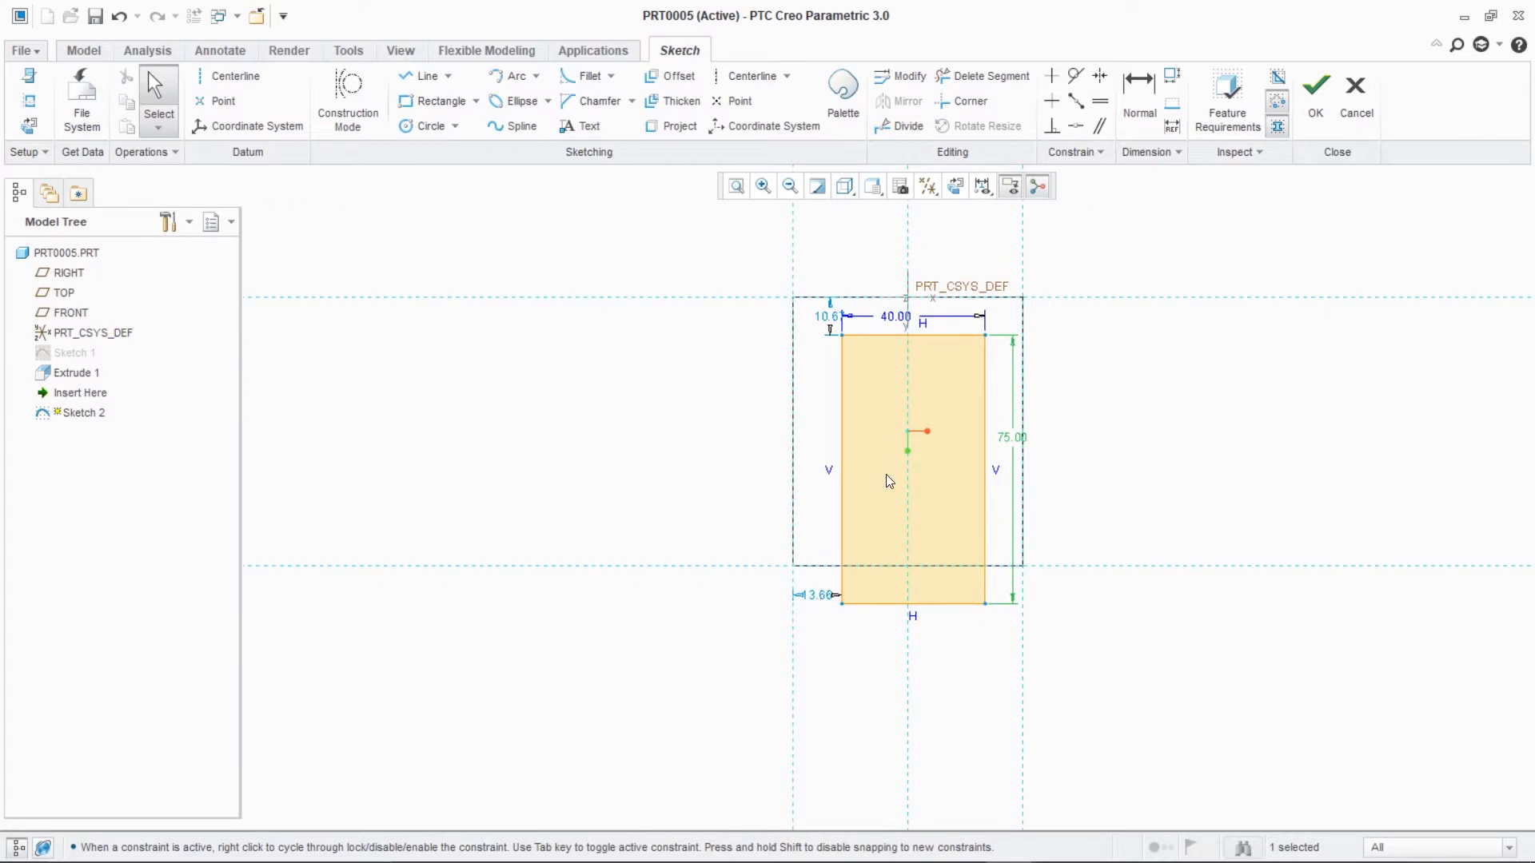
- Set the rectangle's offset from the face's upper edge to 0 and from the left edge to 12, and finish the sketch
double_click(825, 318)
type("00")
key("Return")
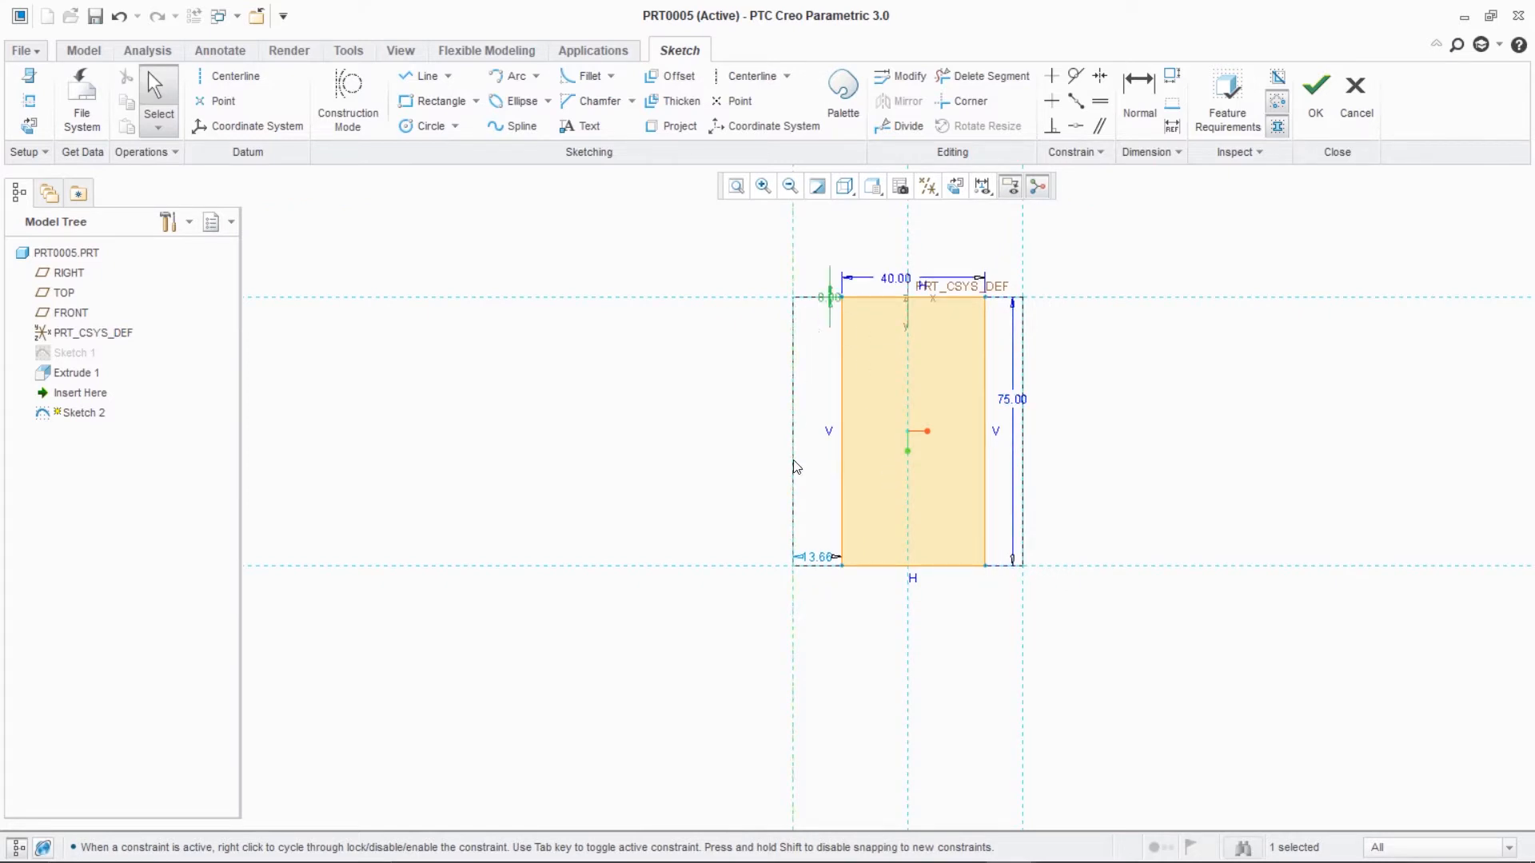
double_click(821, 557)
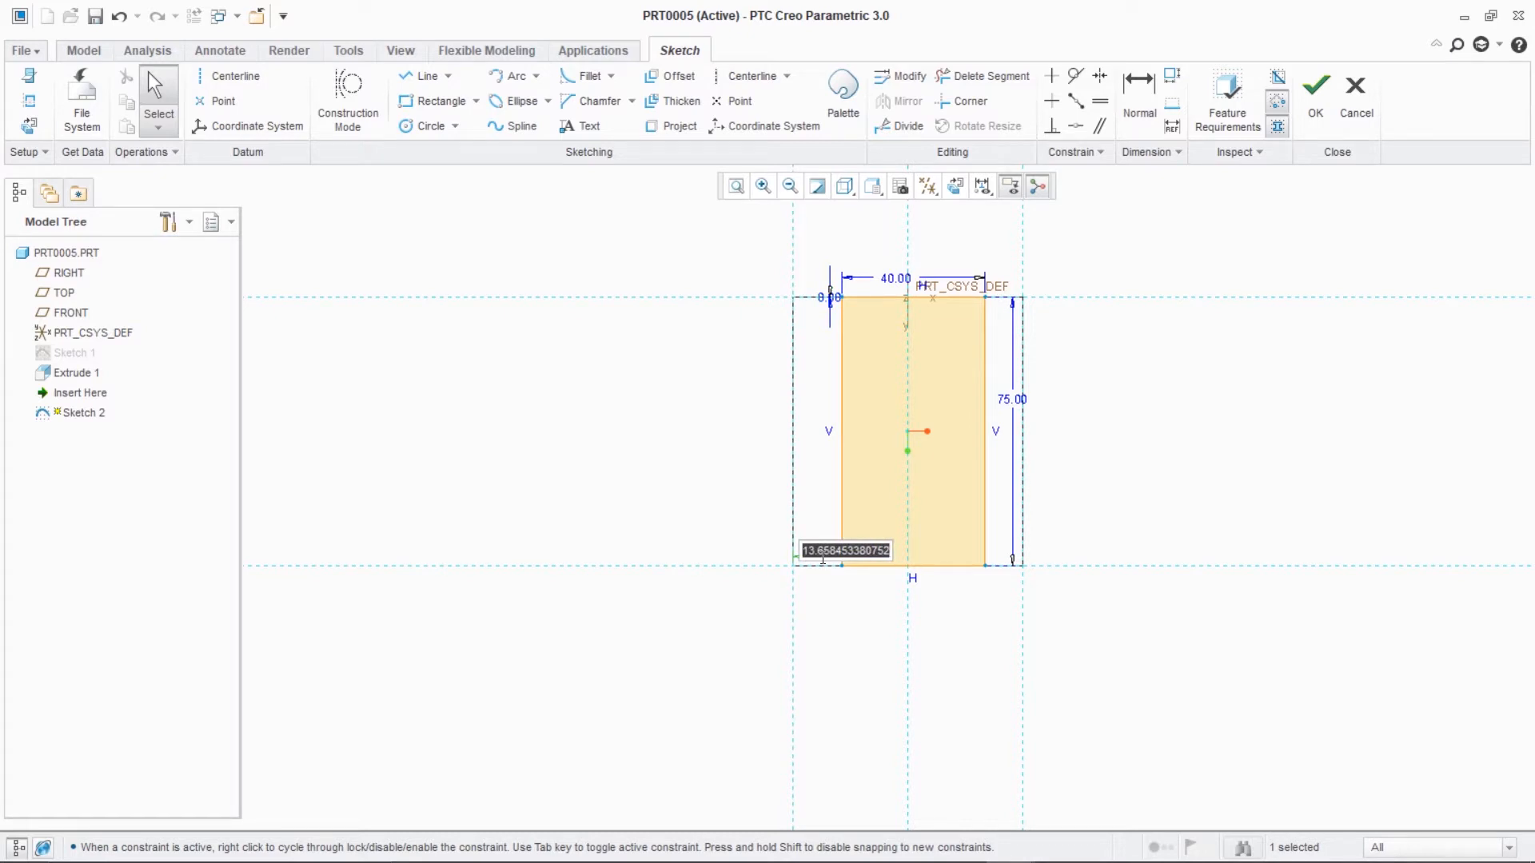
type("2")
key("Return")
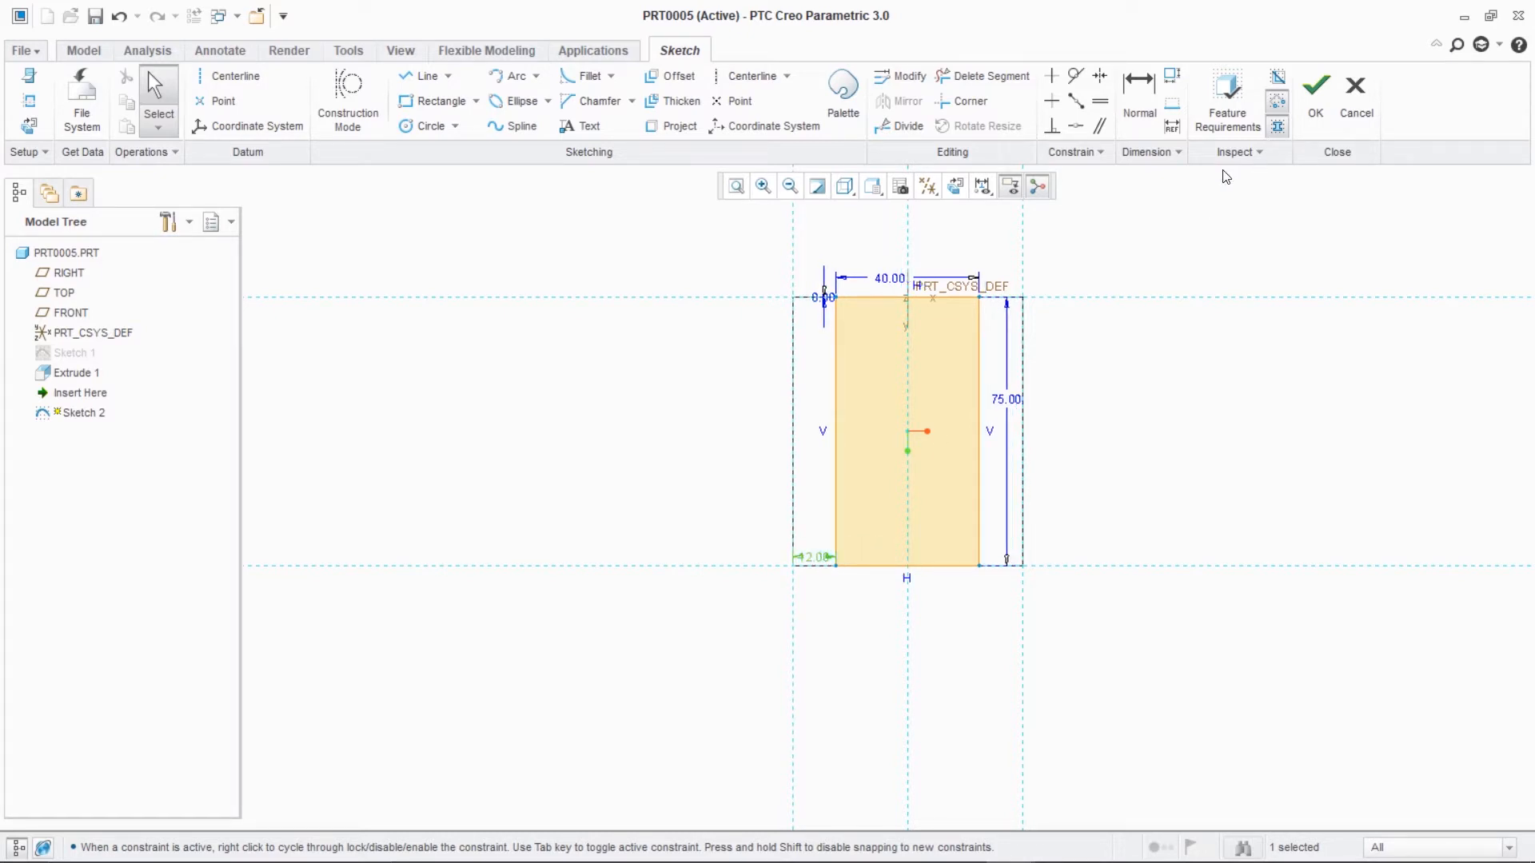
left_click(1317, 95)
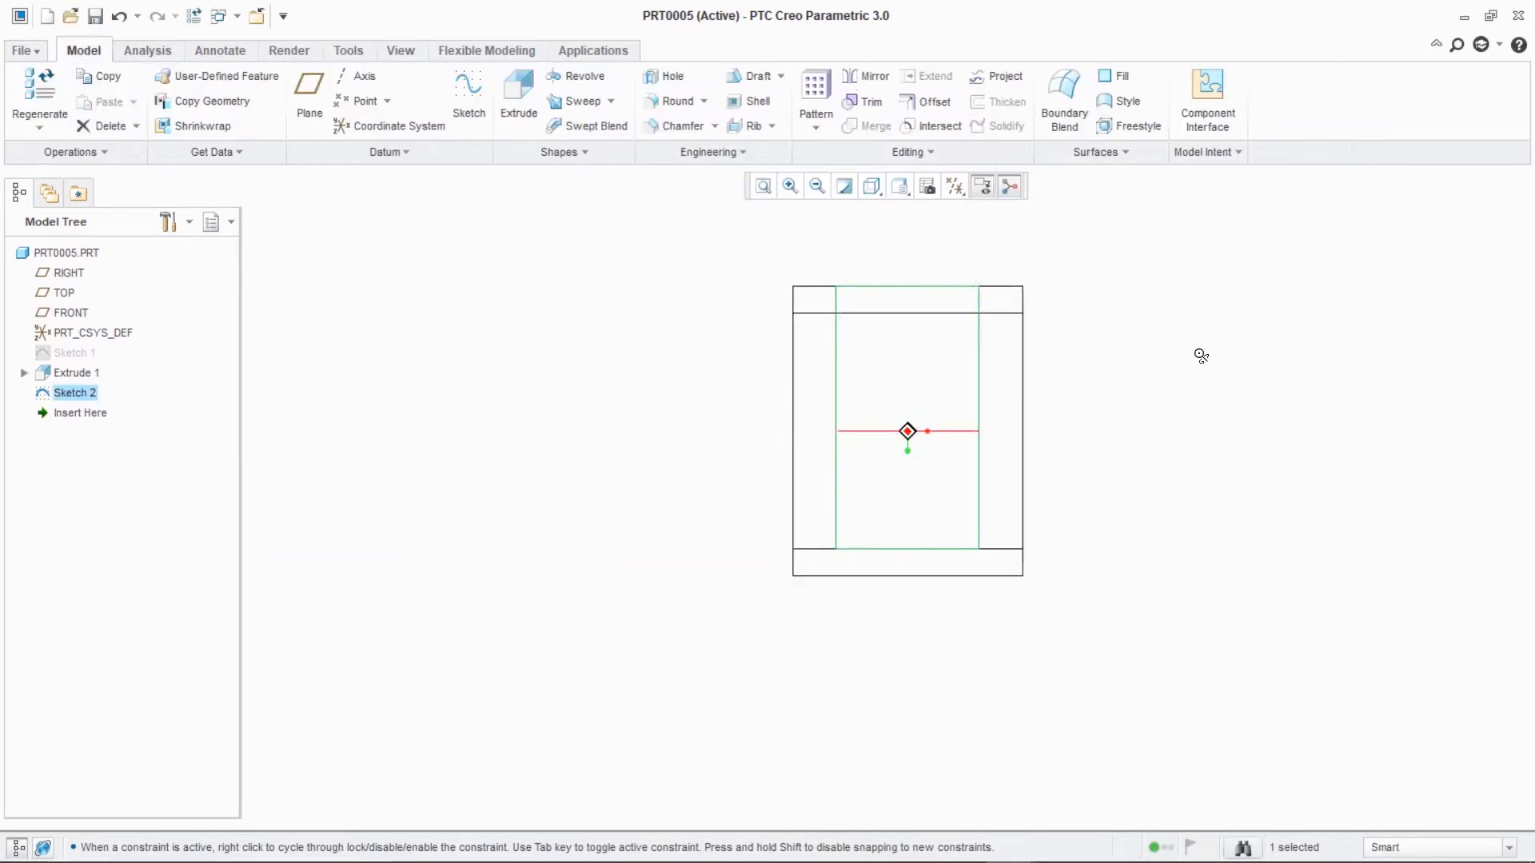
- Switch the model display to Shading With Edges and clear the selection
left_click(870, 187)
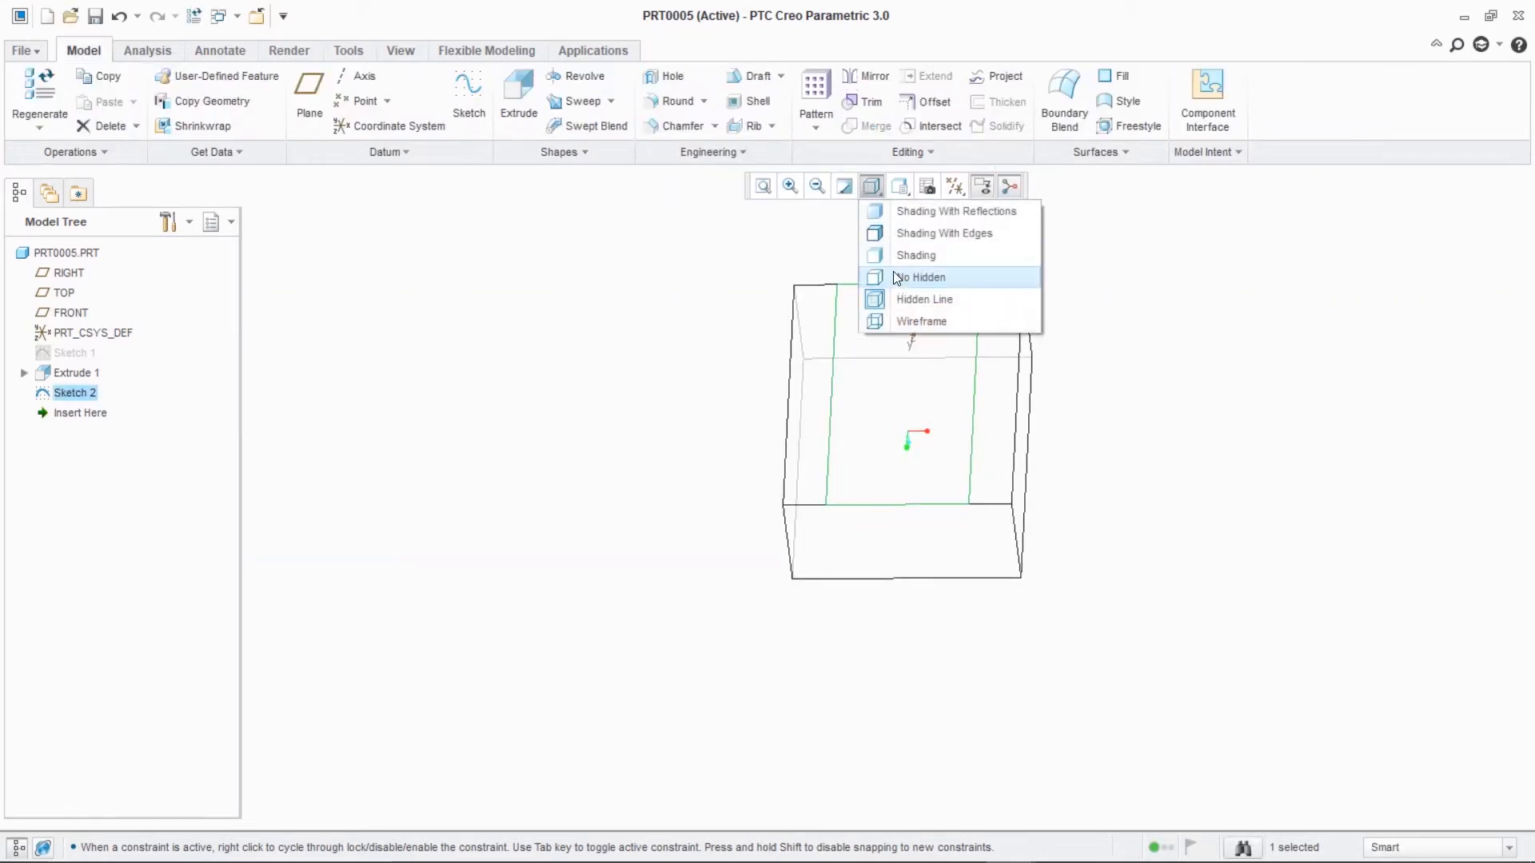
left_click(944, 233)
left_click(1079, 271)
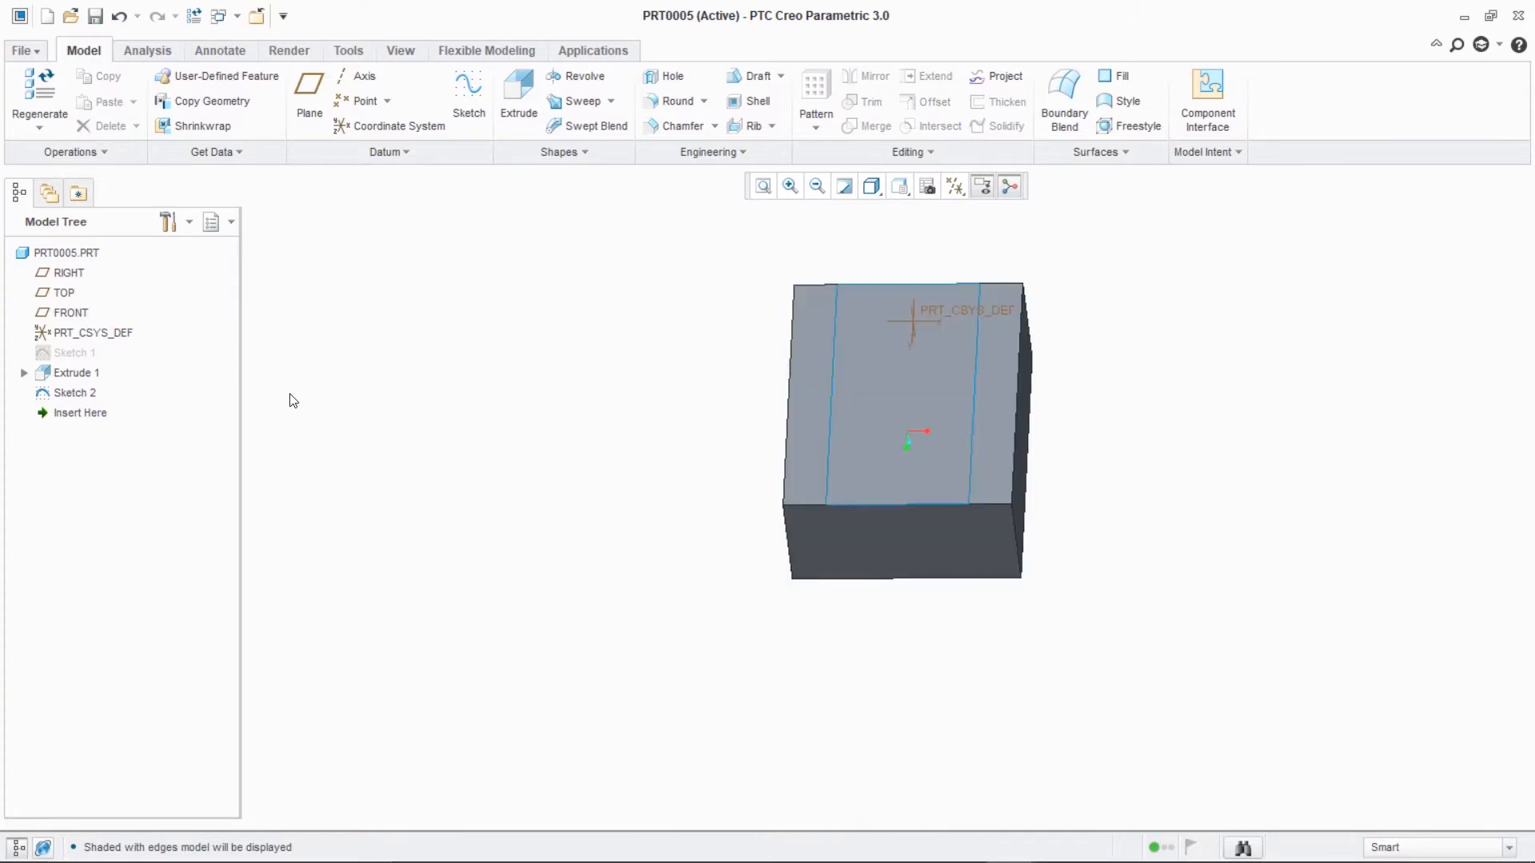
- Extrude the 40 by 75 rectangle sketch as a cut 16 deep into the block
left_click(93, 395)
left_click(520, 104)
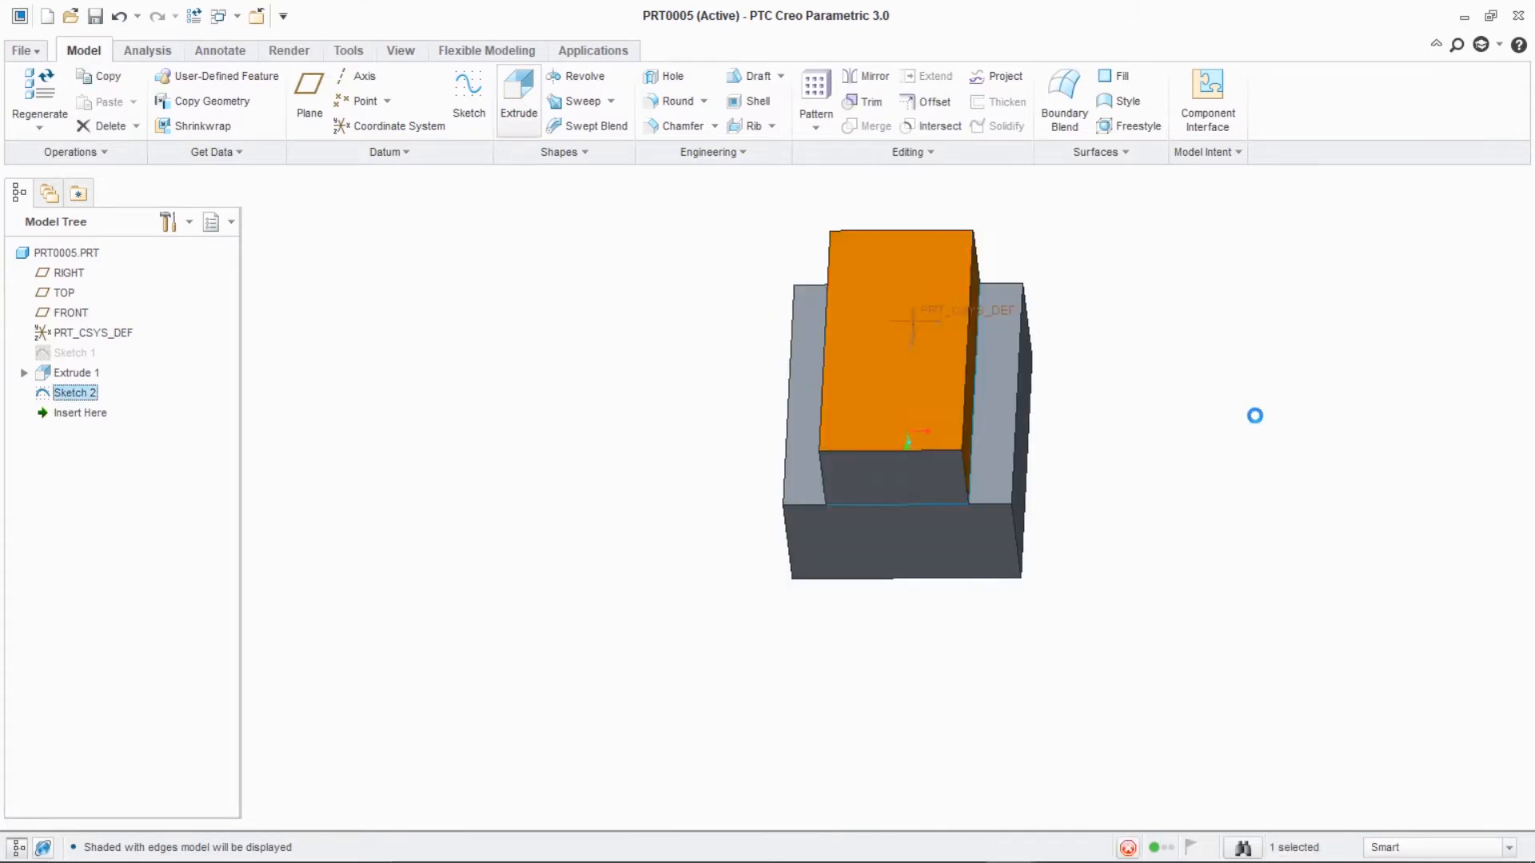
left_click(897, 366)
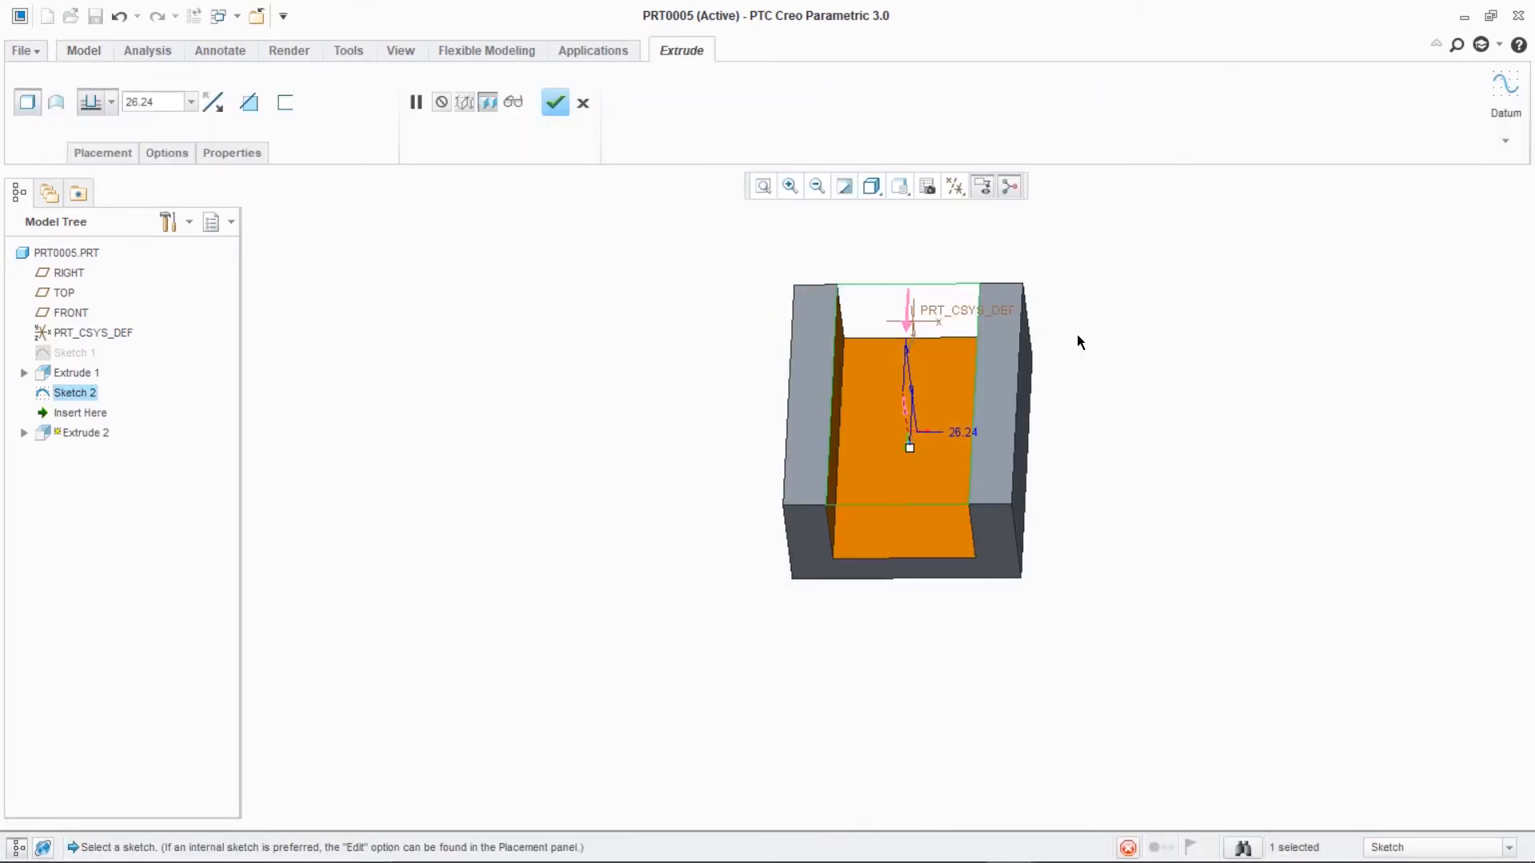
middle_click_drag(1115, 350, 1104, 392)
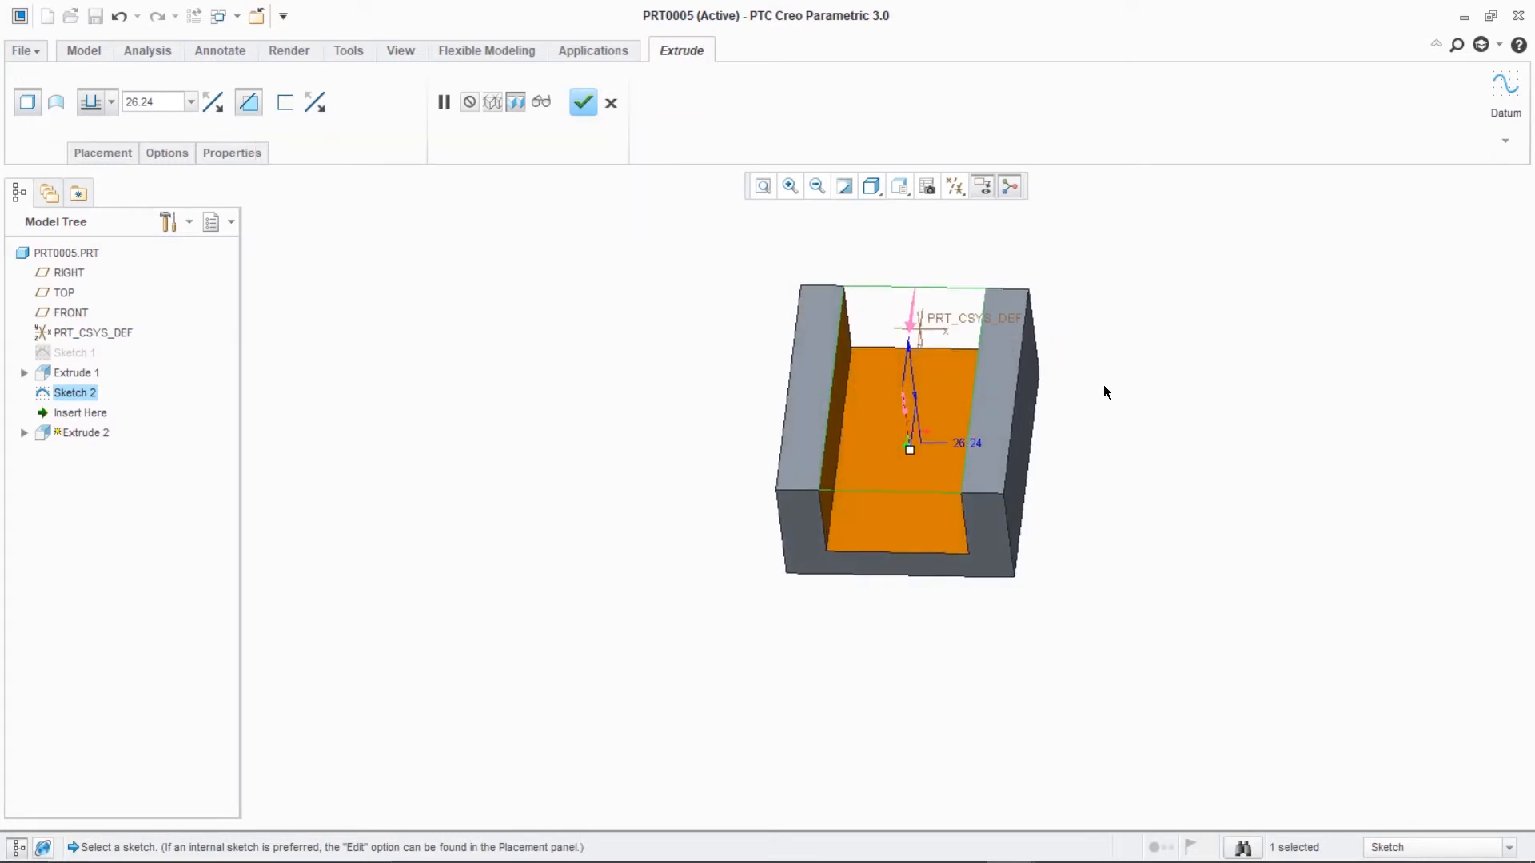
double_click(965, 444)
type("16")
key("Return")
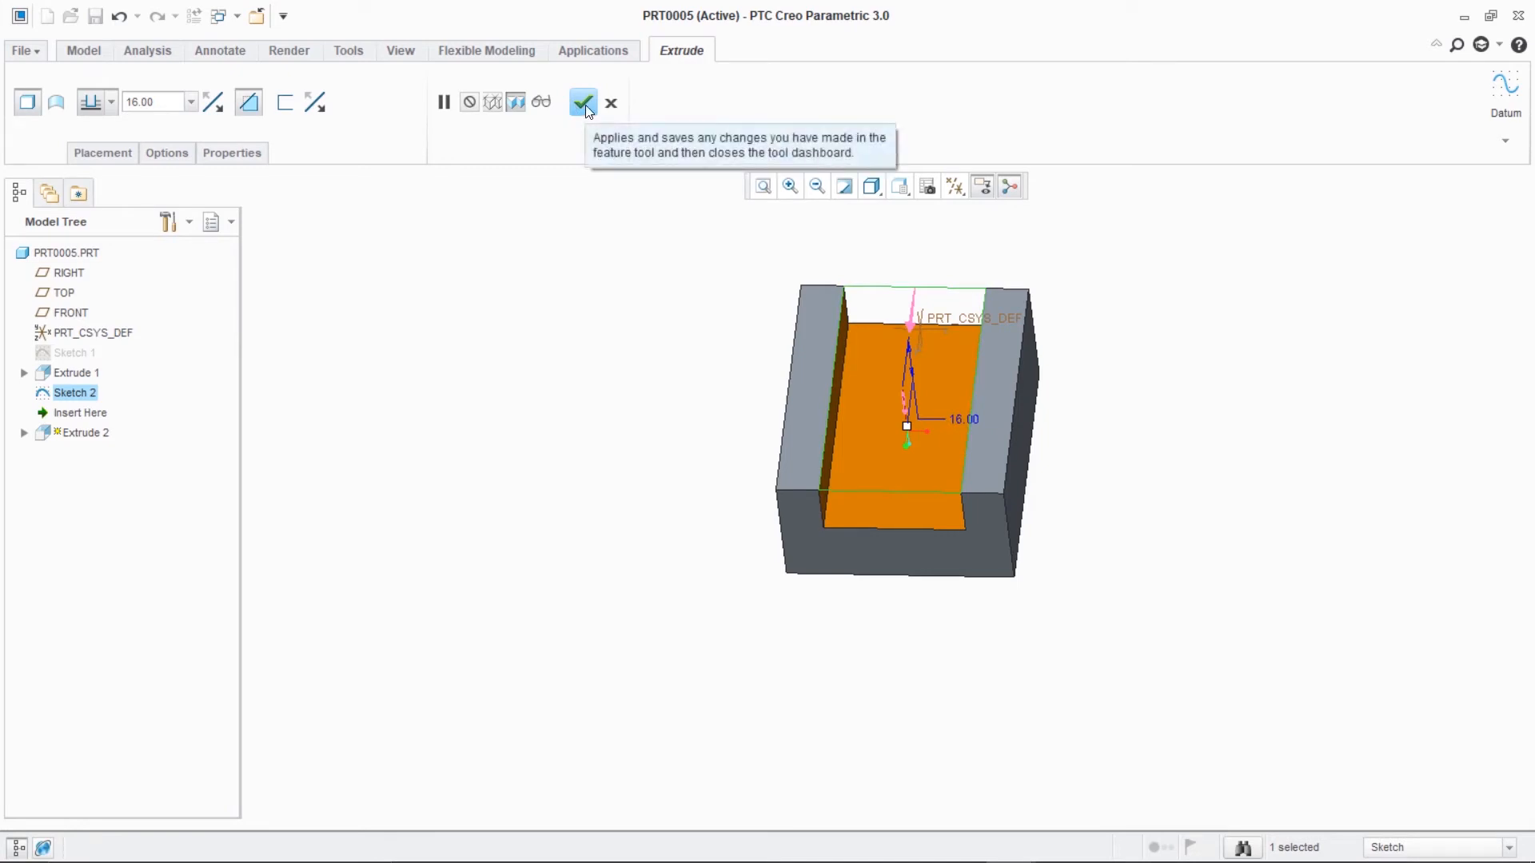
left_click(586, 108)
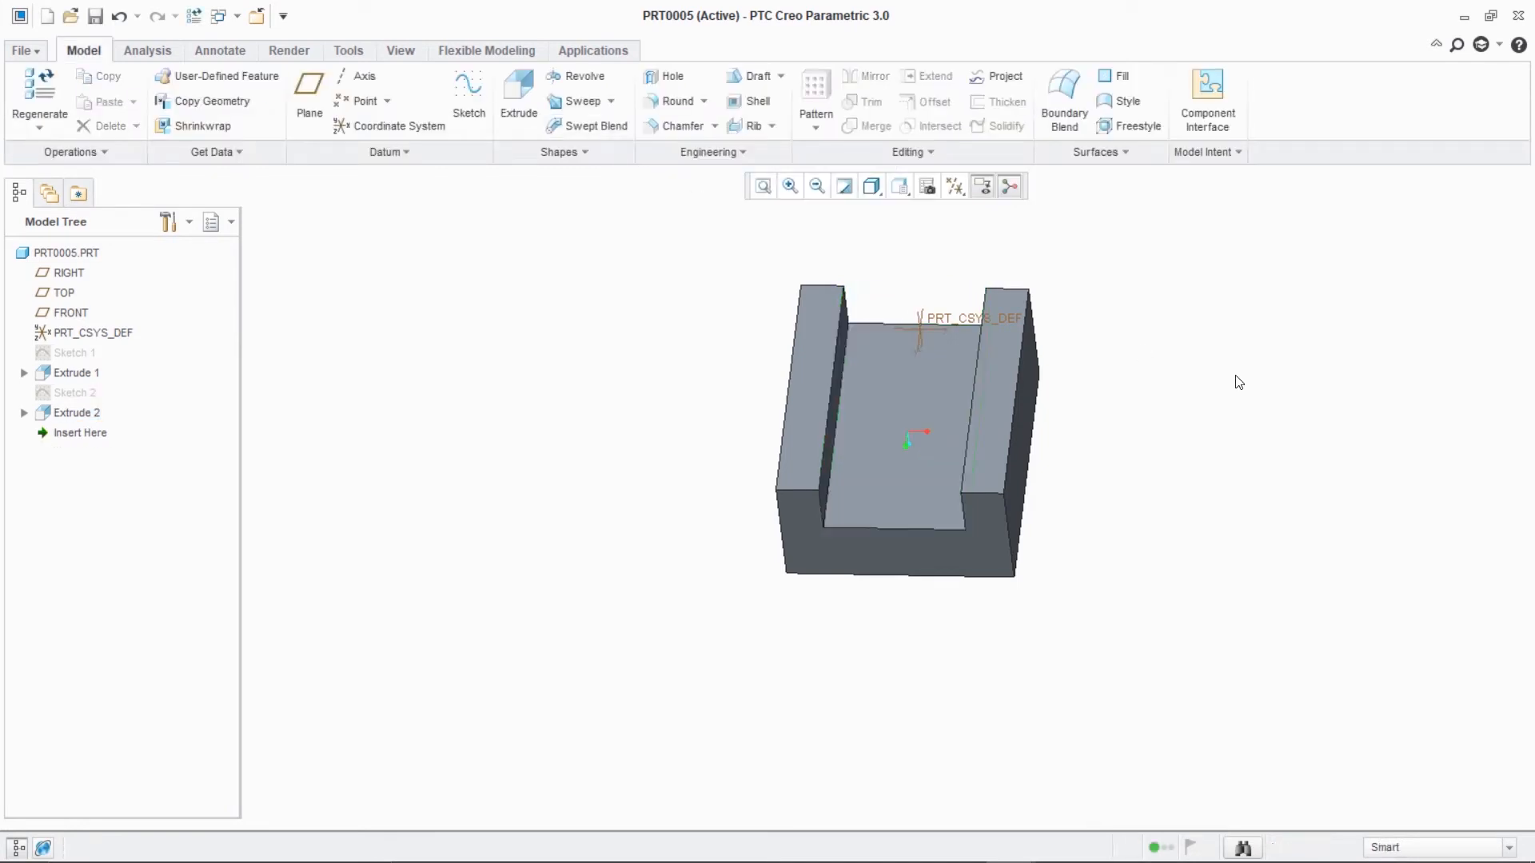
- Start a sketch on the long outer side face of the block and switch the model display to Hidden Line
middle_click_drag(1207, 405, 1113, 411)
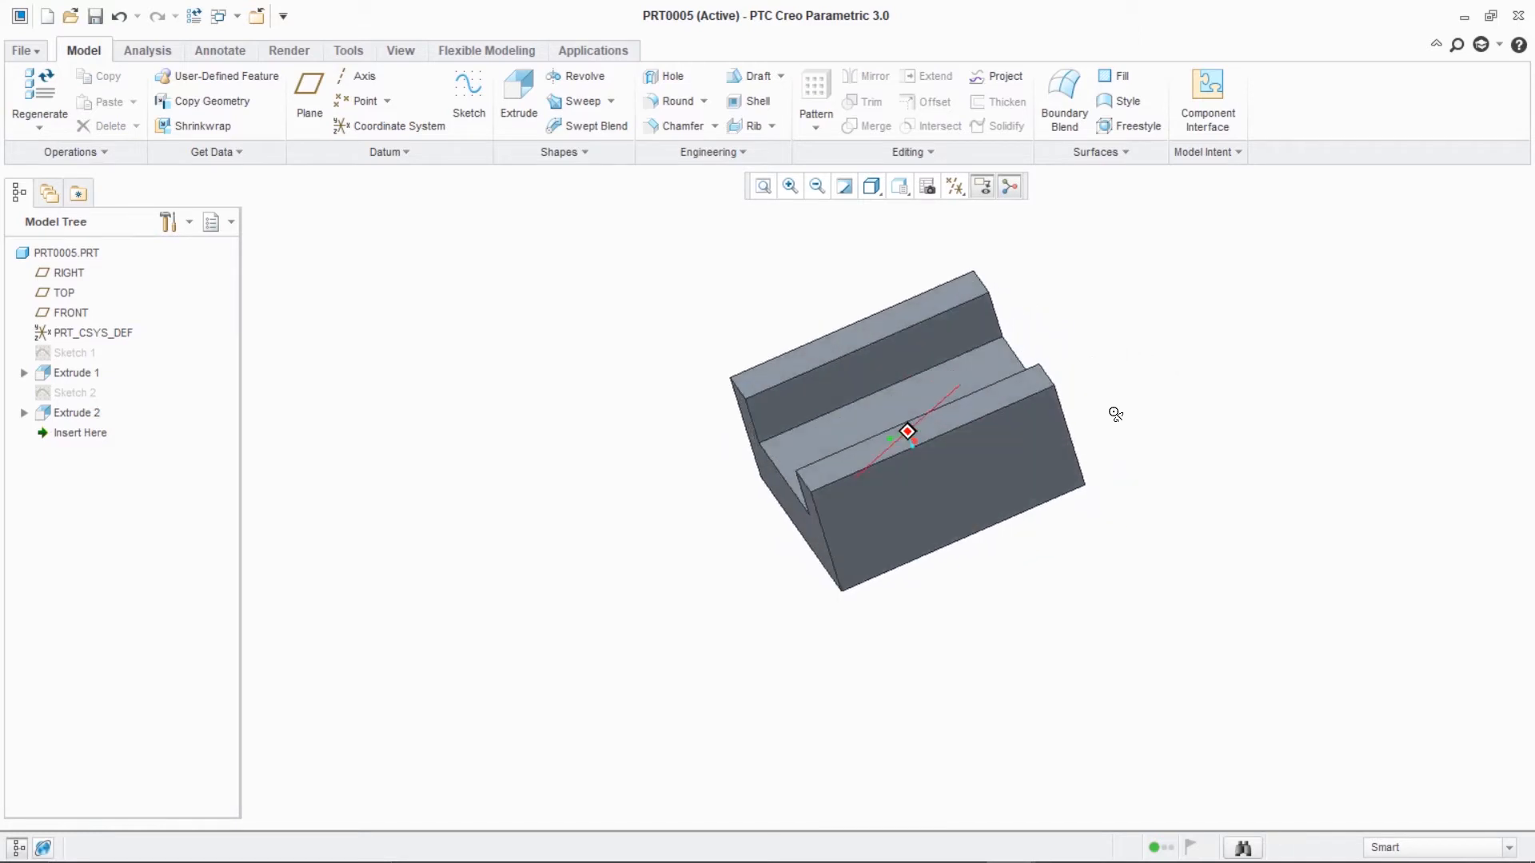
left_click(889, 478)
left_click(897, 501)
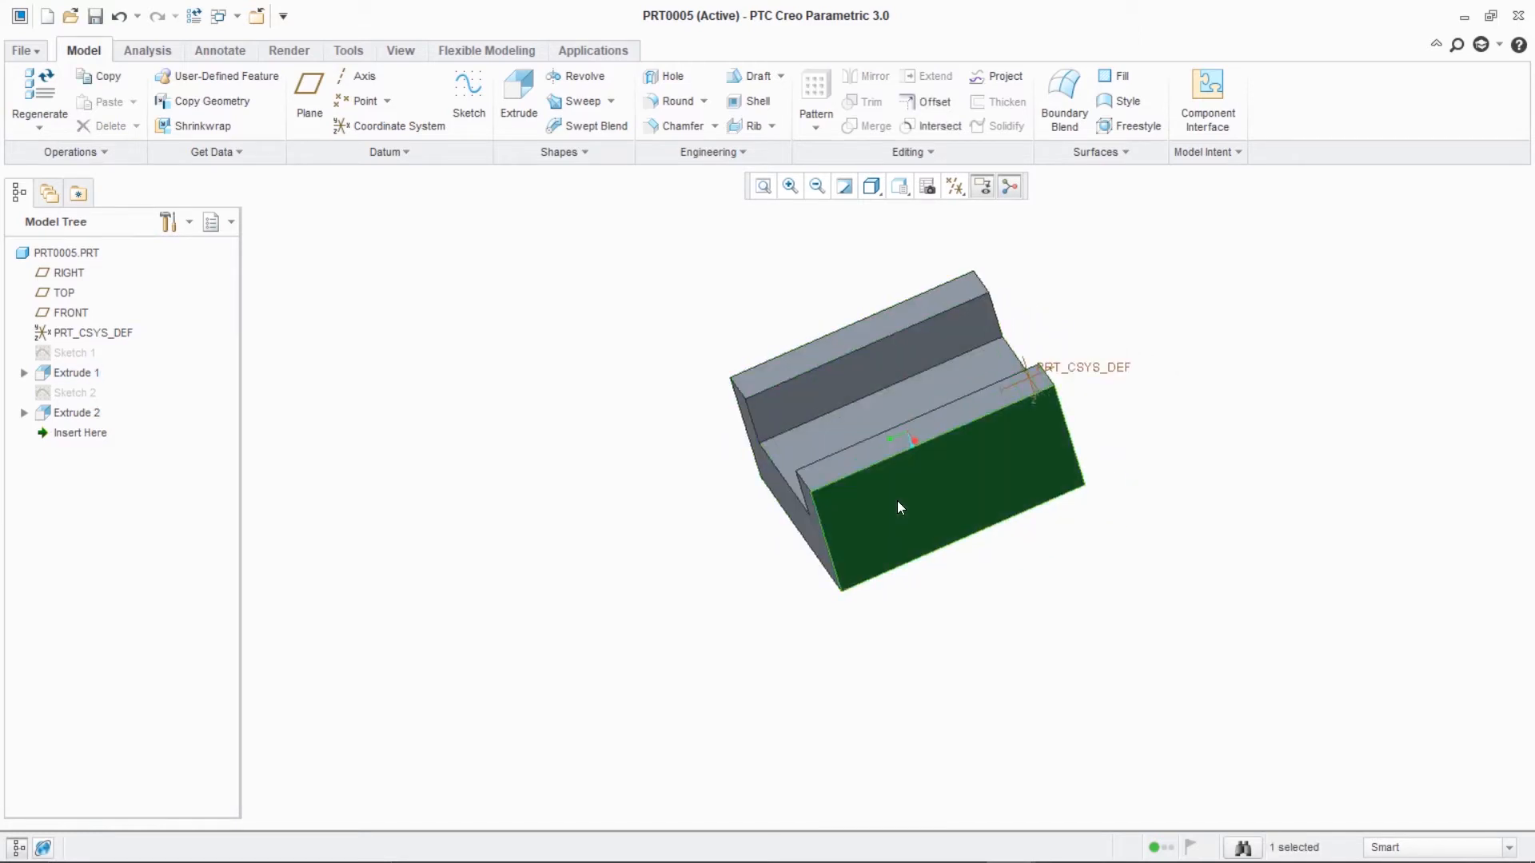
left_click(470, 96)
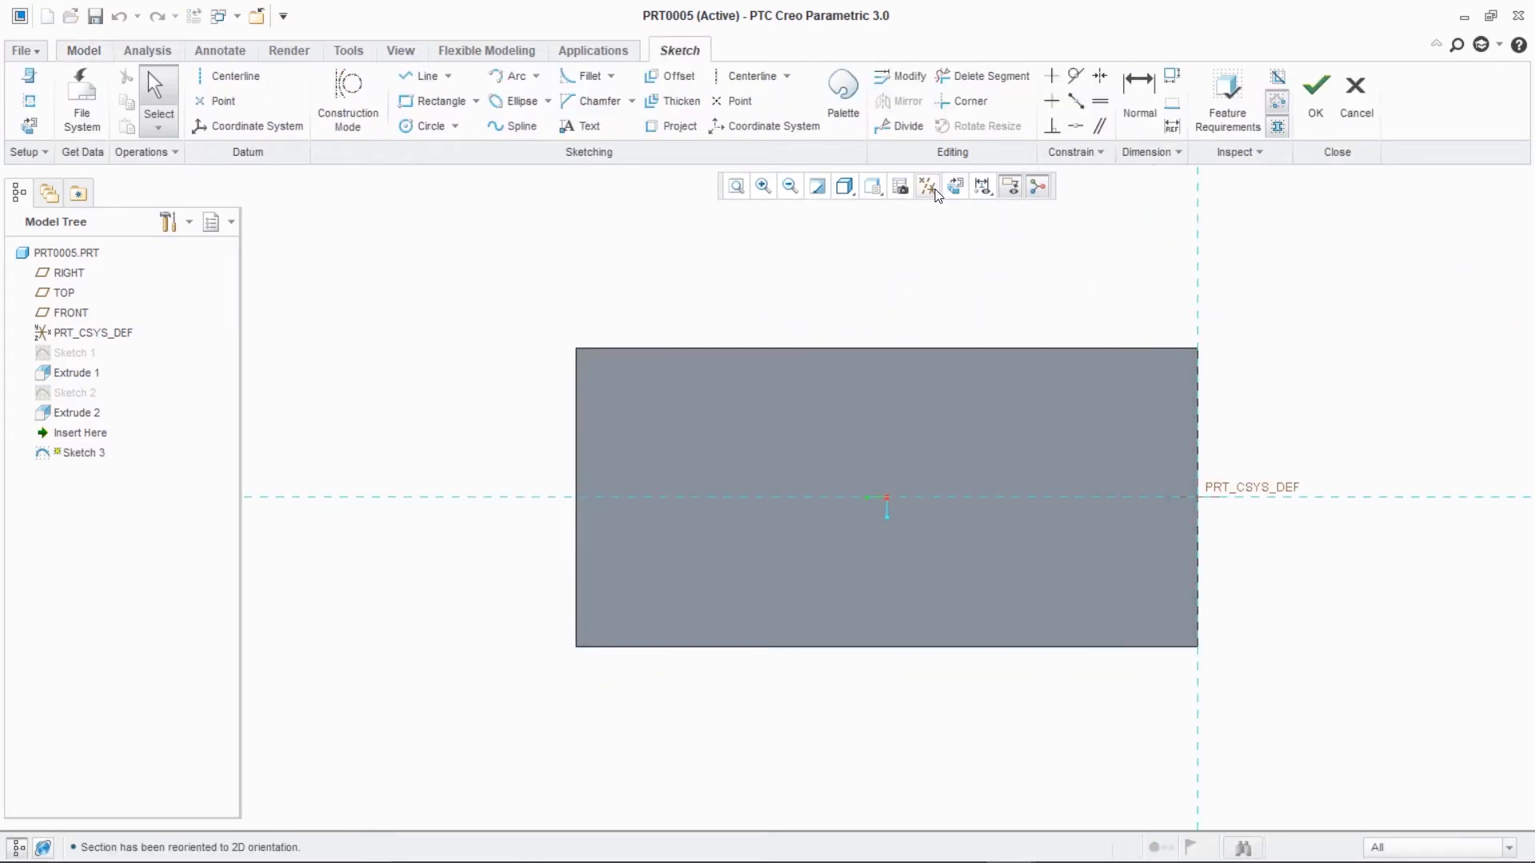
left_click(933, 188)
left_click(845, 186)
left_click(871, 297)
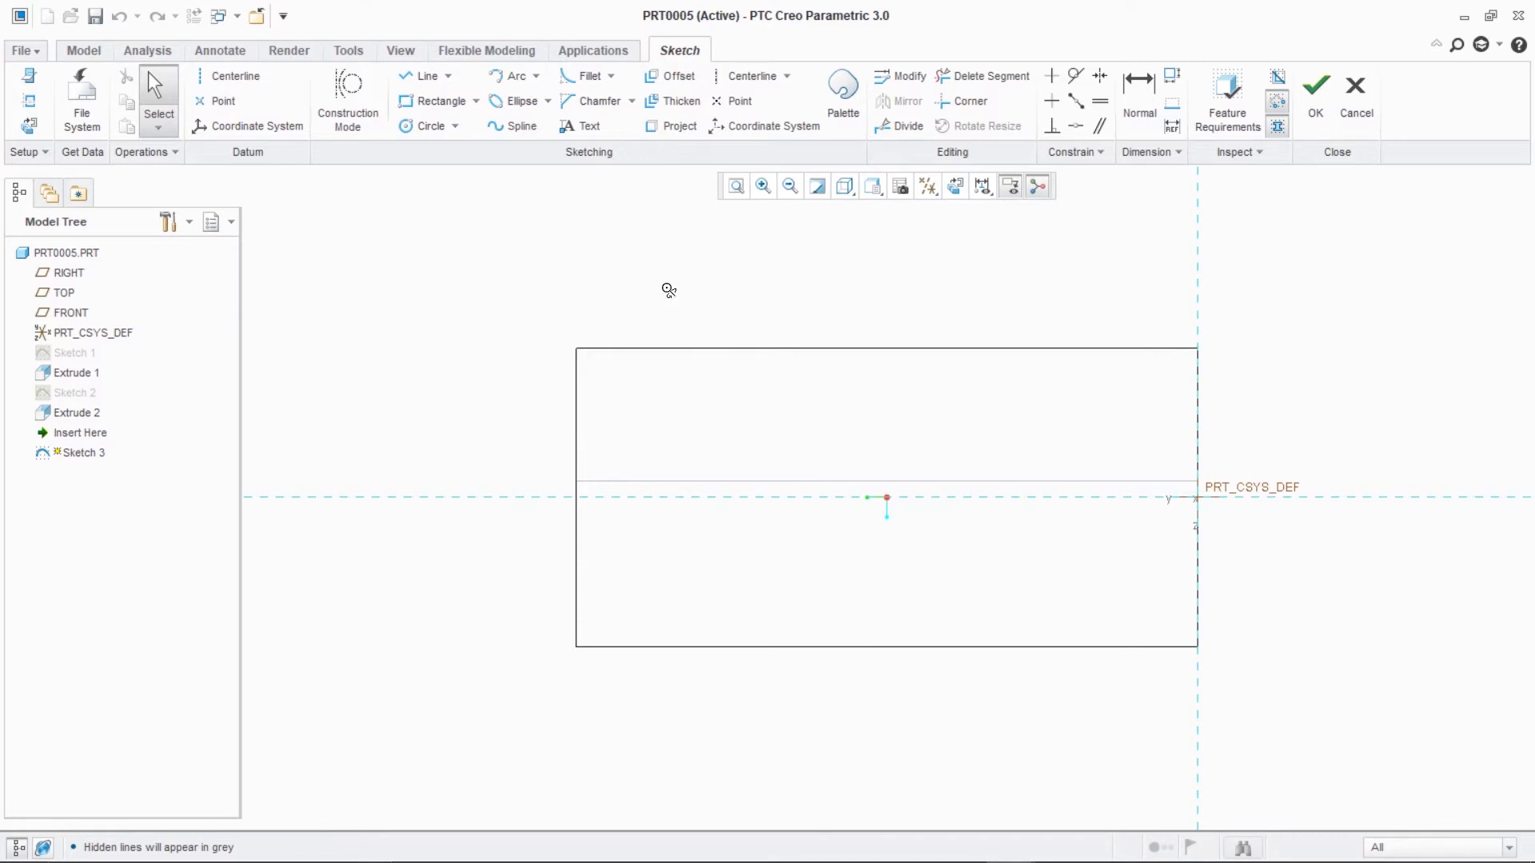
mouse_move(666, 288)
middle_mouse_down()
mouse_move(678, 309)
mouse_move(662, 299)
middle_mouse_up()
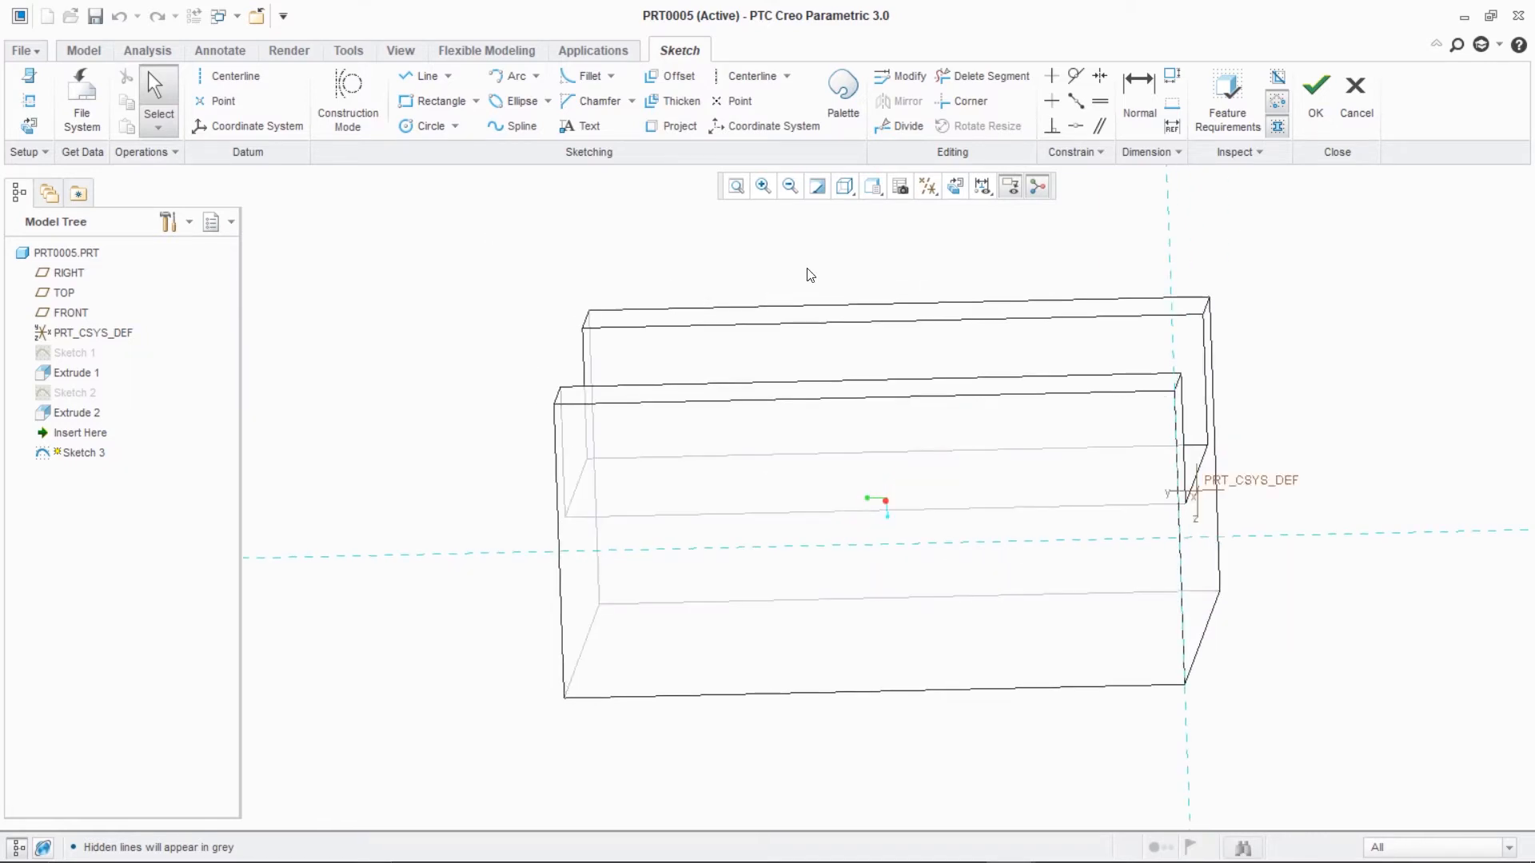
left_click(956, 188)
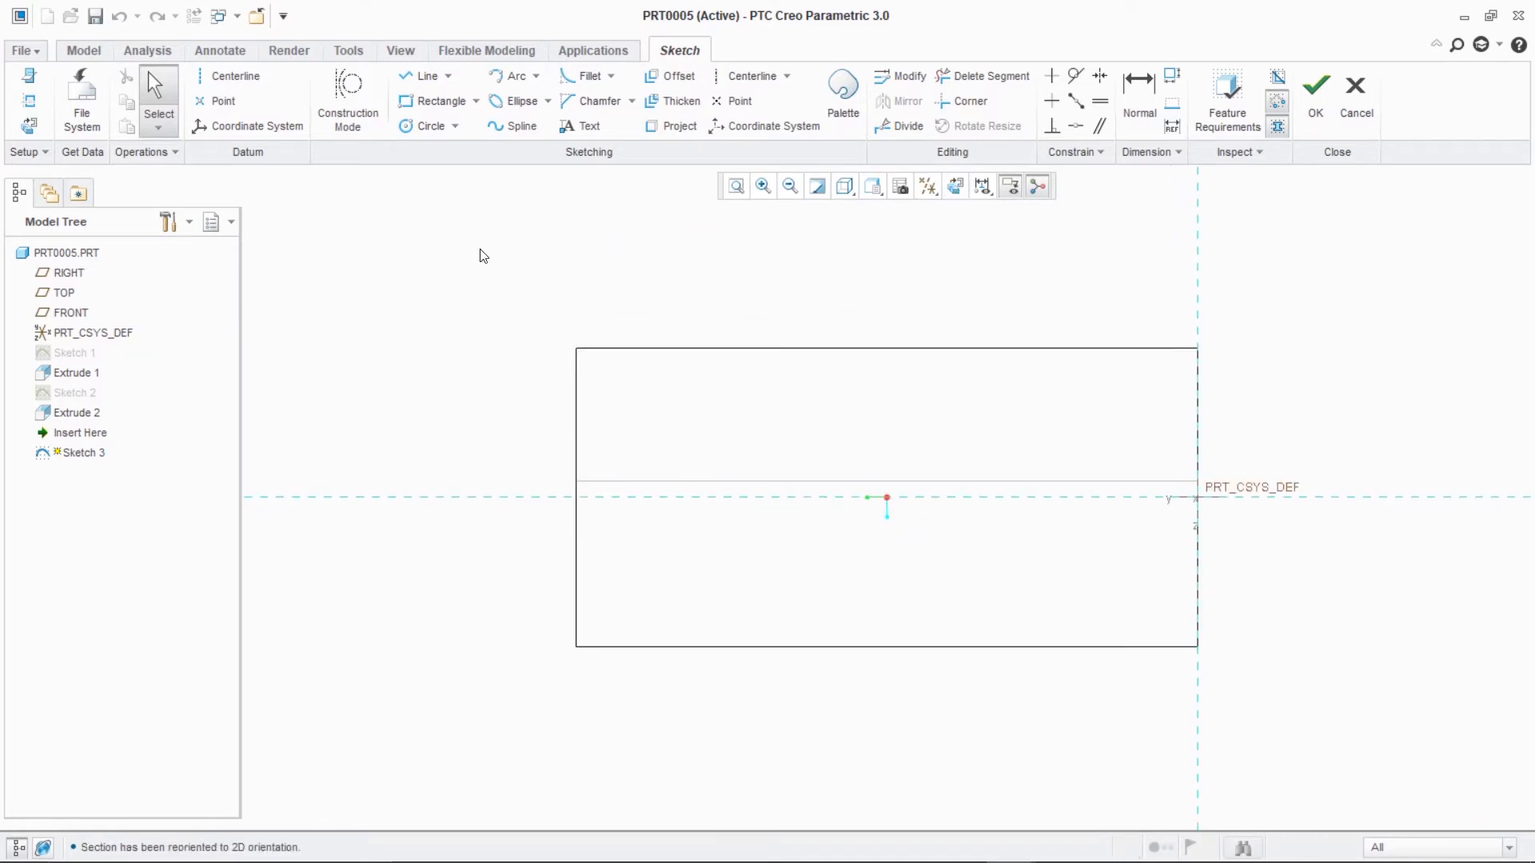
- Add the face's upper edge and left edge as sketch references
left_click(30, 107)
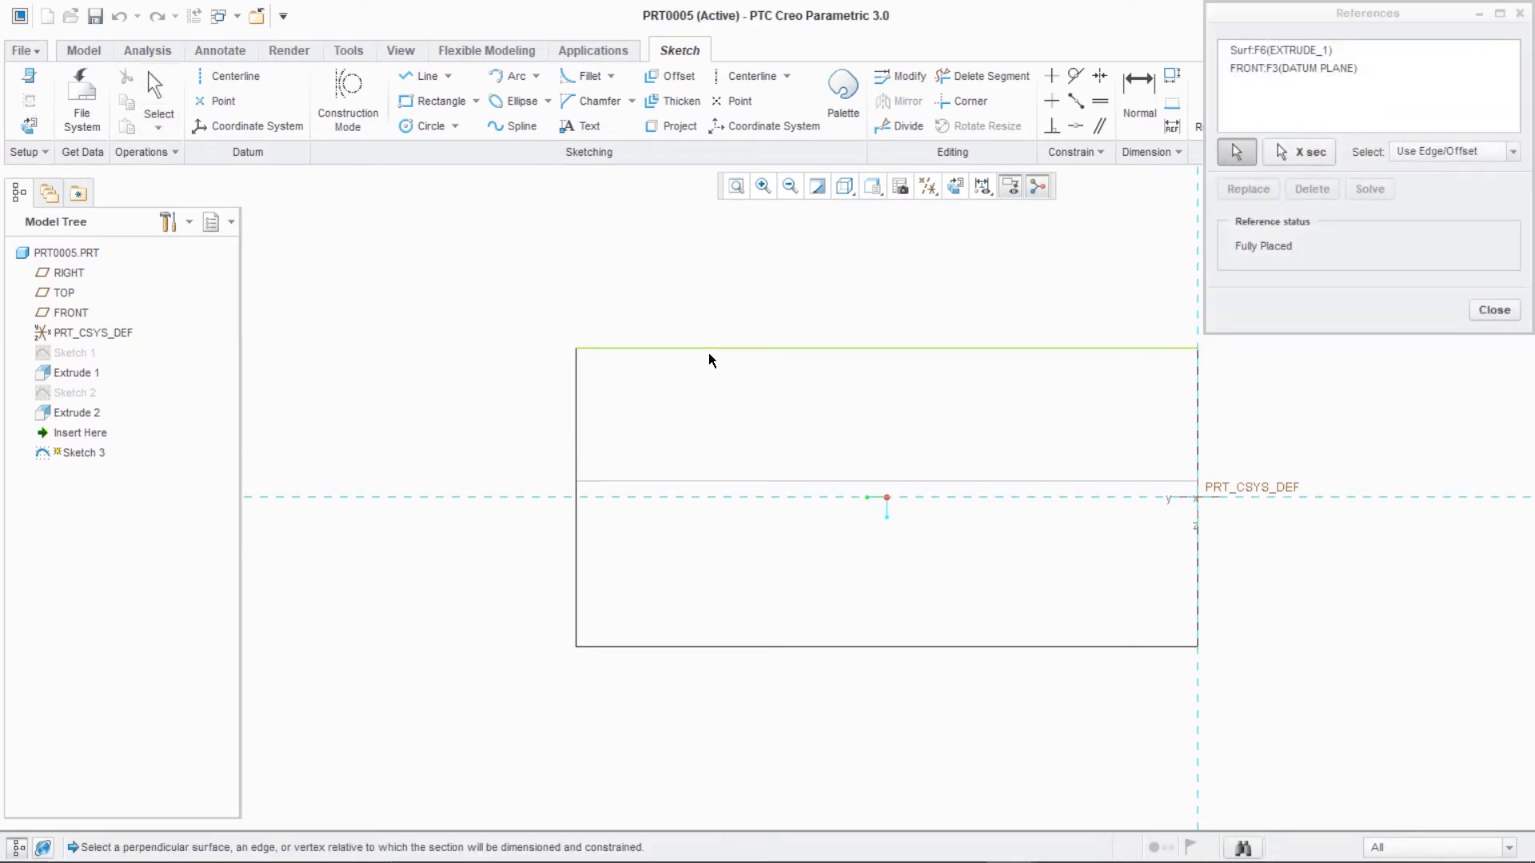
left_click(709, 349)
left_click(576, 418)
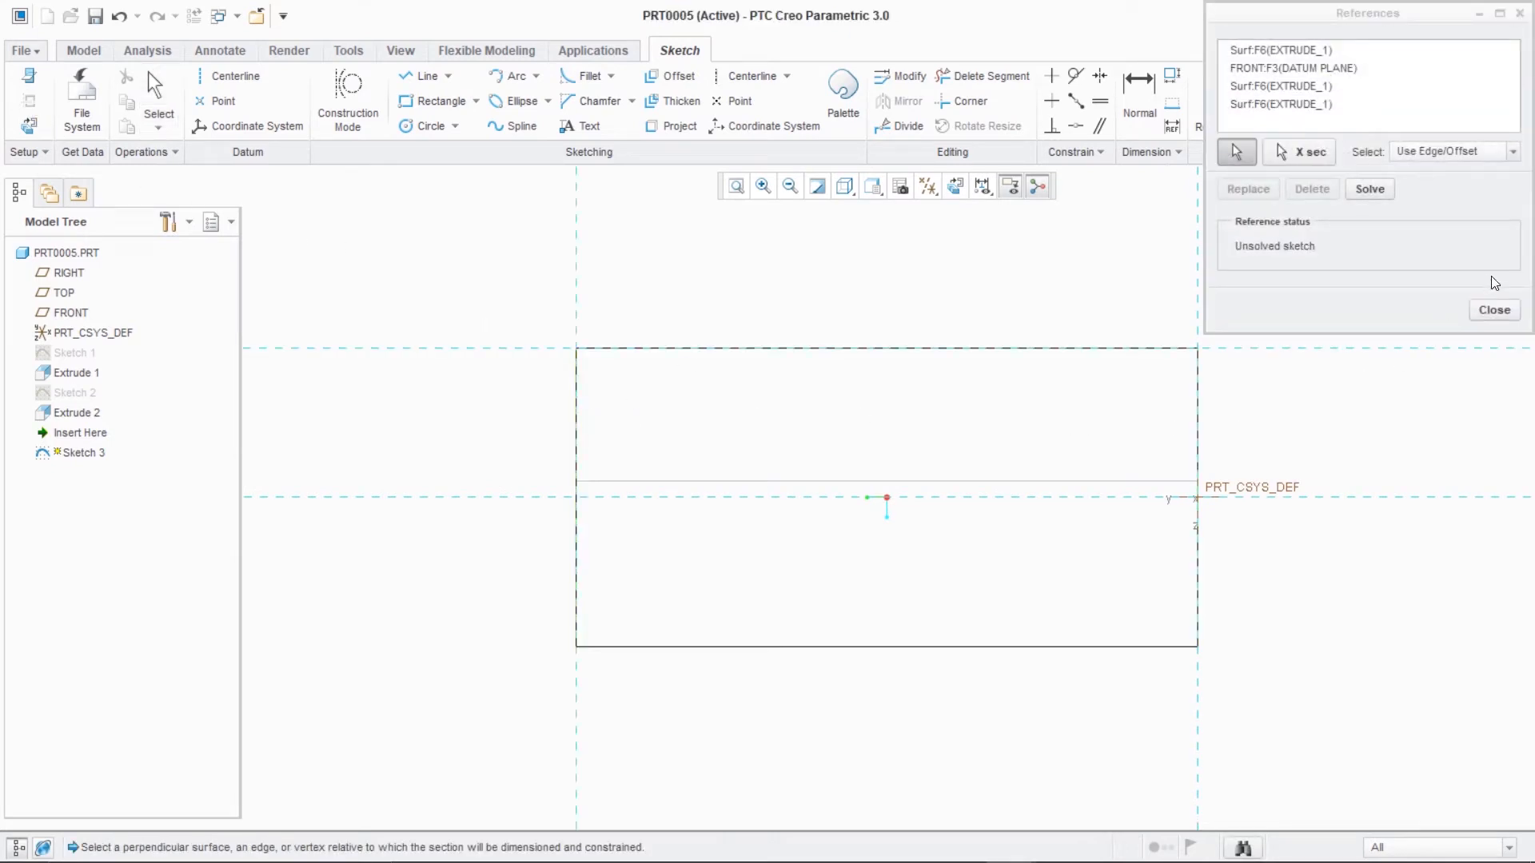
left_click(1494, 310)
- Sketch a rectangle about 47.33 wide and 6.14 high, about 12.51 from the face's right edge and 5.90 above the horizontal reference
left_click(432, 103)
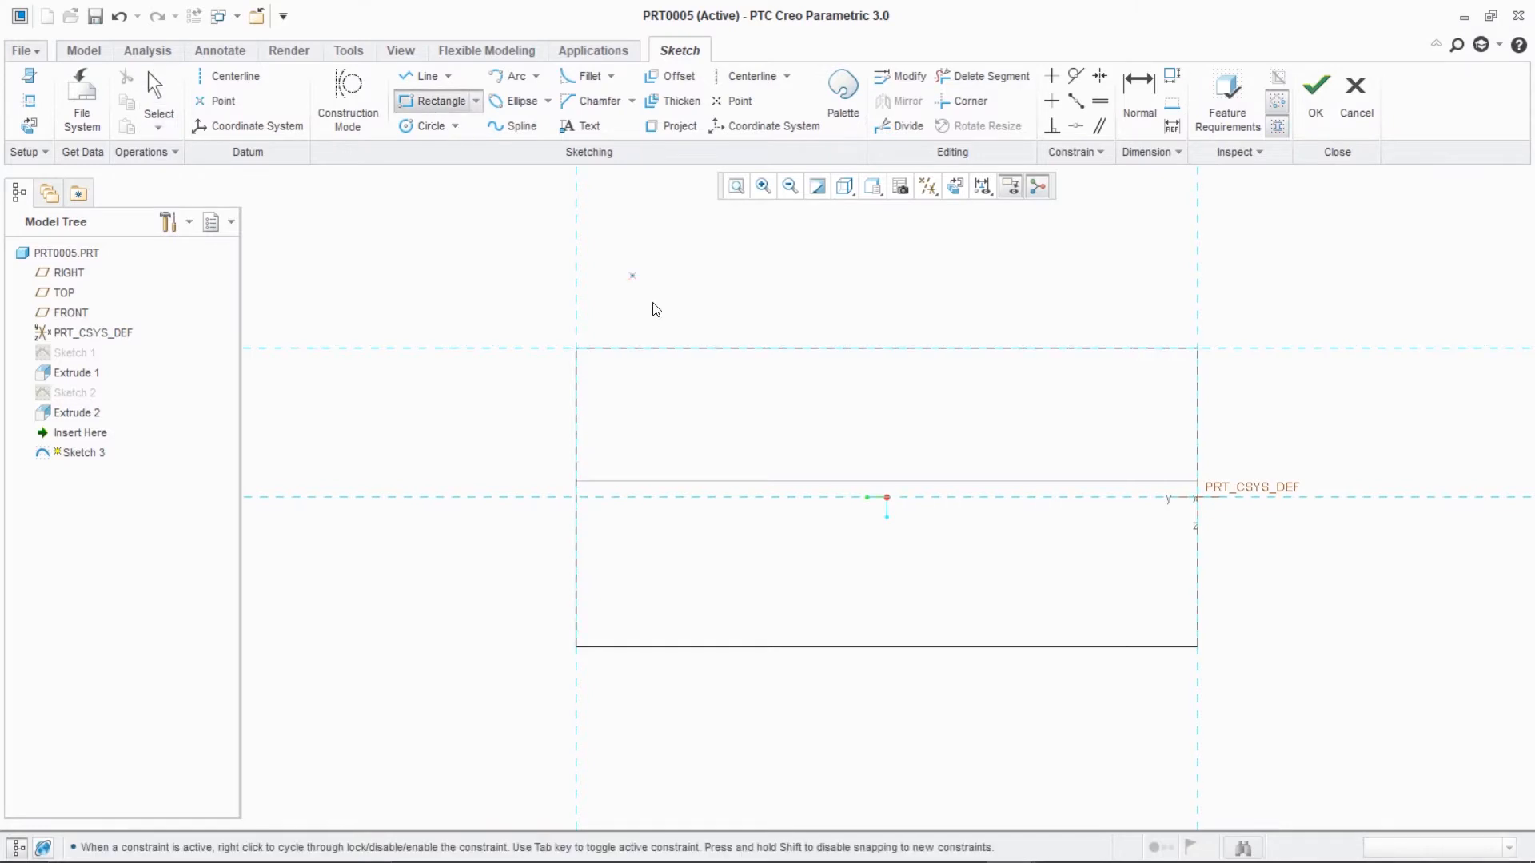
left_click(701, 397)
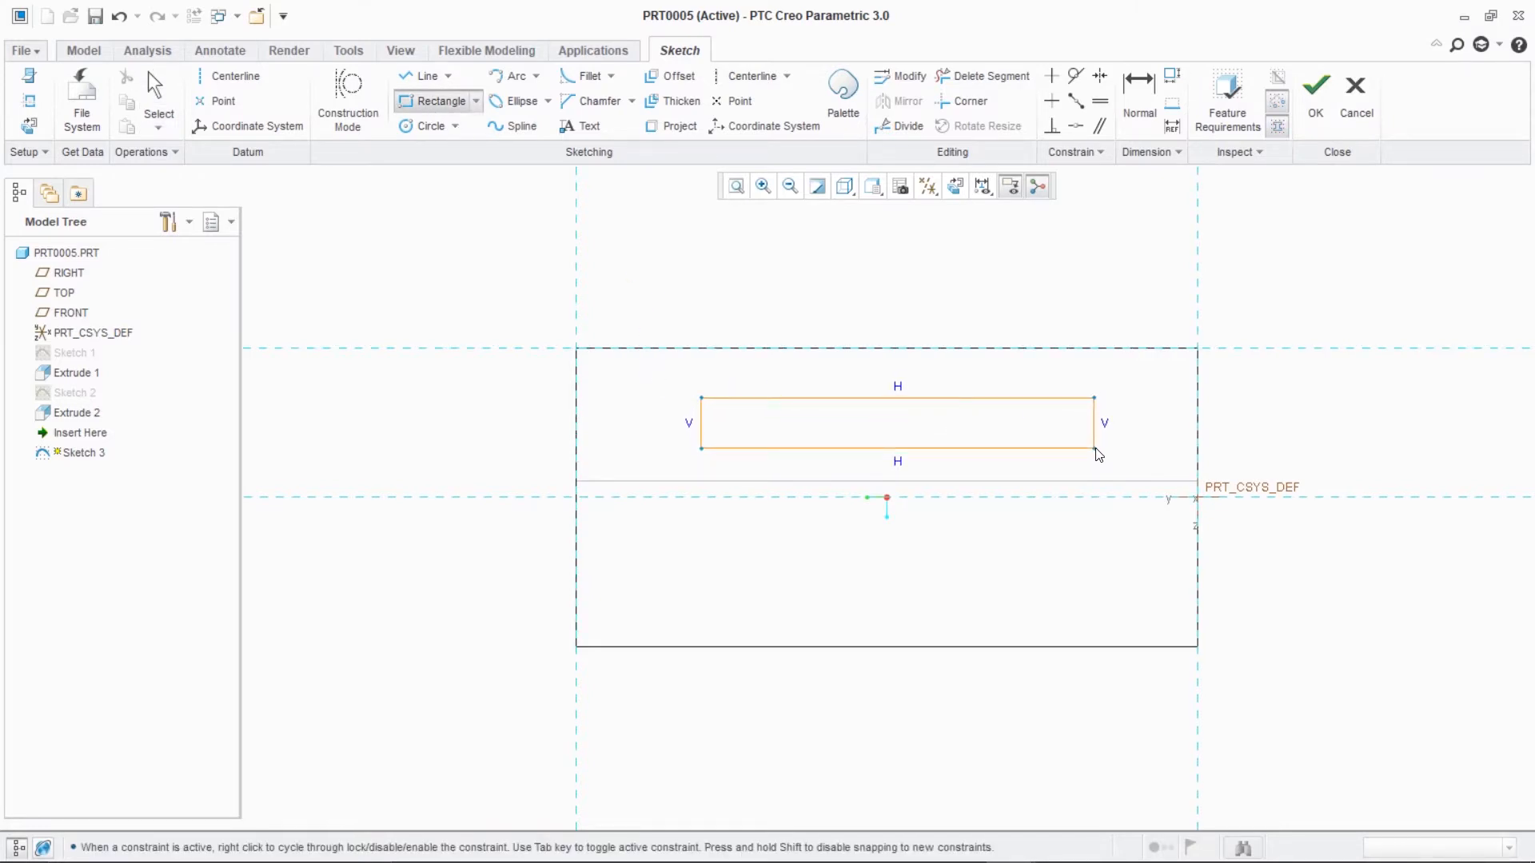
left_click(1095, 449)
middle_click(1335, 347)
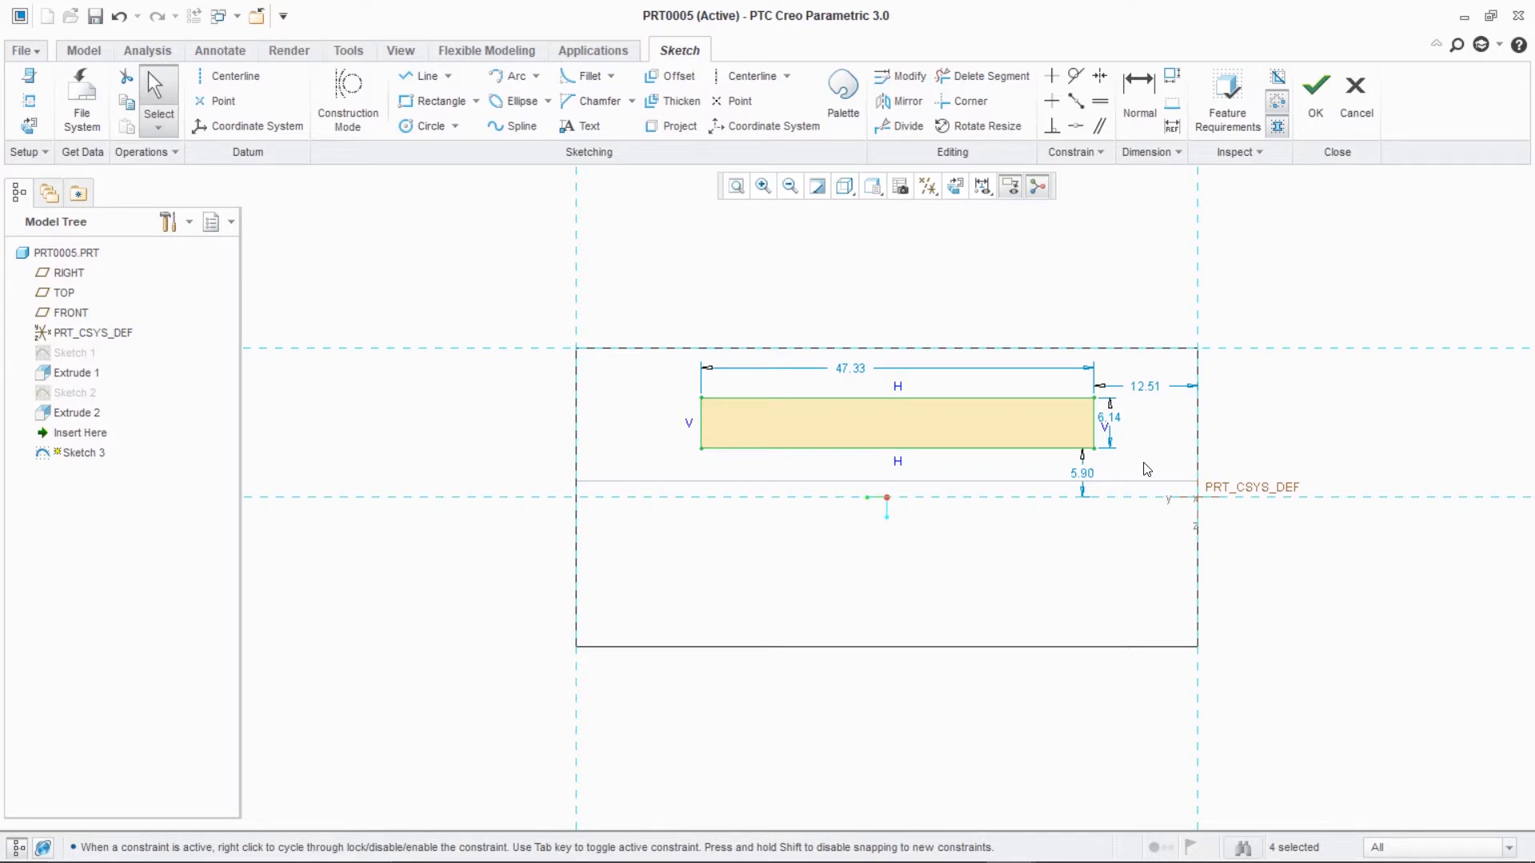
- Set the rectangle's distance above the horizontal reference to 6 and its distance from the face's right edge to 15
double_click(1084, 477)
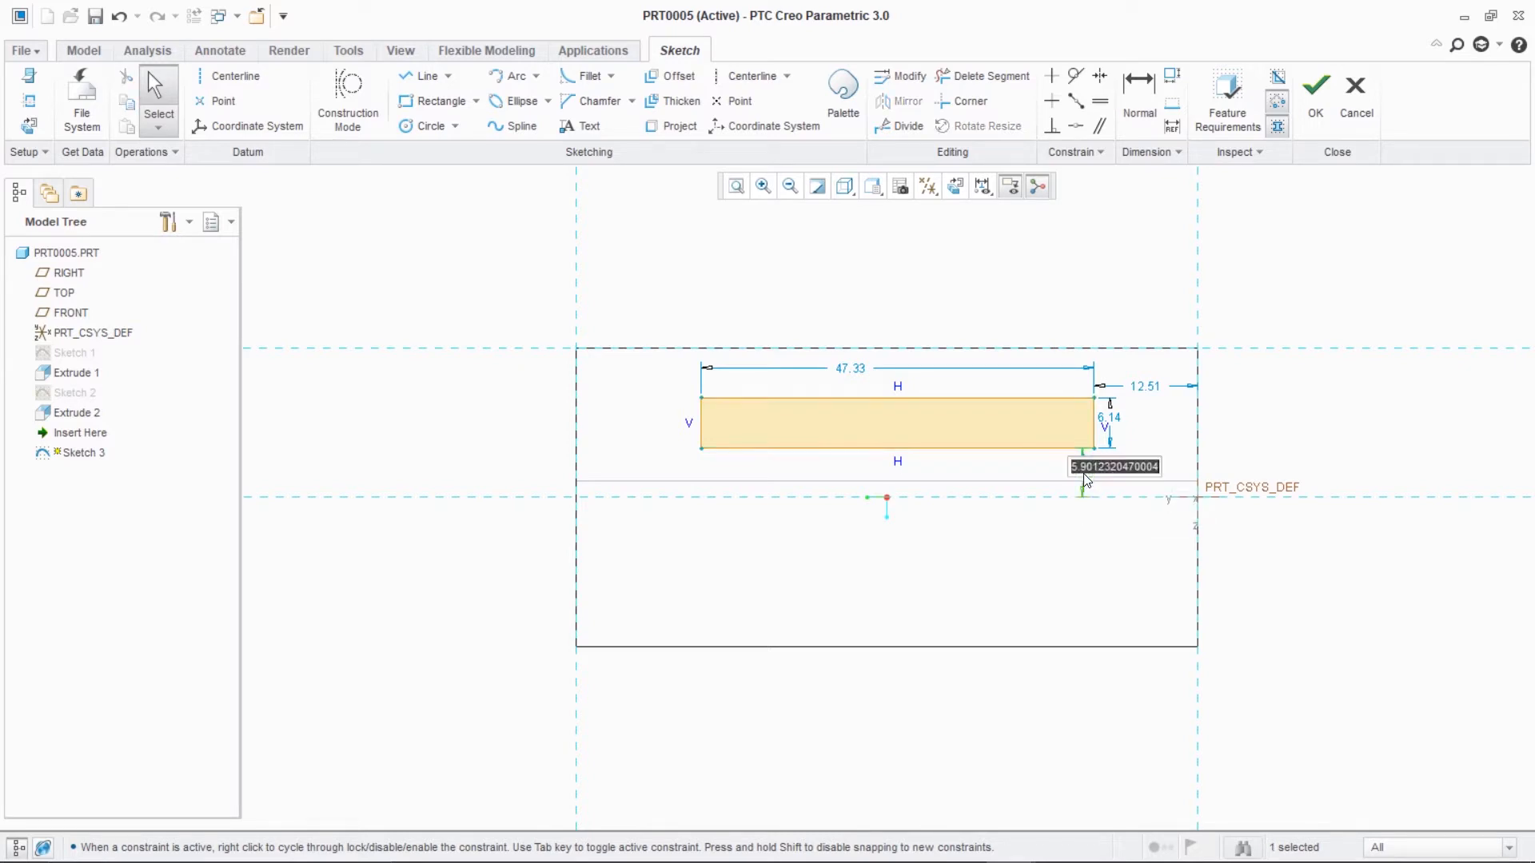
type("6")
key("Return")
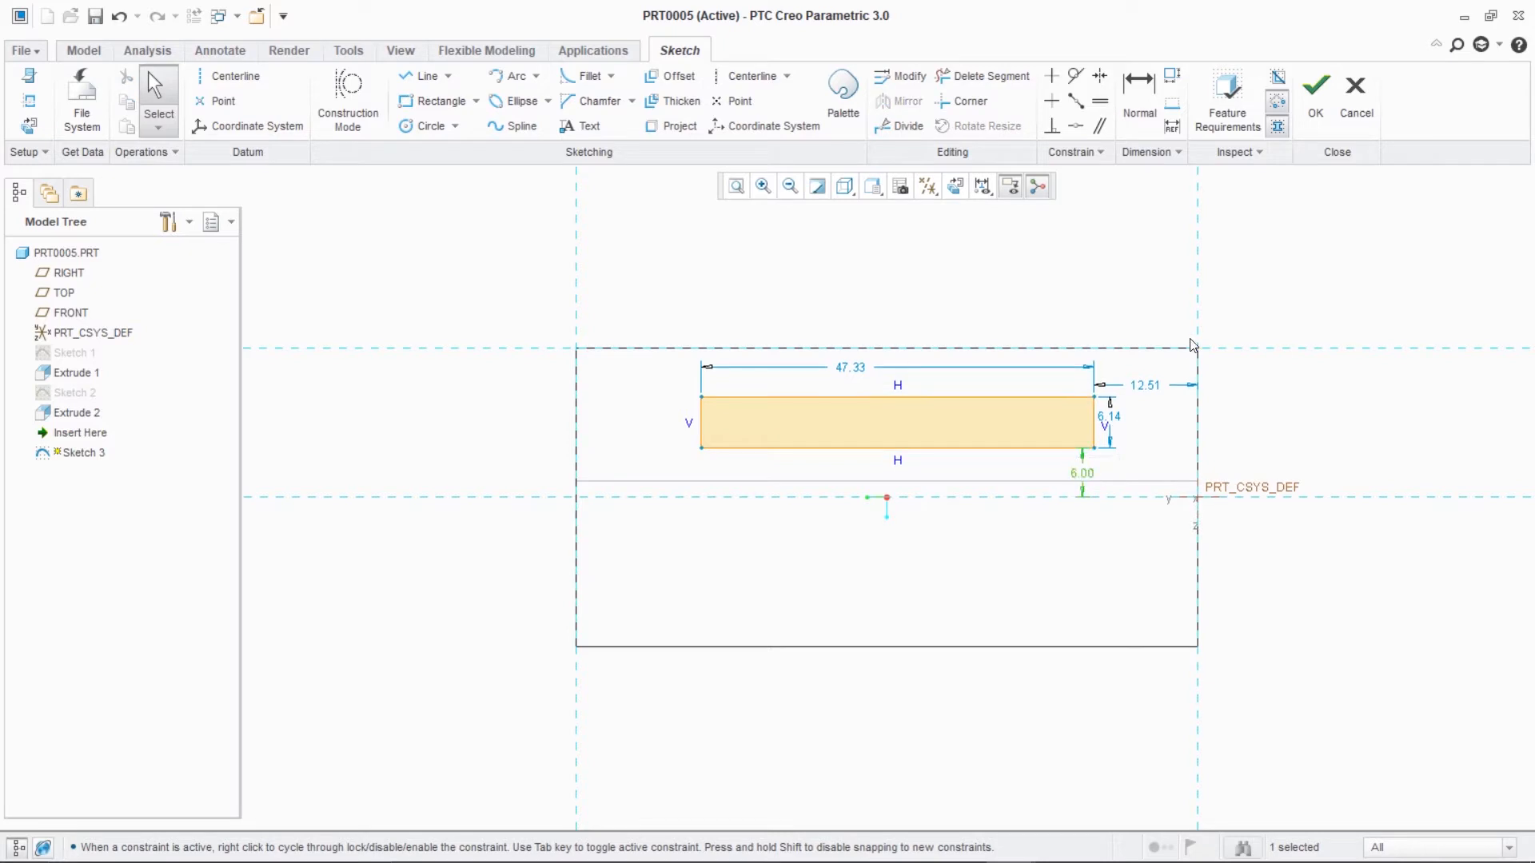
double_click(1142, 389)
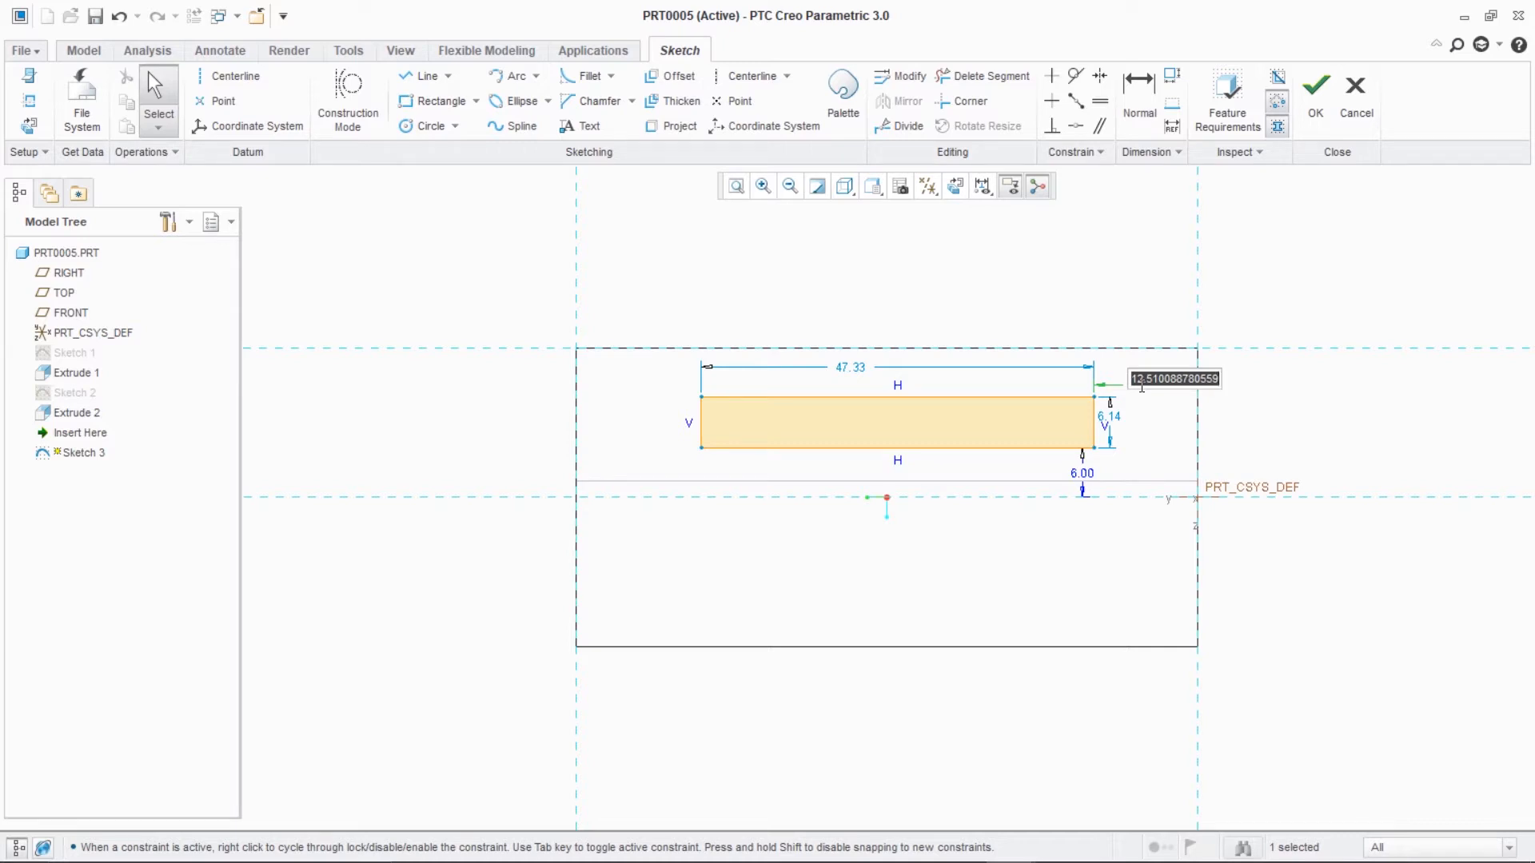
type("15")
key("Return")
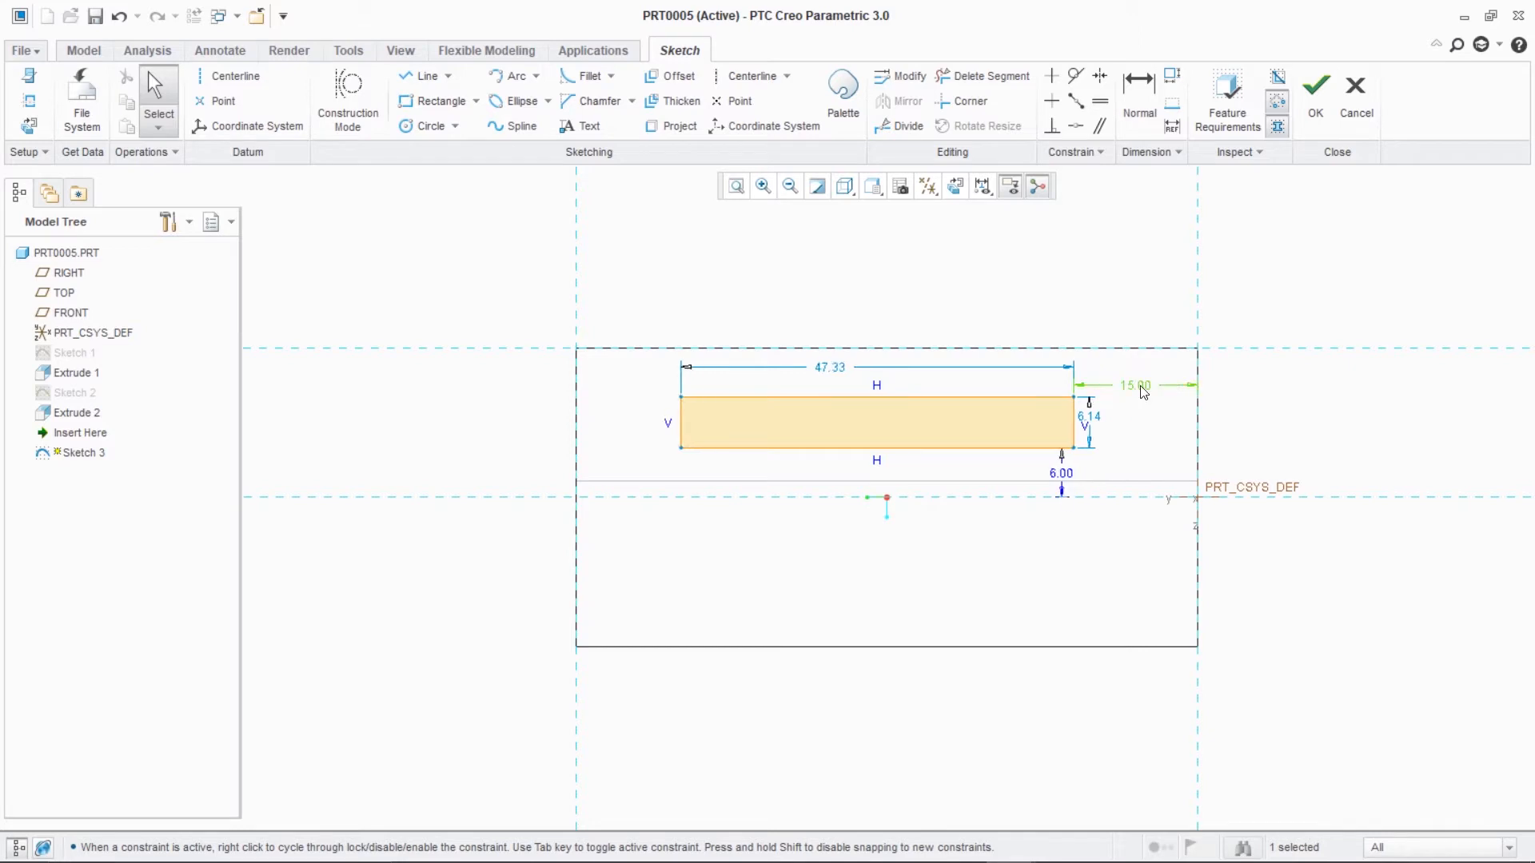
- Set the rectangle's width to 45 and its height to 8
double_click(836, 368)
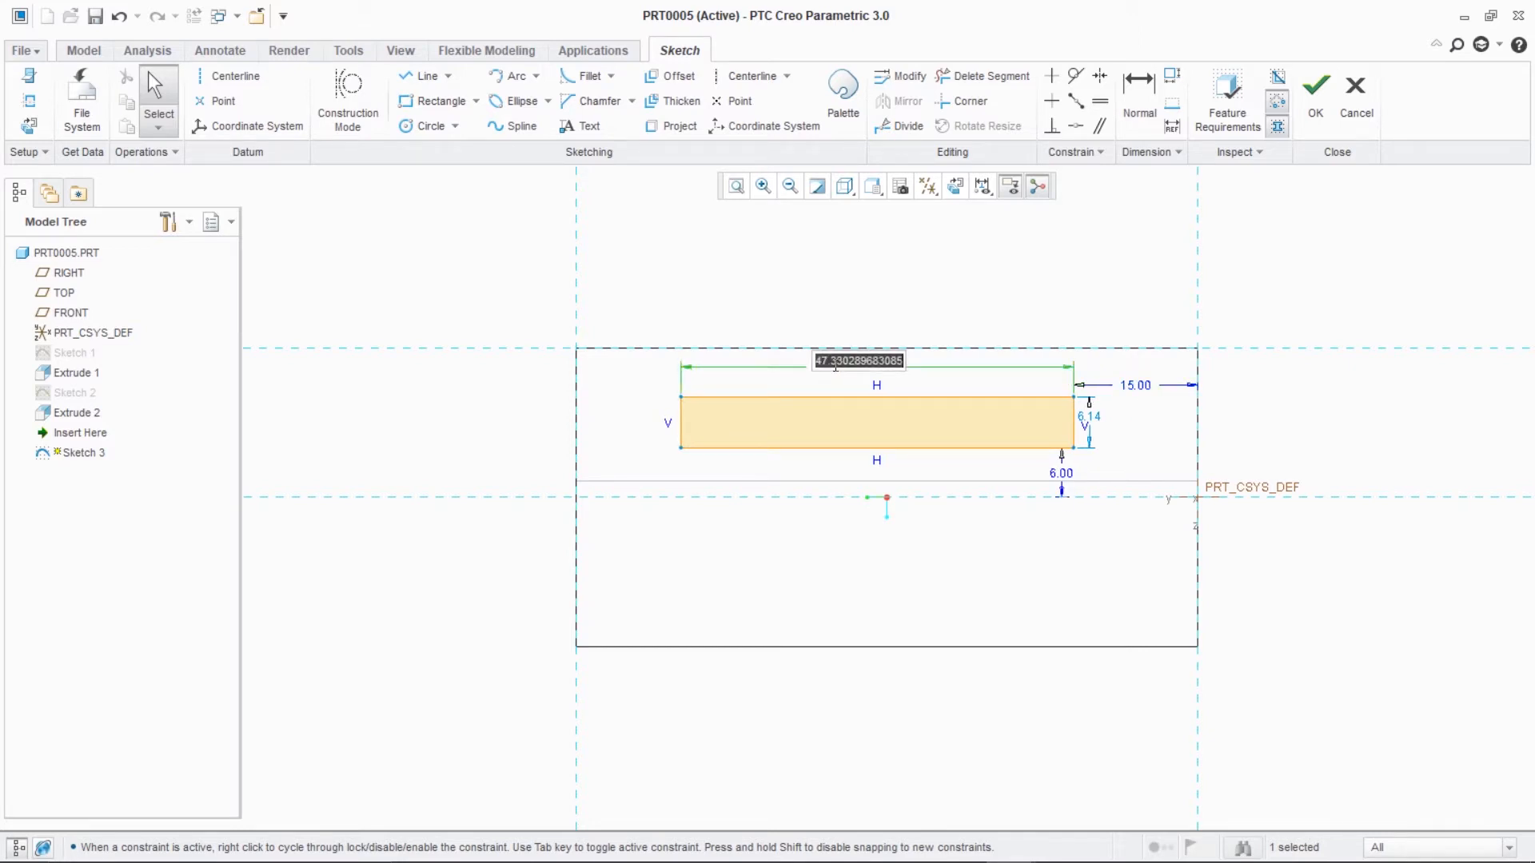
type("45")
key("Return")
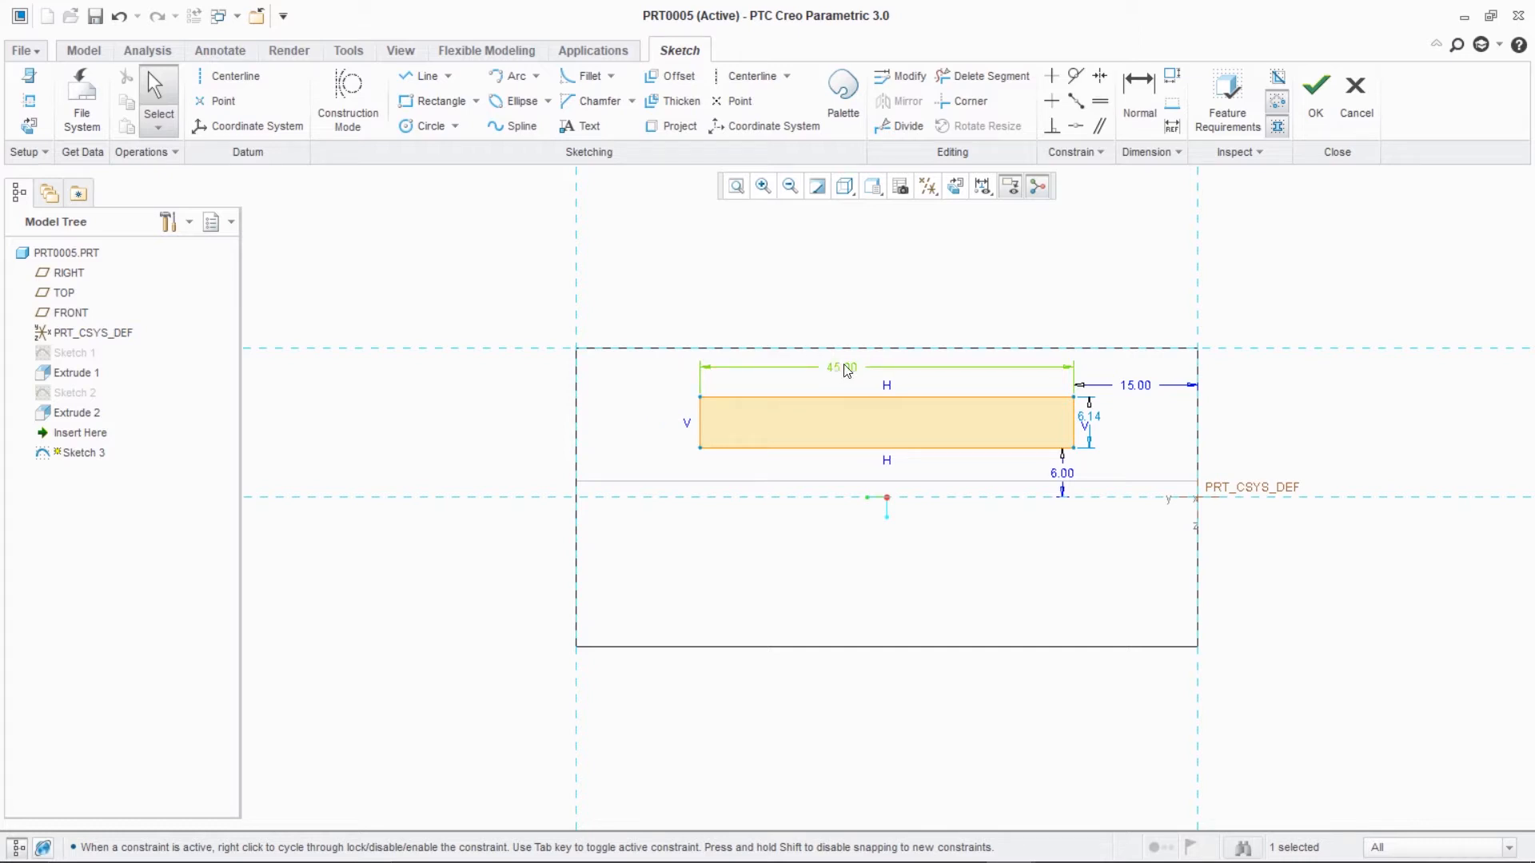
double_click(1085, 419)
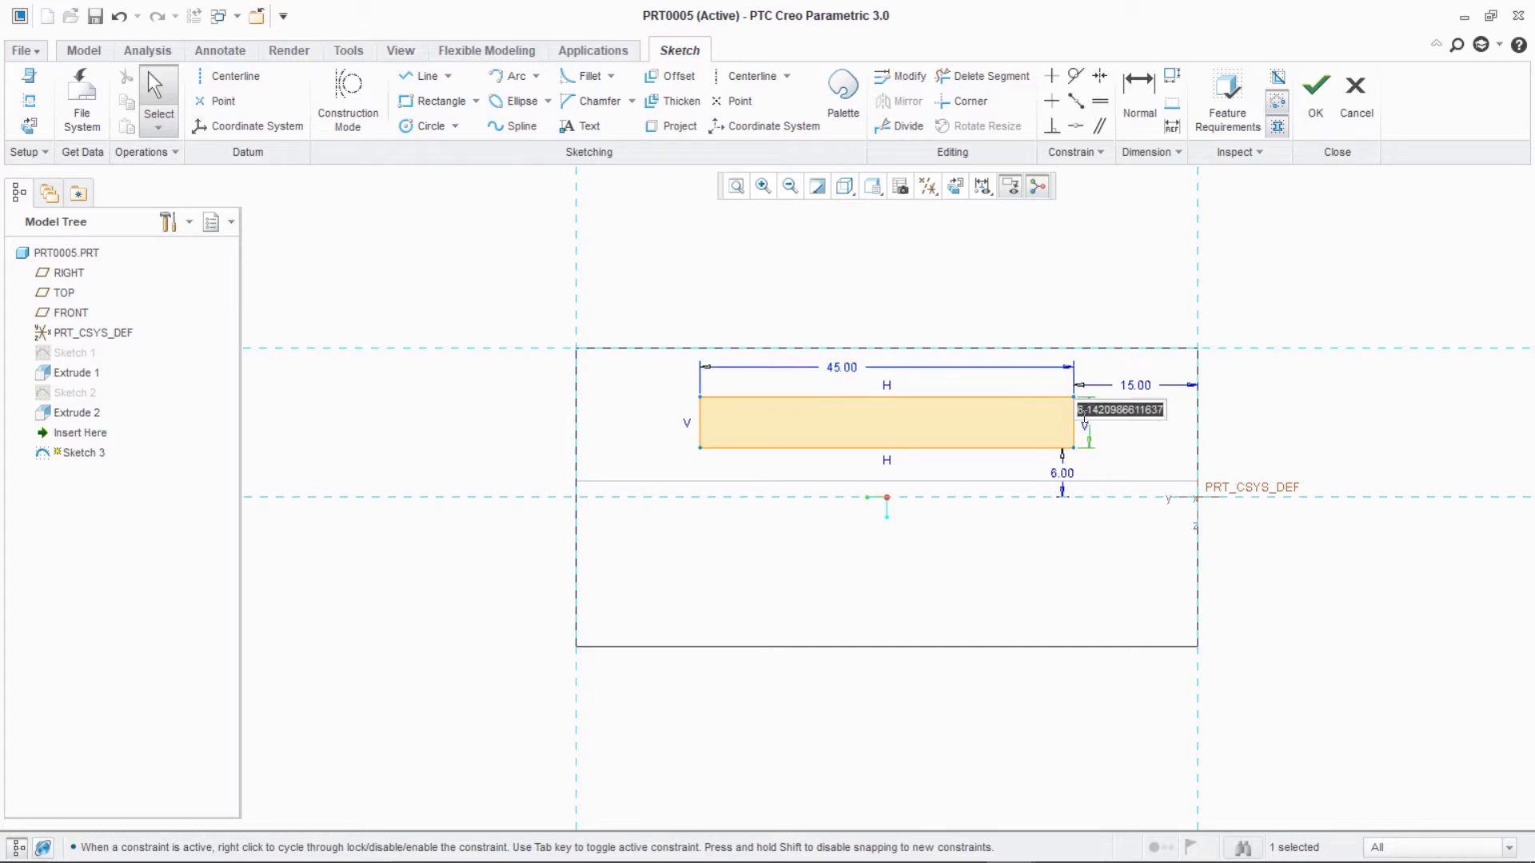
type("8")
key("Return")
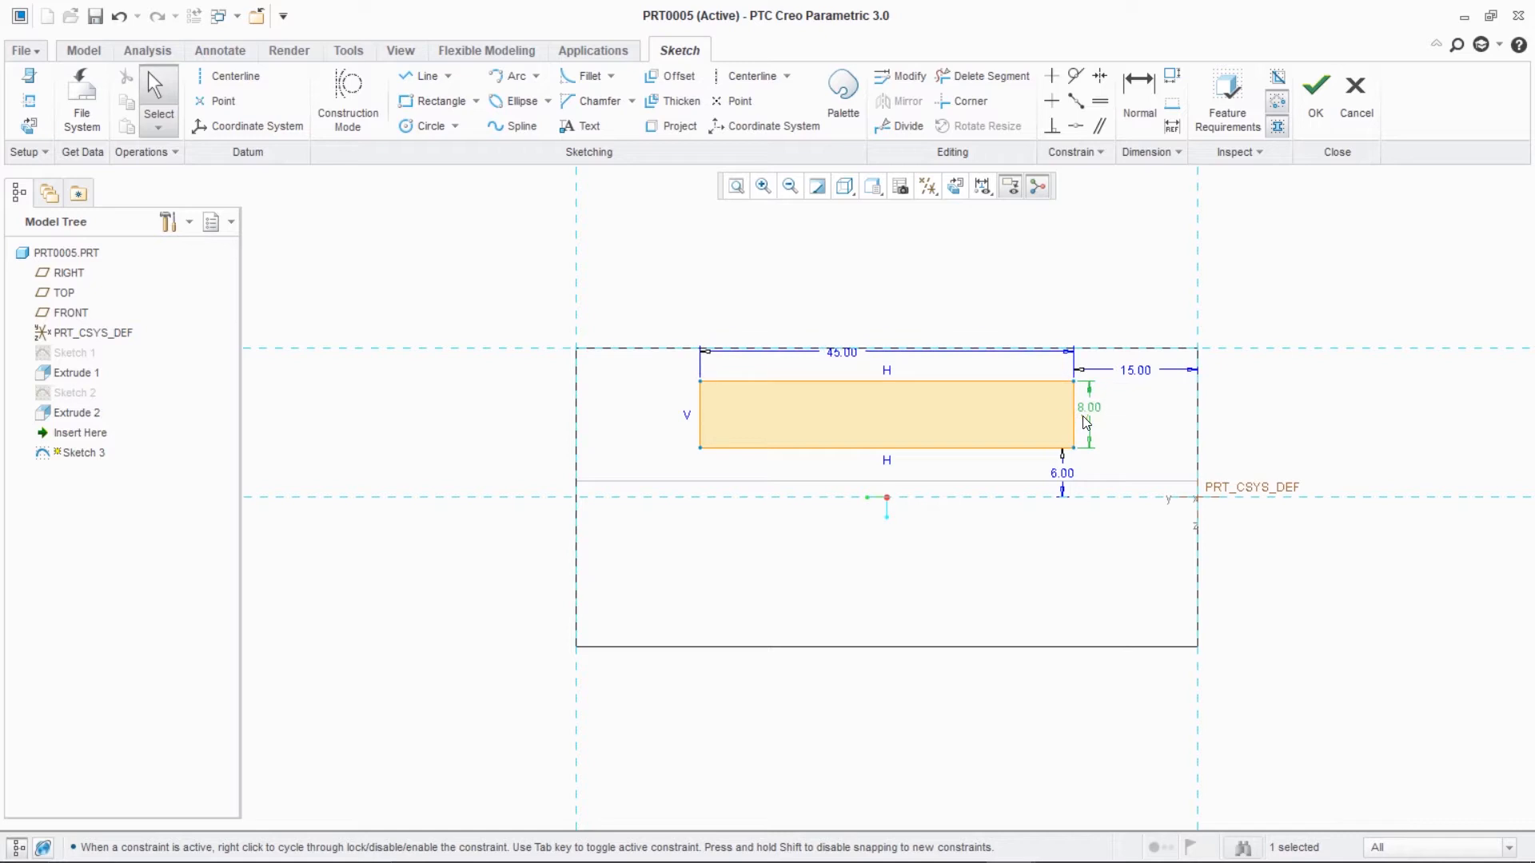
- Draw a circle centred on the midpoint of each short side of the rectangle, with a diameter equal to its height
left_click(428, 126)
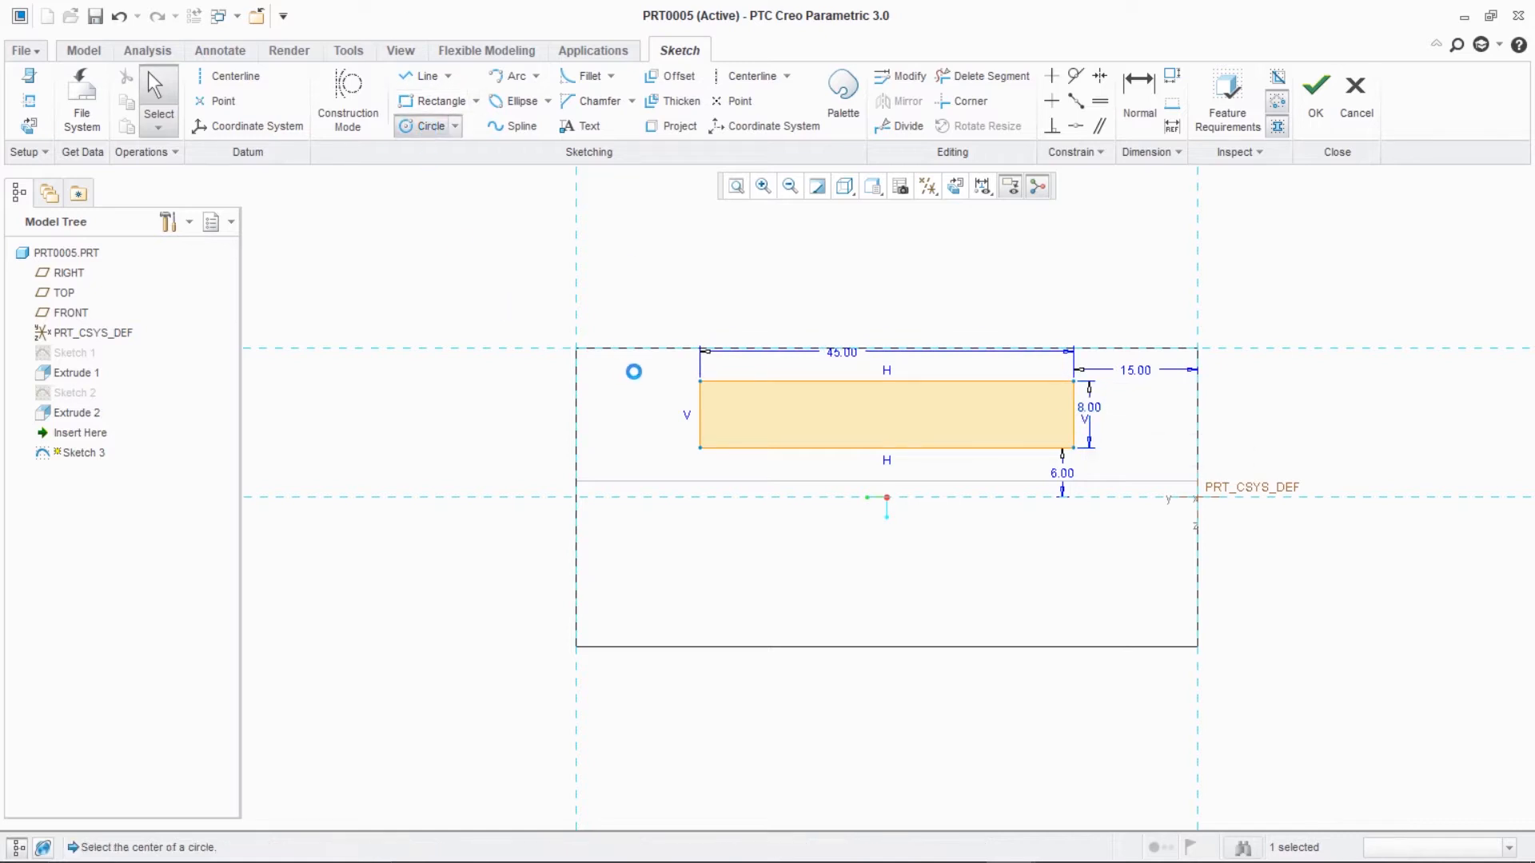
left_click(700, 414)
left_click(727, 435)
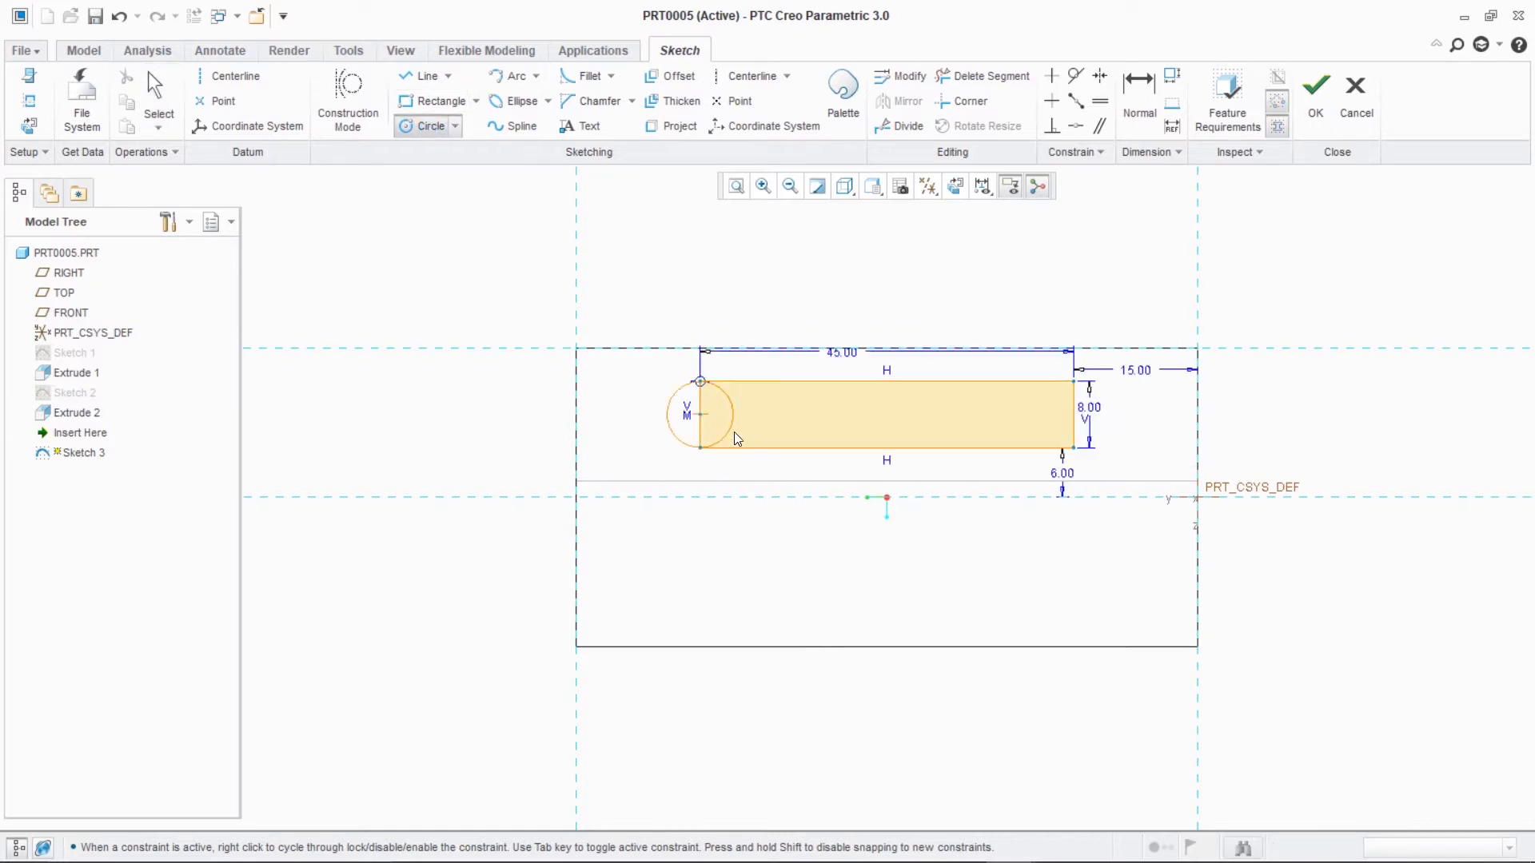
left_click(1074, 415)
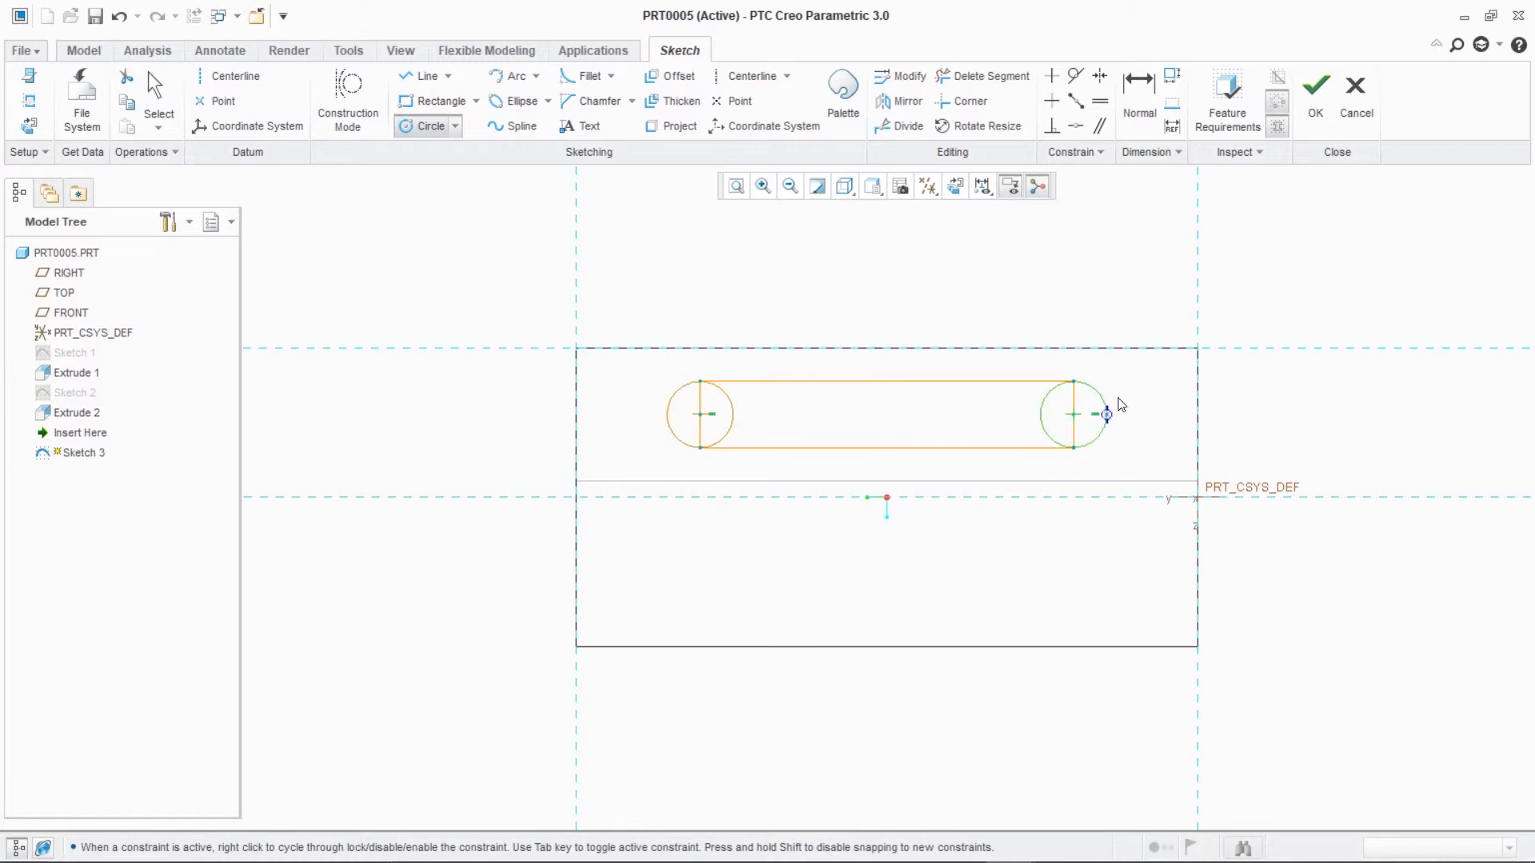
left_click(1122, 404)
- Trim the inner half of both circles and the rectangle's short sides to leave a slot outline, and finish the sketch
left_click(983, 76)
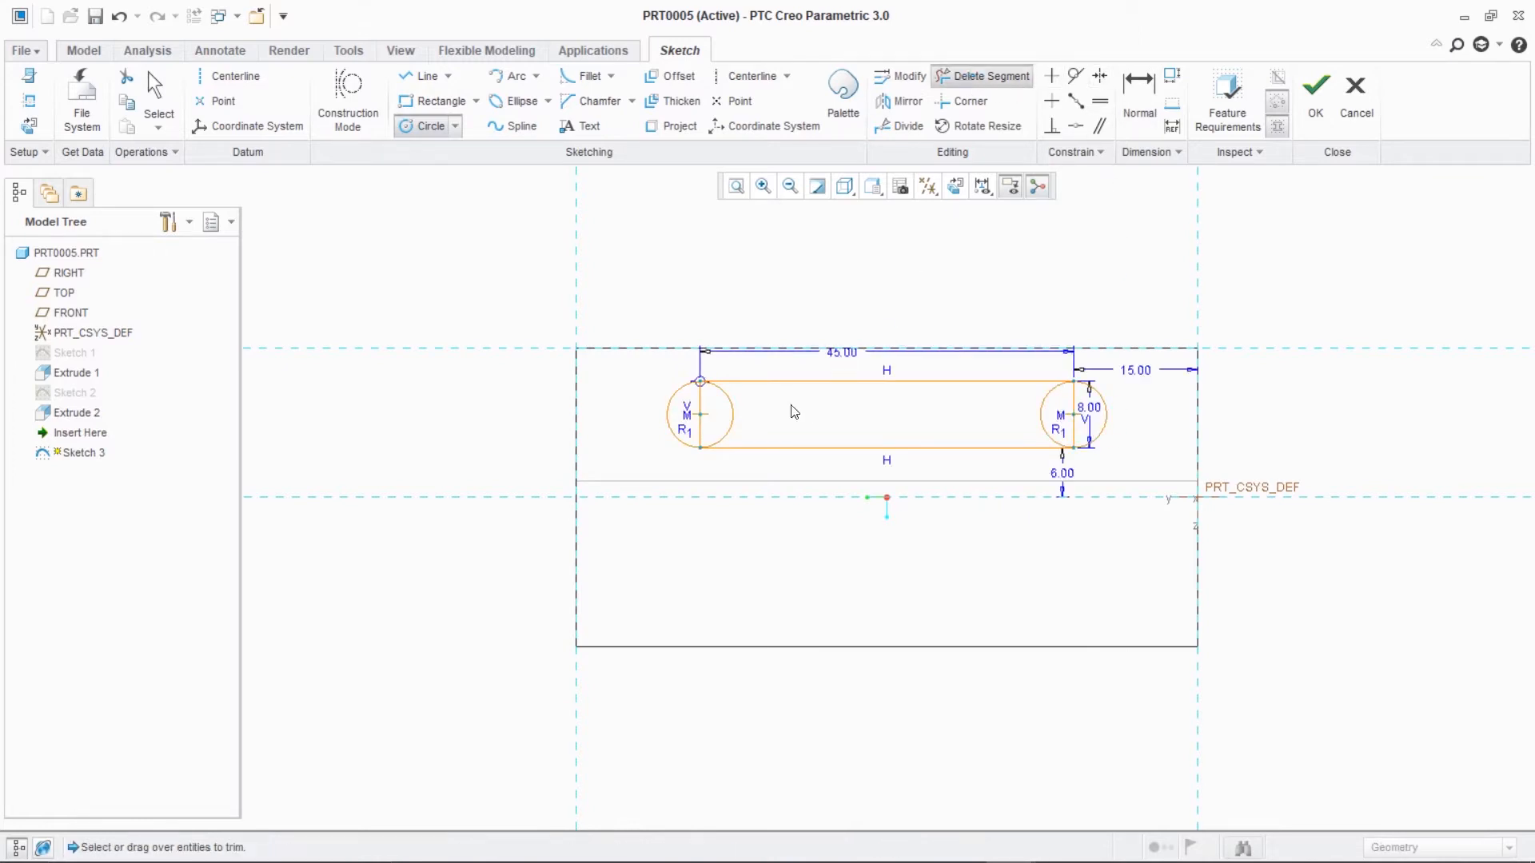
left_click_drag(739, 420, 703, 425)
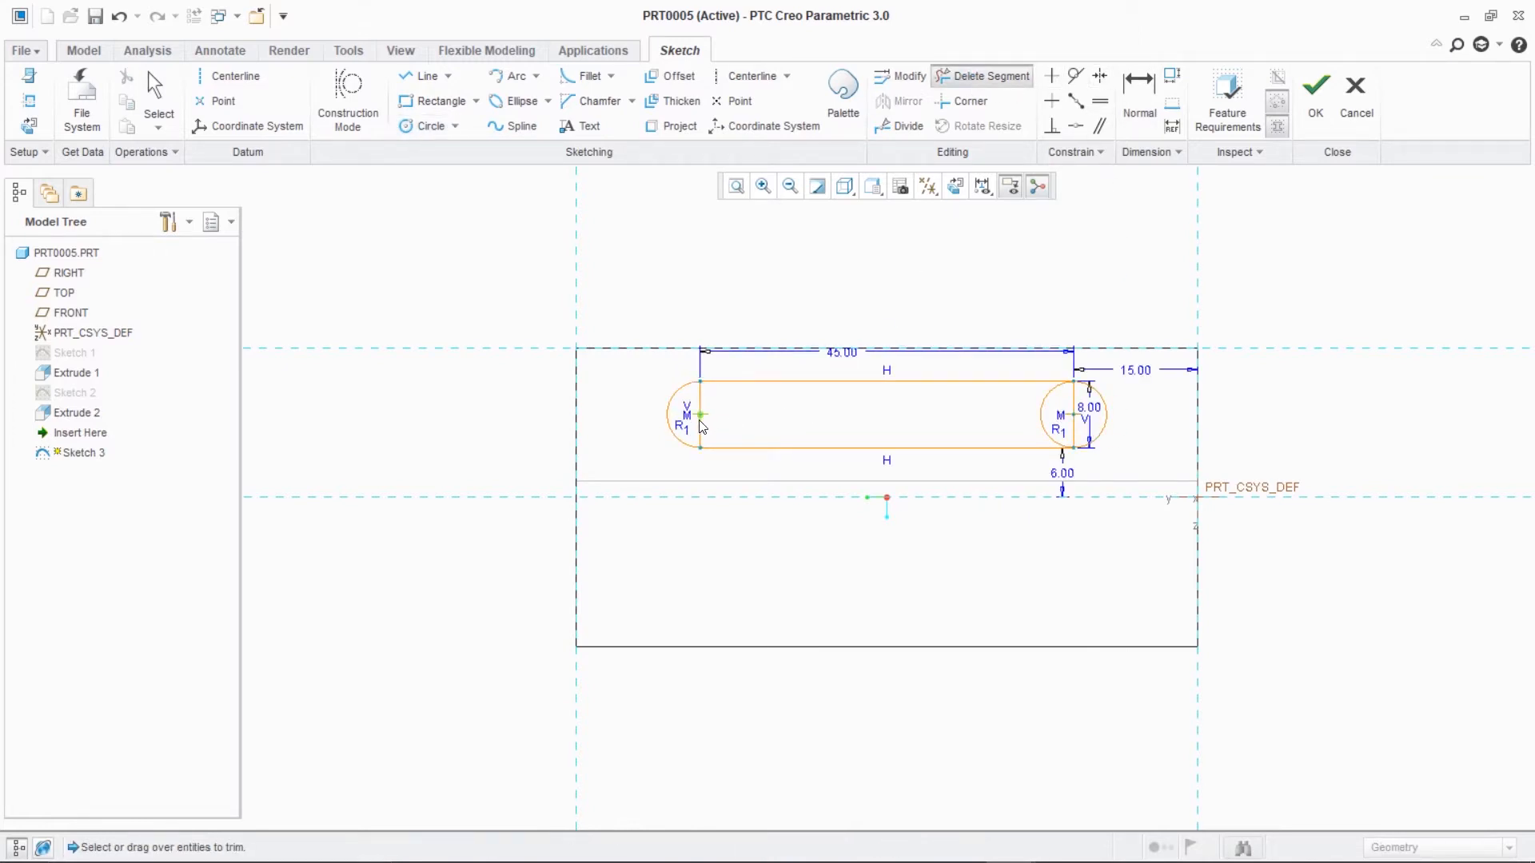
left_click(701, 425)
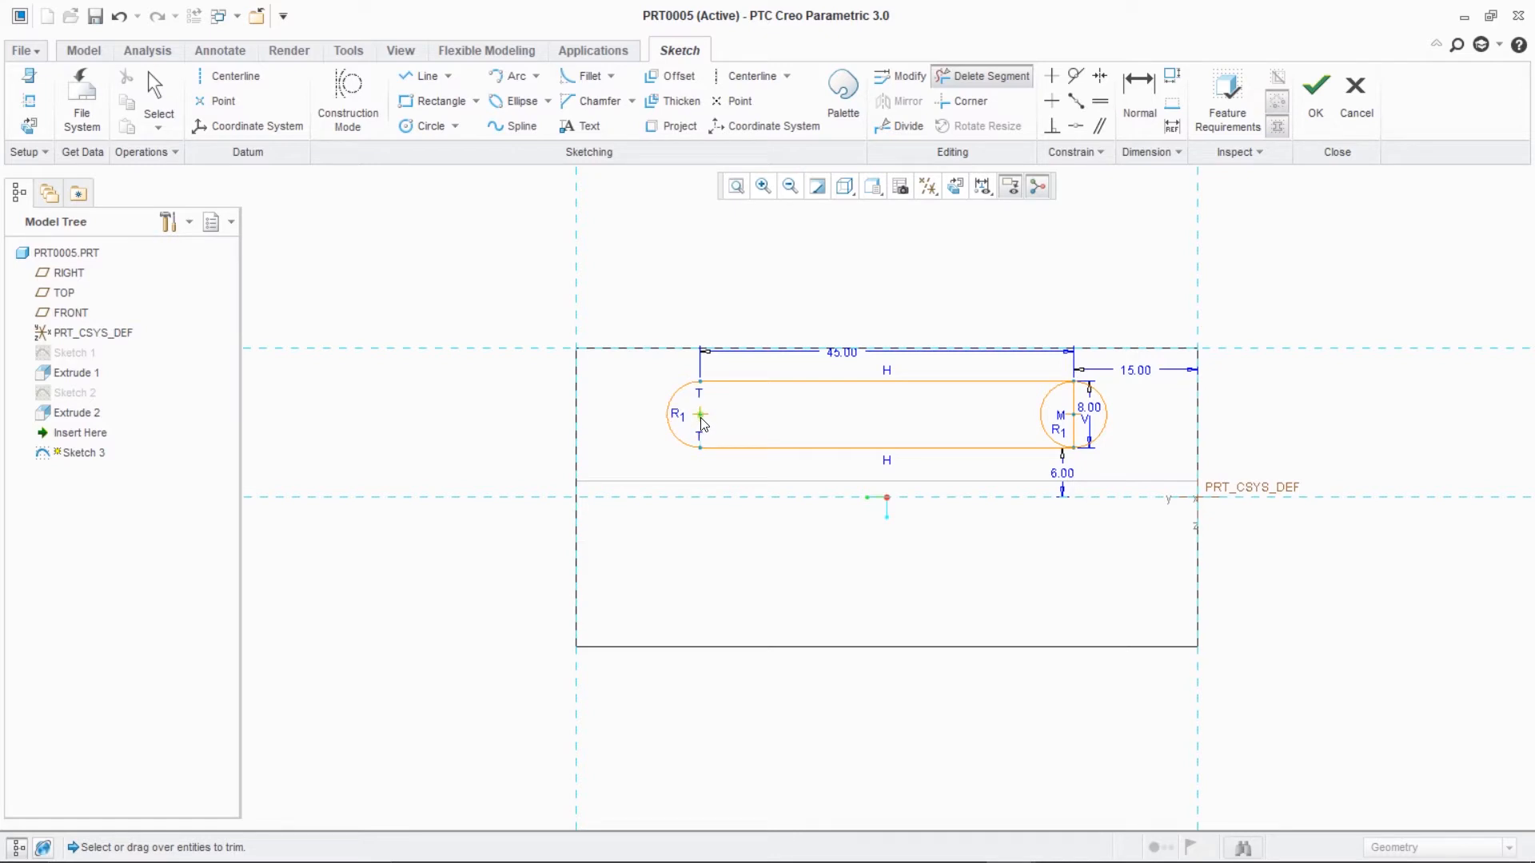
left_click(1049, 432)
left_click(1074, 422)
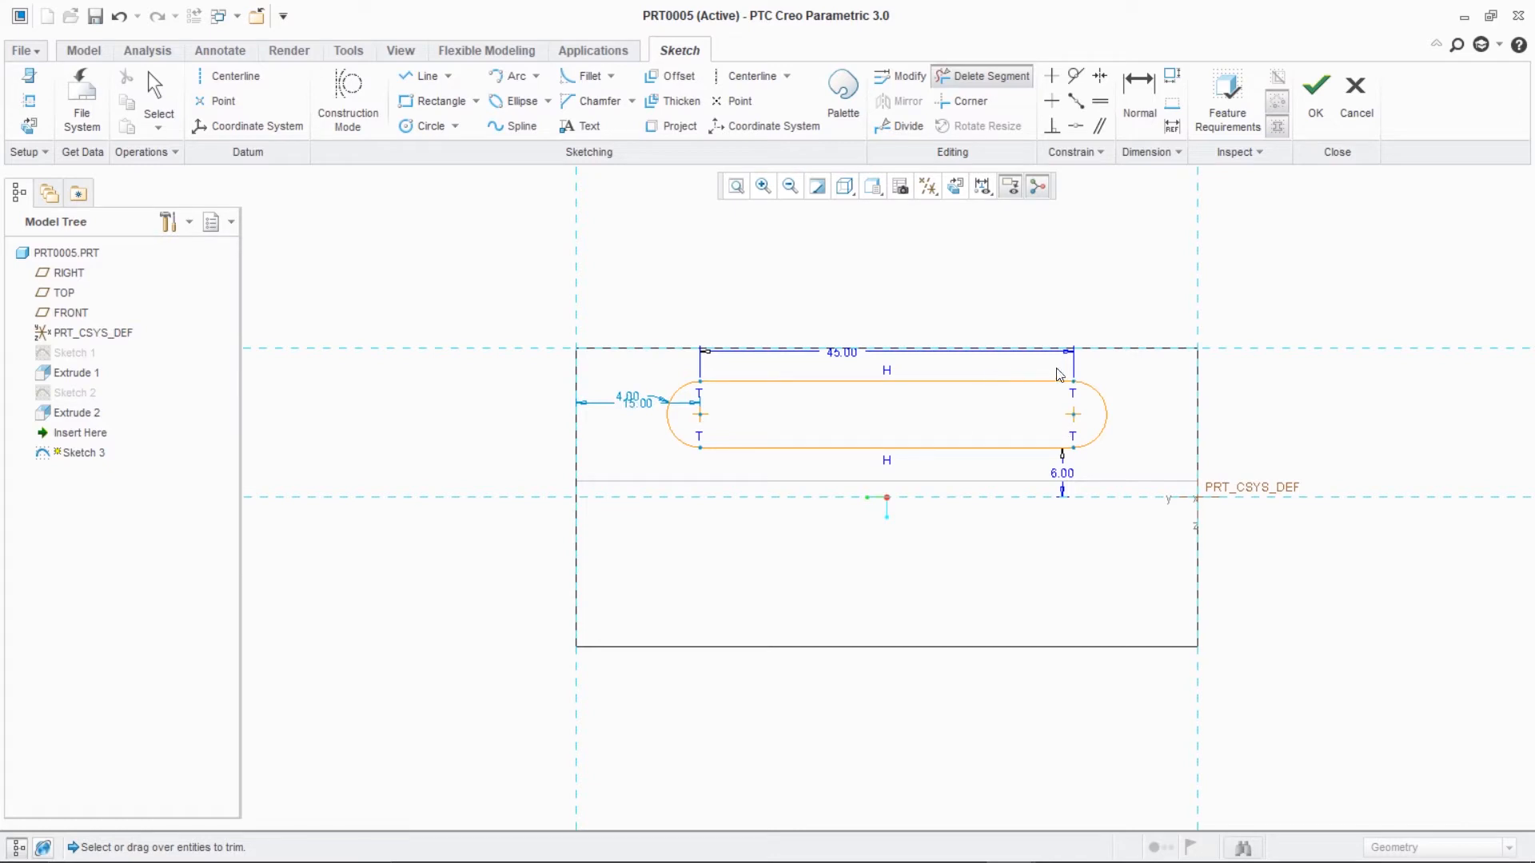
left_click(1316, 98)
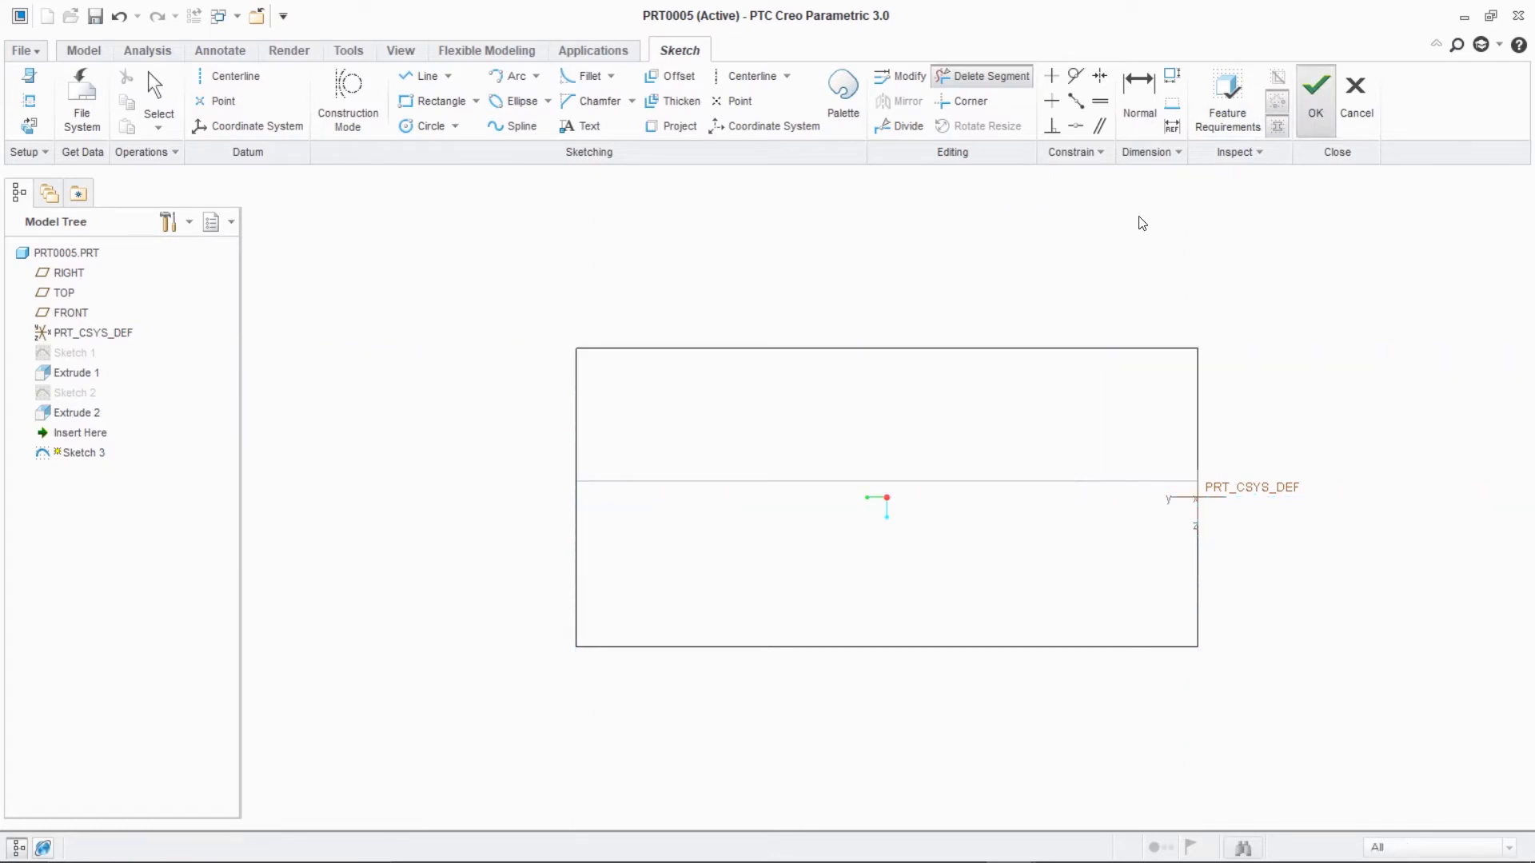
- Switch the model display to Shading With Edges and view the block with the slot sketch in 3D
left_click(871, 186)
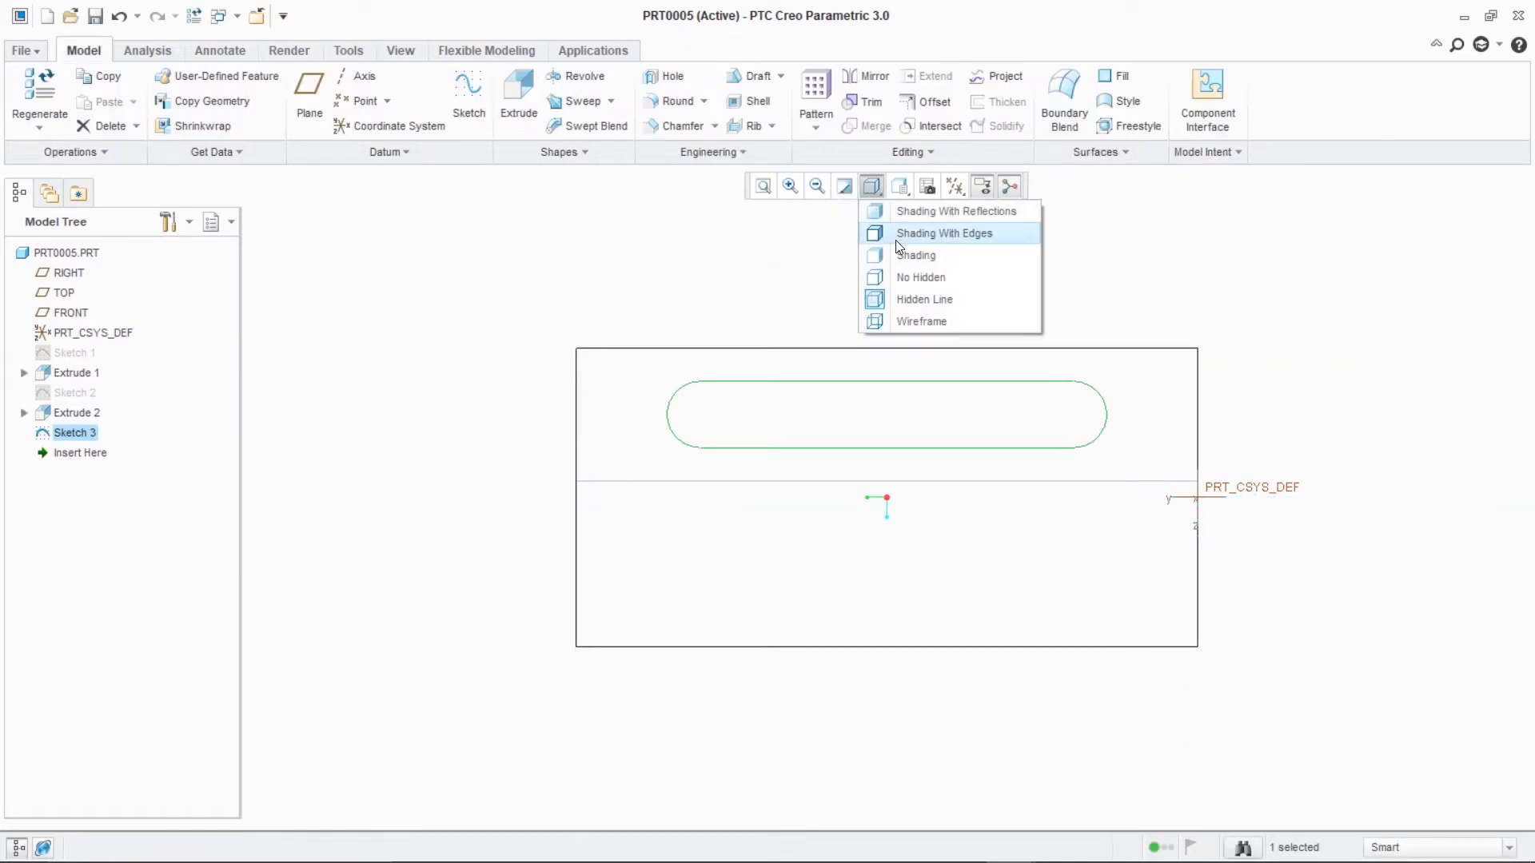
left_click(896, 240)
key("ctrl+d")
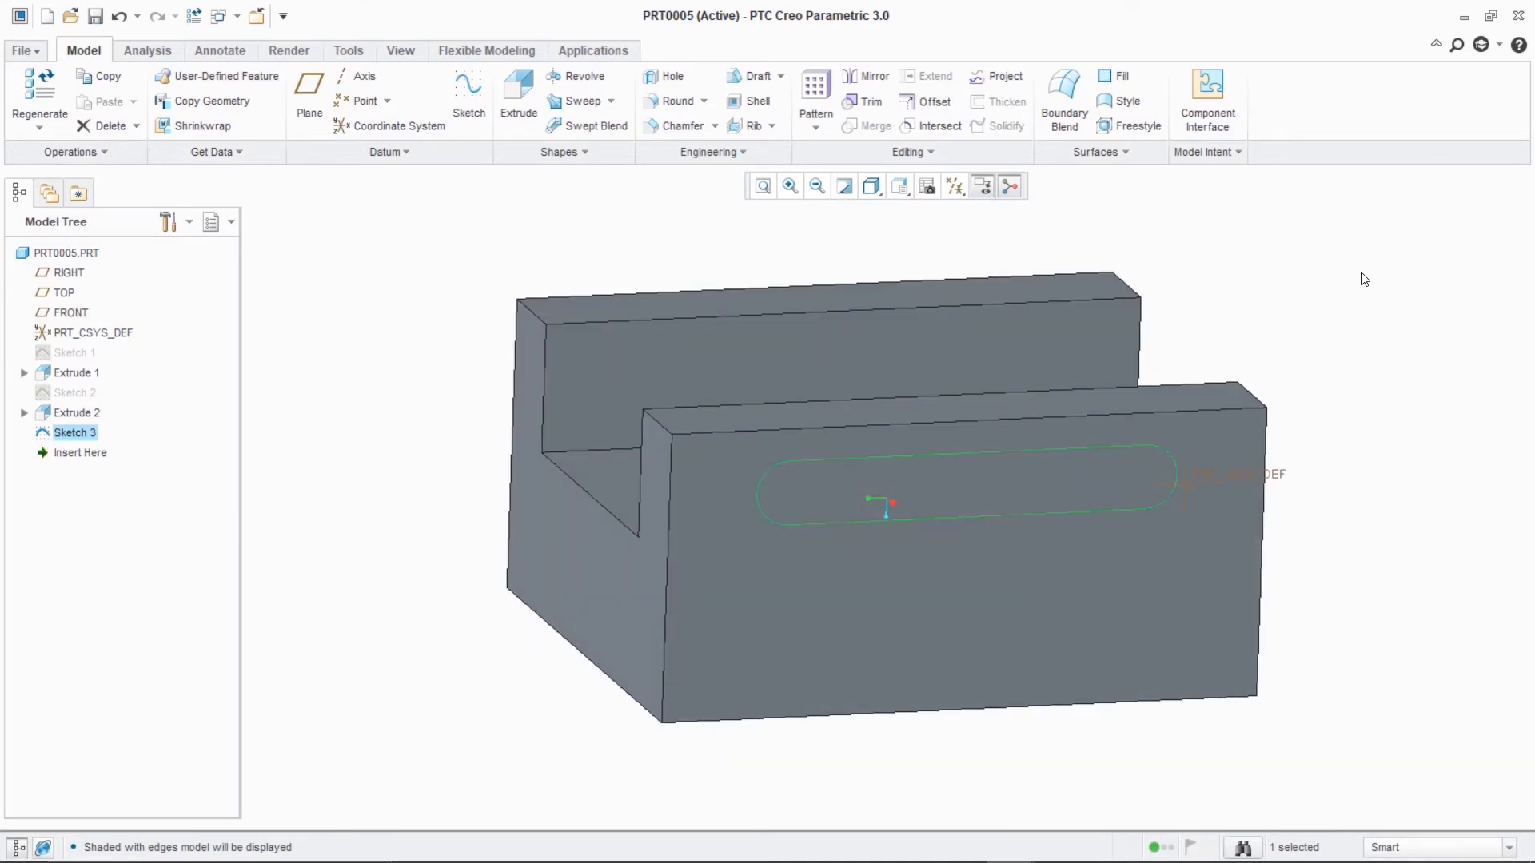
right_click(1316, 248)
left_click(1318, 250)
right_click(1311, 297)
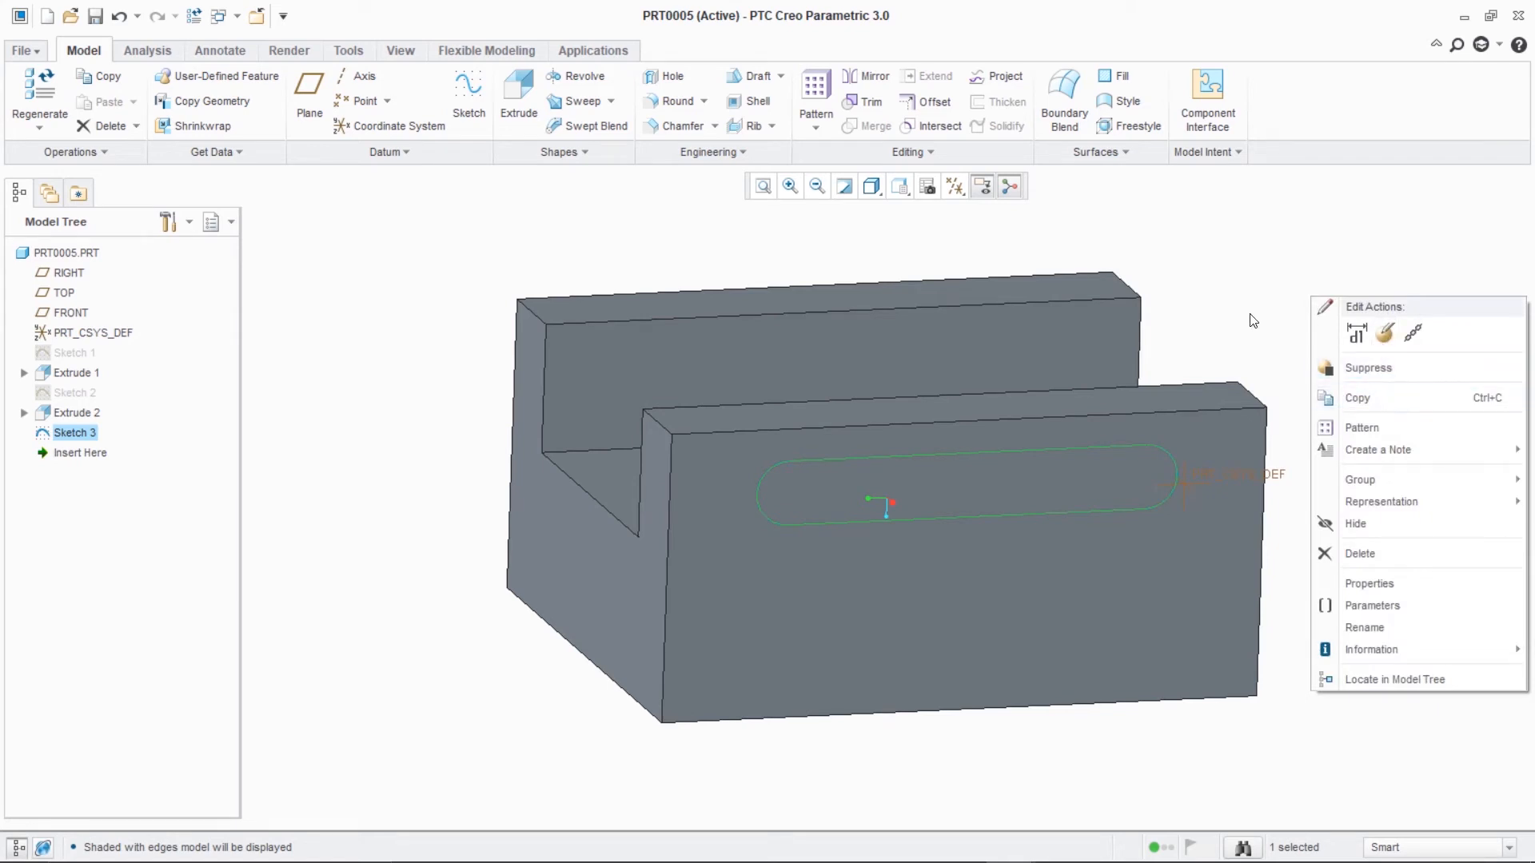
- Extrude the slot sketch as a cut into the block, about 77.70 deep, so it passes through both side walls
left_click(516, 100)
left_click(515, 100)
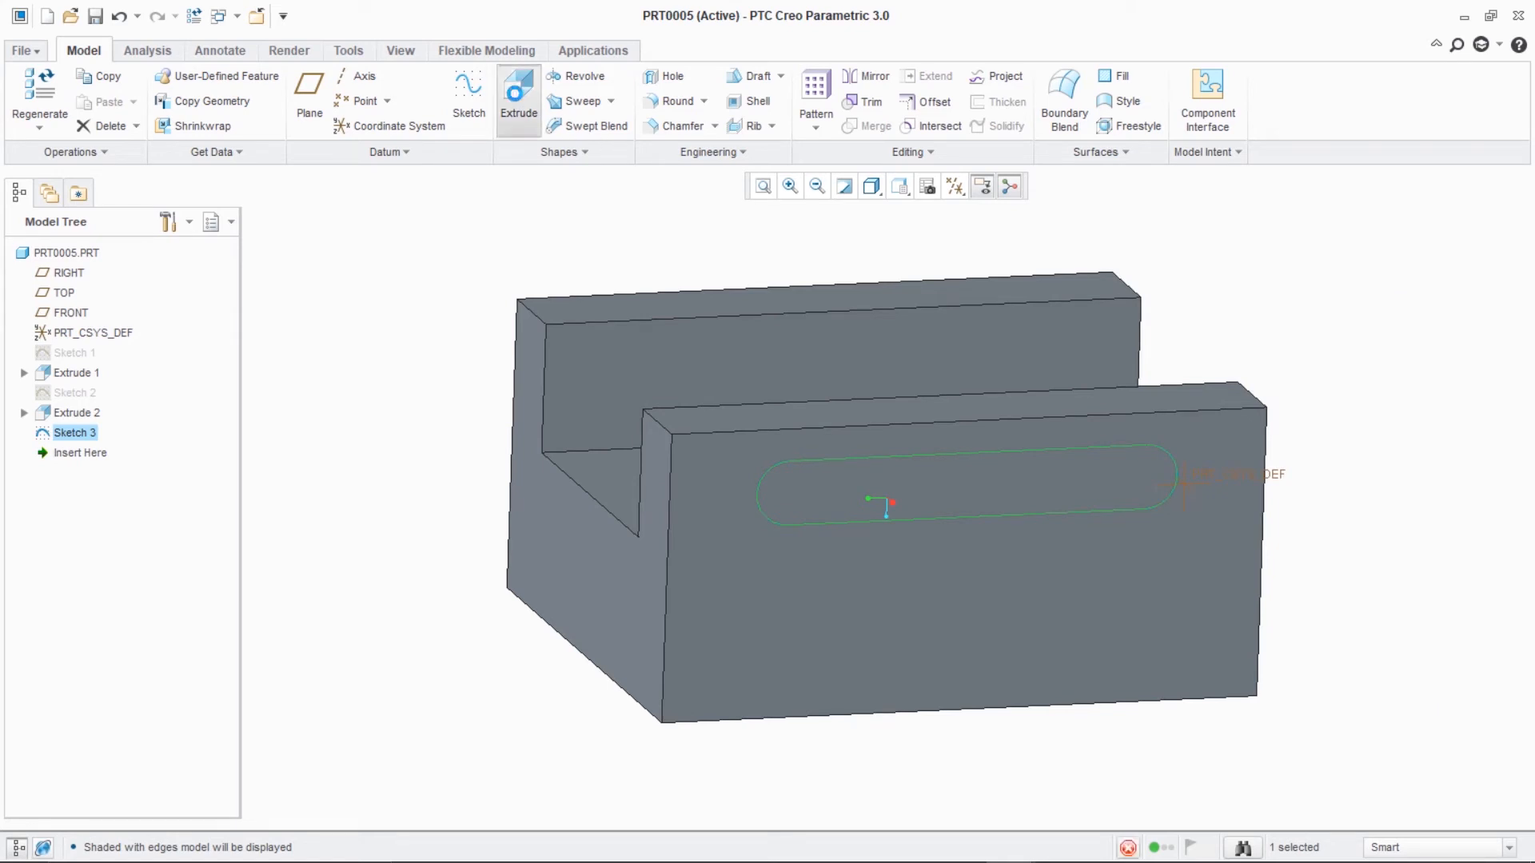
right_click(1370, 301)
left_click(1391, 362)
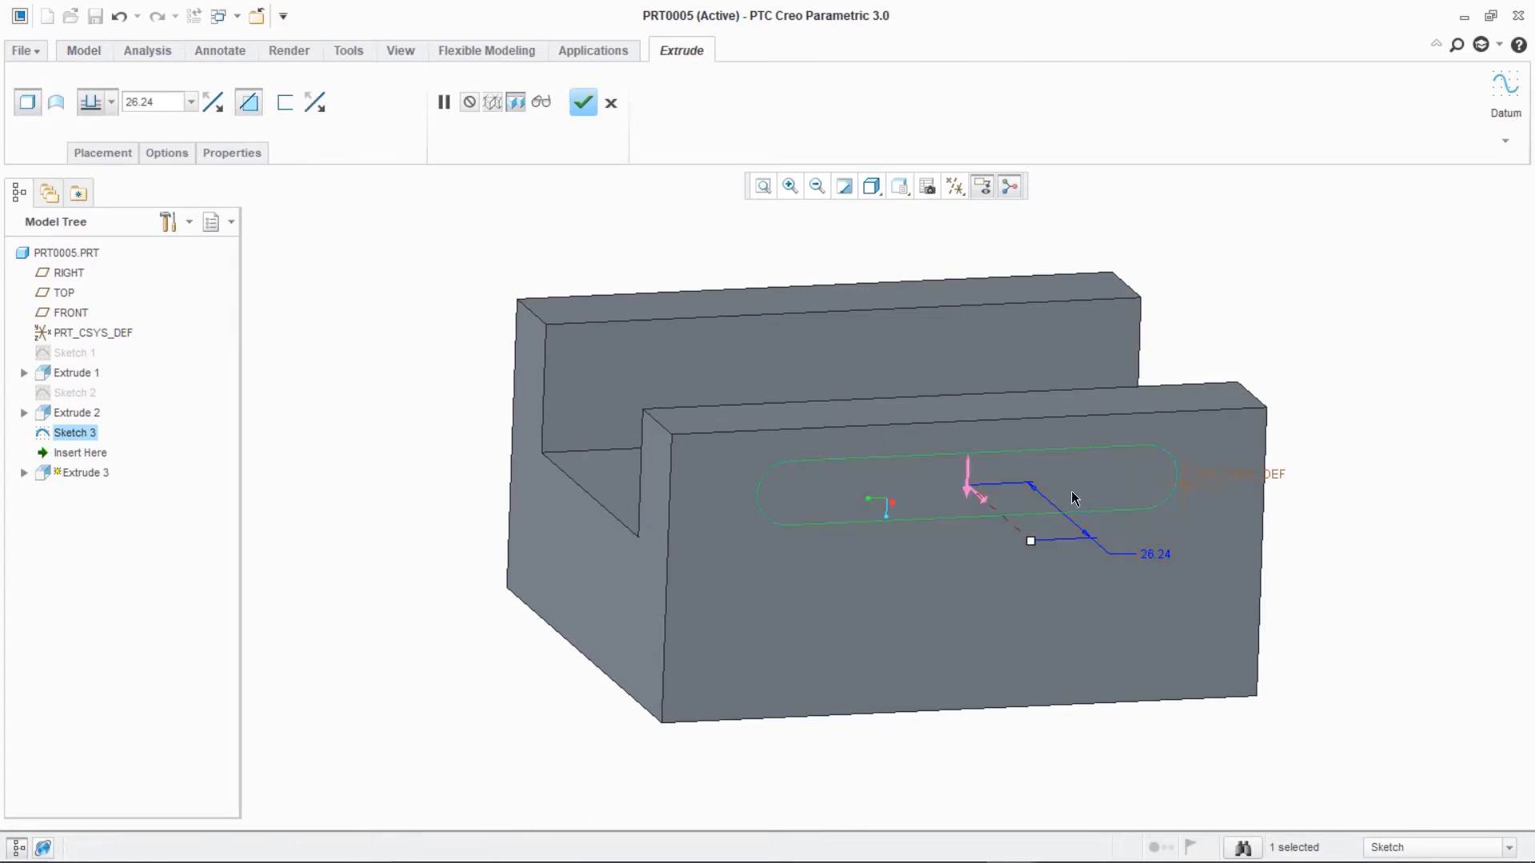
left_click(980, 502)
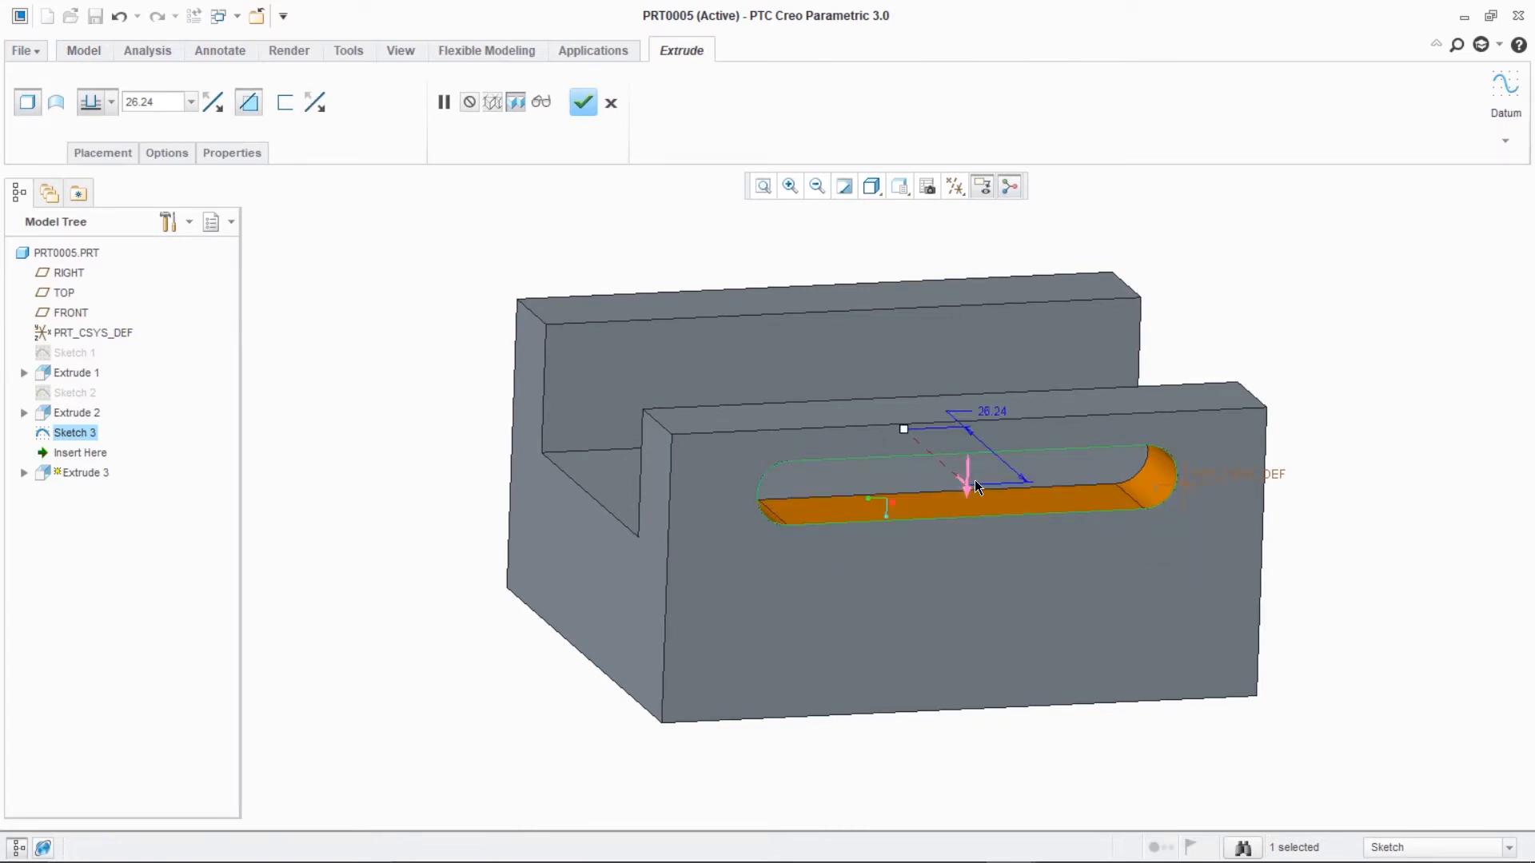
middle_click_drag(977, 485, 1195, 501)
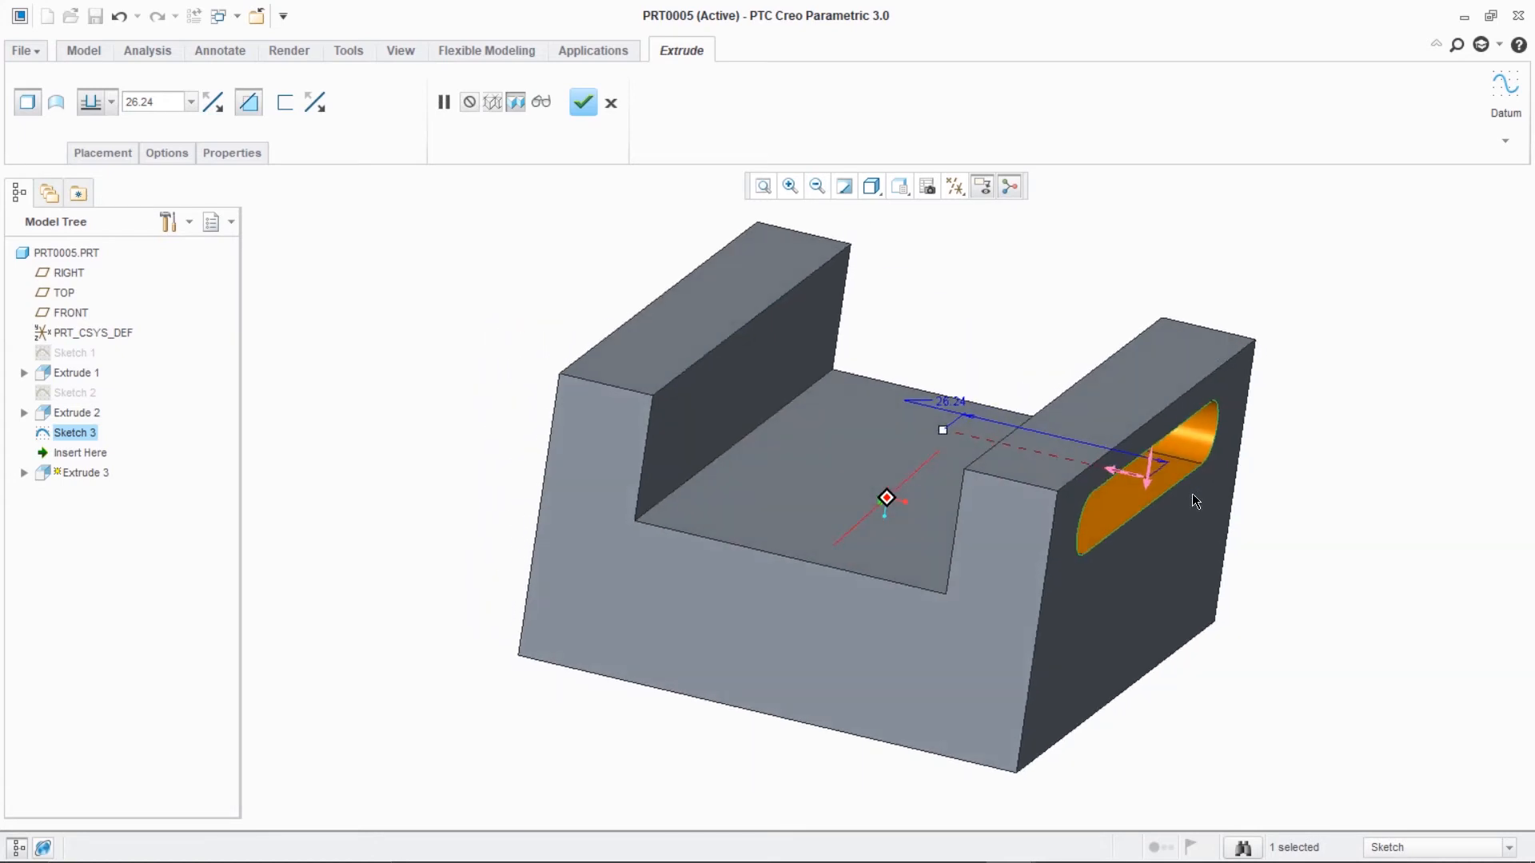
left_click_drag(940, 428, 542, 335)
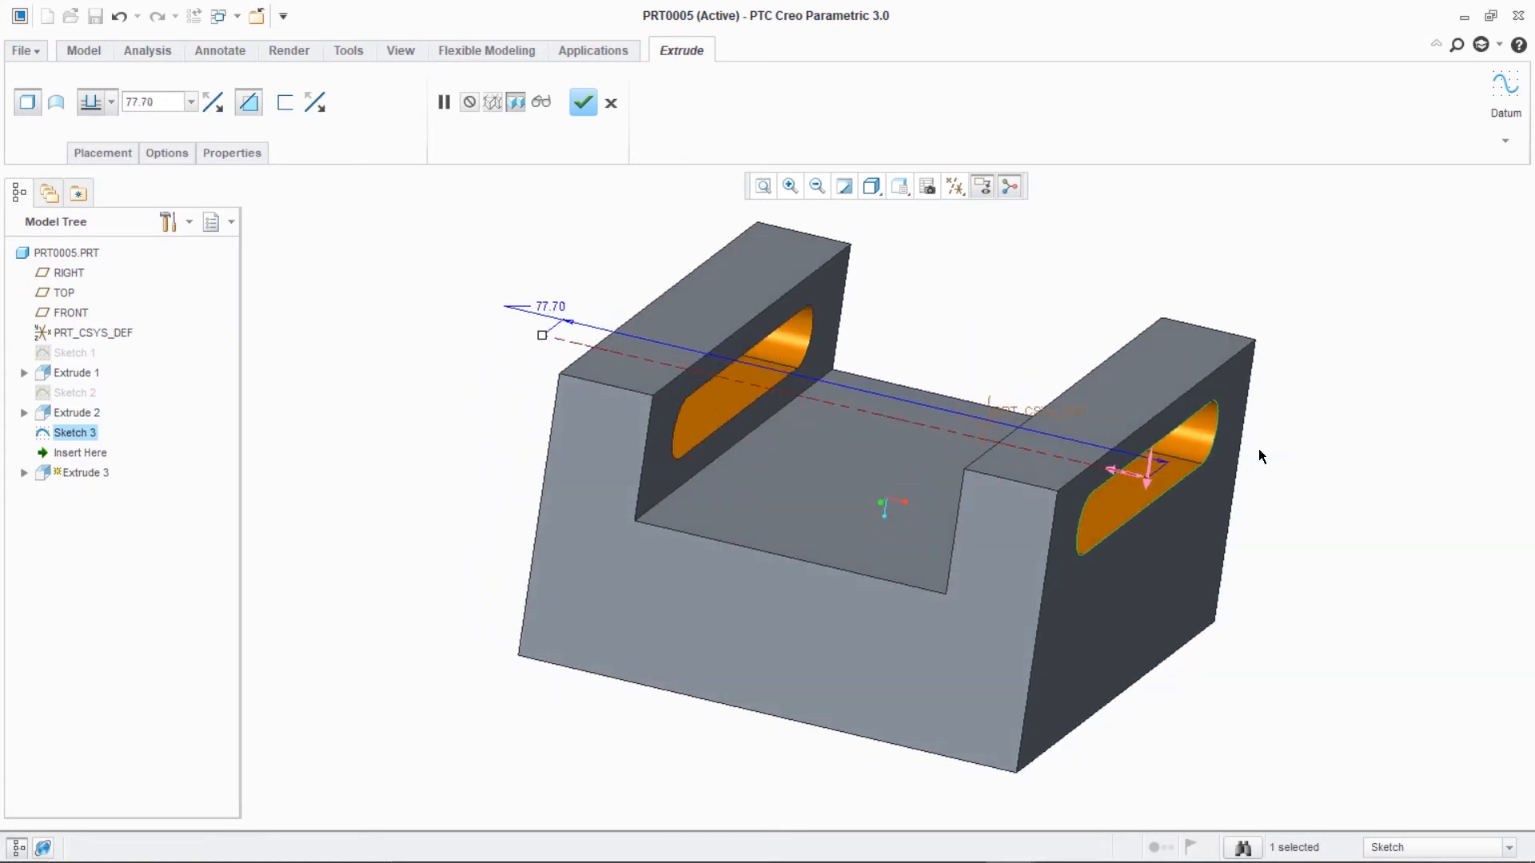
left_click(111, 102)
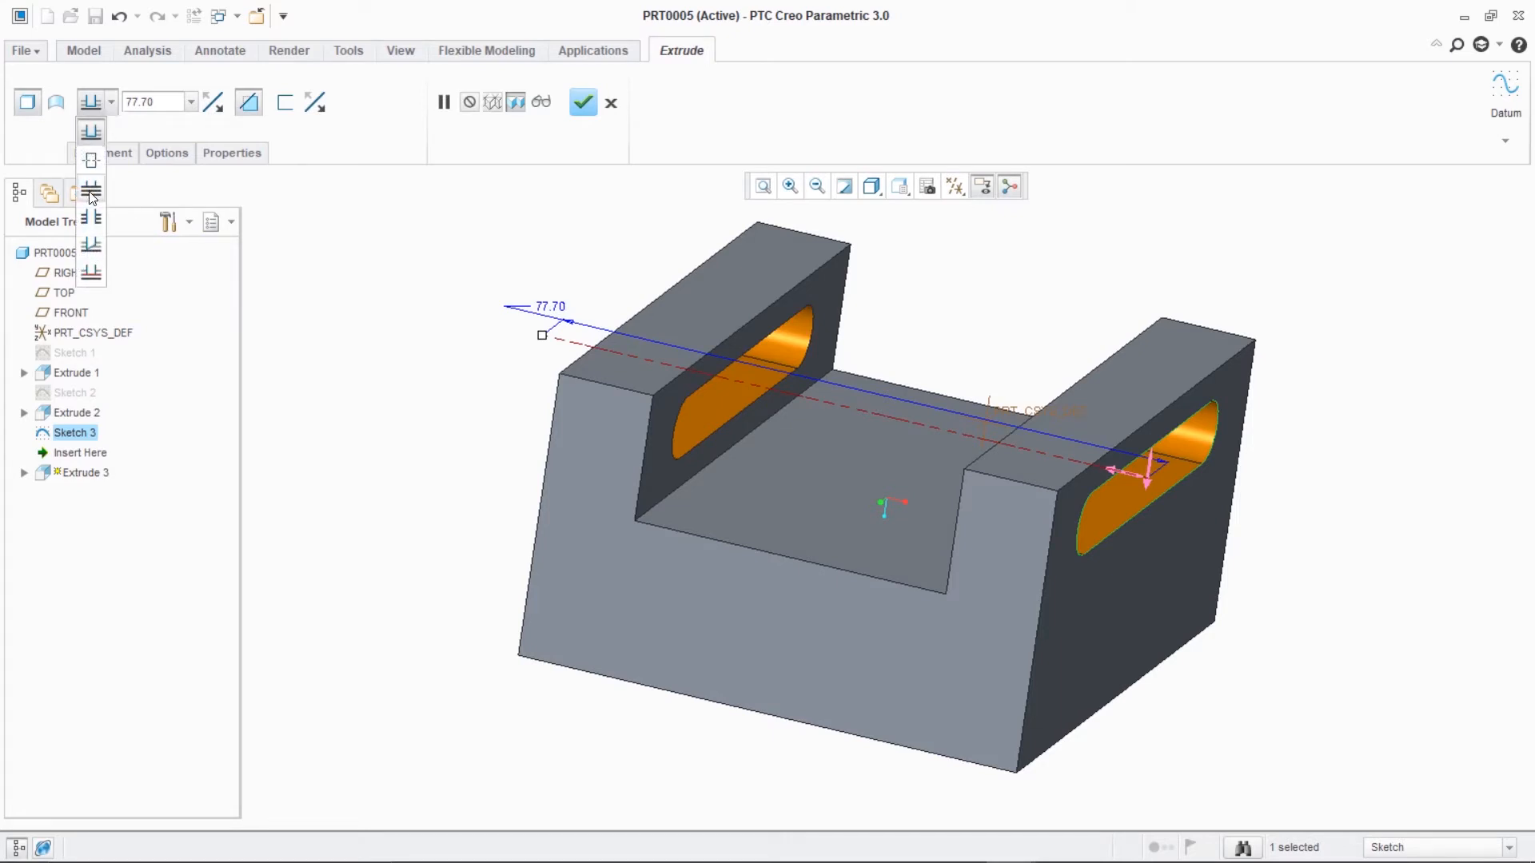
left_click(110, 102)
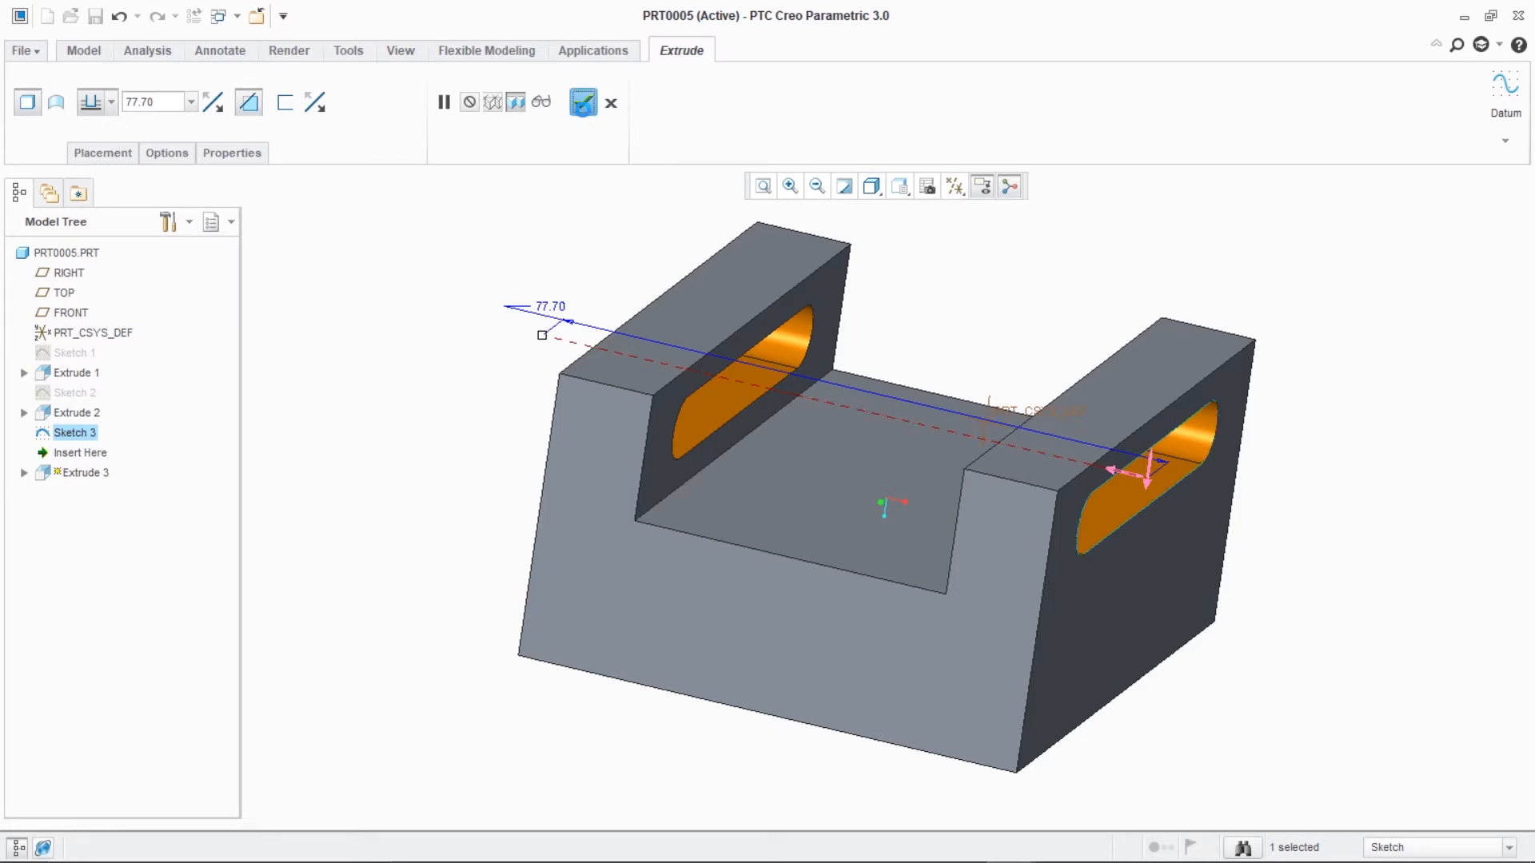
left_click(584, 102)
- Begin a round on the upper front edge of the wall nearest the slot sketch, with a radius of 12
middle_click_drag(1384, 555, 1325, 559)
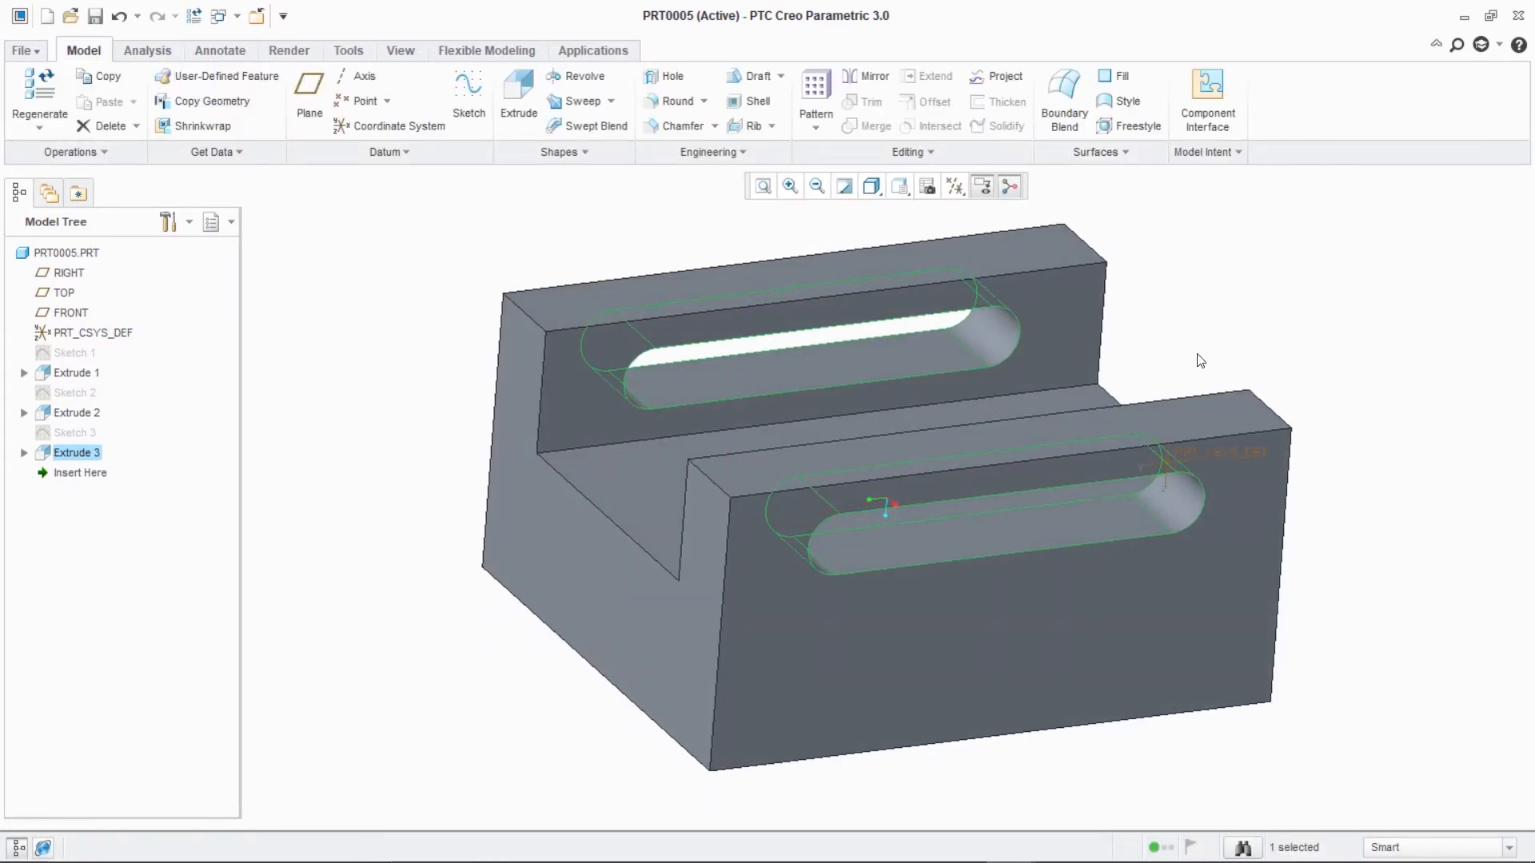
left_click(668, 101)
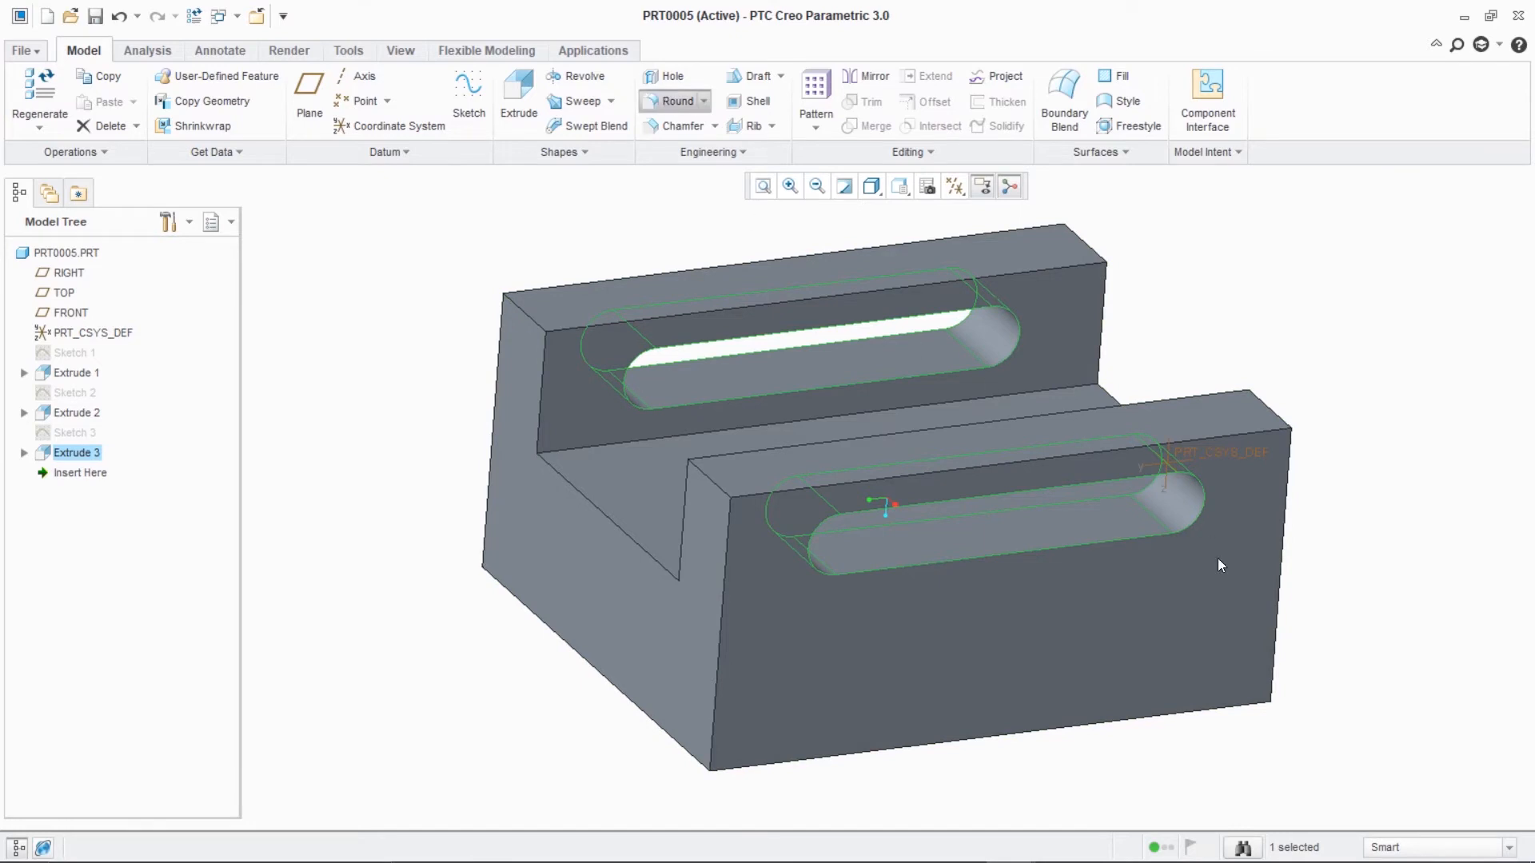
mouse_move(1335, 760)
middle_mouse_down()
mouse_move(1370, 736)
mouse_move(1383, 773)
mouse_move(1367, 775)
middle_mouse_up()
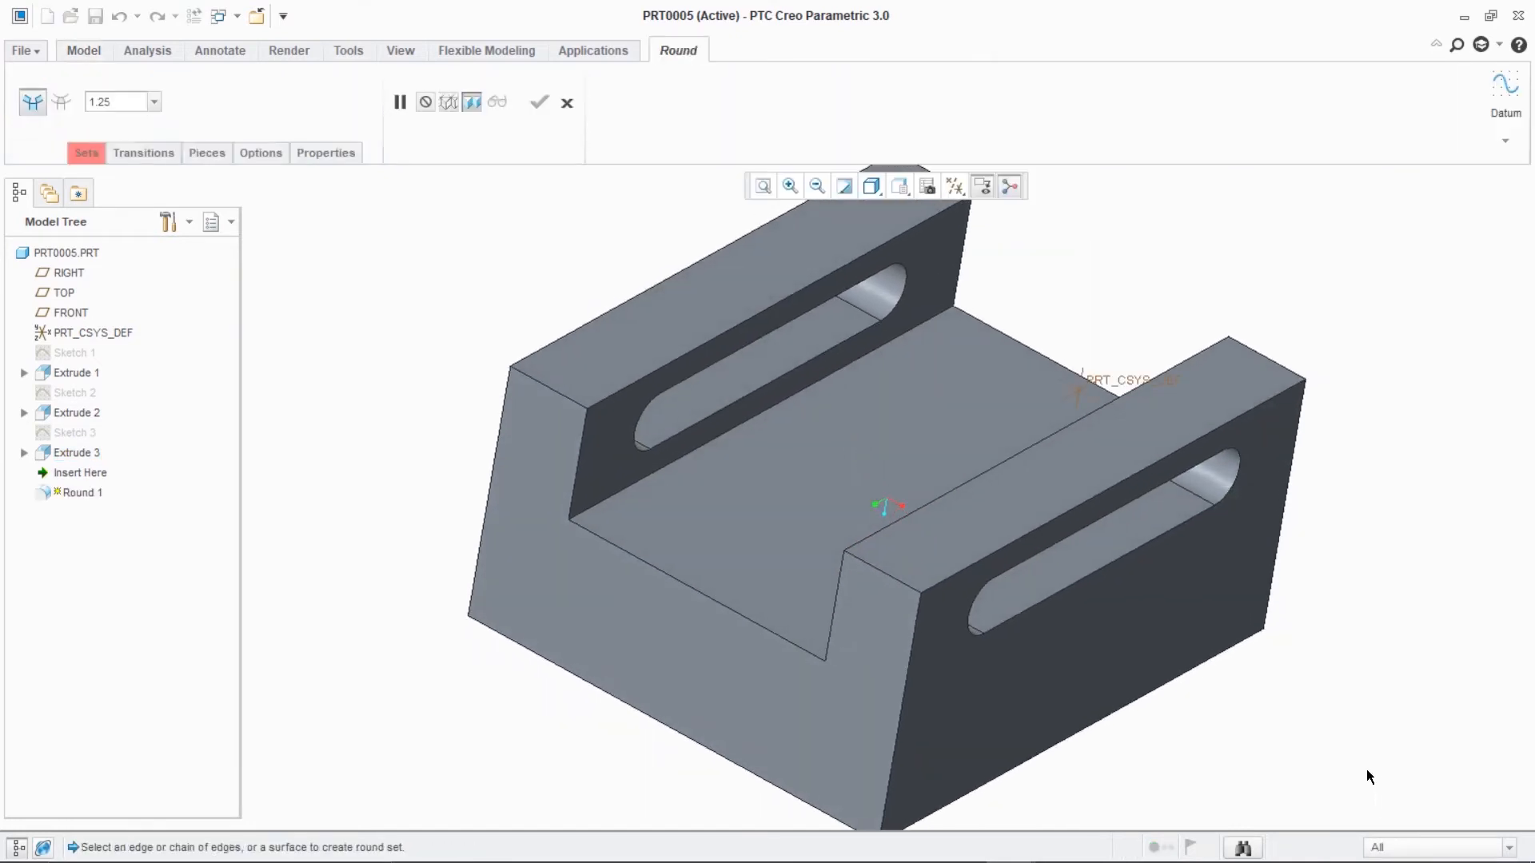
left_click(876, 569)
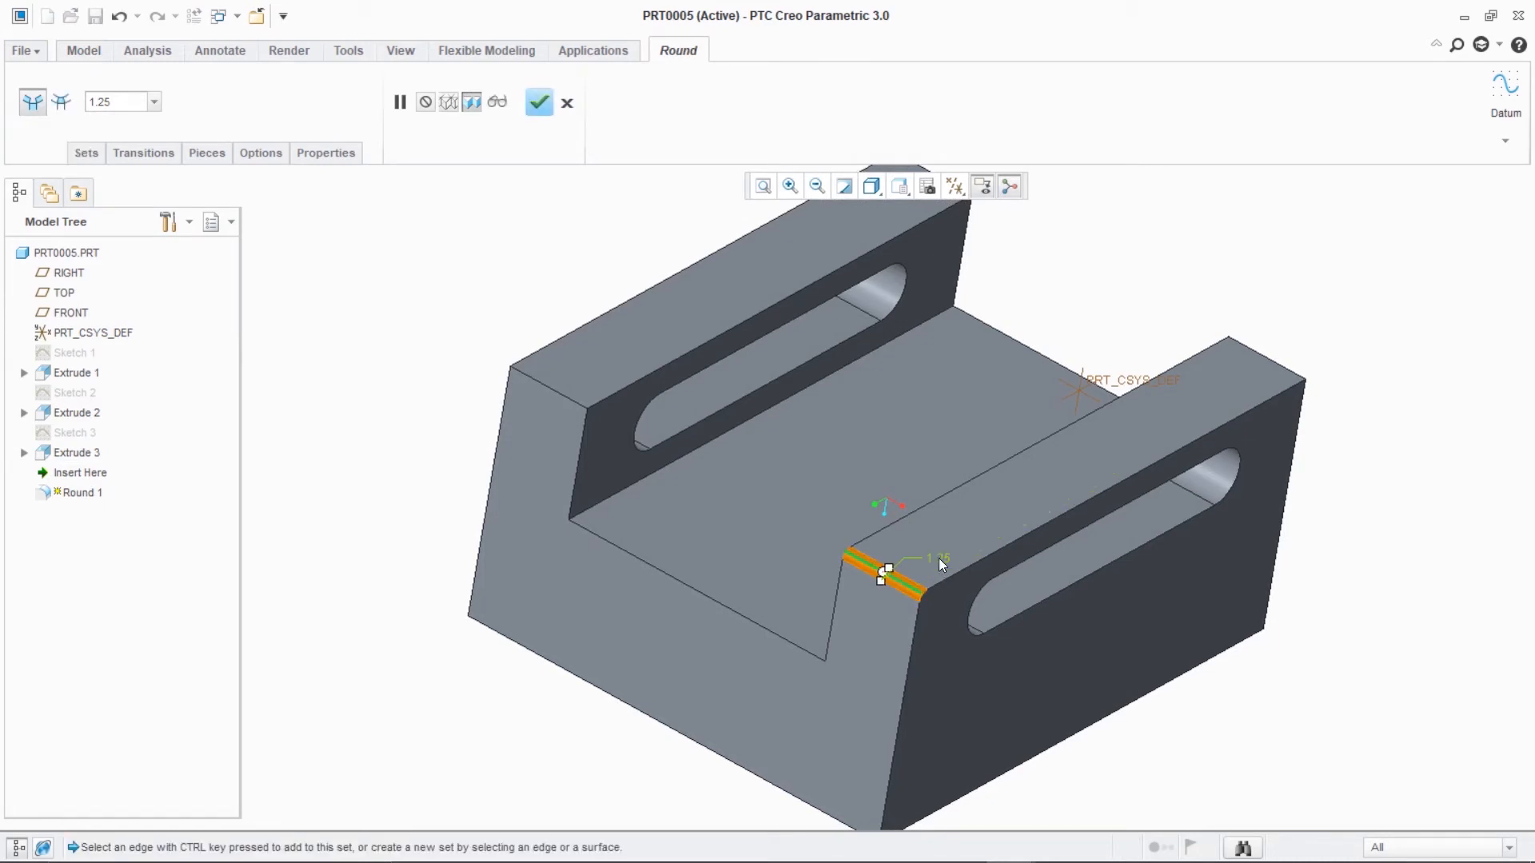
type("12")
key("Return")
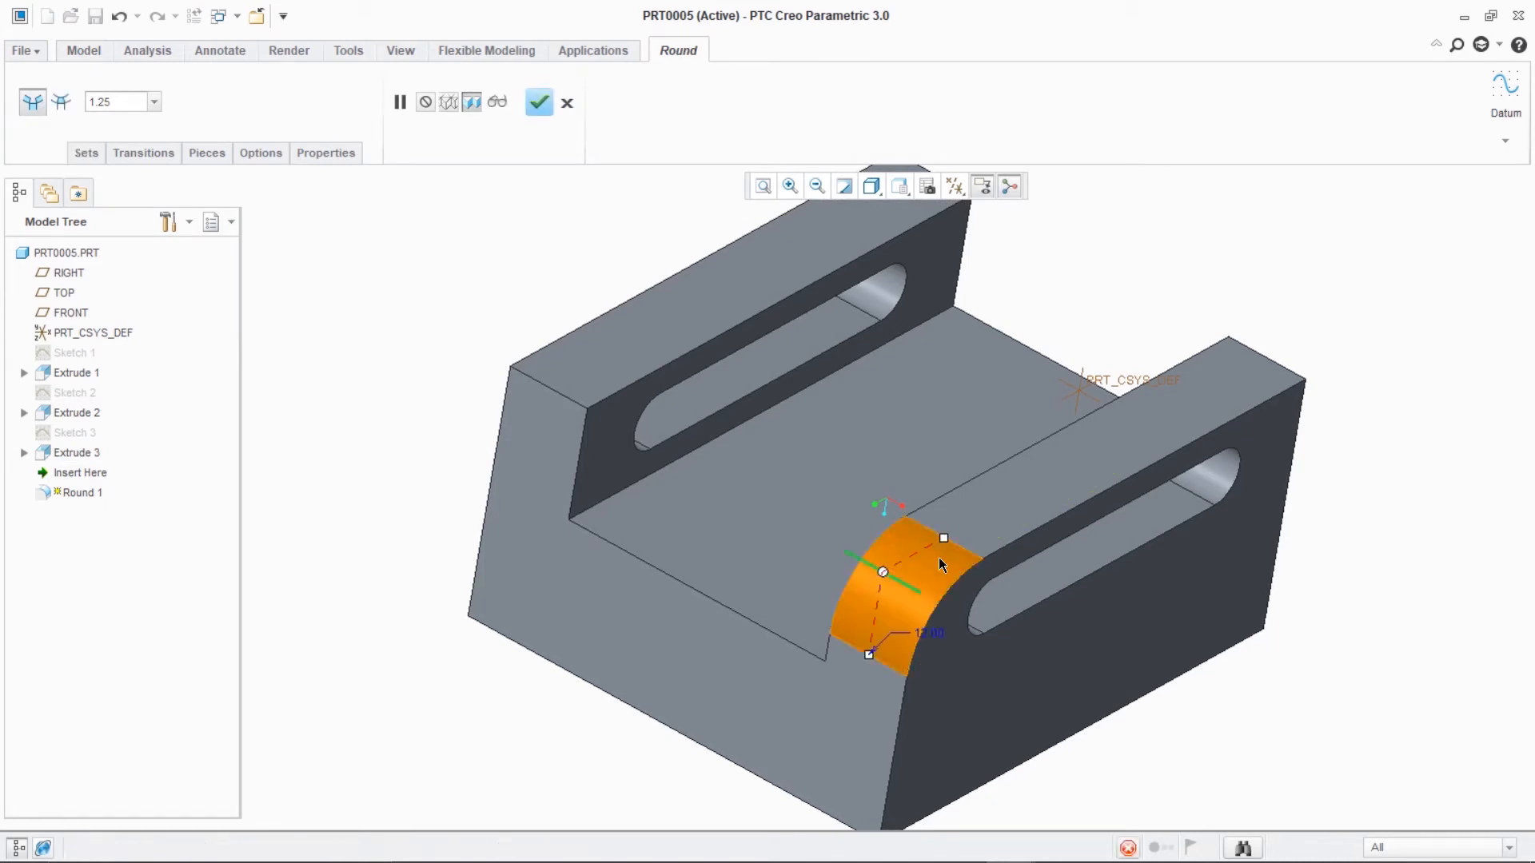
- Add the upper end edges at the three remaining wall corners to the same round set and complete the round
middle_click_drag(1417, 639, 1295, 661)
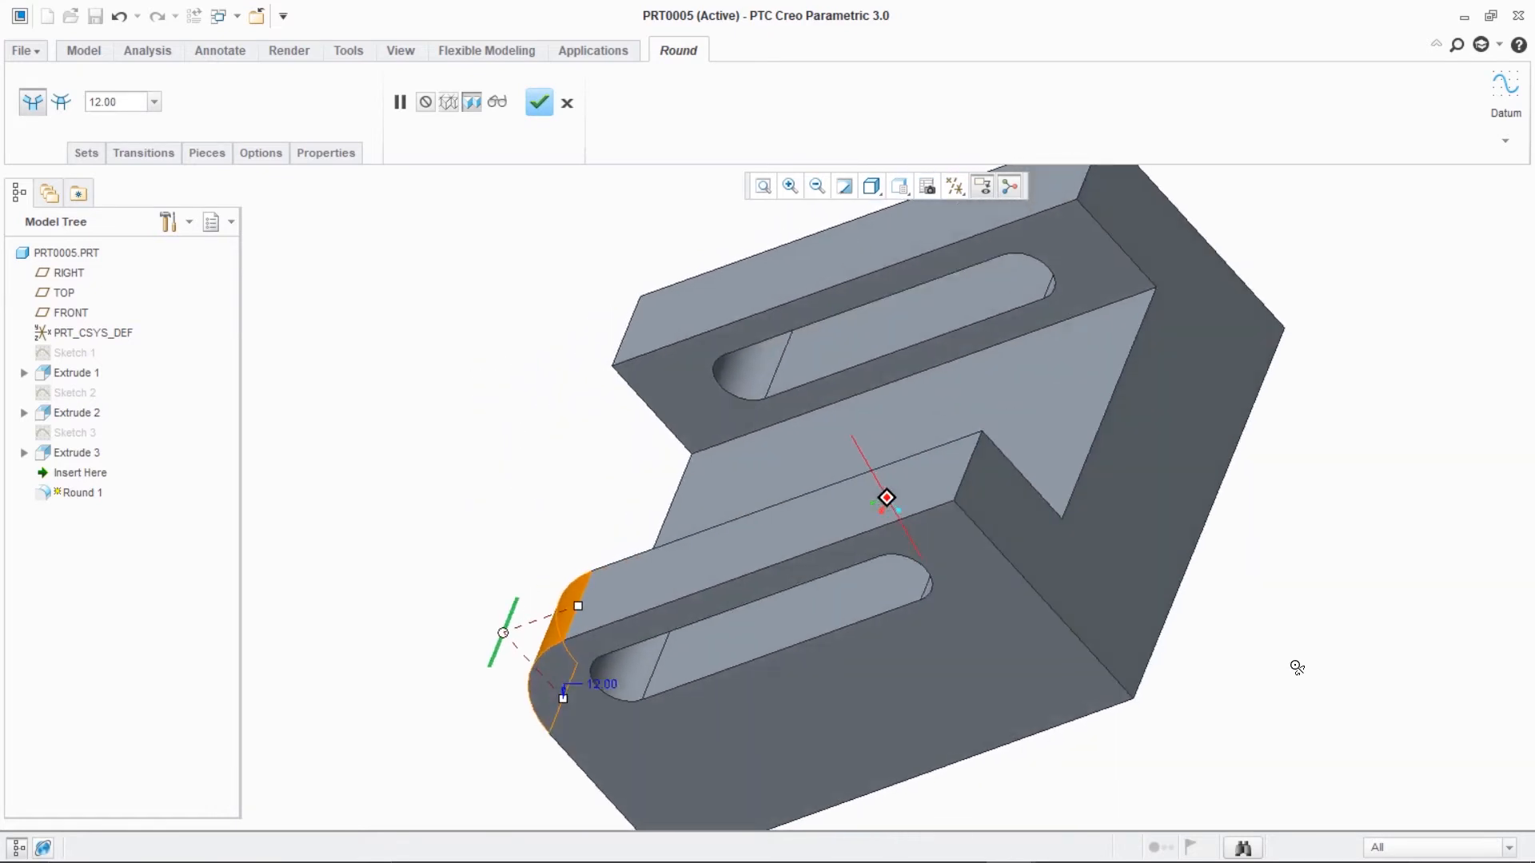
left_click(964, 483, "ctrl")
middle_click_drag(1192, 452, 1119, 419)
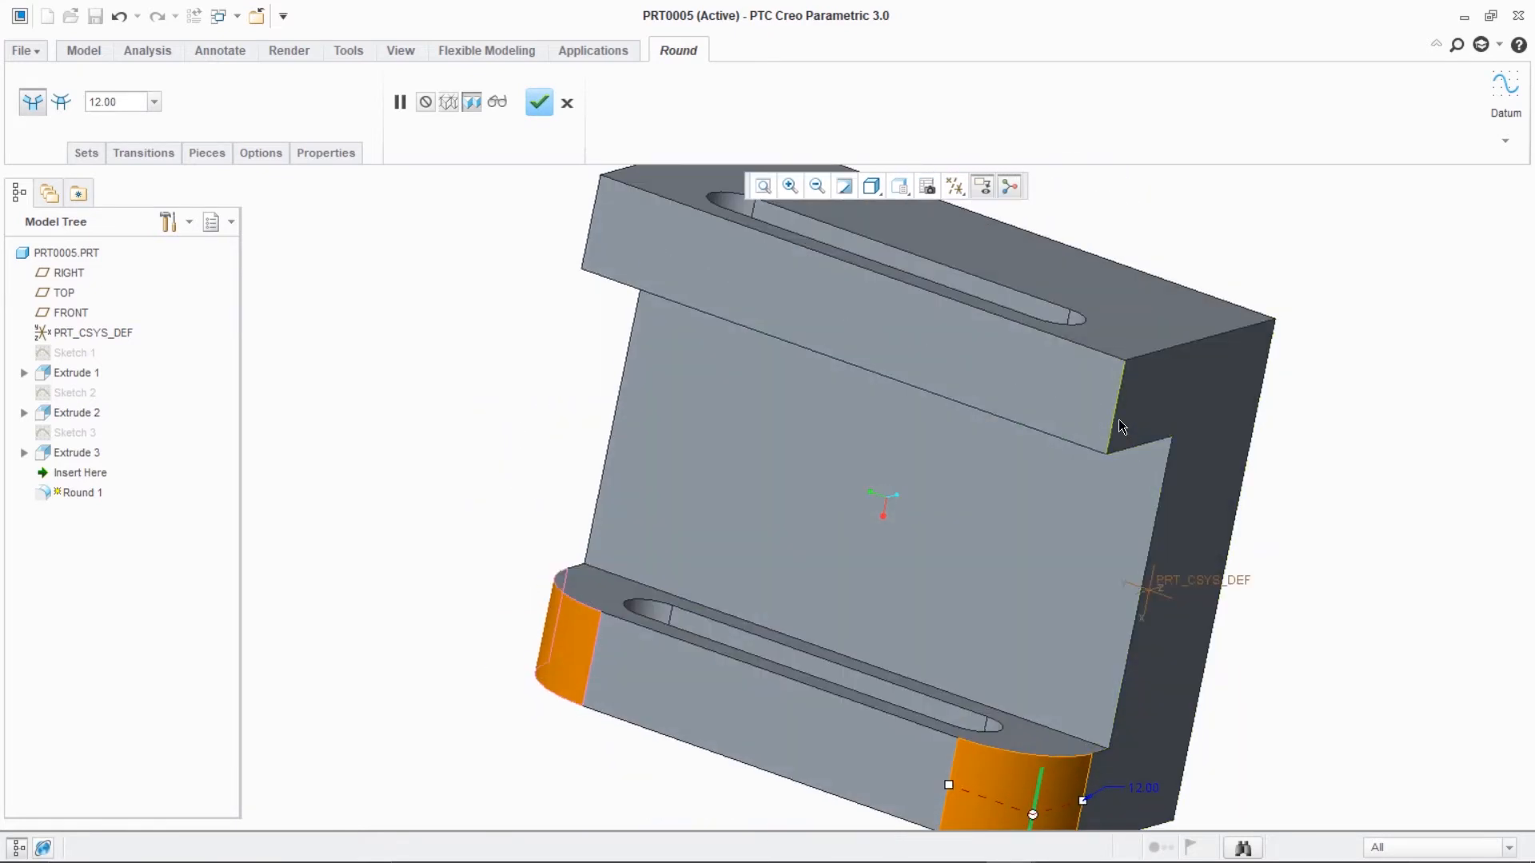
left_click(1119, 419, "ctrl")
middle_click_drag(1311, 559, 1455, 447)
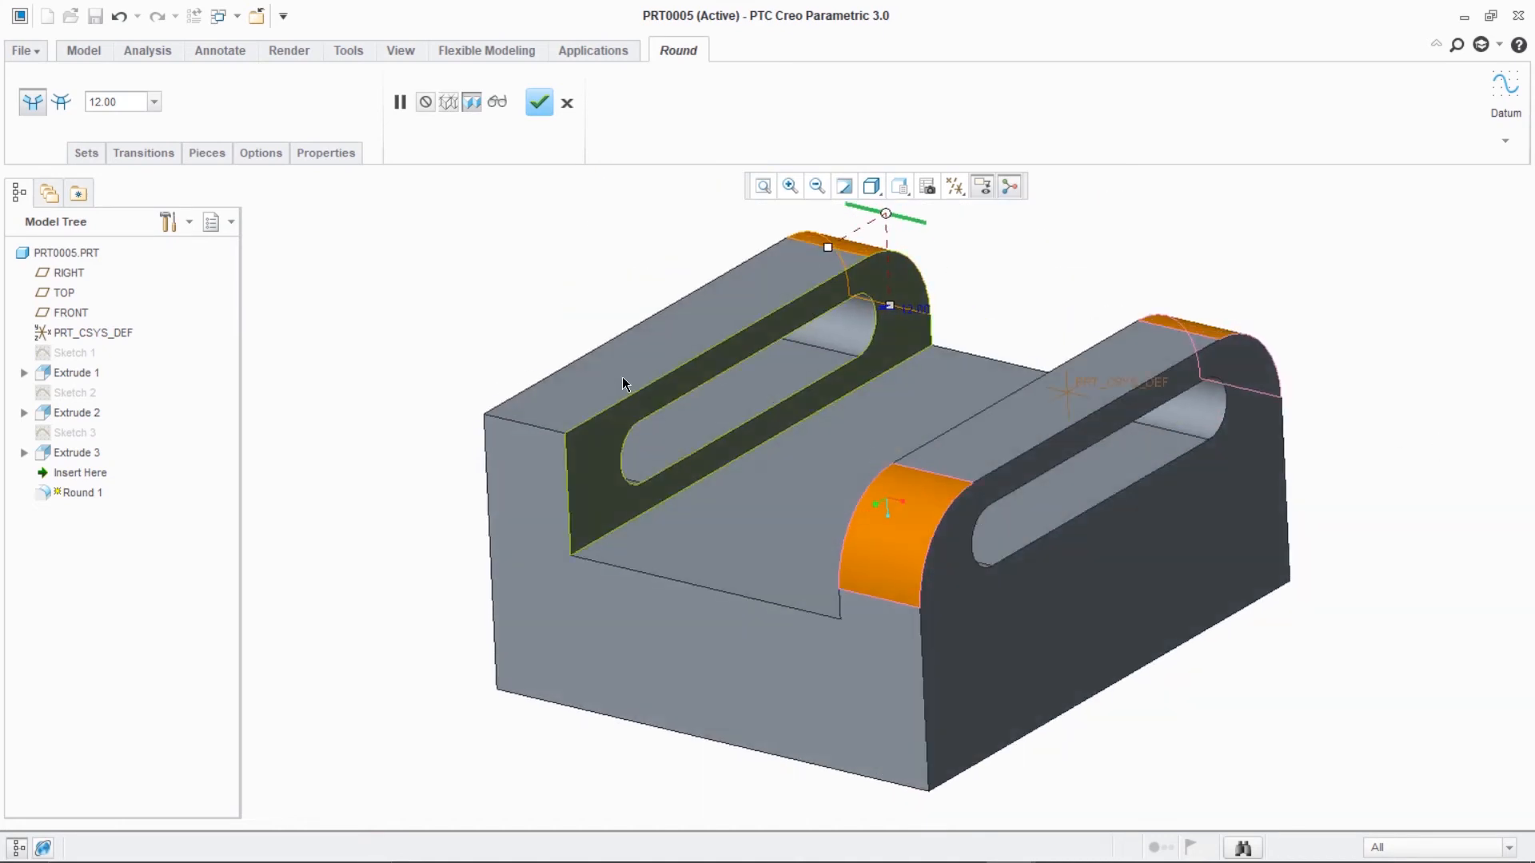
left_click(542, 432, "ctrl")
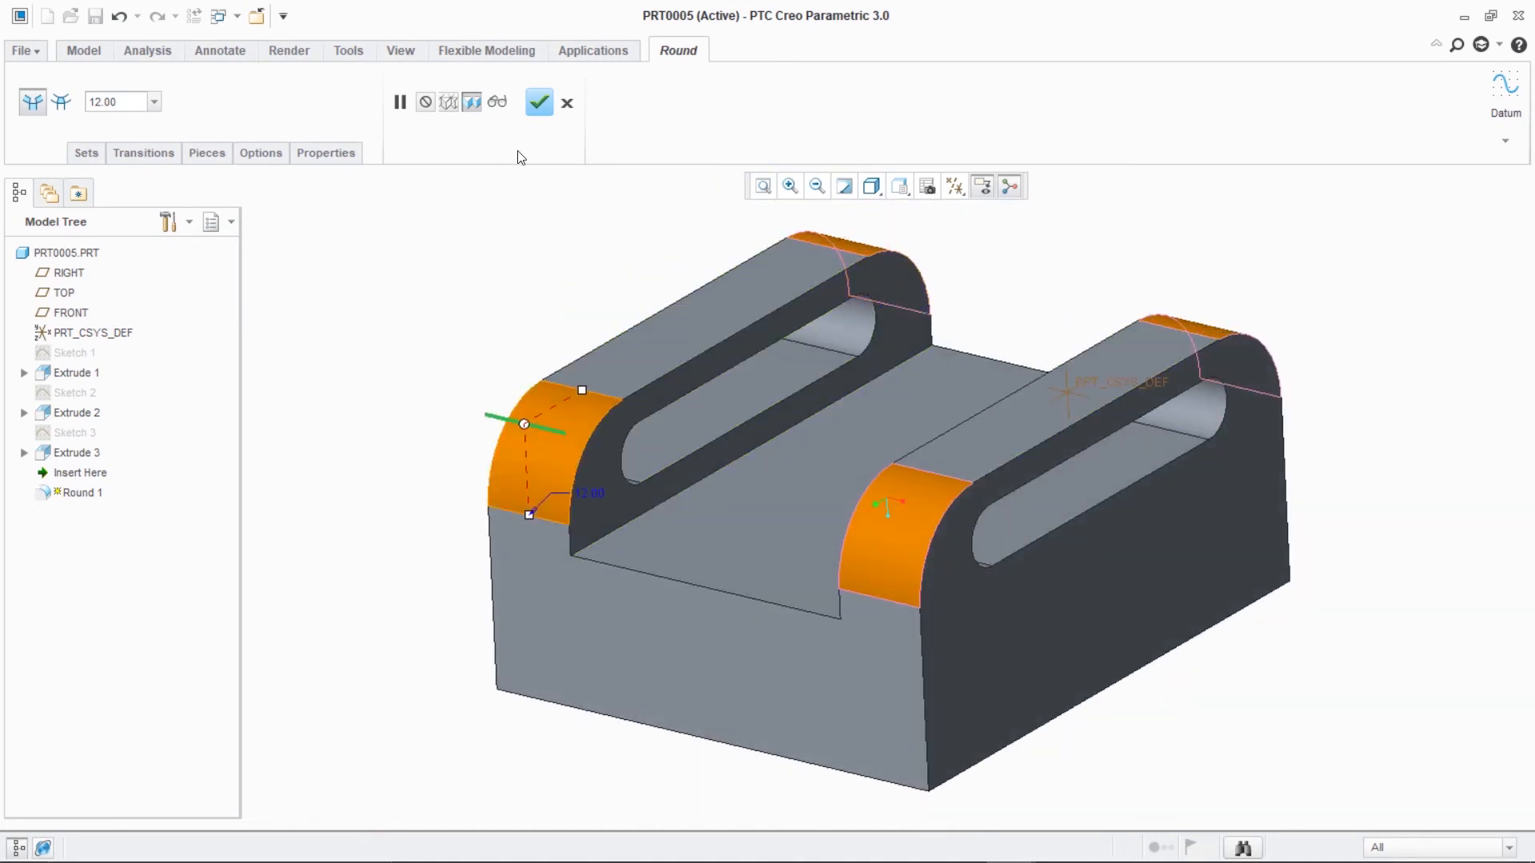
left_click(539, 103)
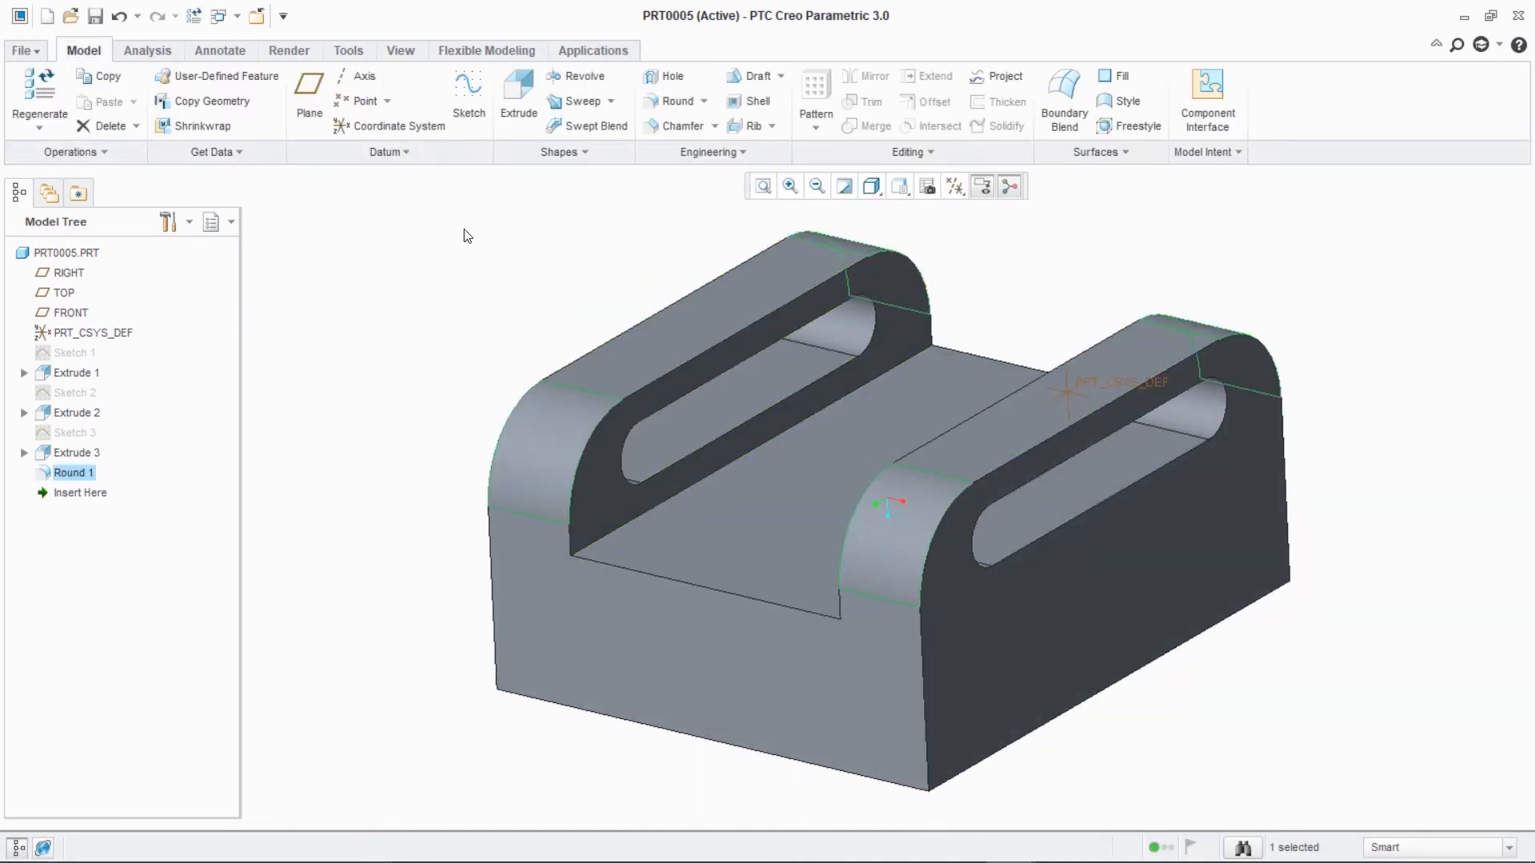
left_click(467, 235)
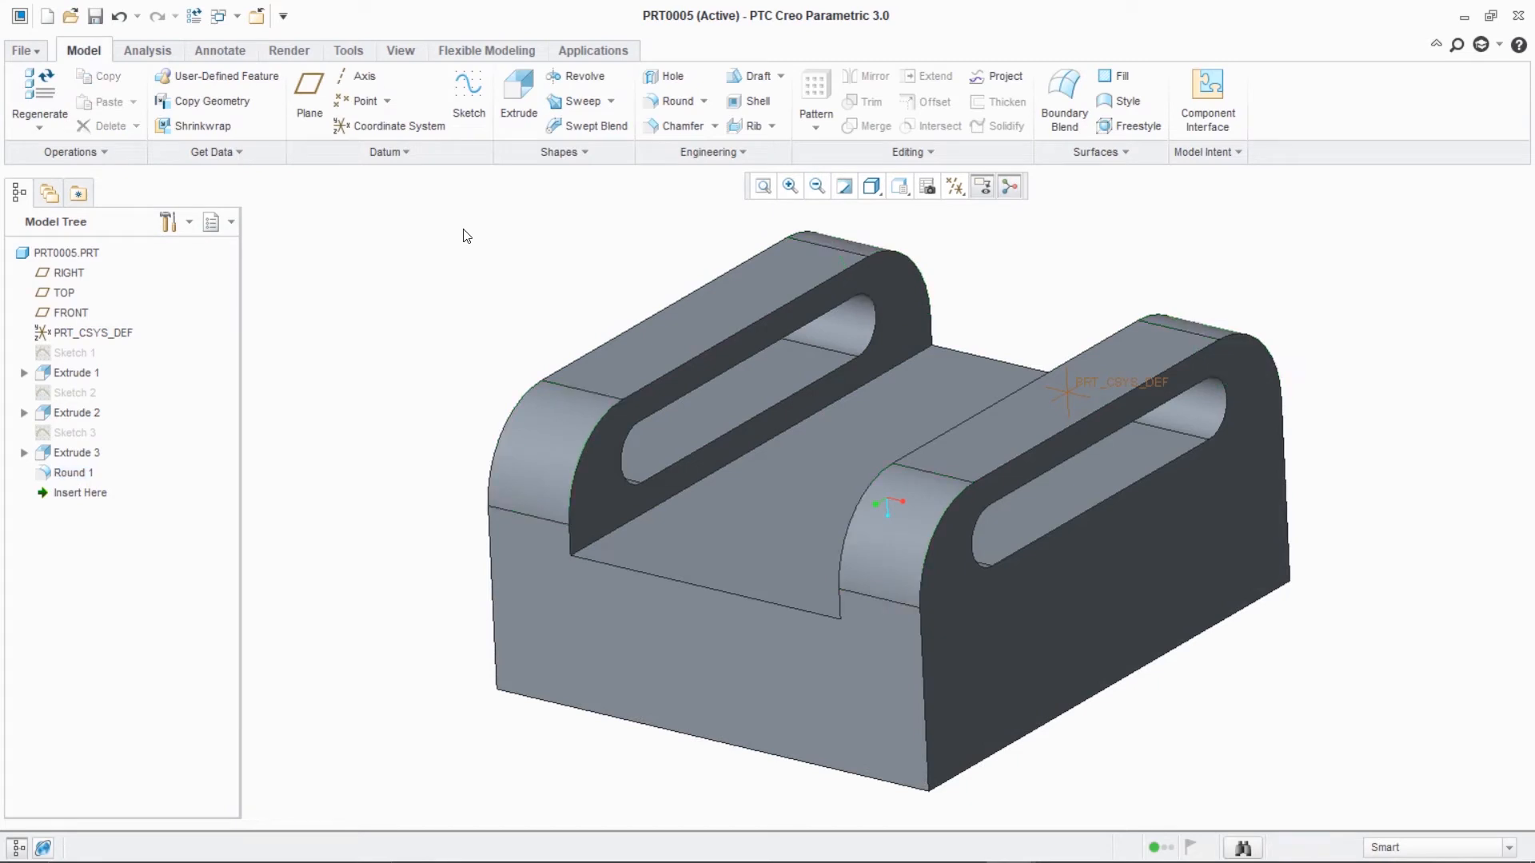
- Create a sketch on the outer slotted side face, orient it to the 2D sketch view and display hidden lines in grey
left_click(764, 187)
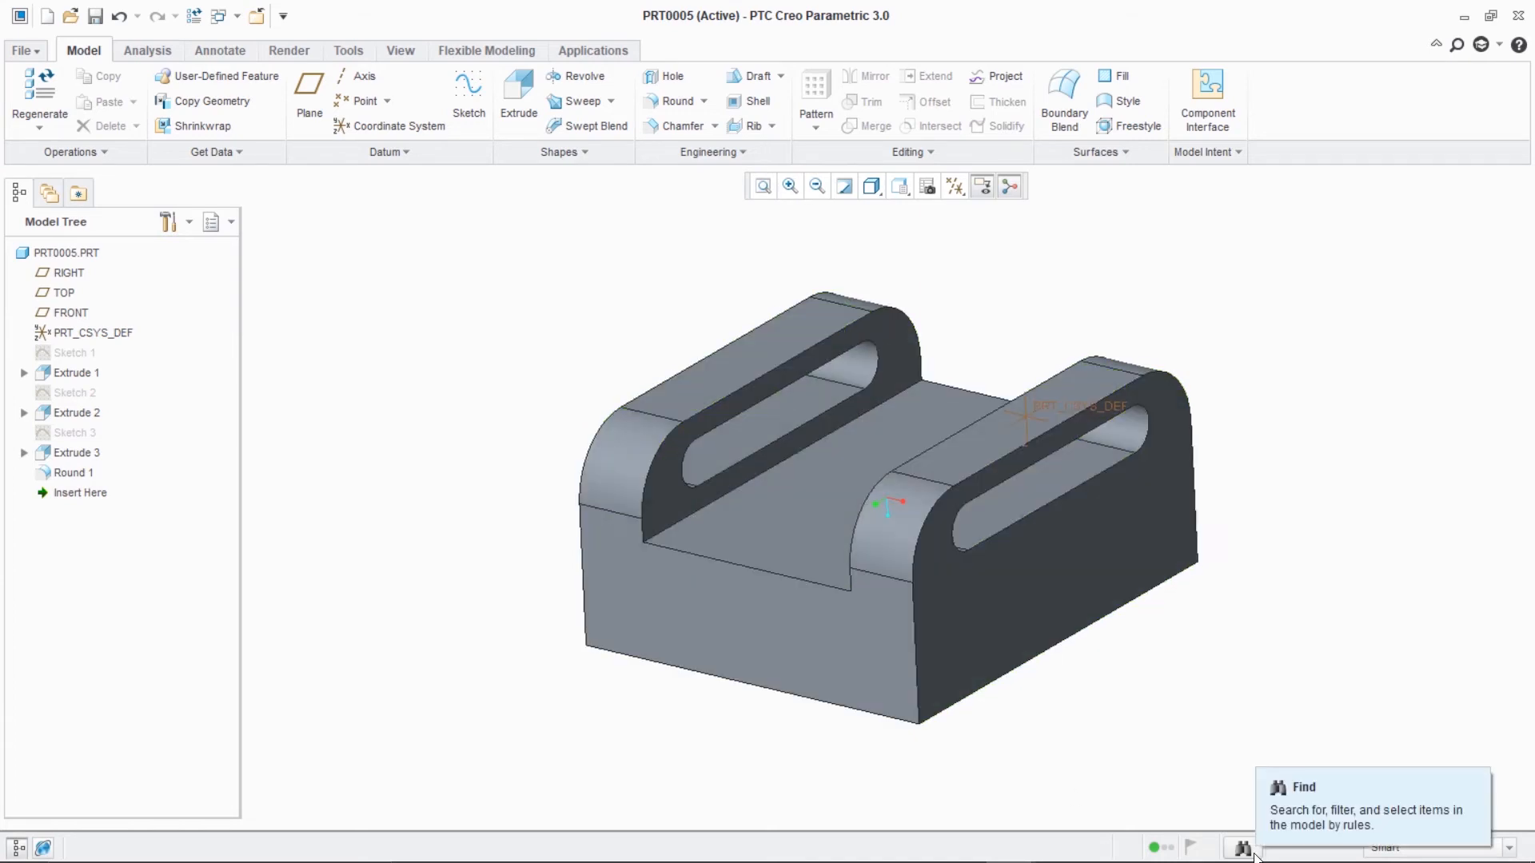
left_click(993, 589)
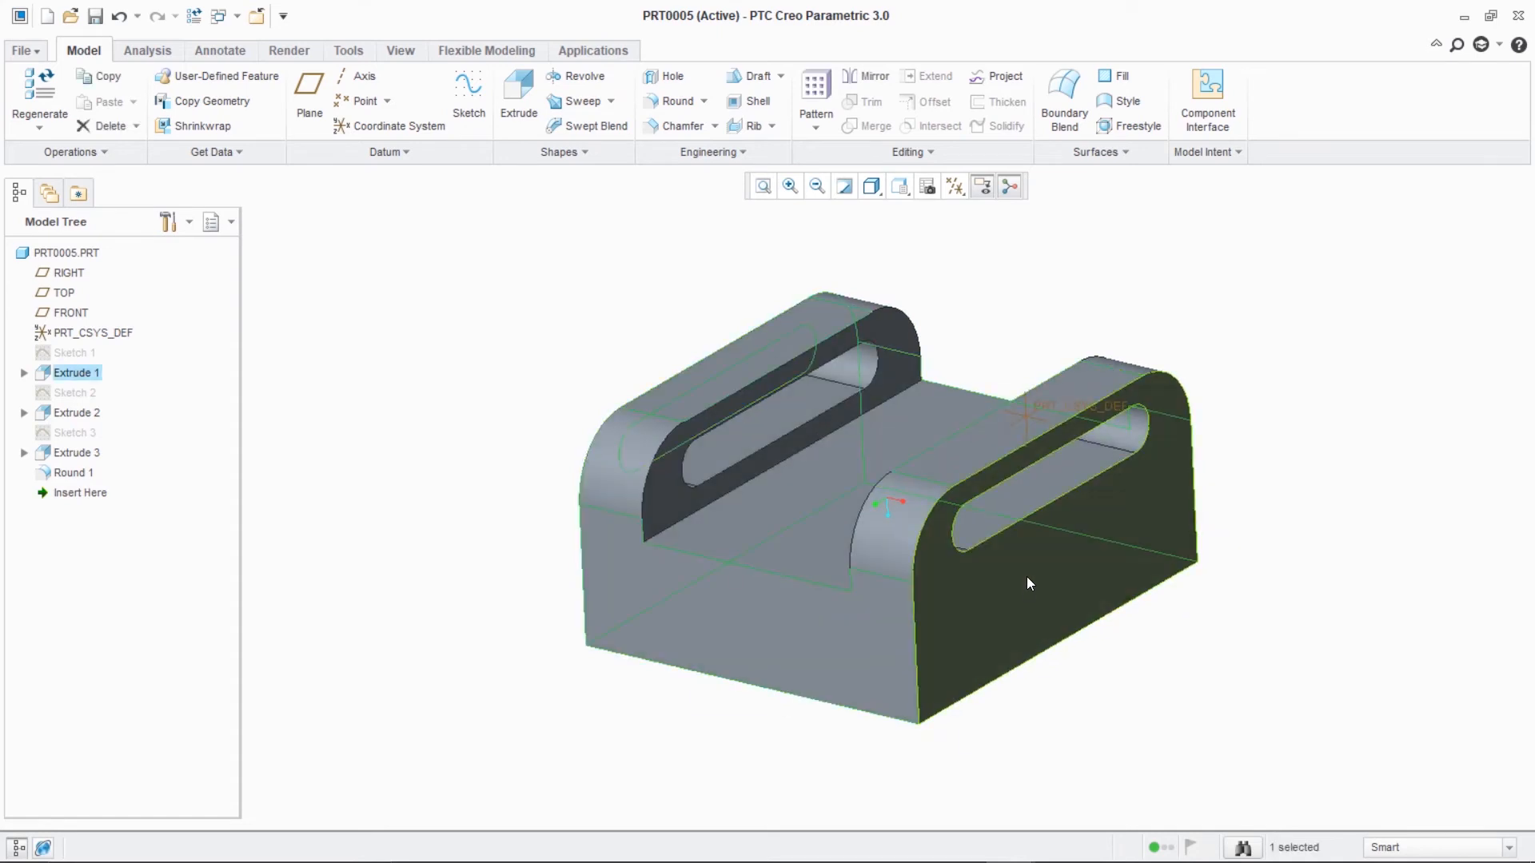
left_click(1044, 592)
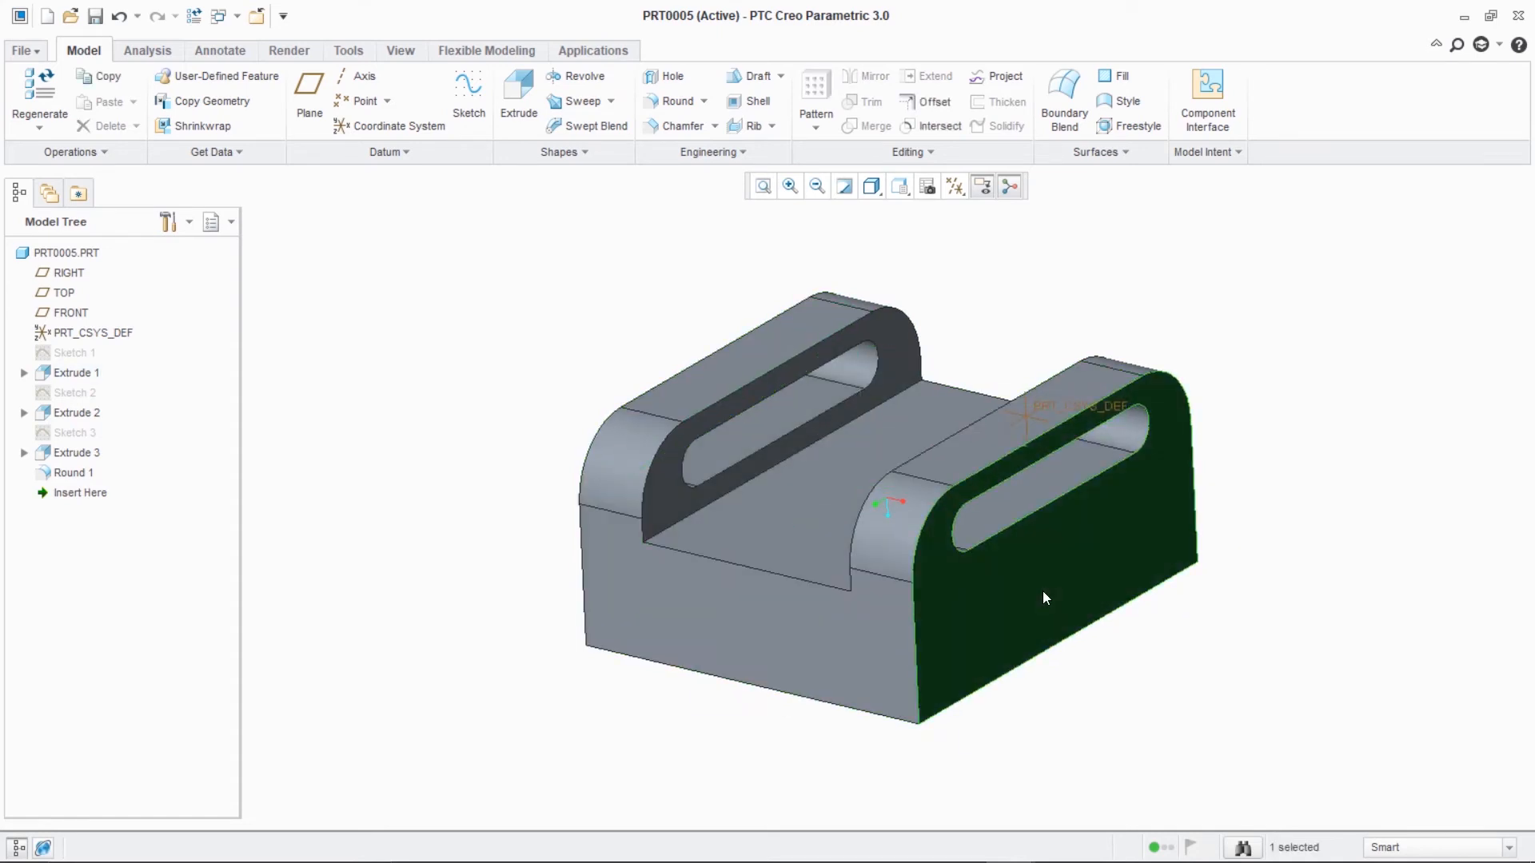
left_click(467, 95)
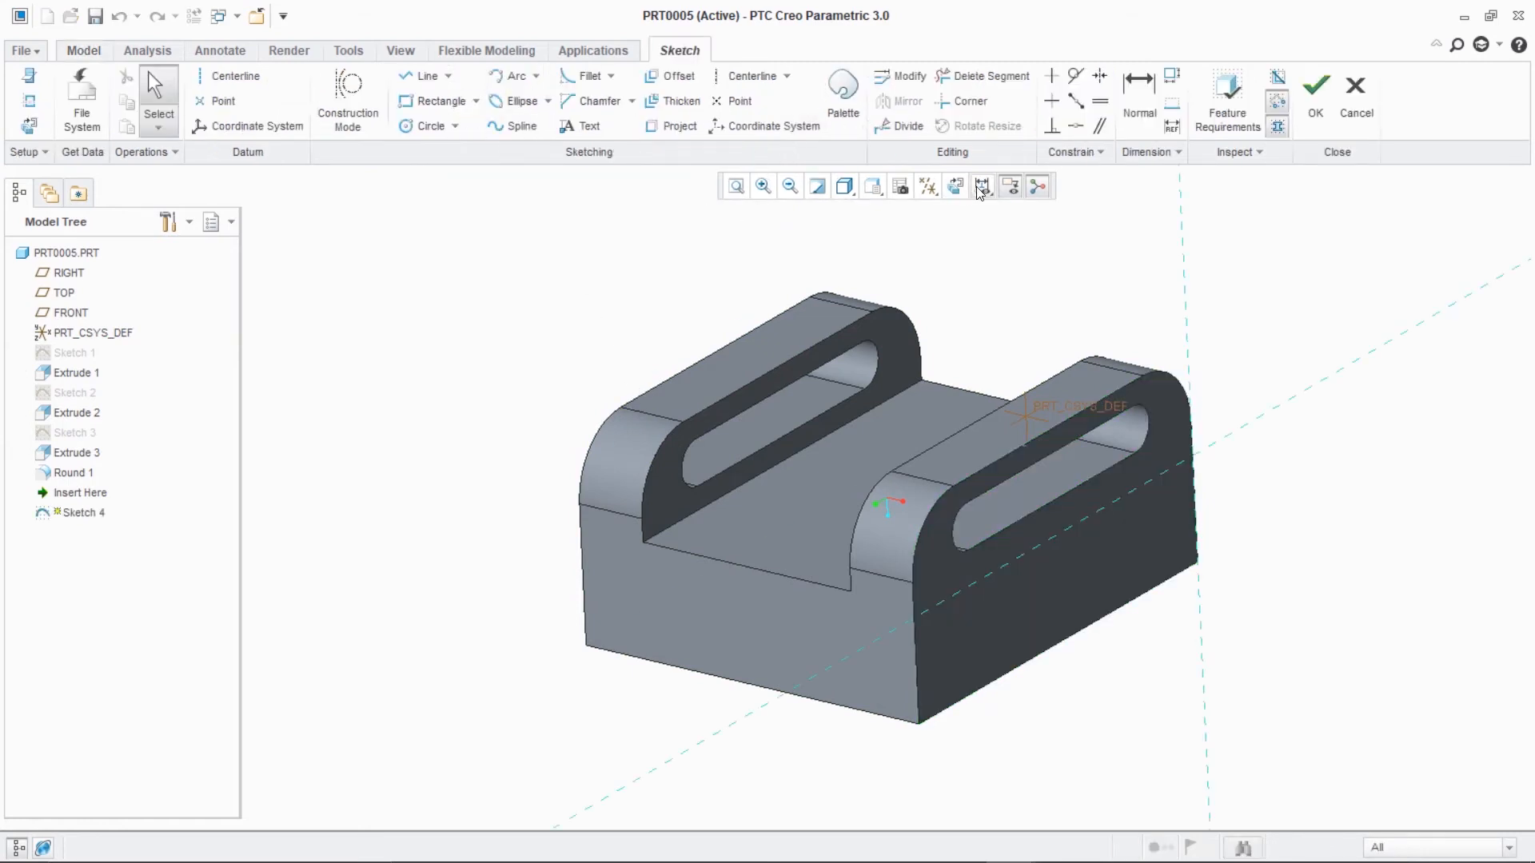
left_click(959, 191)
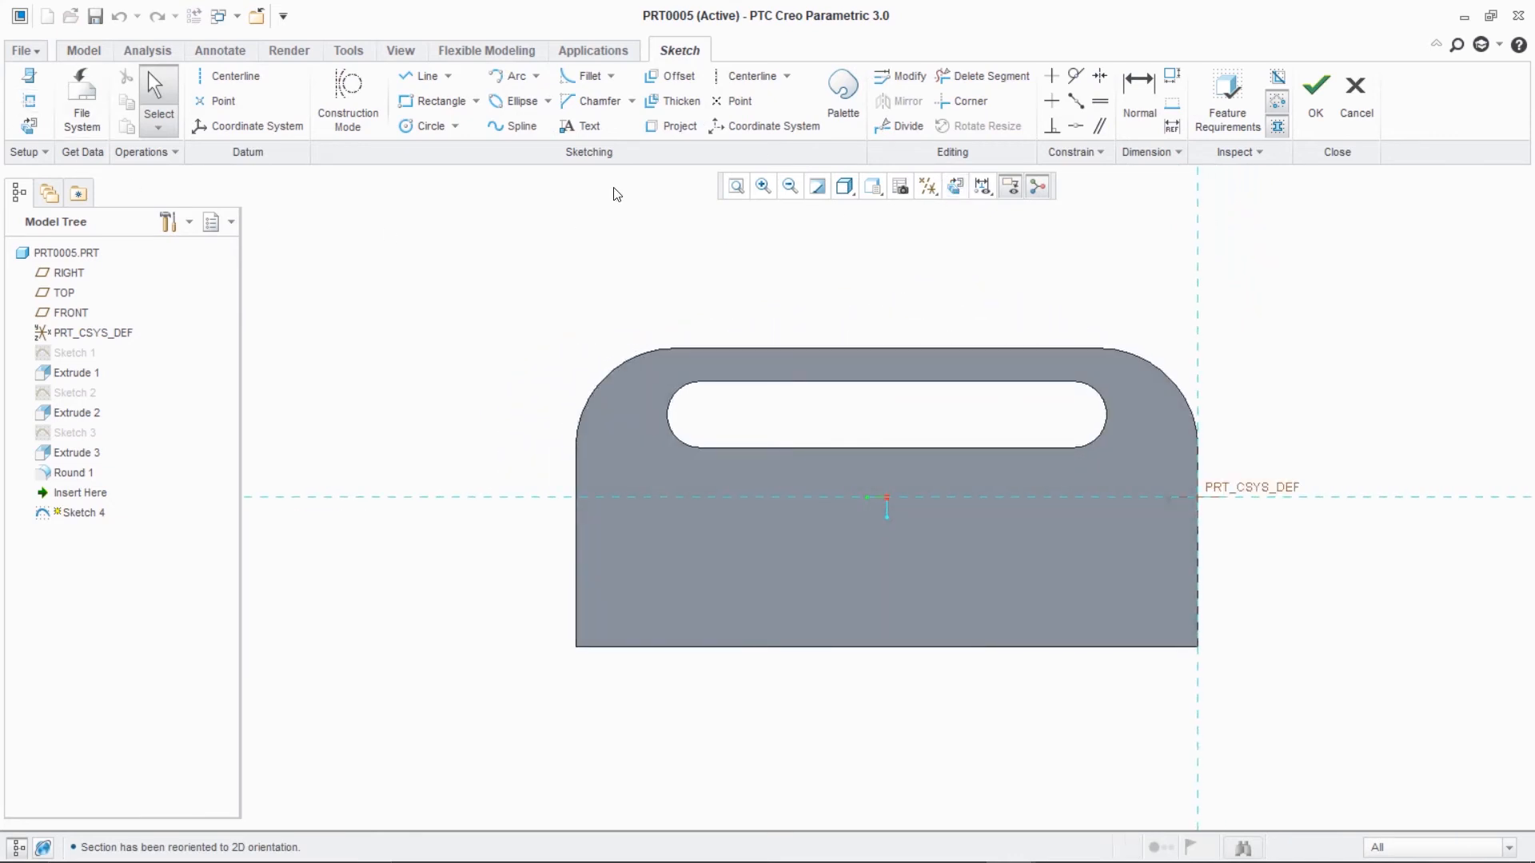
left_click(845, 187)
left_click(893, 299)
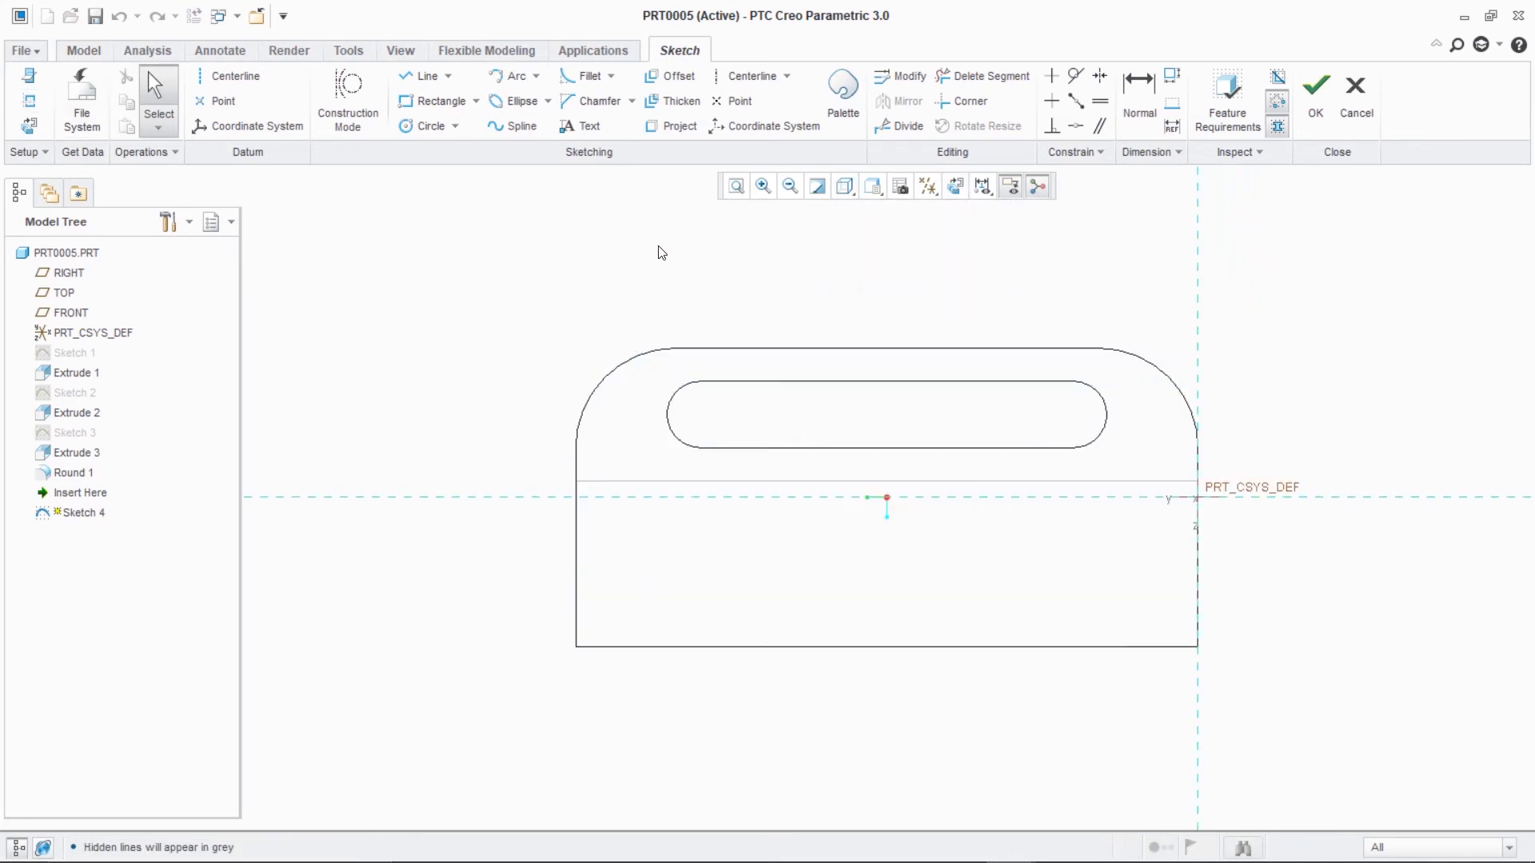
- Add the side face's left, top and bottom edges as sketch references
left_click(30, 101)
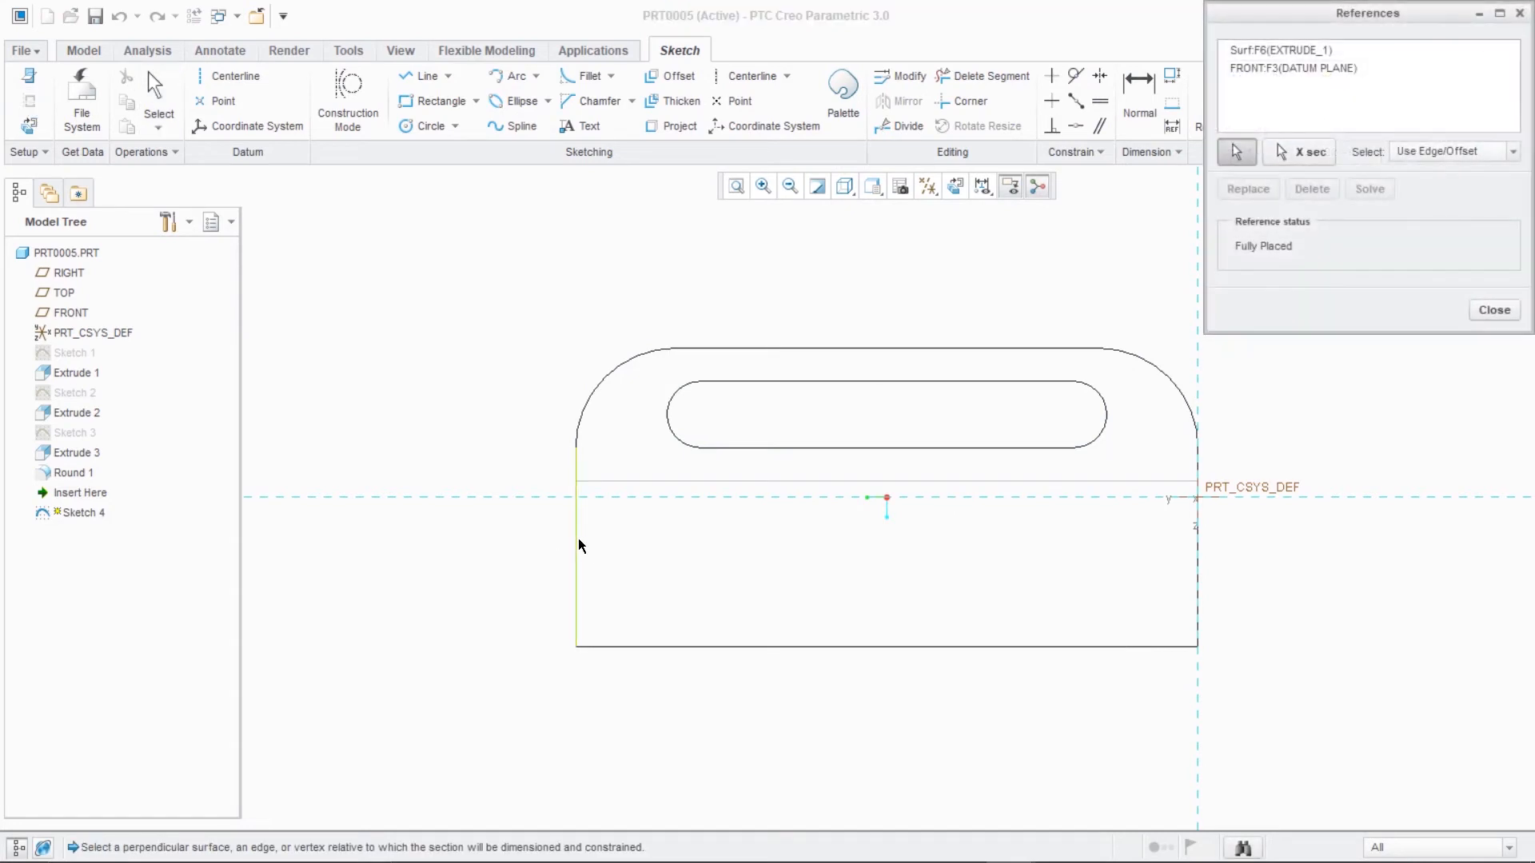
left_click(577, 544)
left_click(901, 364)
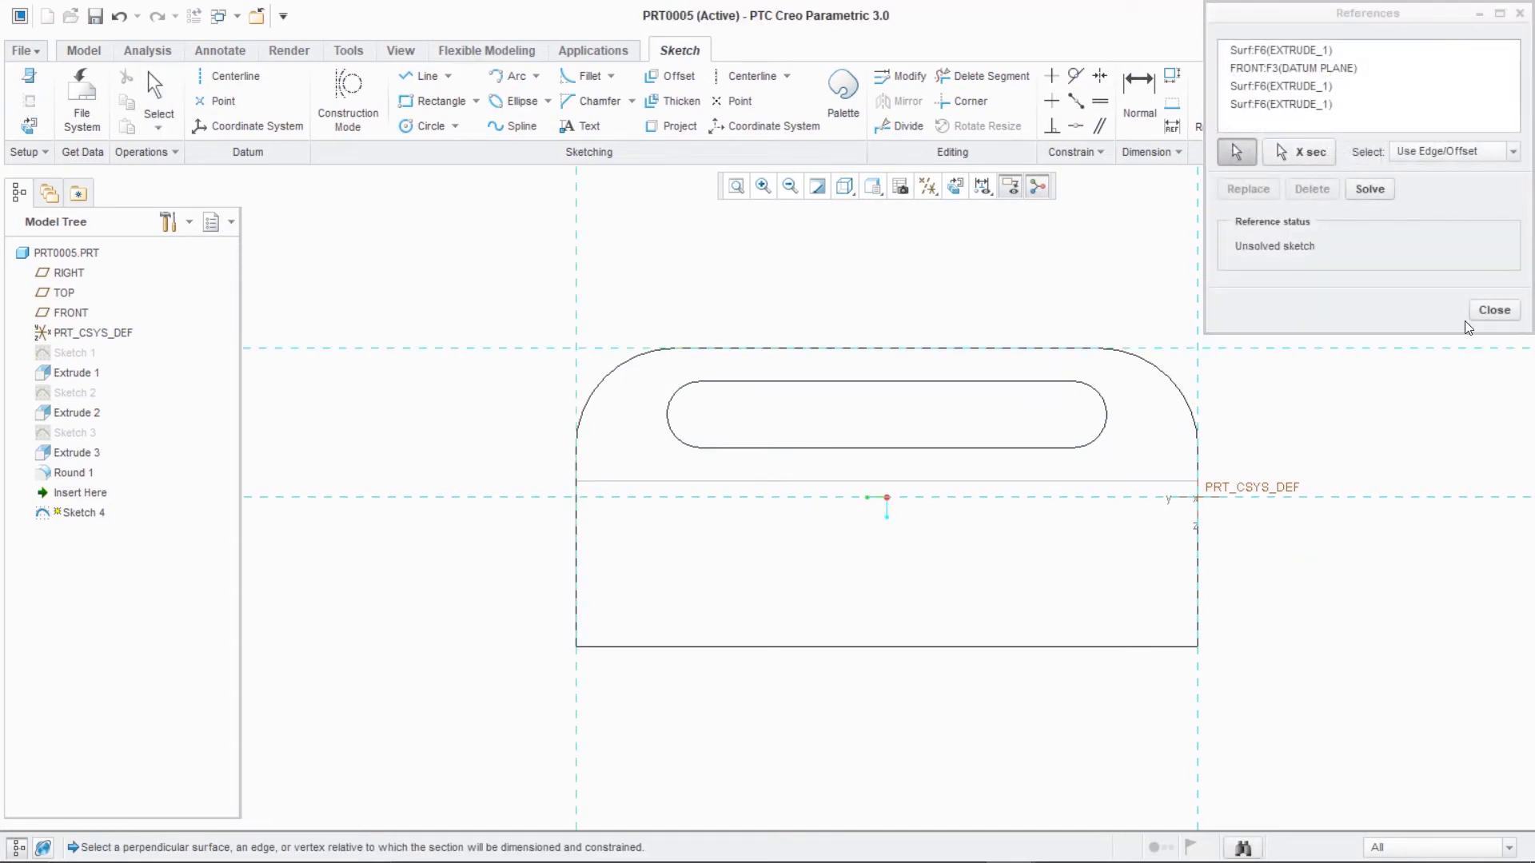
left_click(996, 648)
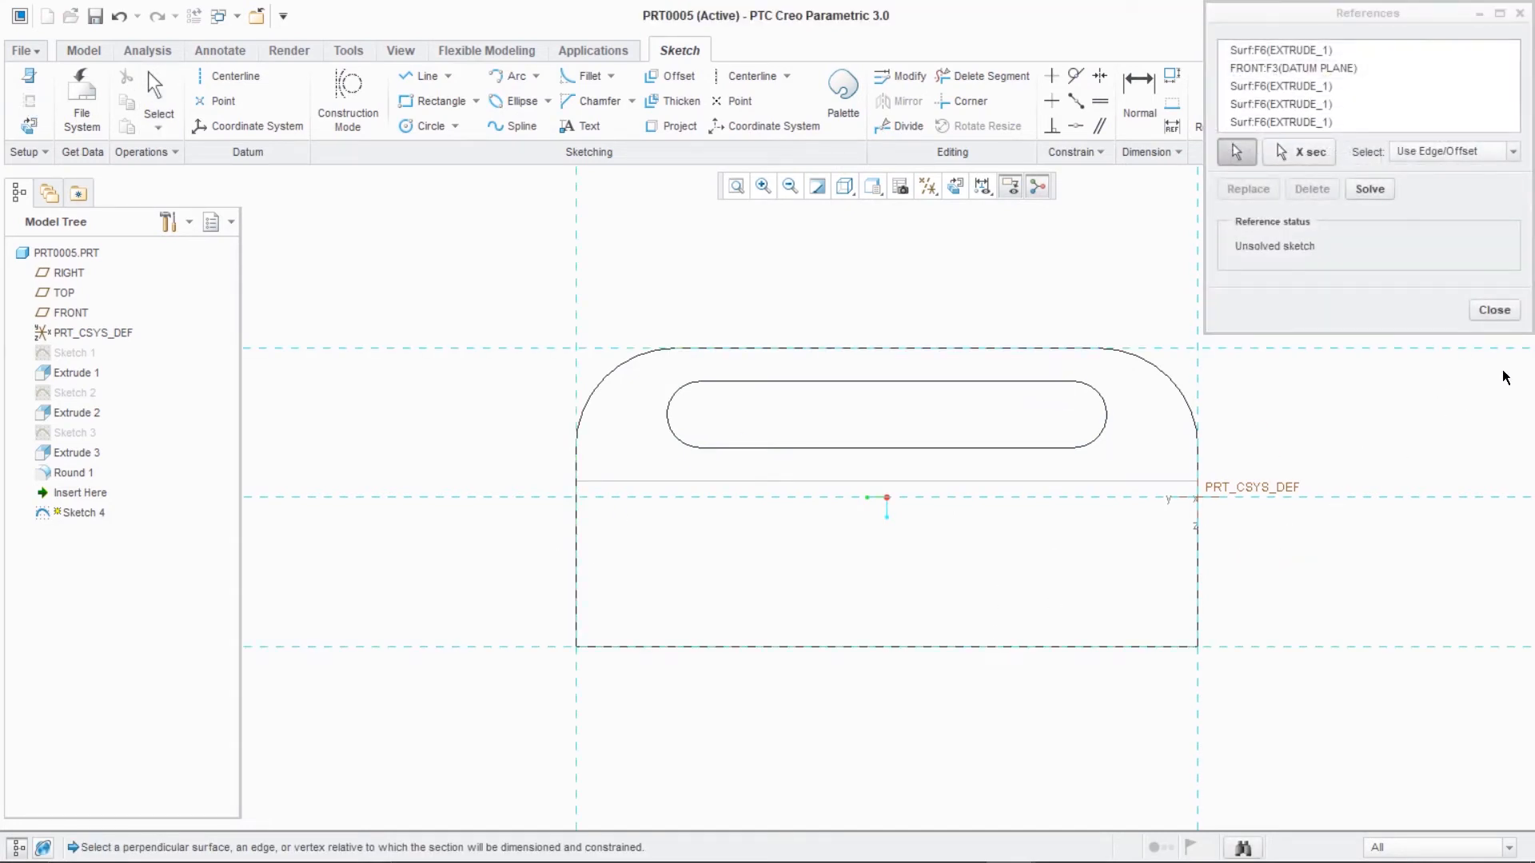
left_click(1494, 314)
- Draw a rectangle about 39 wide and 4.5 high standing on the face's bottom edge, below the slot
left_click(442, 101)
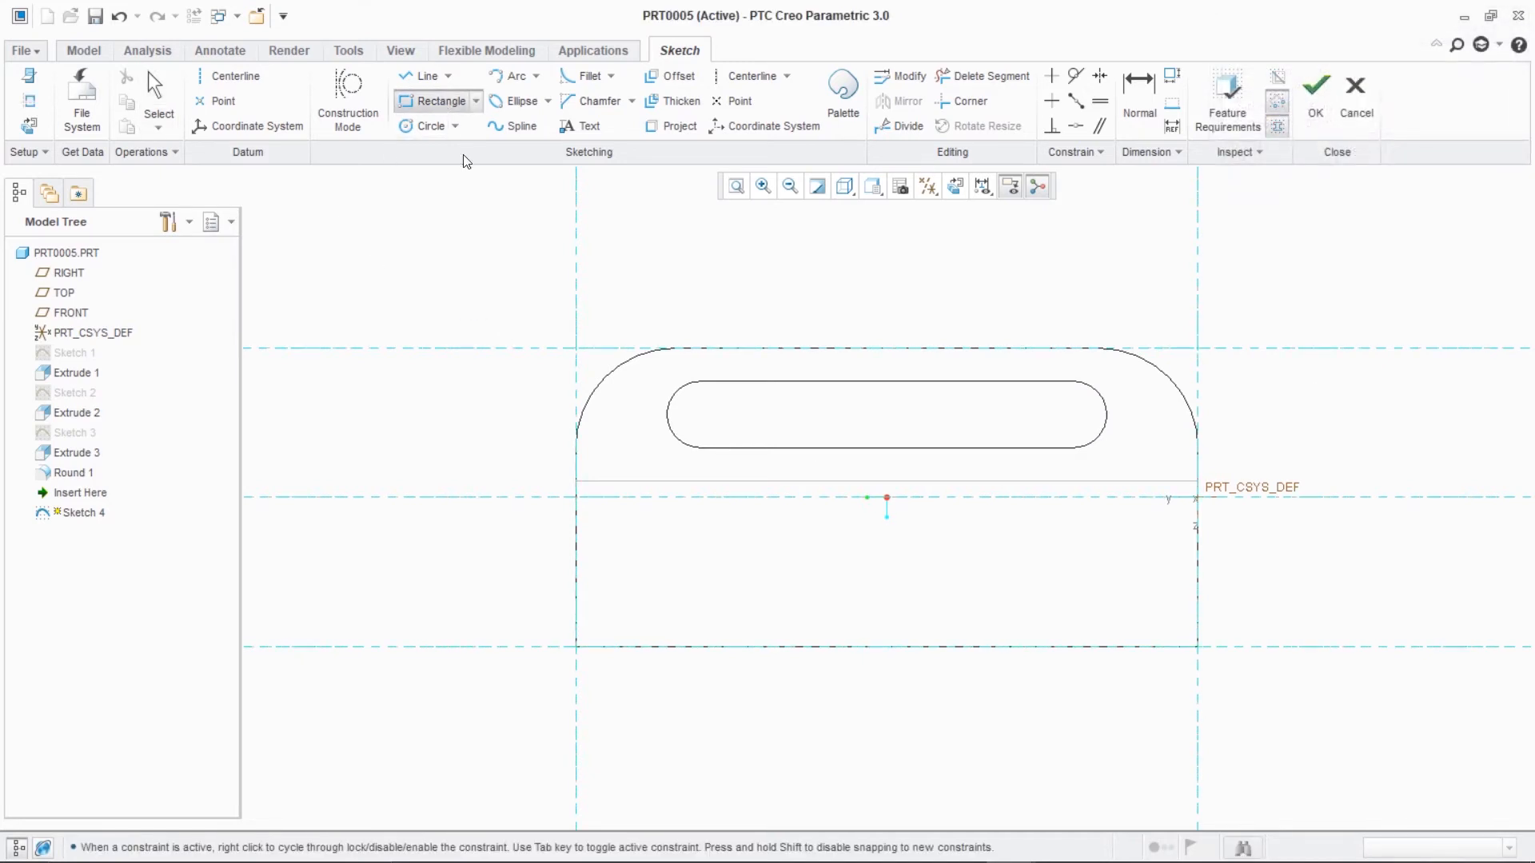
left_click(745, 609)
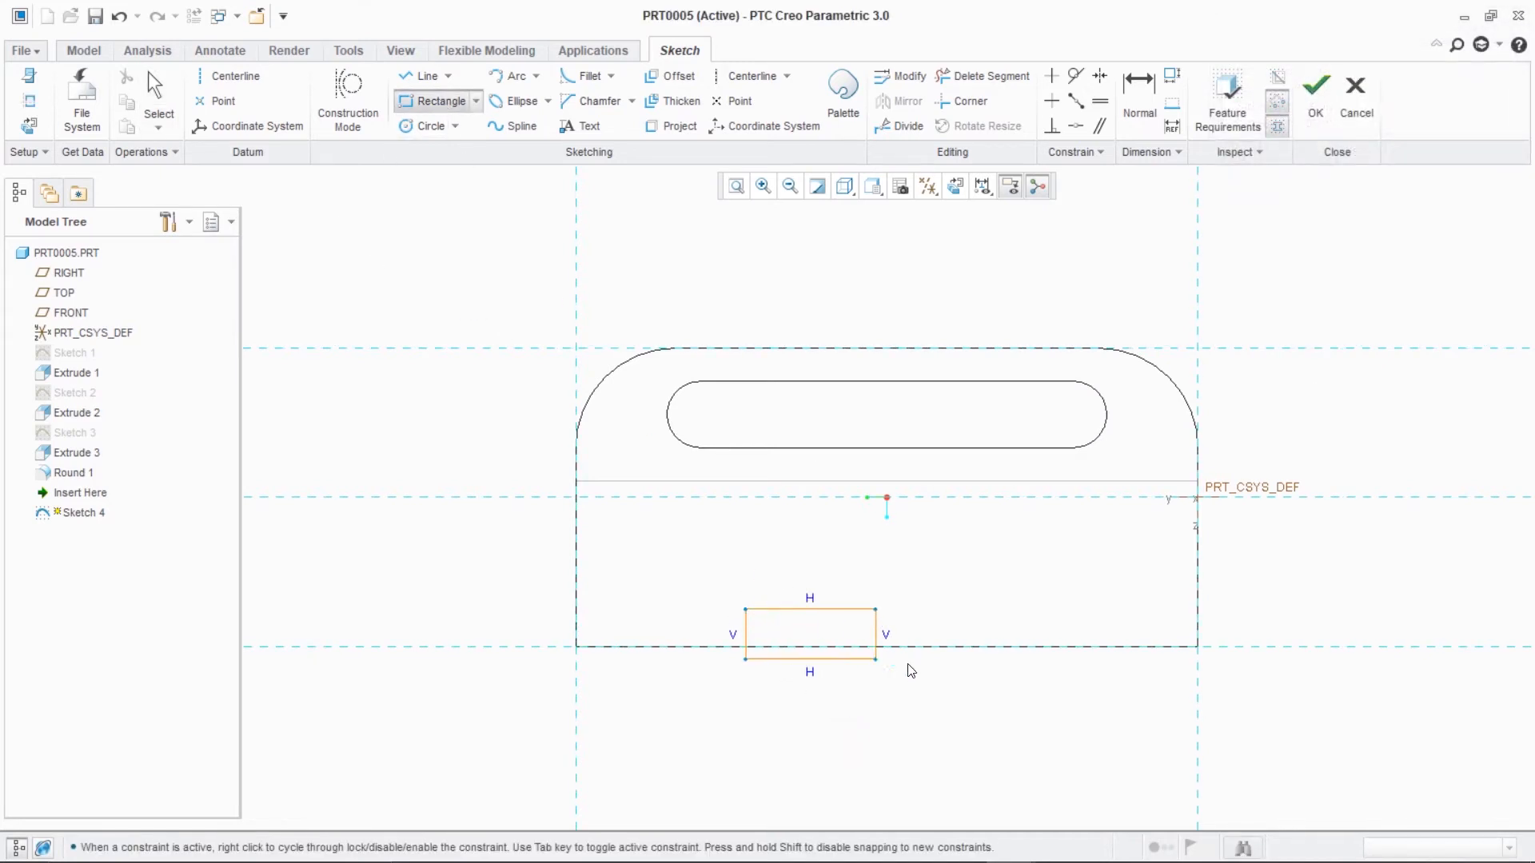
left_click(1066, 646)
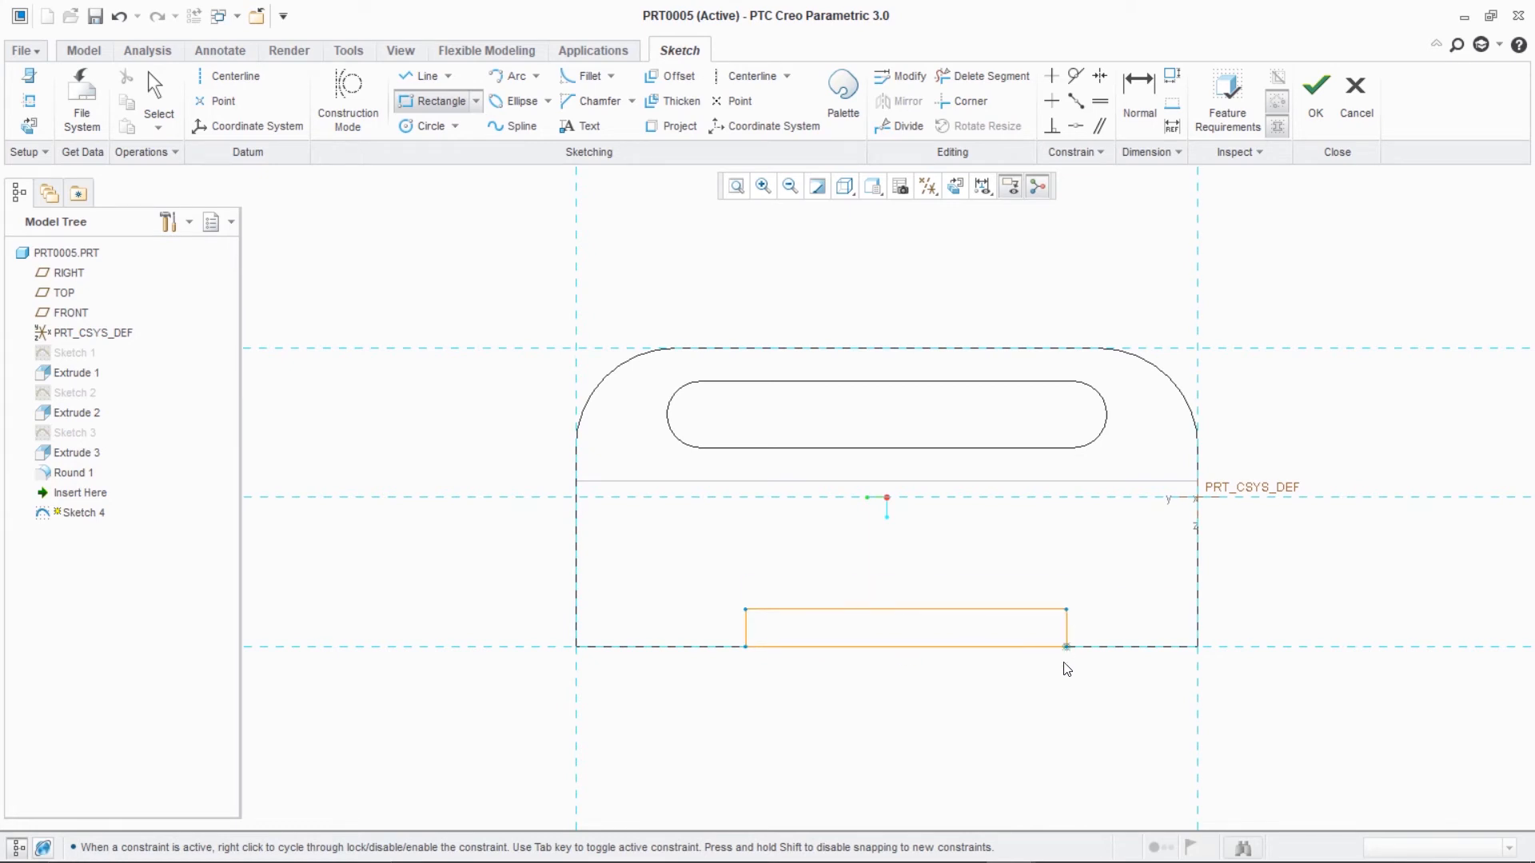
middle_click(1052, 733)
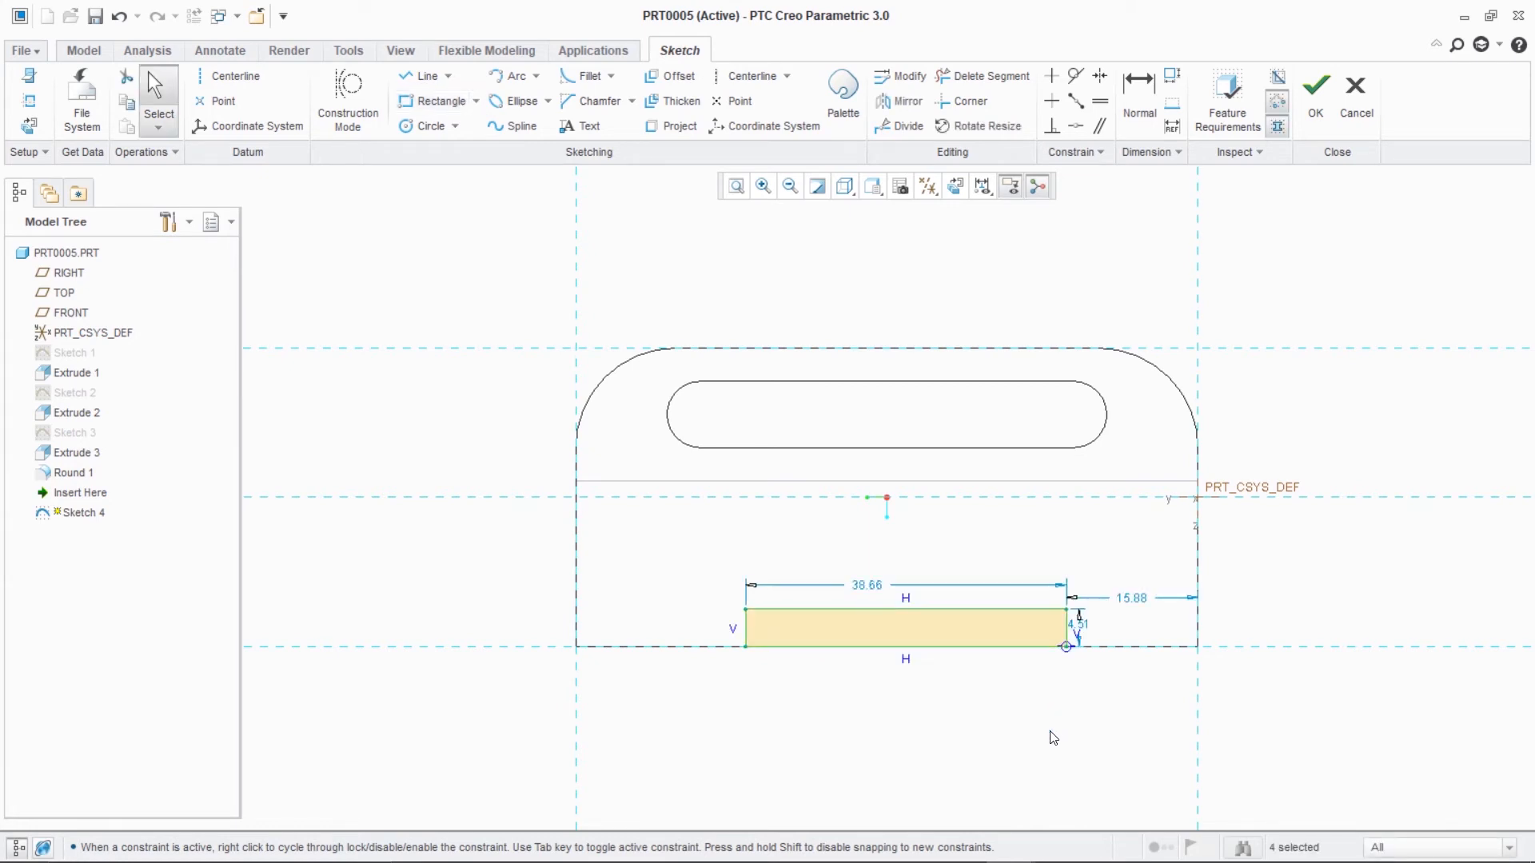
- Set the rectangle's distance from the face's right edge to 20 and its width to 35
double_click(1131, 600)
type("15")
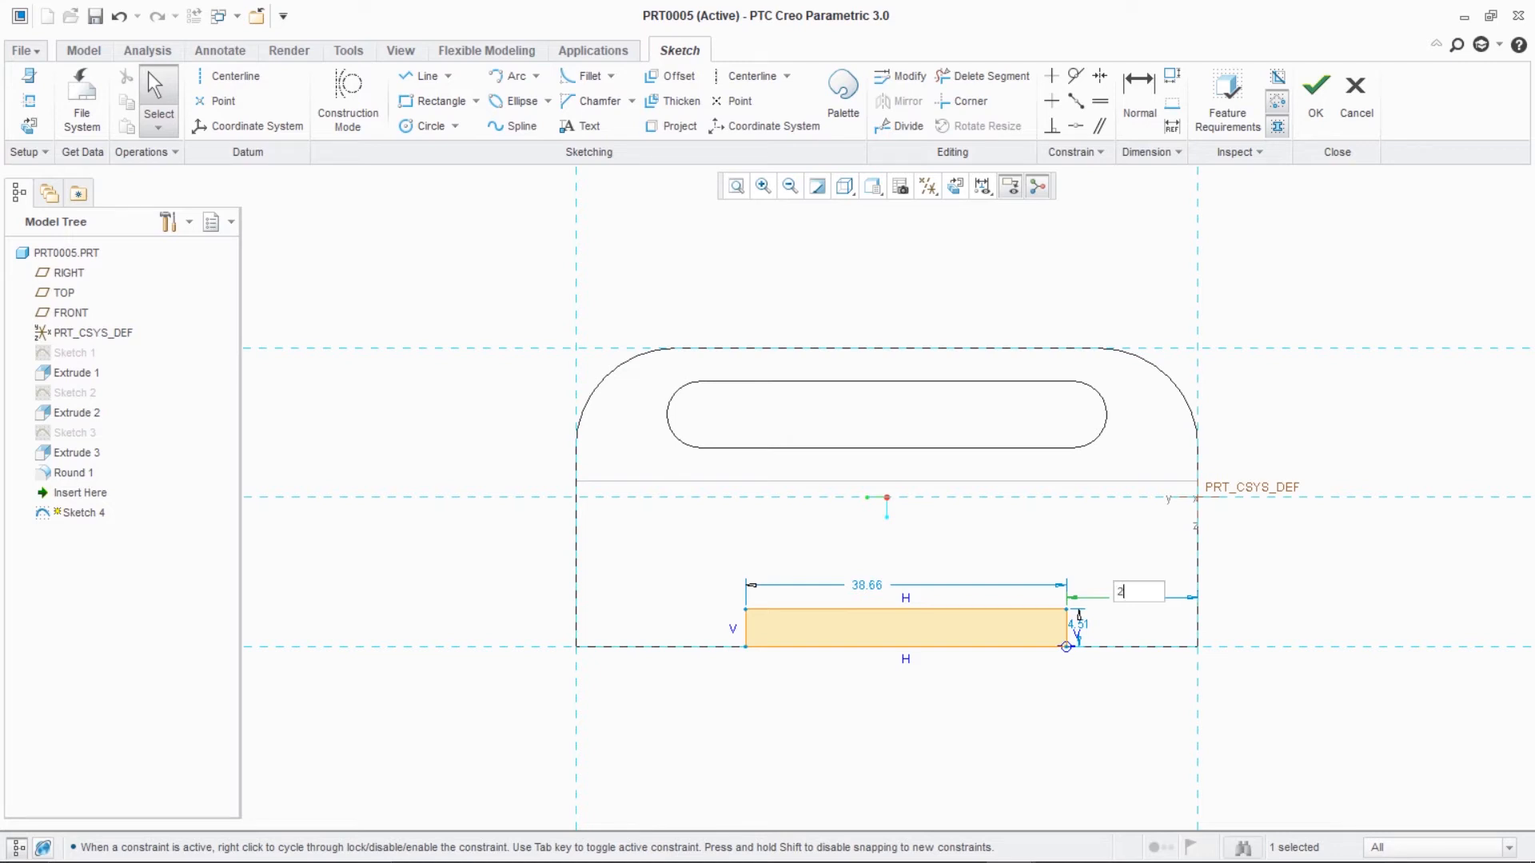
key("Return")
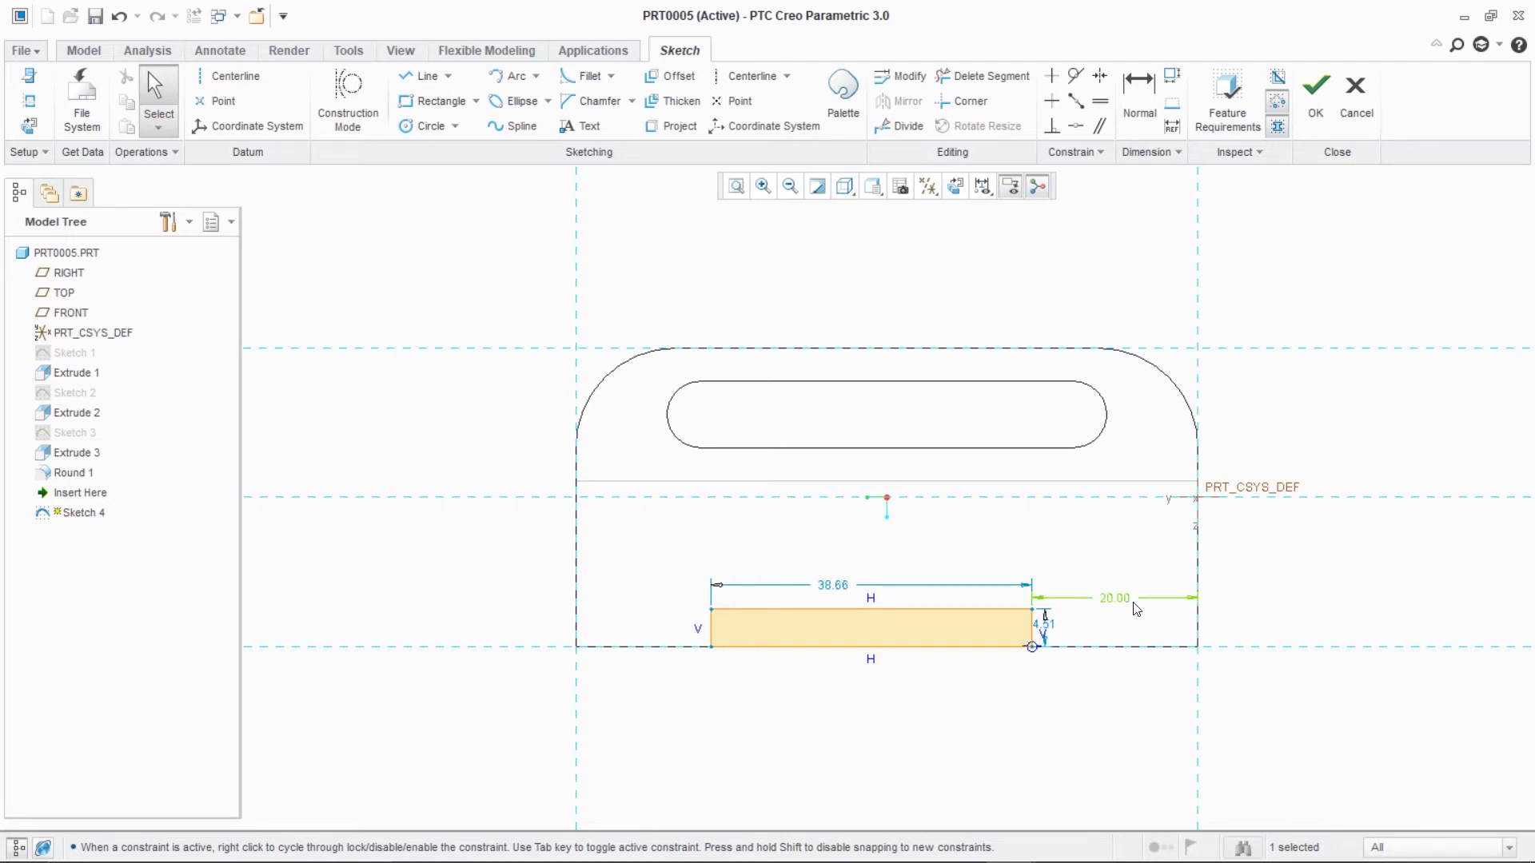
double_click(832, 586)
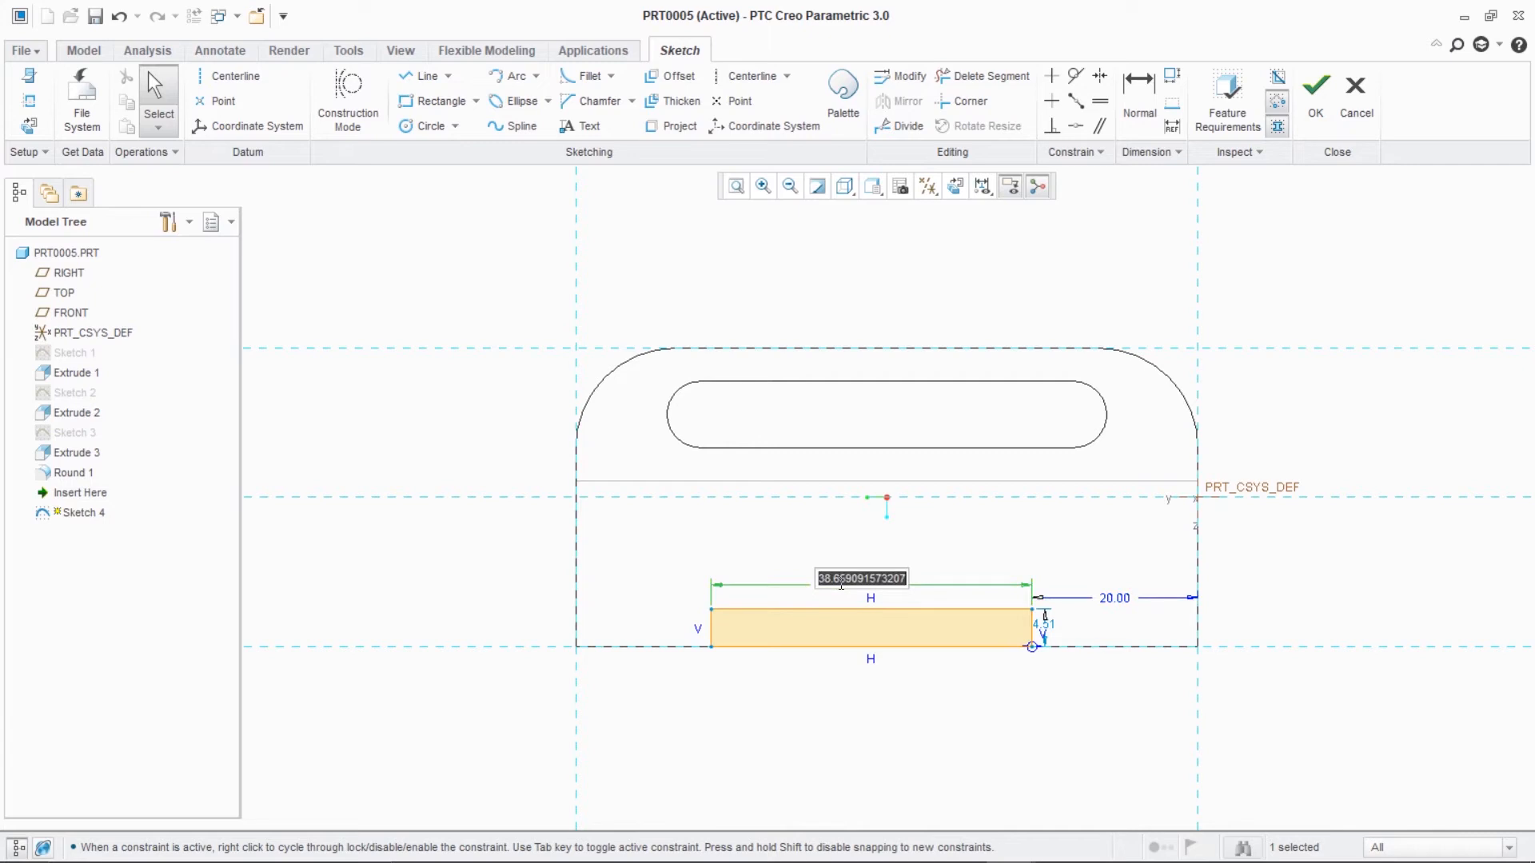
type("35")
key("Return")
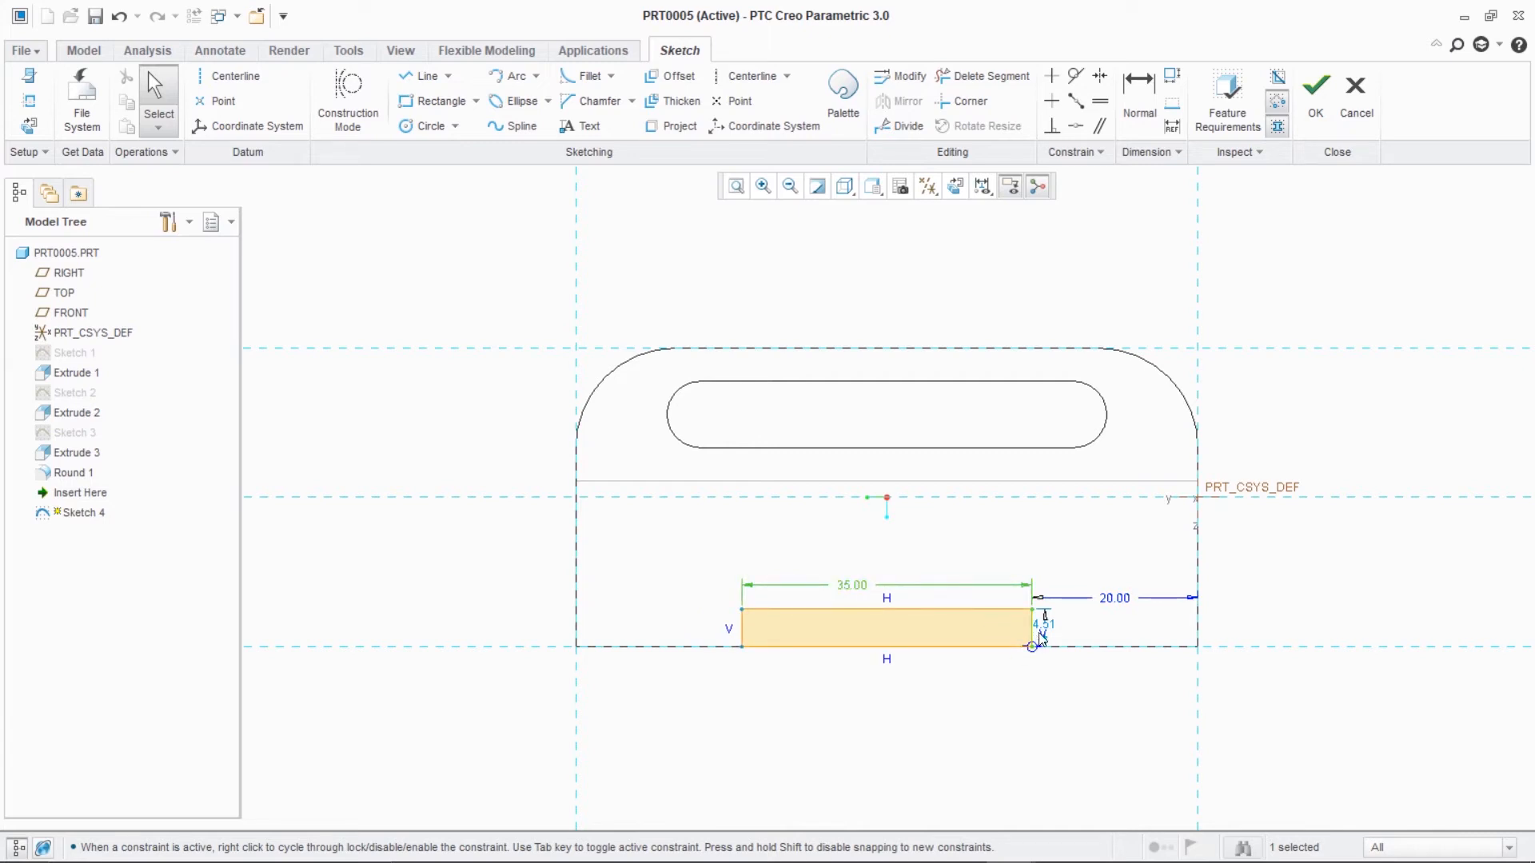
- Set the height of the rectangle on the side face to 12
double_click(1045, 625)
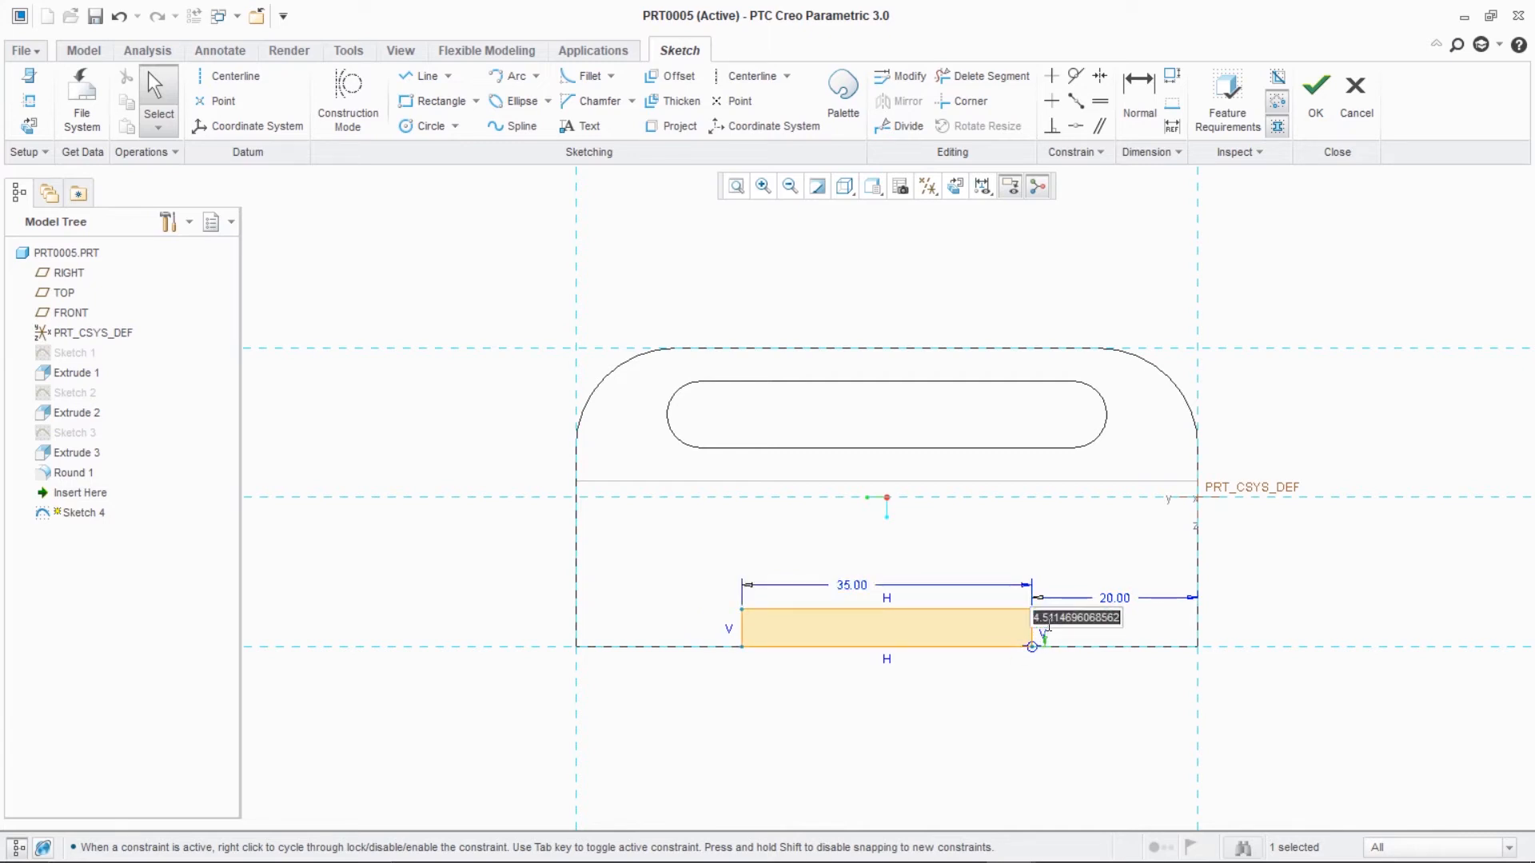
type("12")
key("Return")
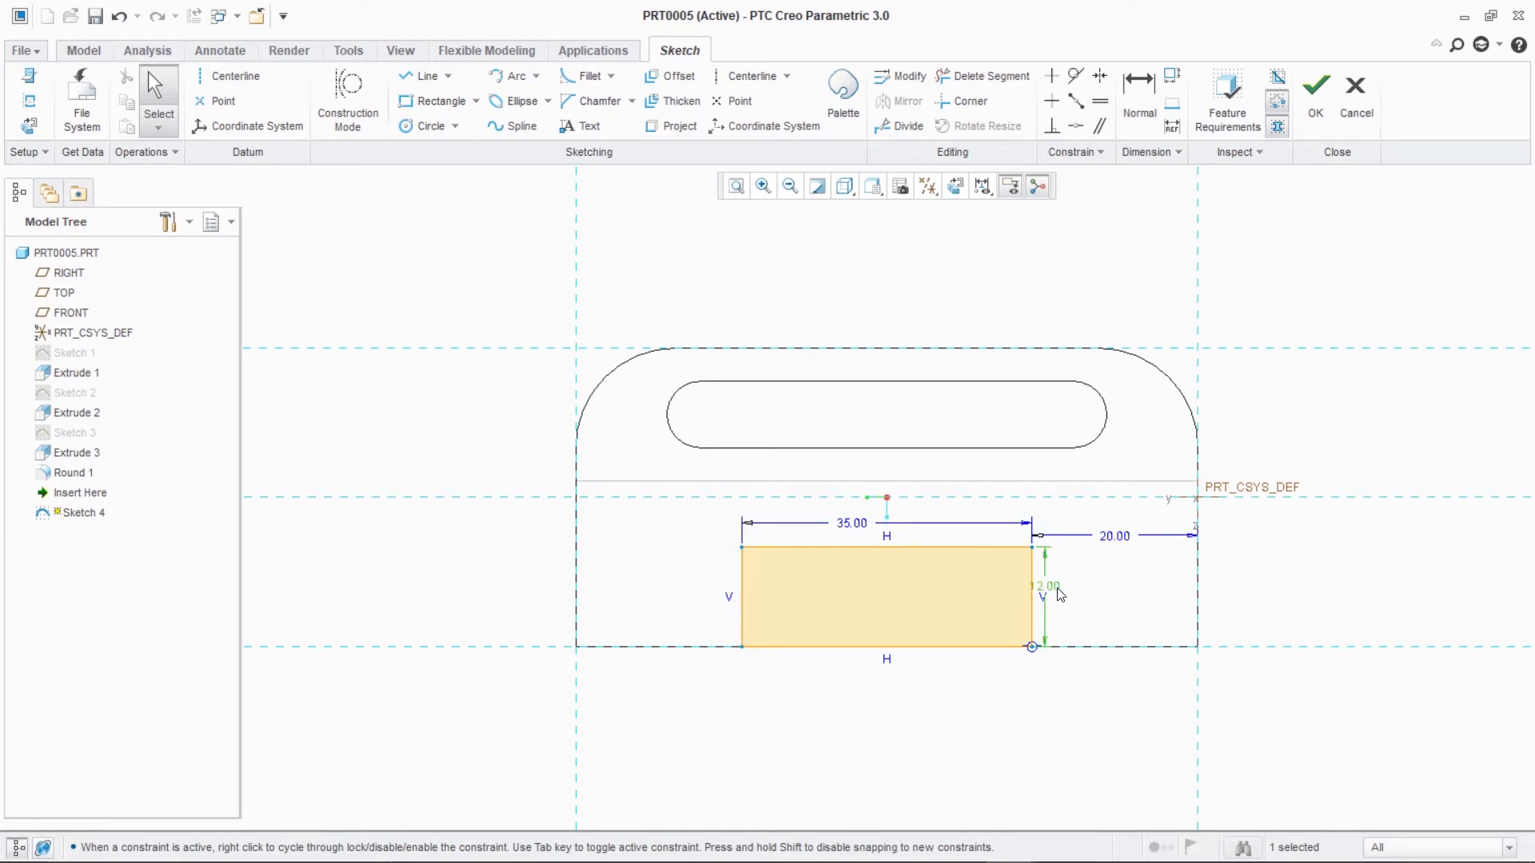
- Set the rectangle's height to 10 and finish the sketch
double_click(1056, 589)
type("10")
key("Return")
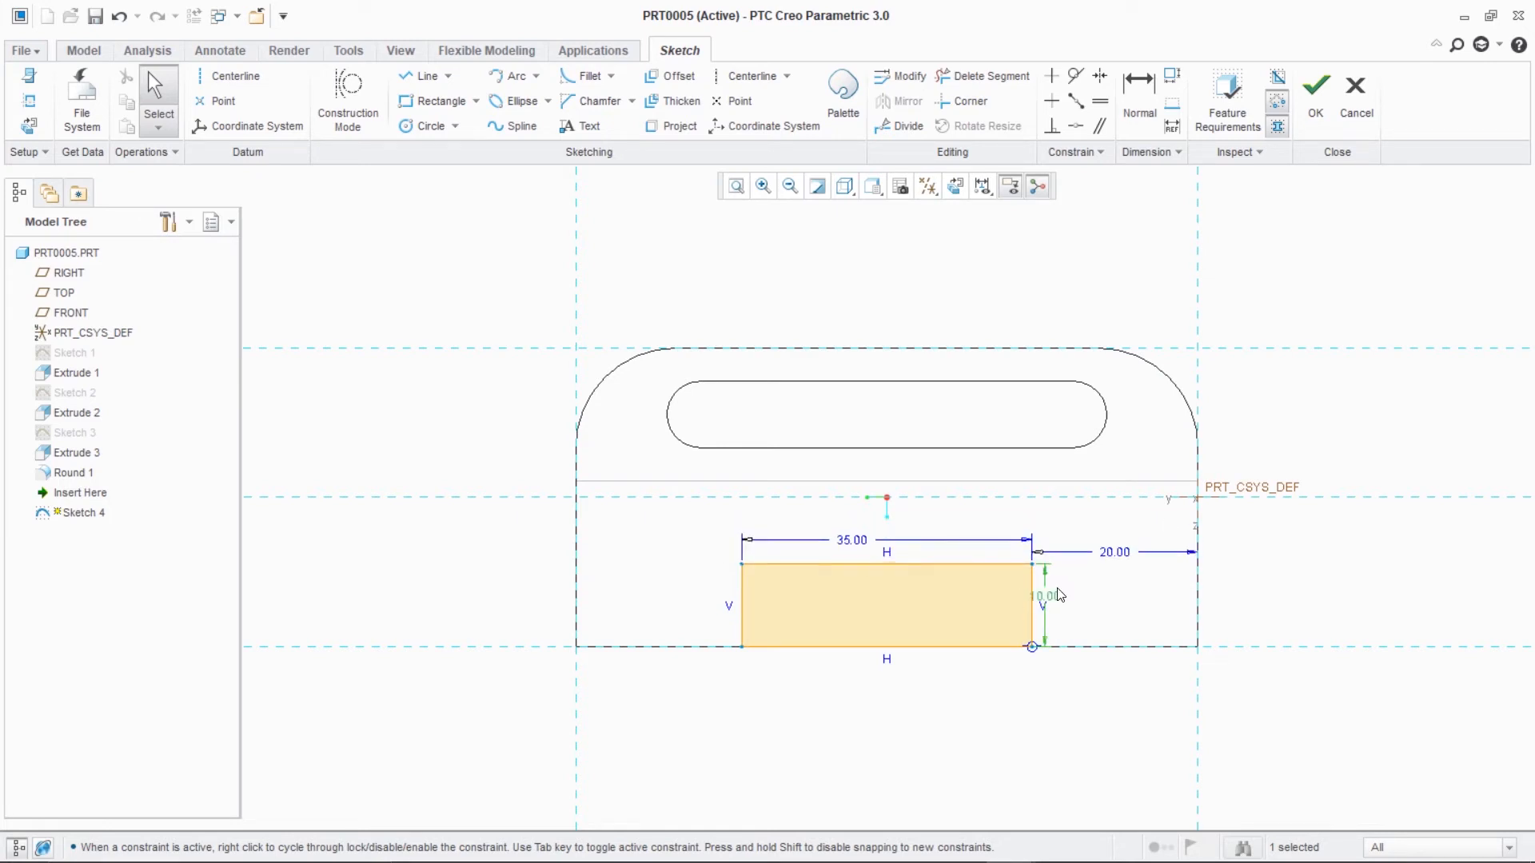
left_click(1312, 88)
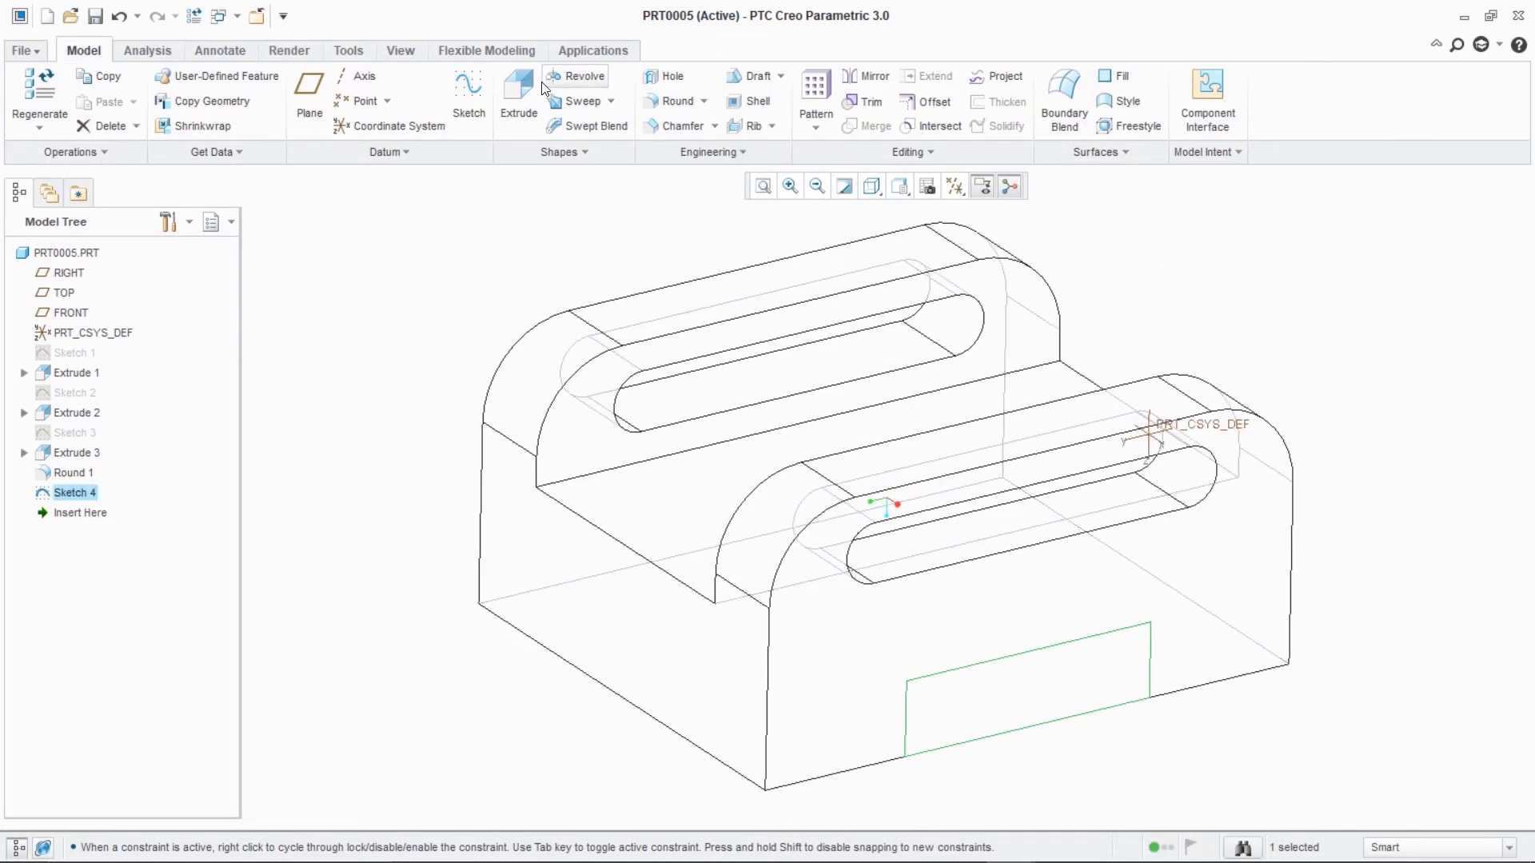
- Extrude the rectangle 50 outward from the slotted side face as a solid tab, with the model shaded with edges
left_click(519, 96)
left_click(983, 186)
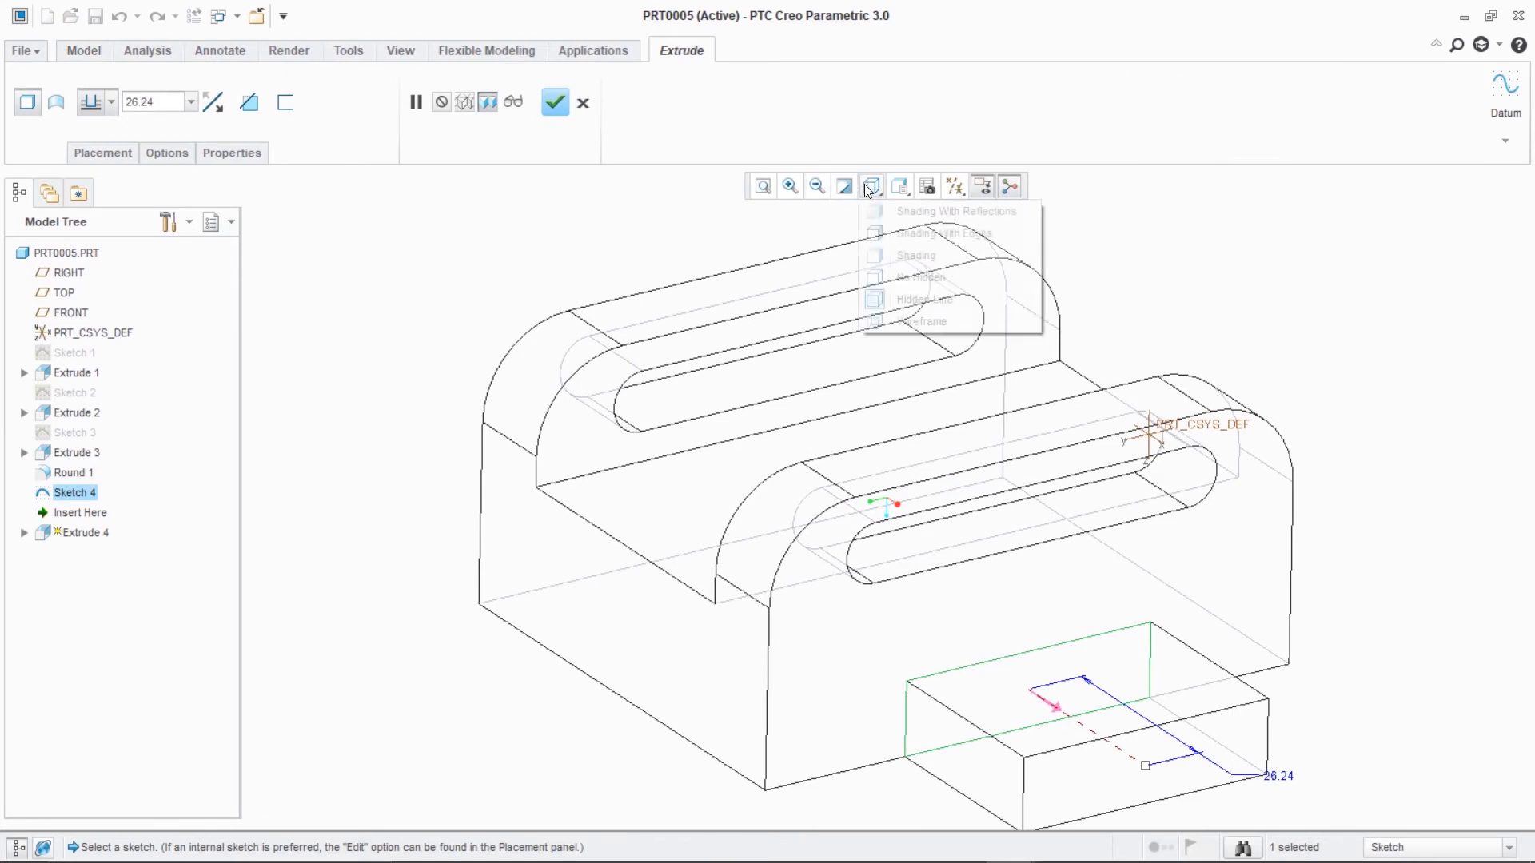
left_click(884, 234)
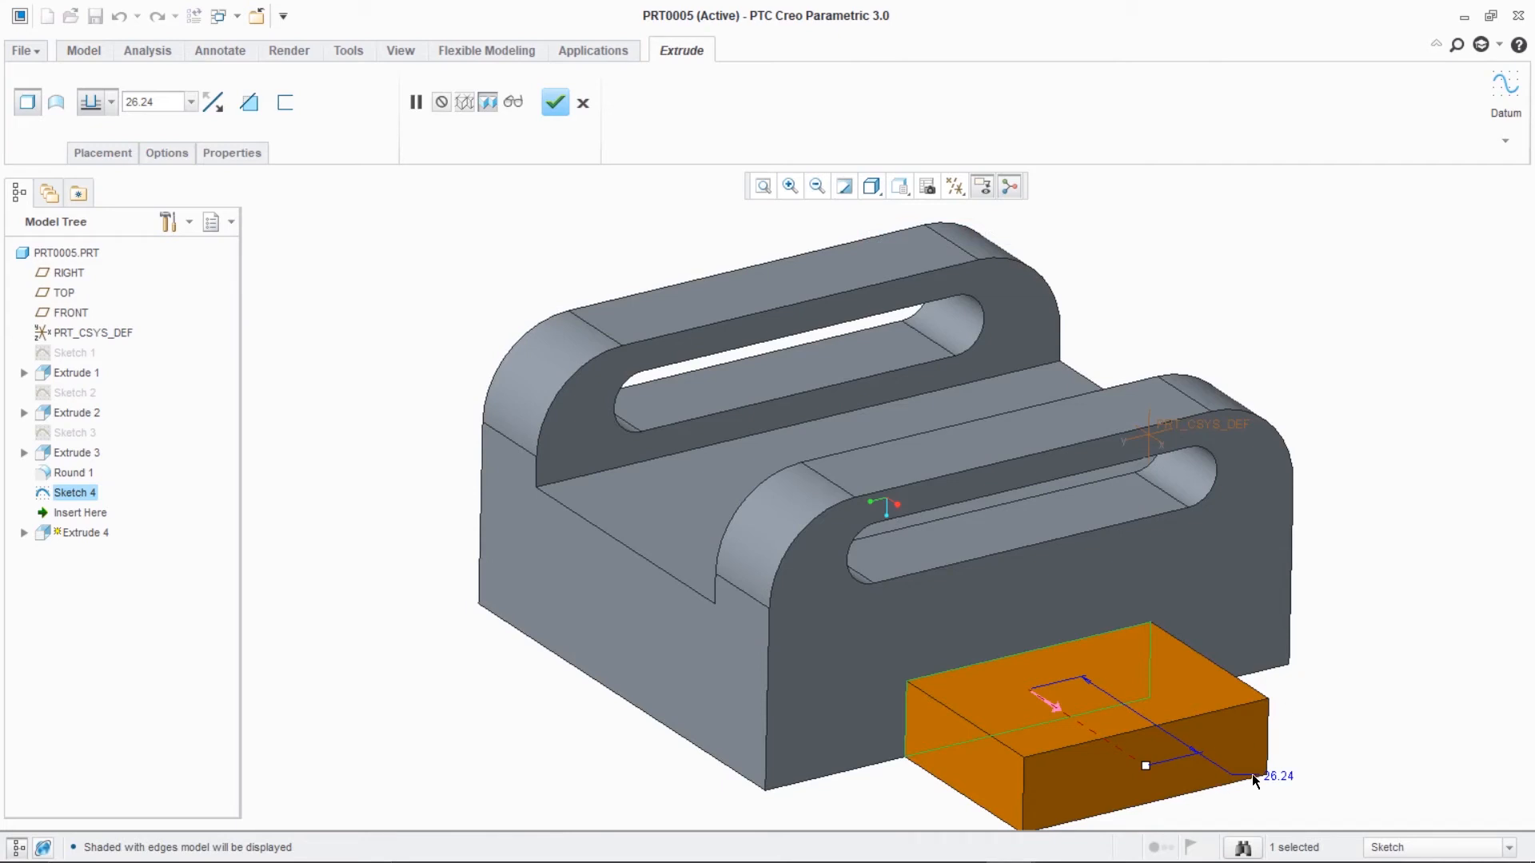
double_click(1276, 775)
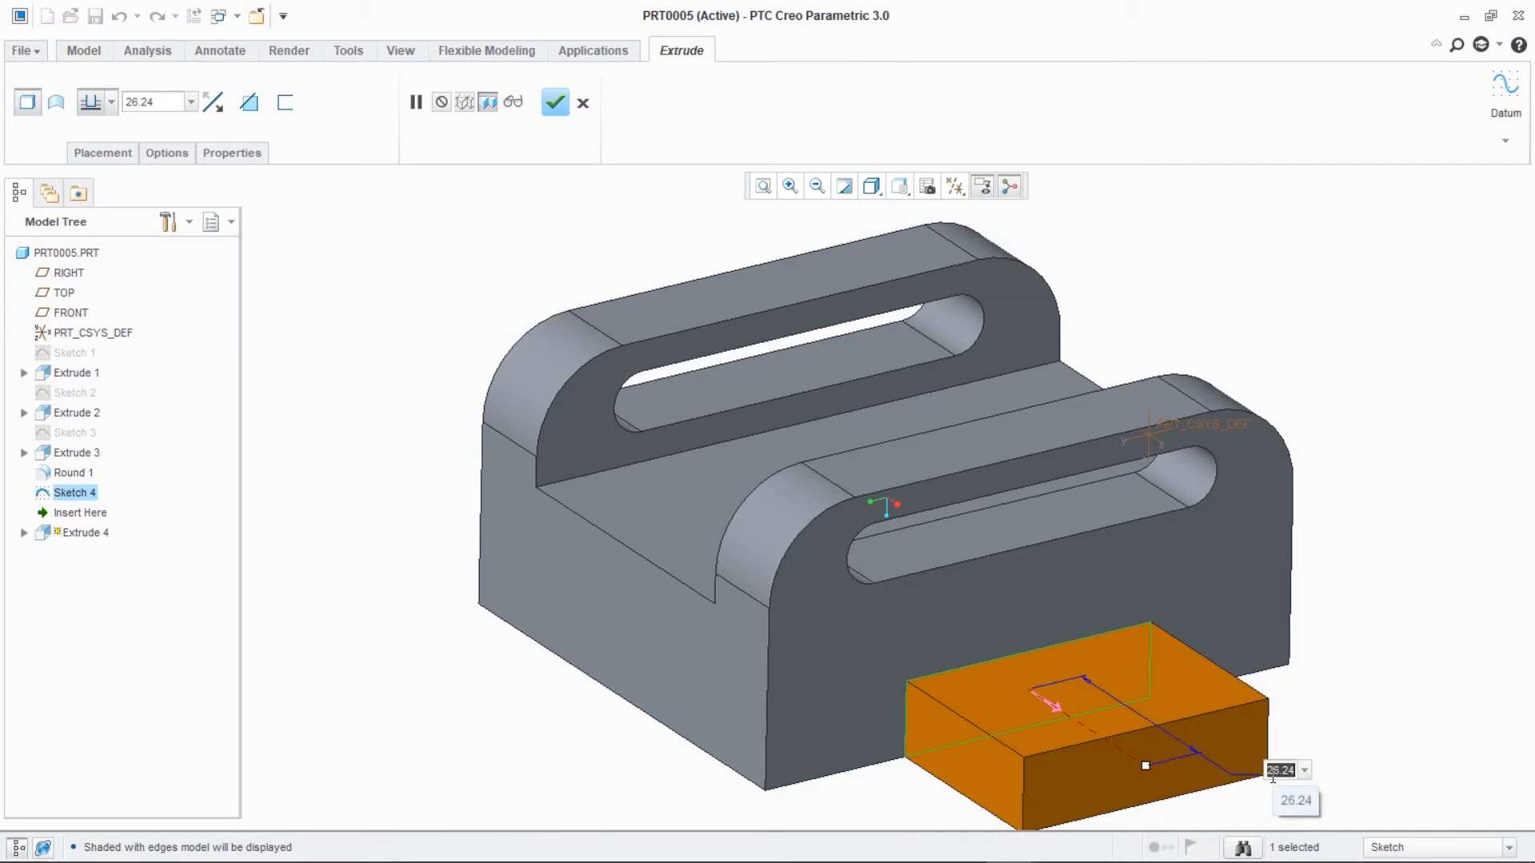
type("50")
key("Return")
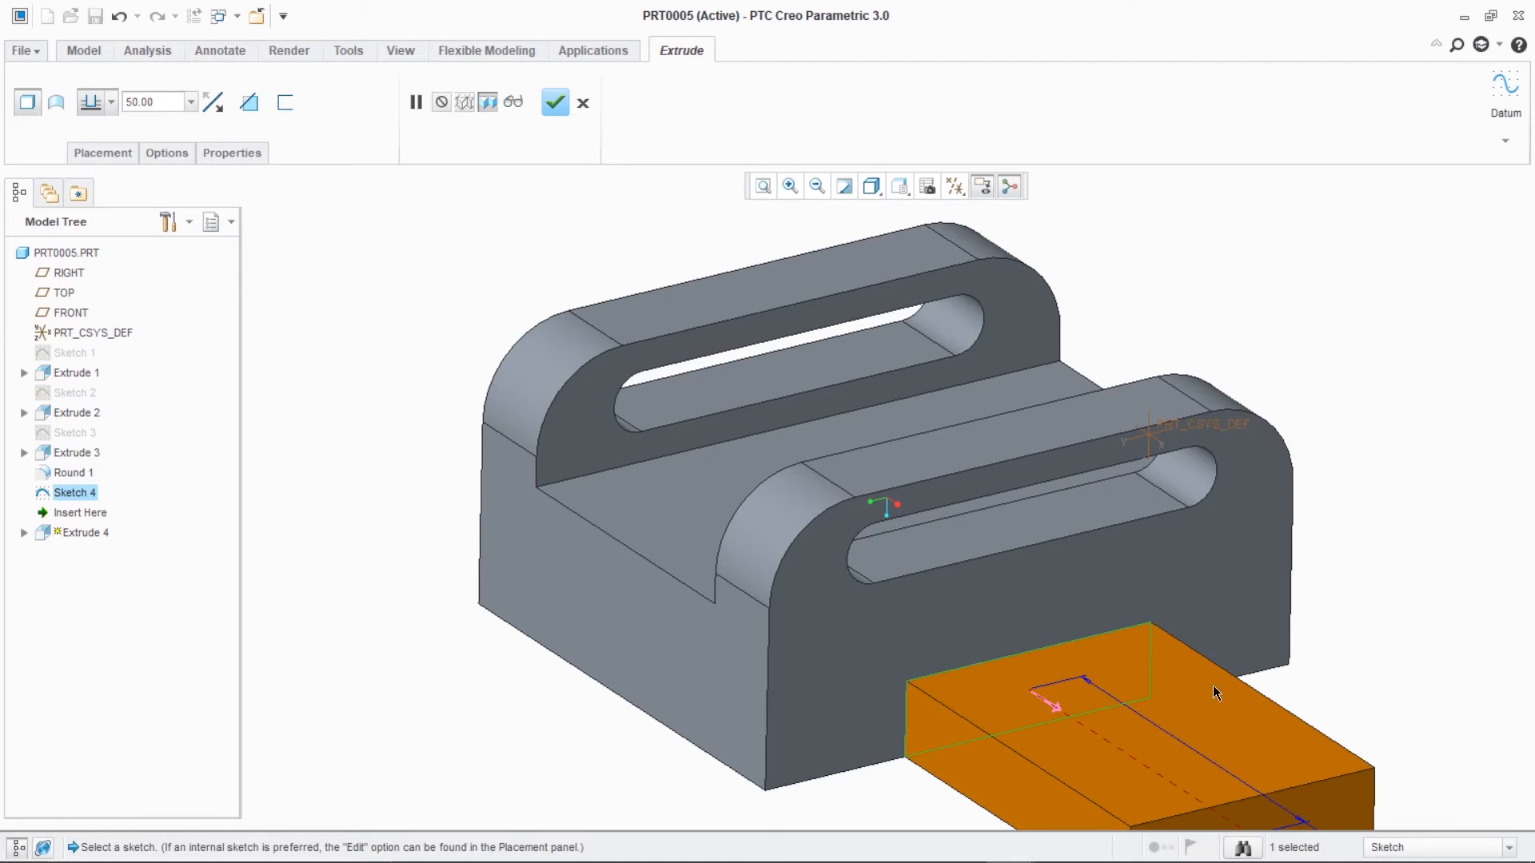
left_click(556, 103)
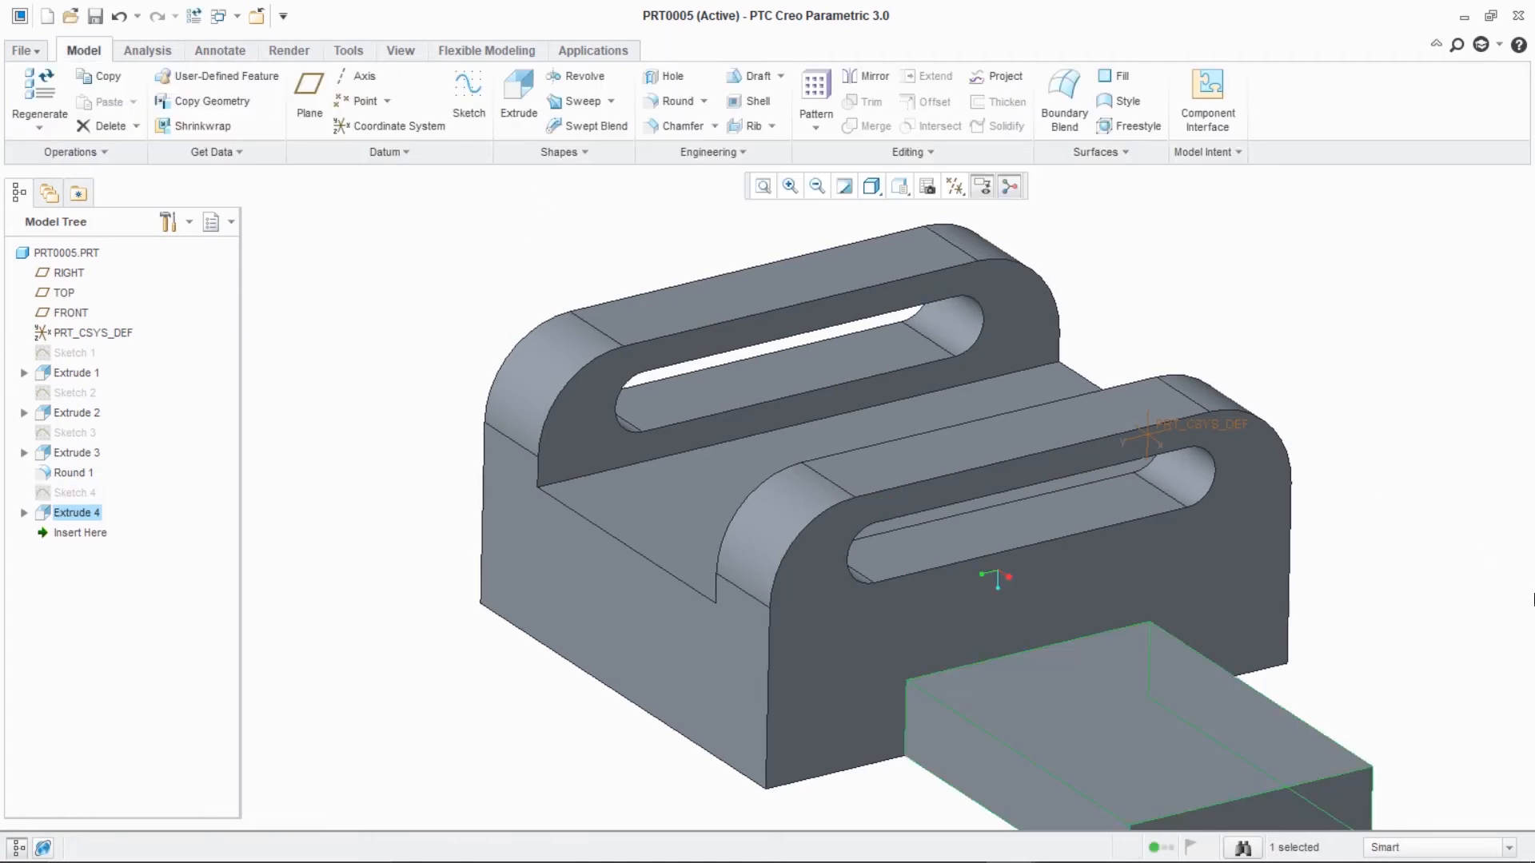
- Round both vertical edges at the tab's outer end with a radius of 20
middle_click_drag(1415, 551, 1391, 525)
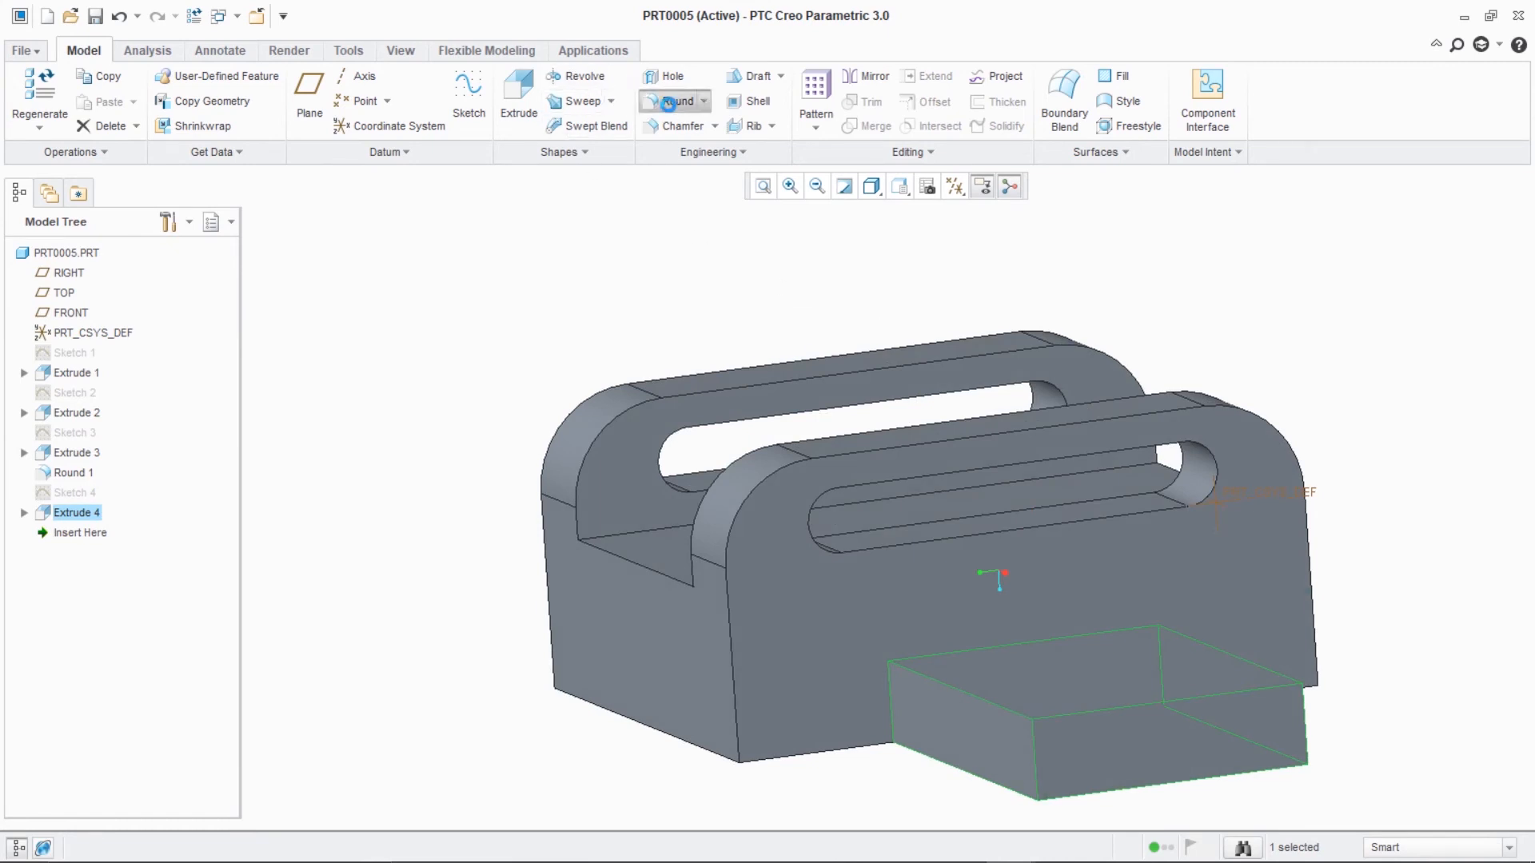
left_click(652, 102)
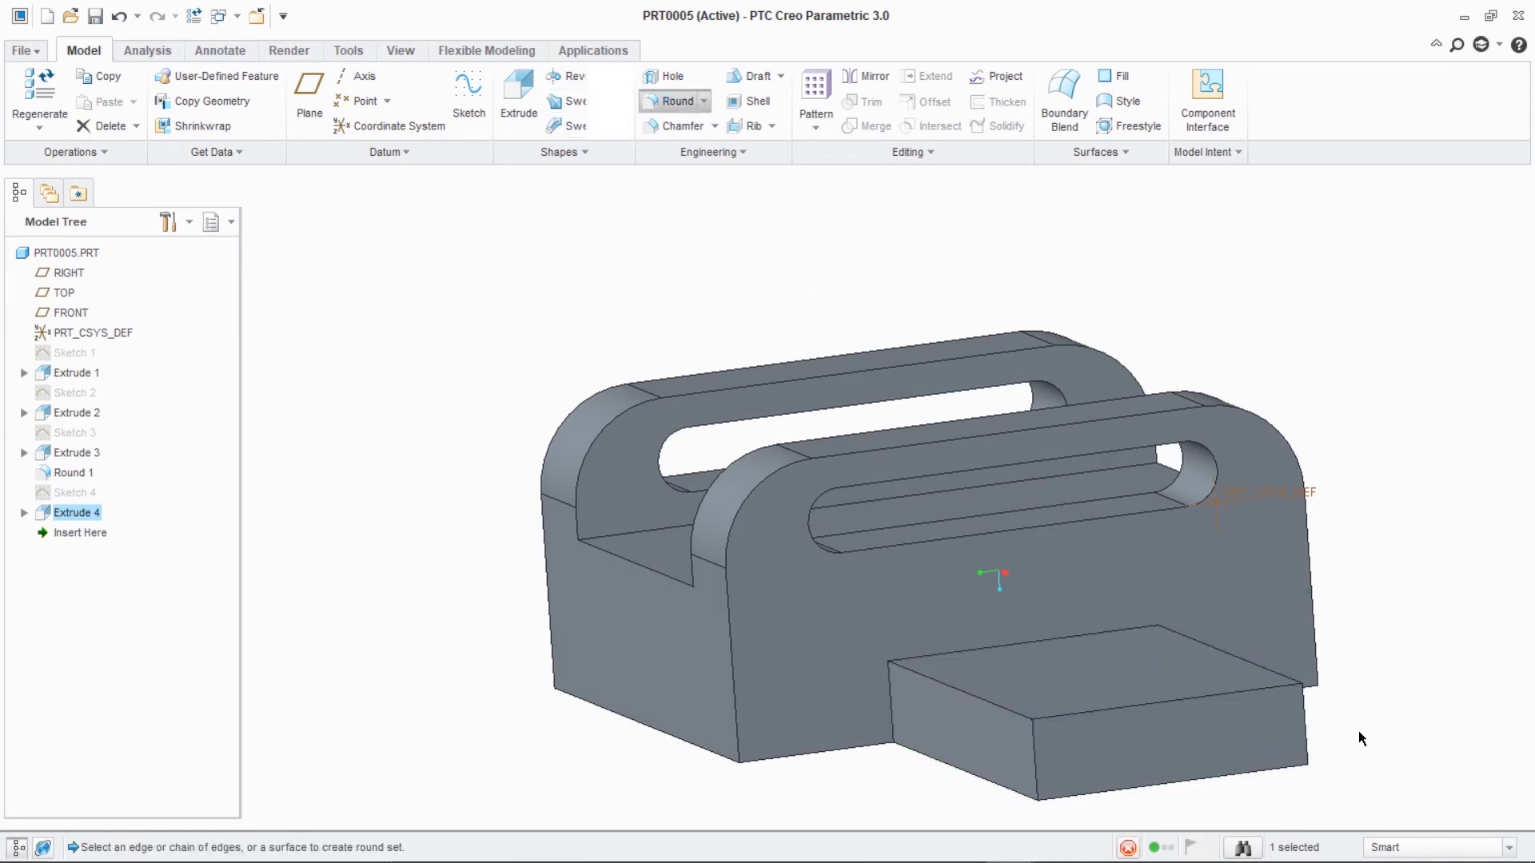
left_click(1034, 764)
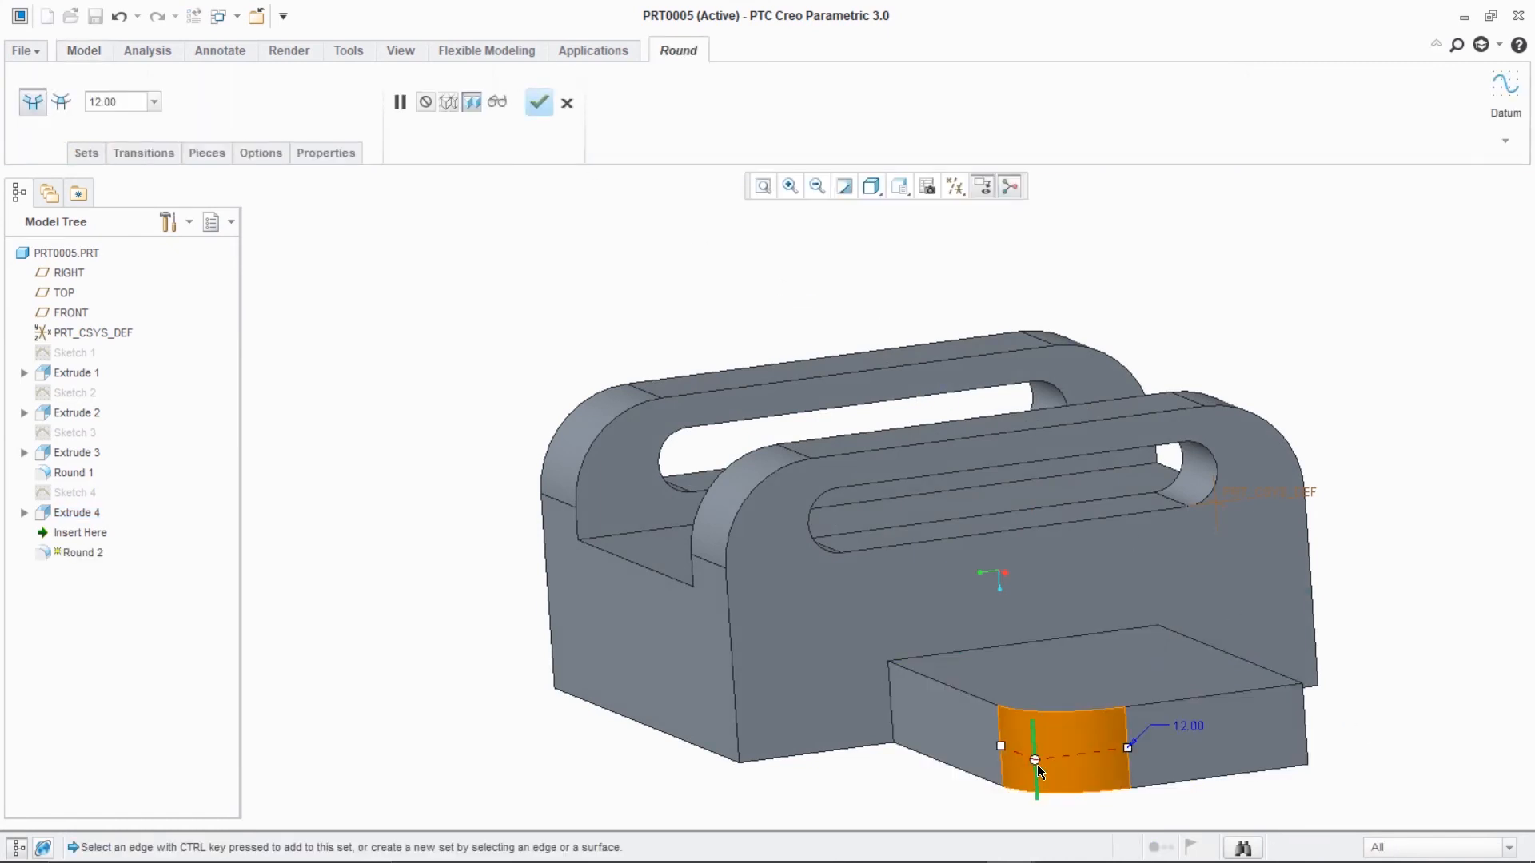
double_click(1191, 726)
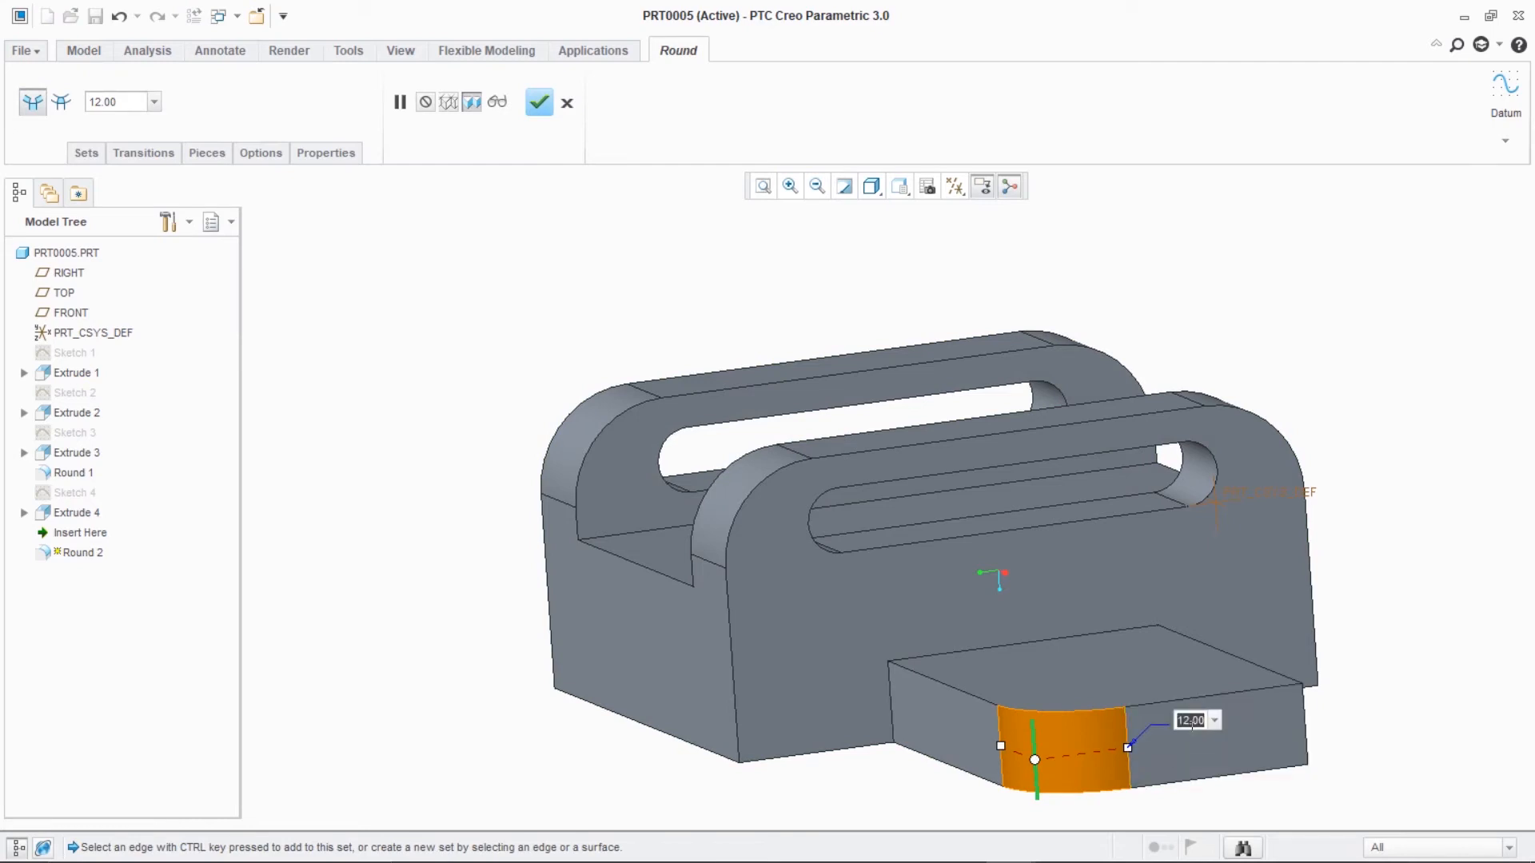
type("20")
key("Return")
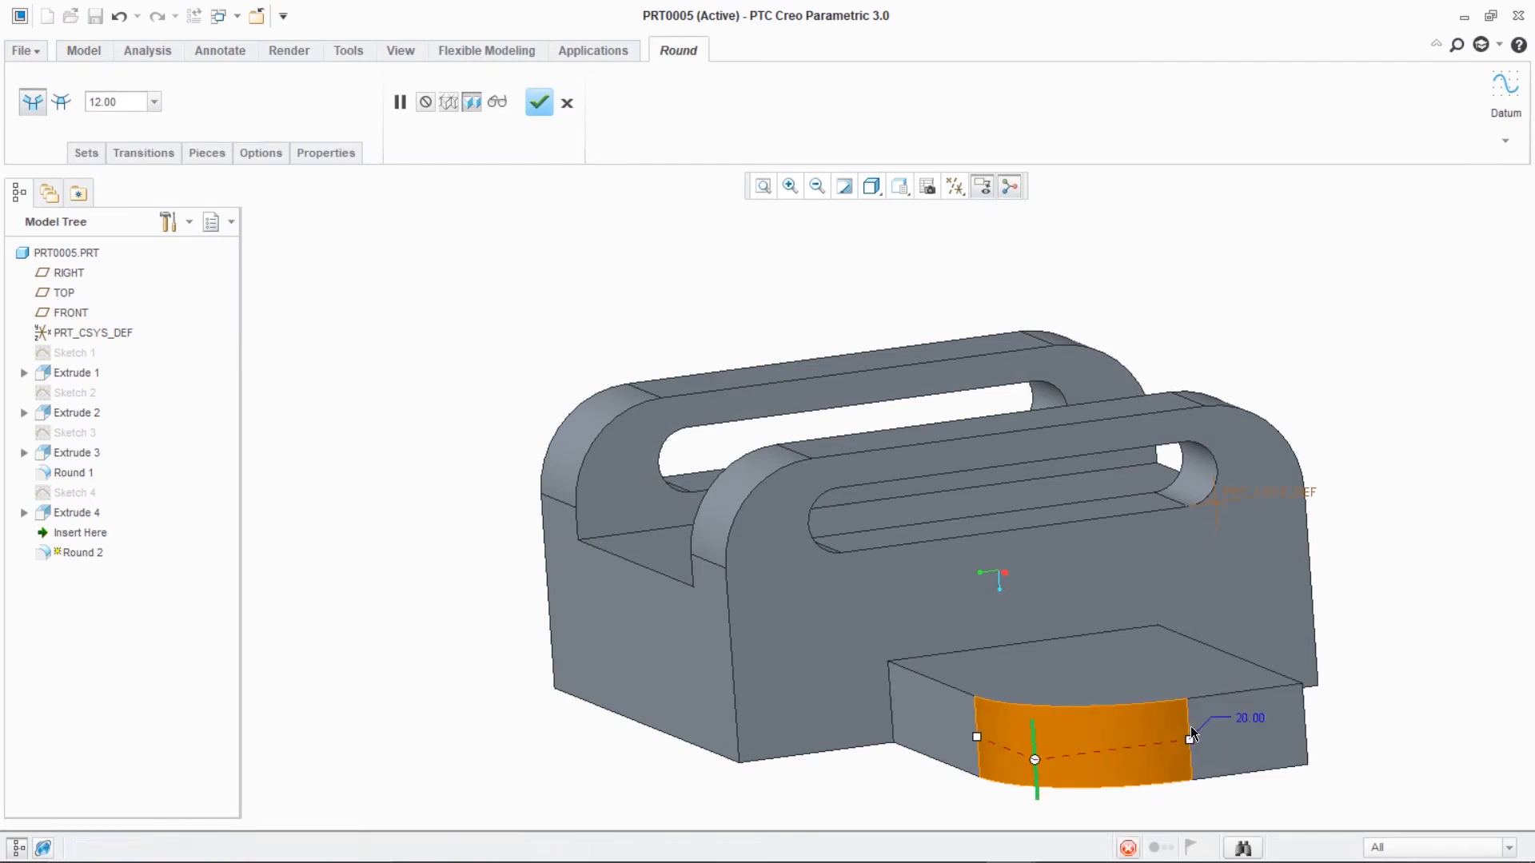
middle_click_drag(1432, 717, 1357, 750)
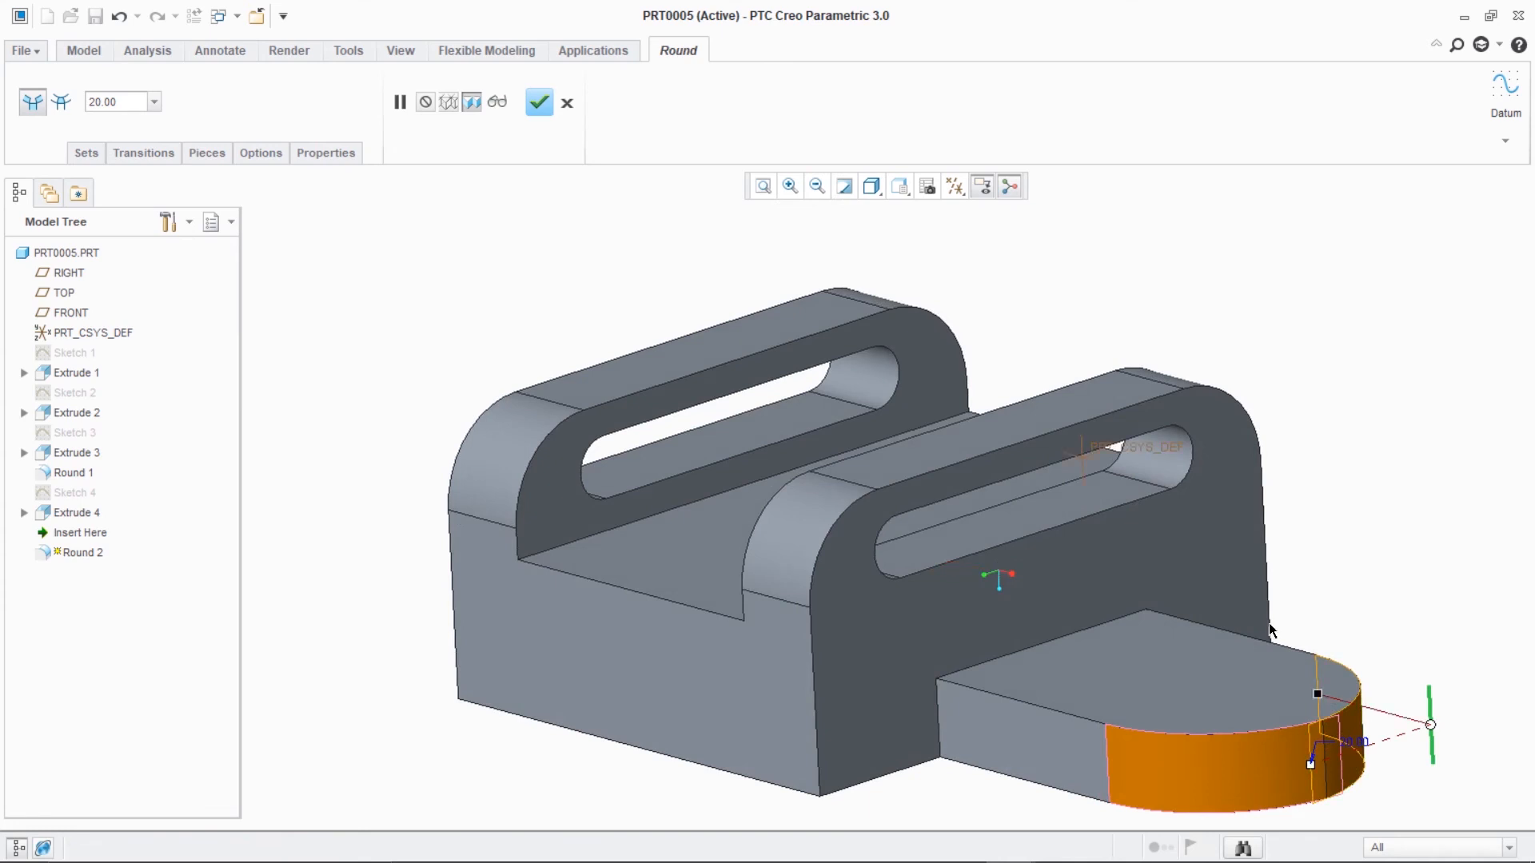
left_click(539, 103)
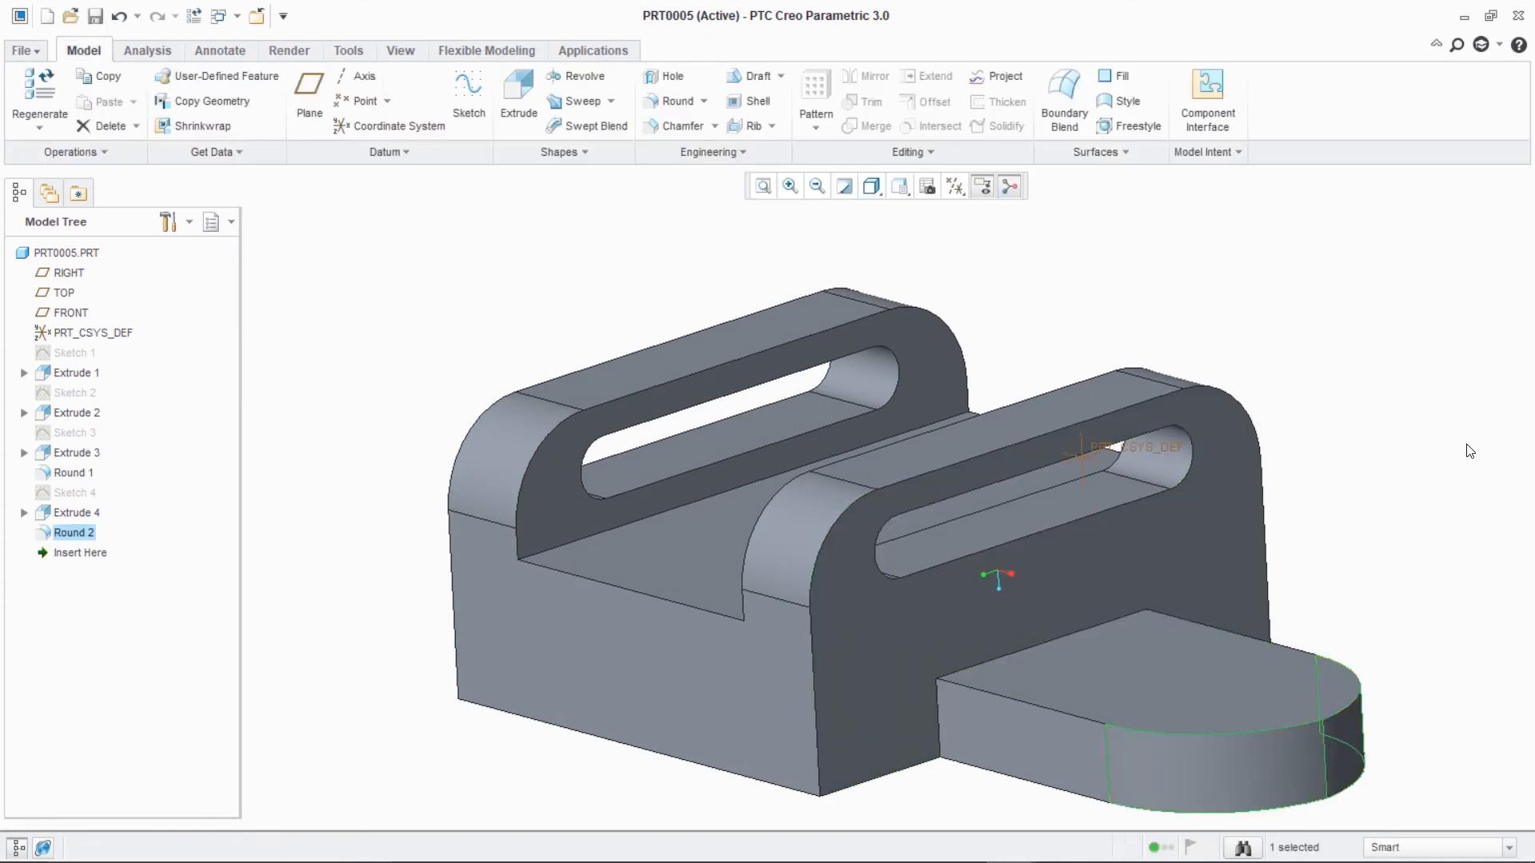
- Create a sketch on the tab's upper face and orient it to the 2D sketch view
middle_click_drag(1039, 607, 1183, 720)
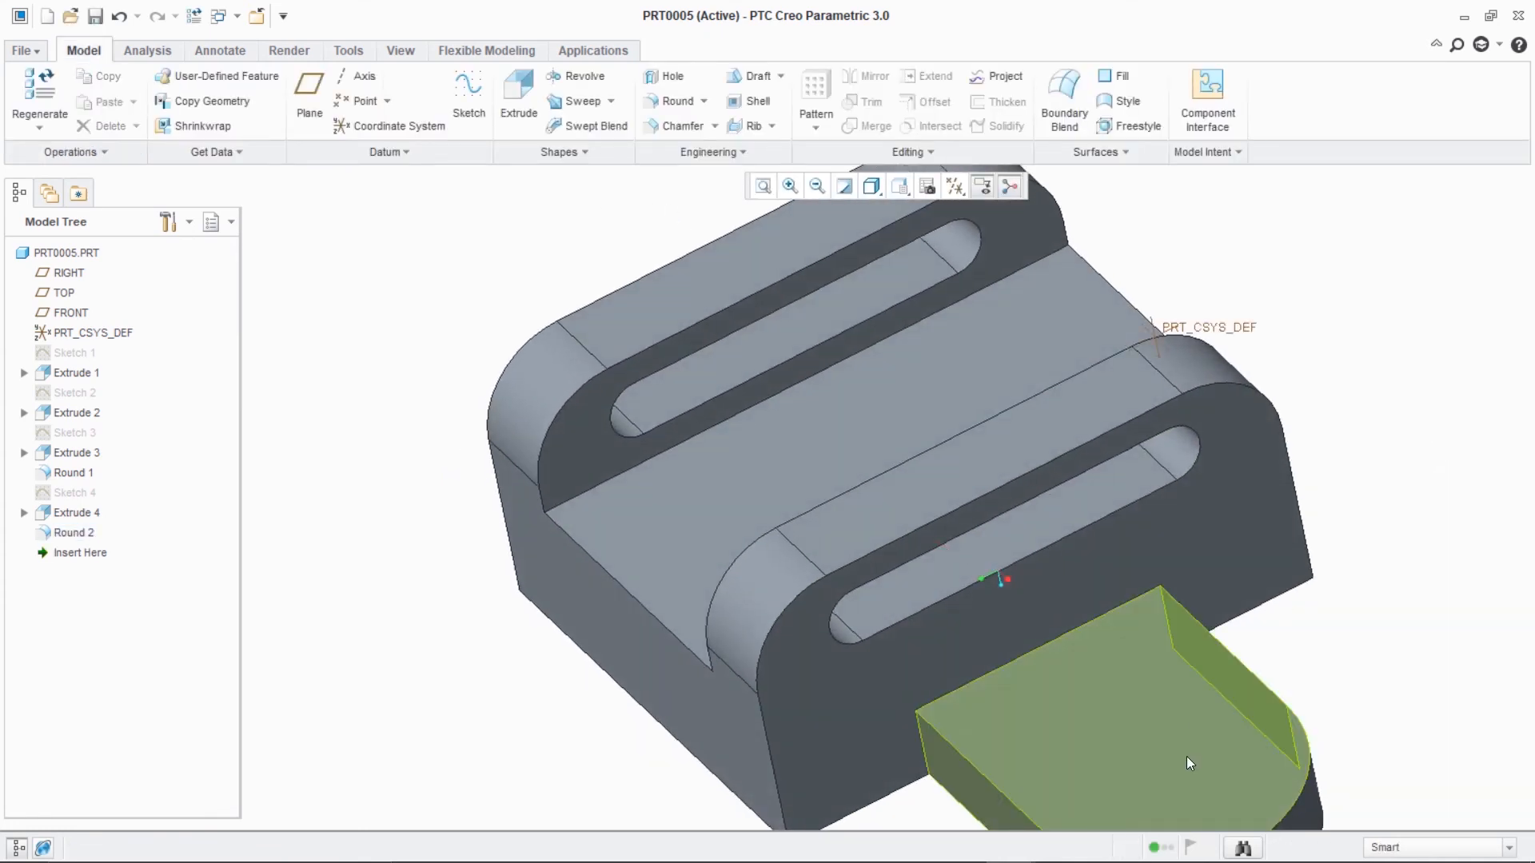
left_click(1183, 794)
left_click(1184, 795)
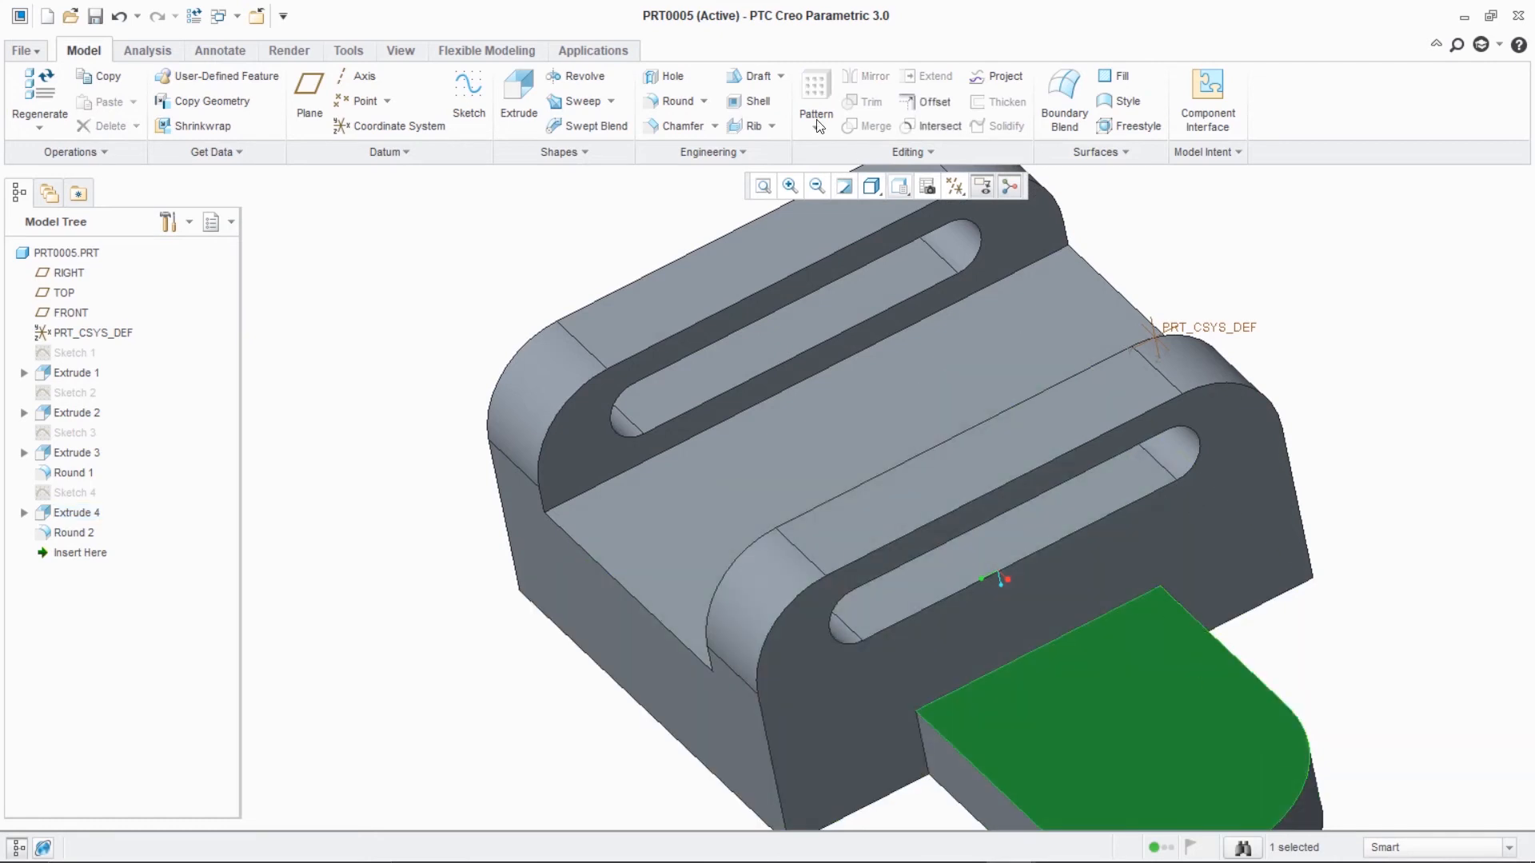
left_click(470, 92)
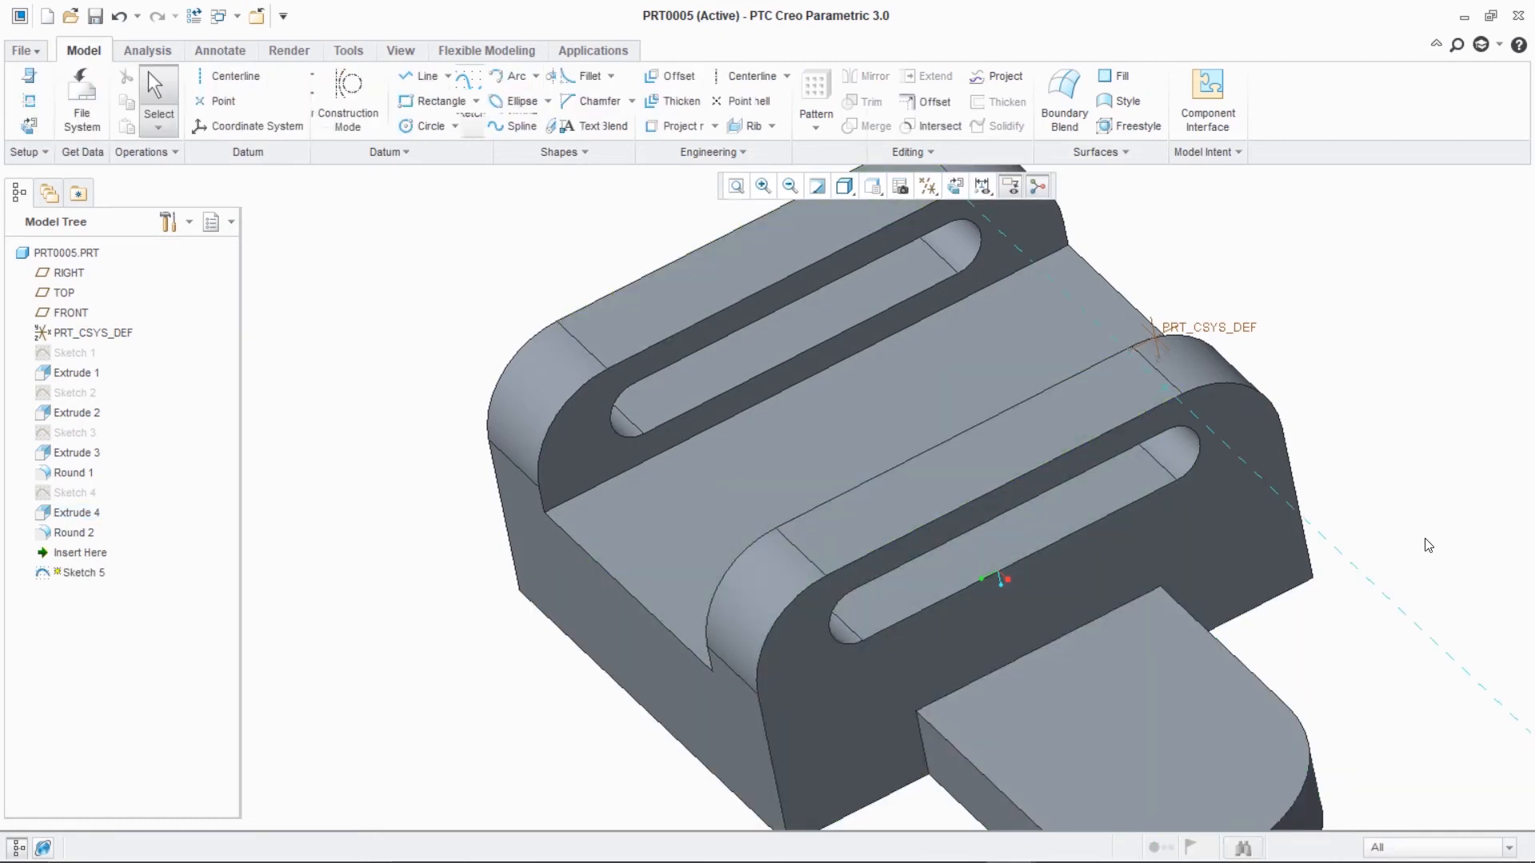
left_click(957, 188)
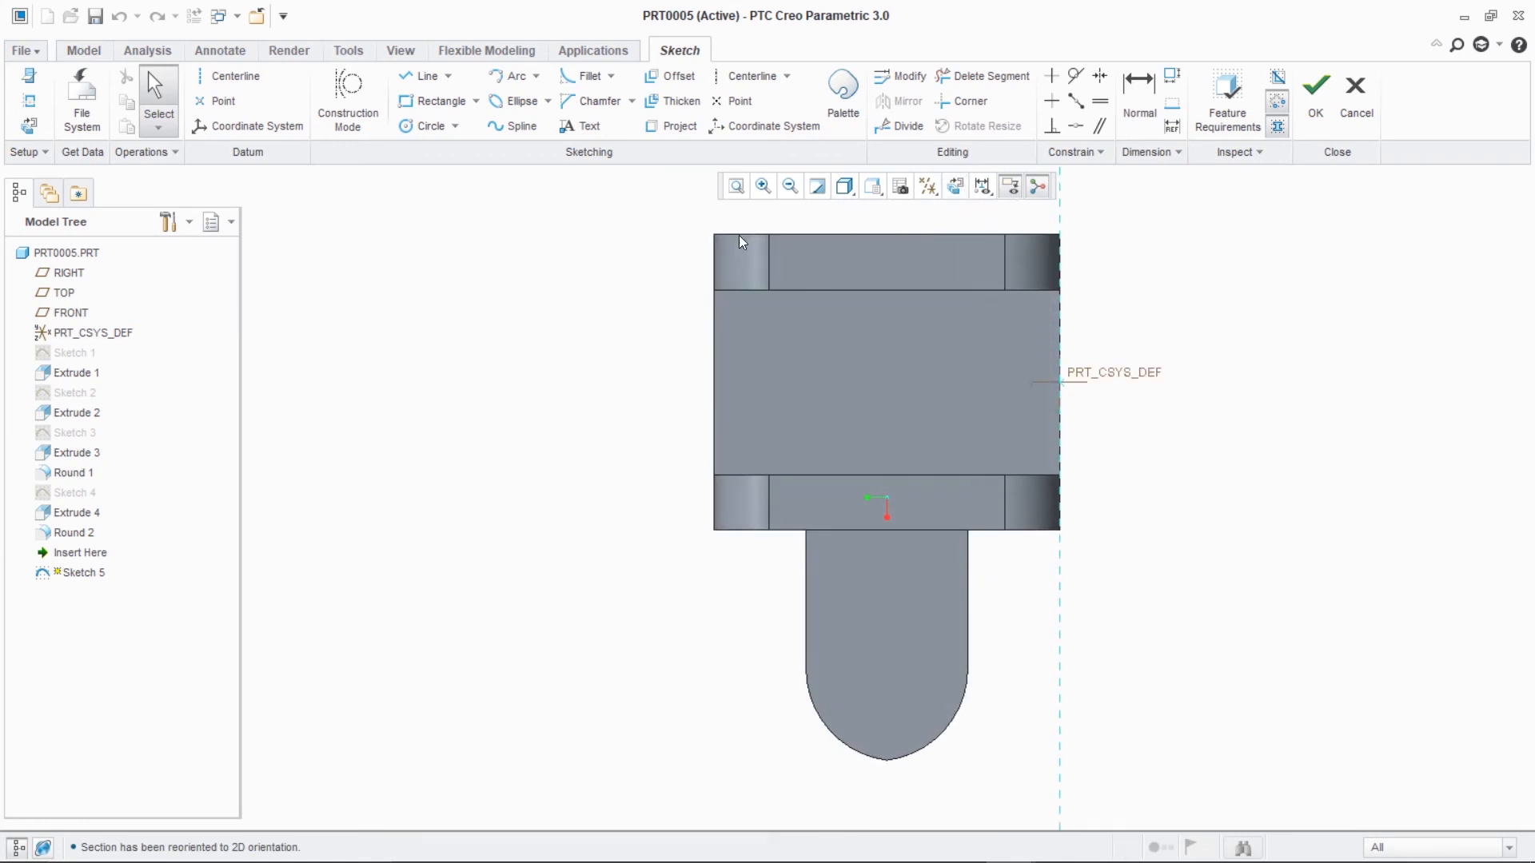
- Set the sketch's orientation reference to face Left and display hidden lines in grey
left_click(28, 74)
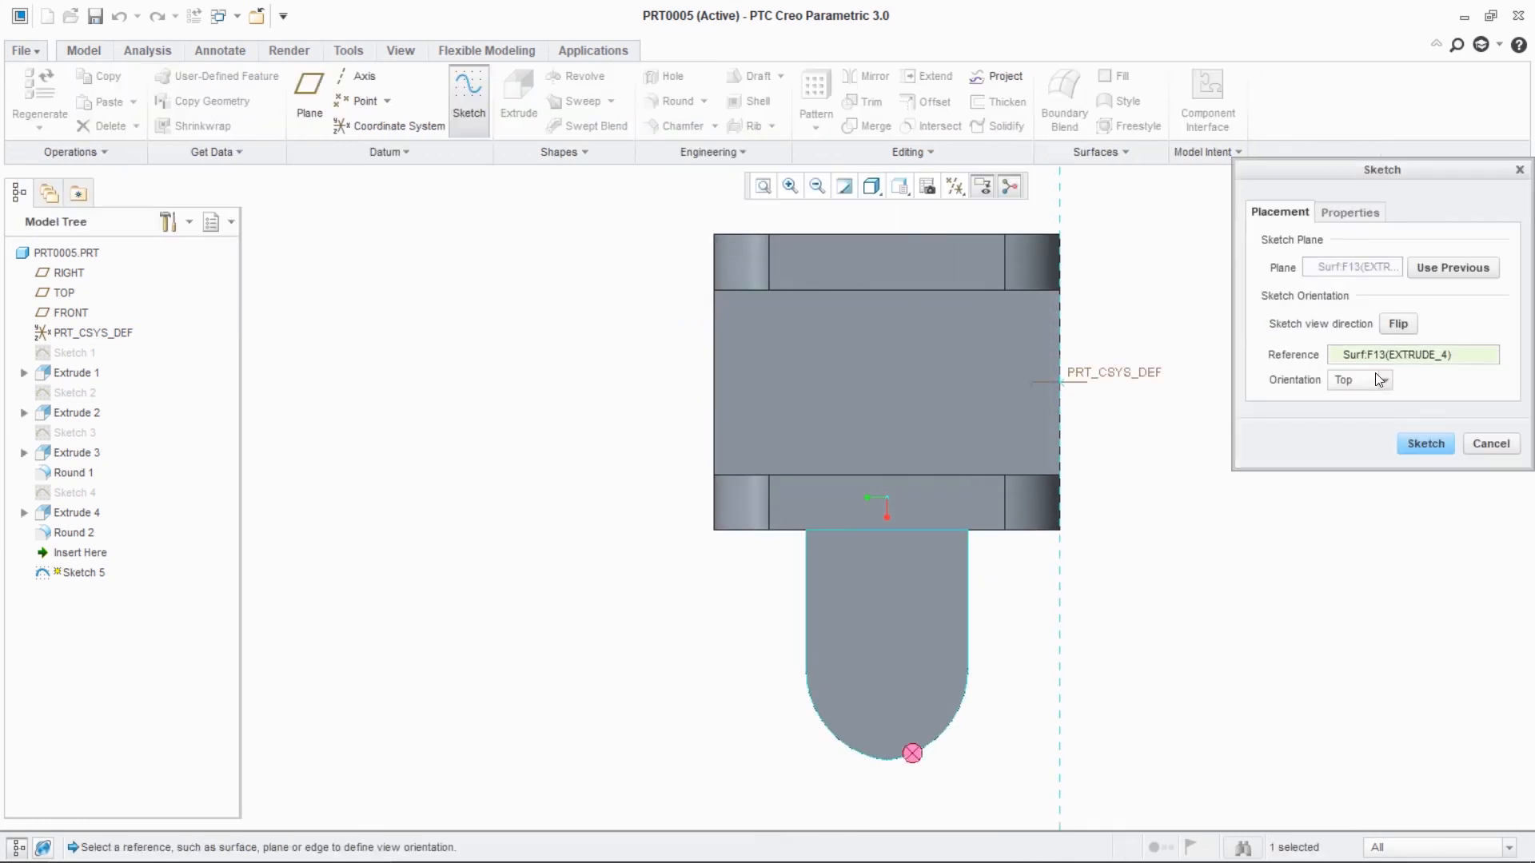
left_click(1386, 381)
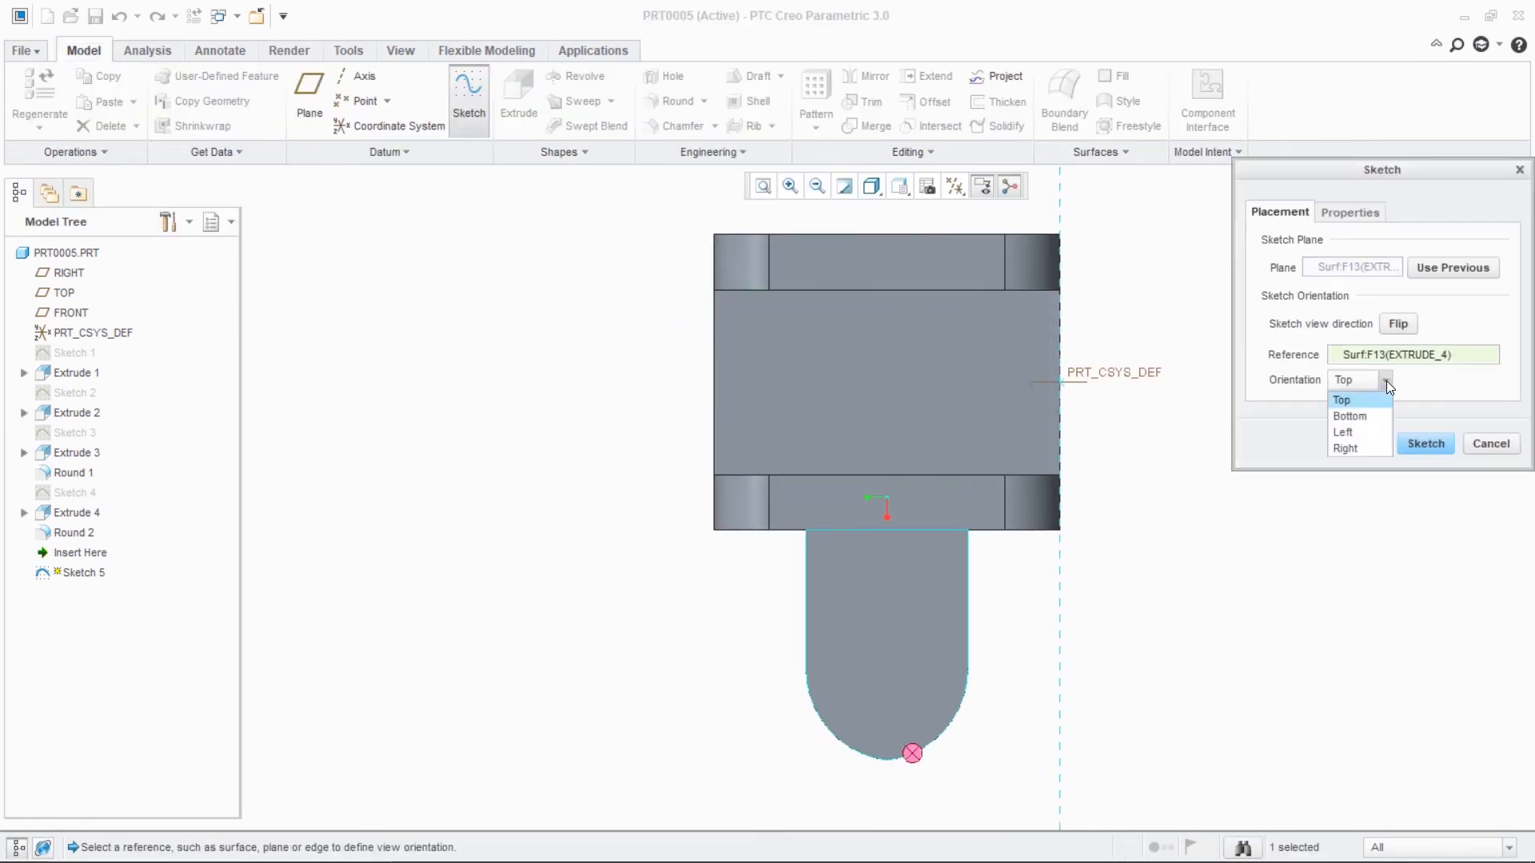
left_click(1368, 428)
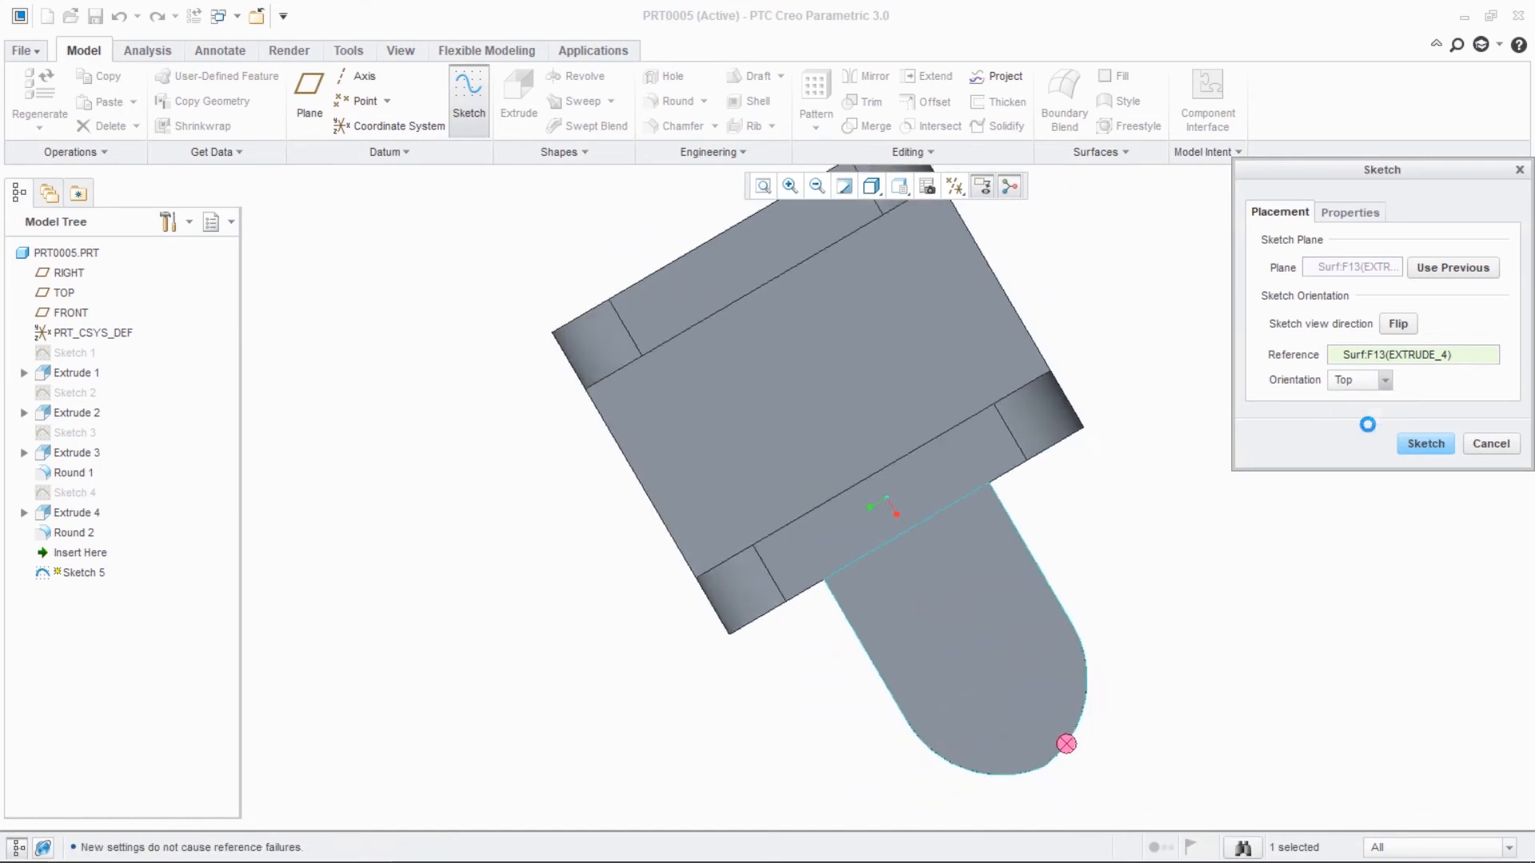
left_click(1426, 445)
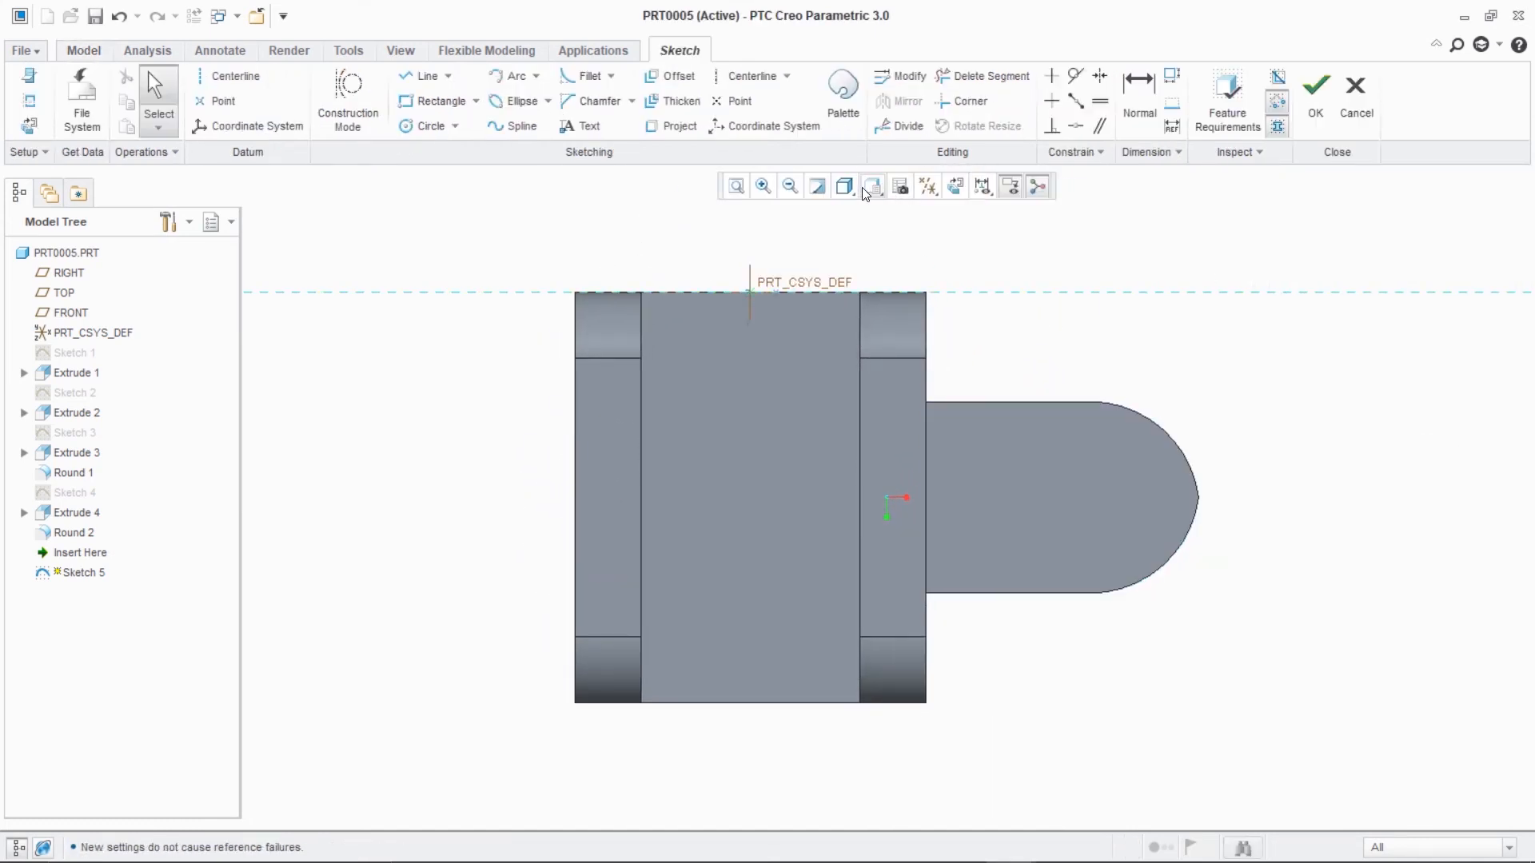
left_click(872, 187)
left_click(896, 297)
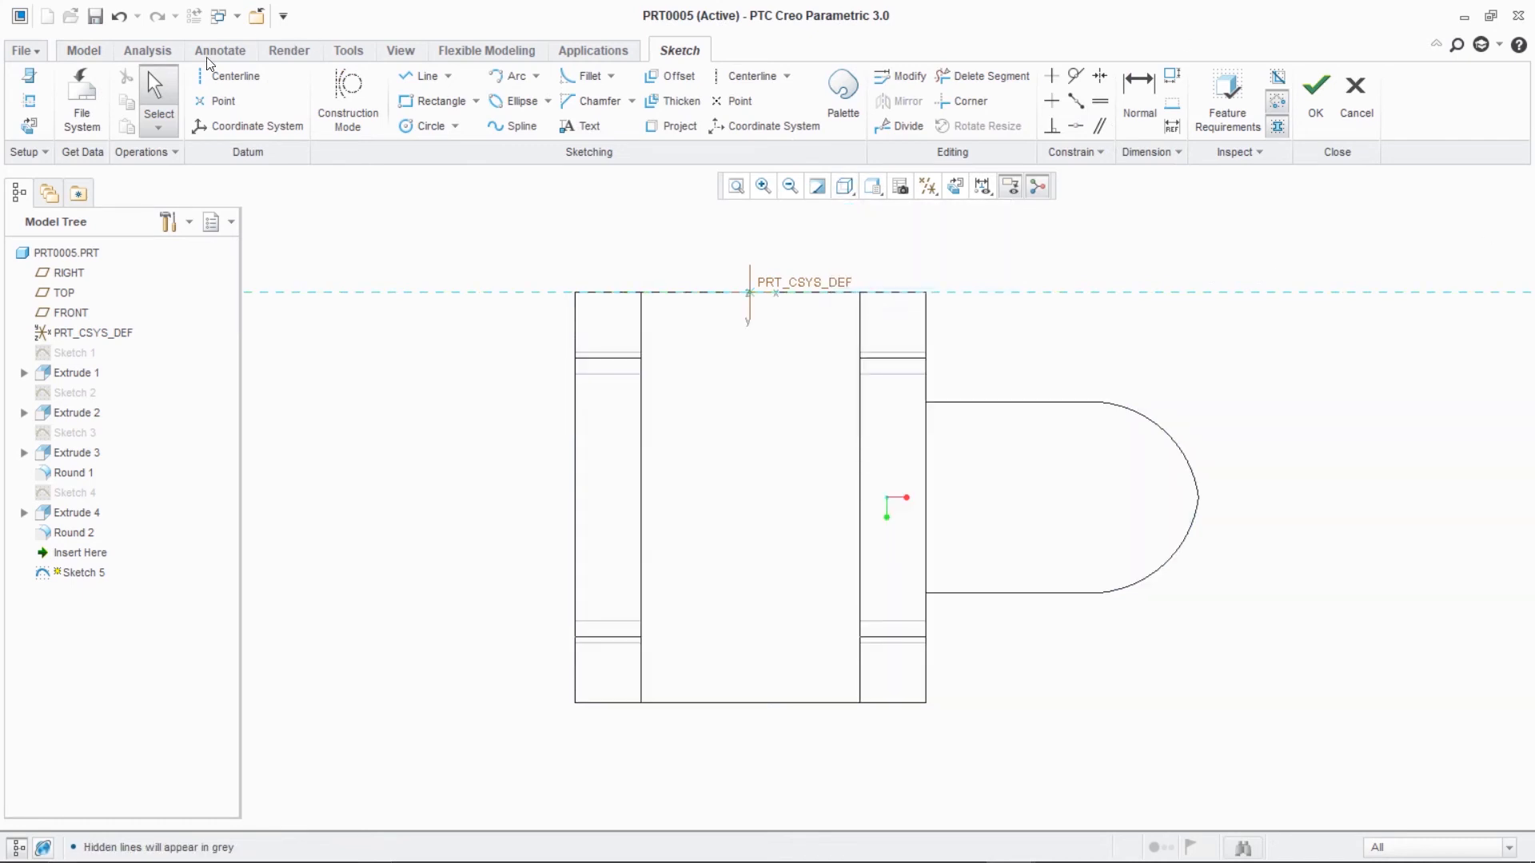
- Add the tab's lower straight edge and both rounded end arcs as sketch references
left_click(29, 101)
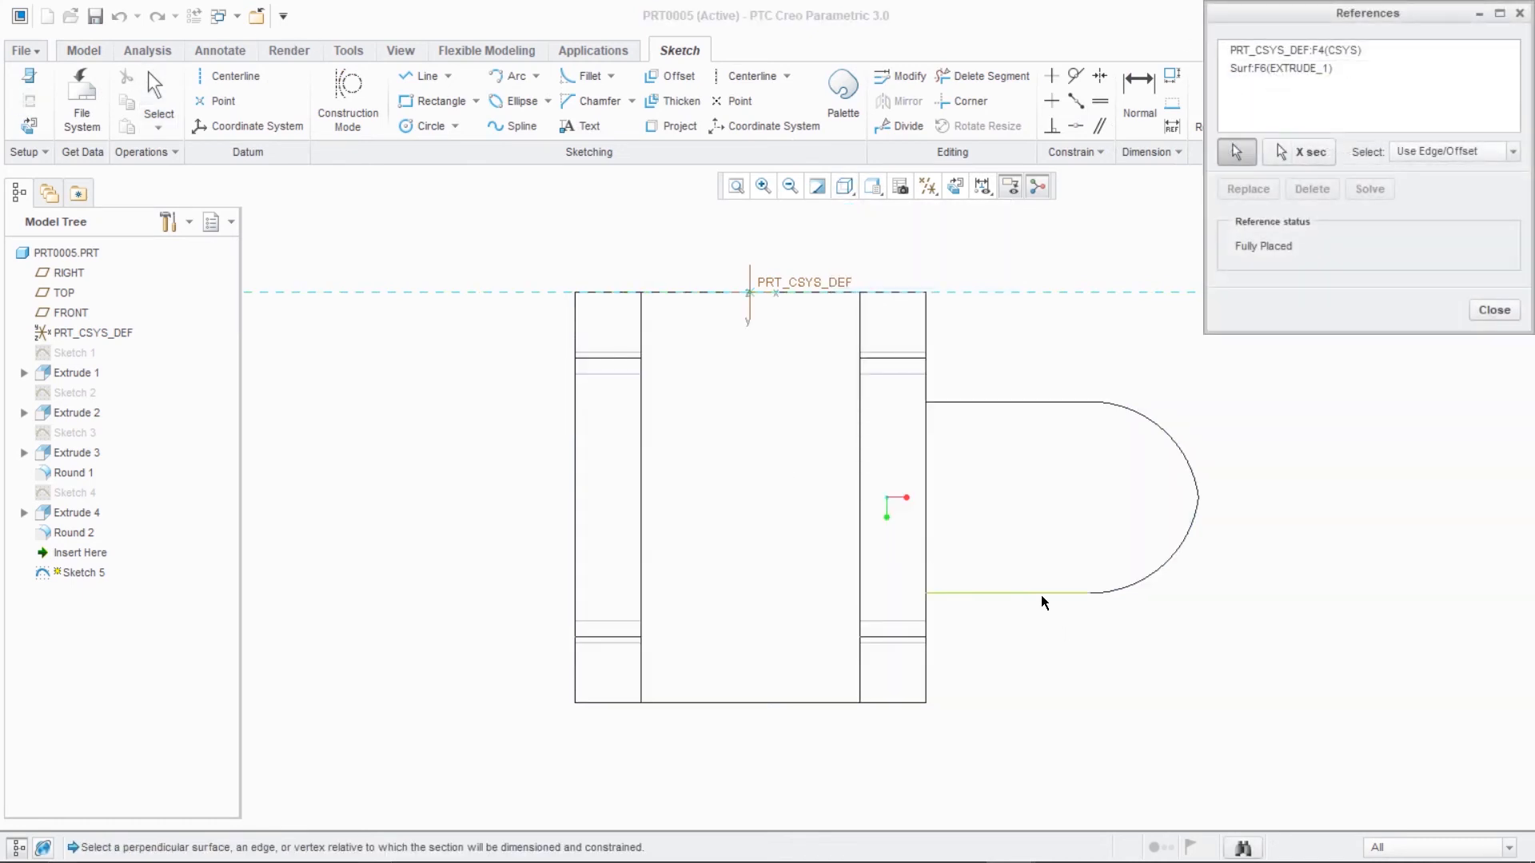
left_click(1042, 594)
left_click(1191, 531)
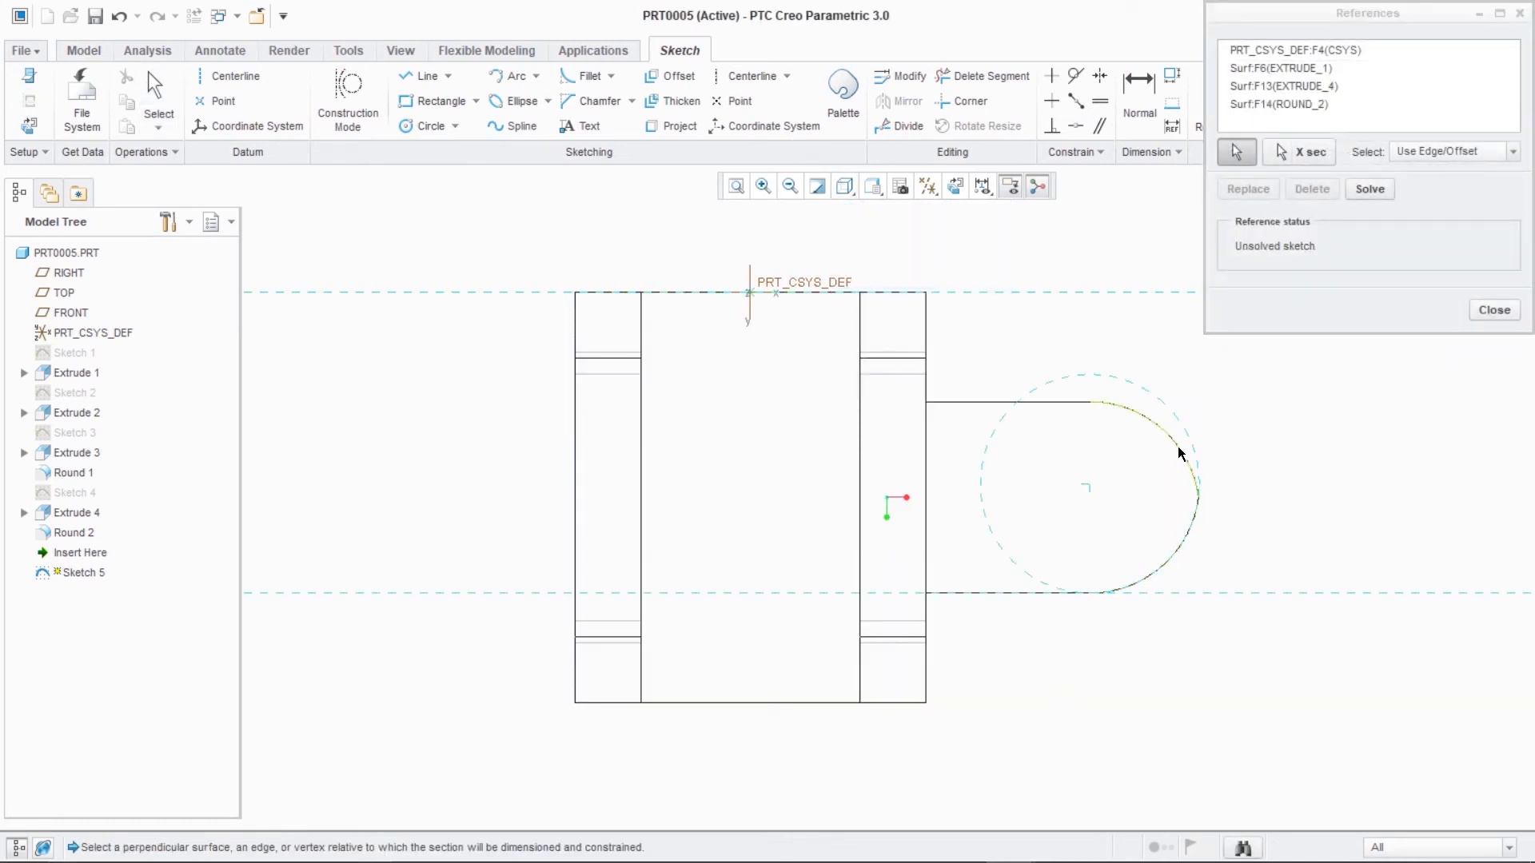
left_click(1179, 453)
left_click(1508, 316)
- Draw a circle about 16.3 in diameter inside the tab's rounded end
left_click(440, 126)
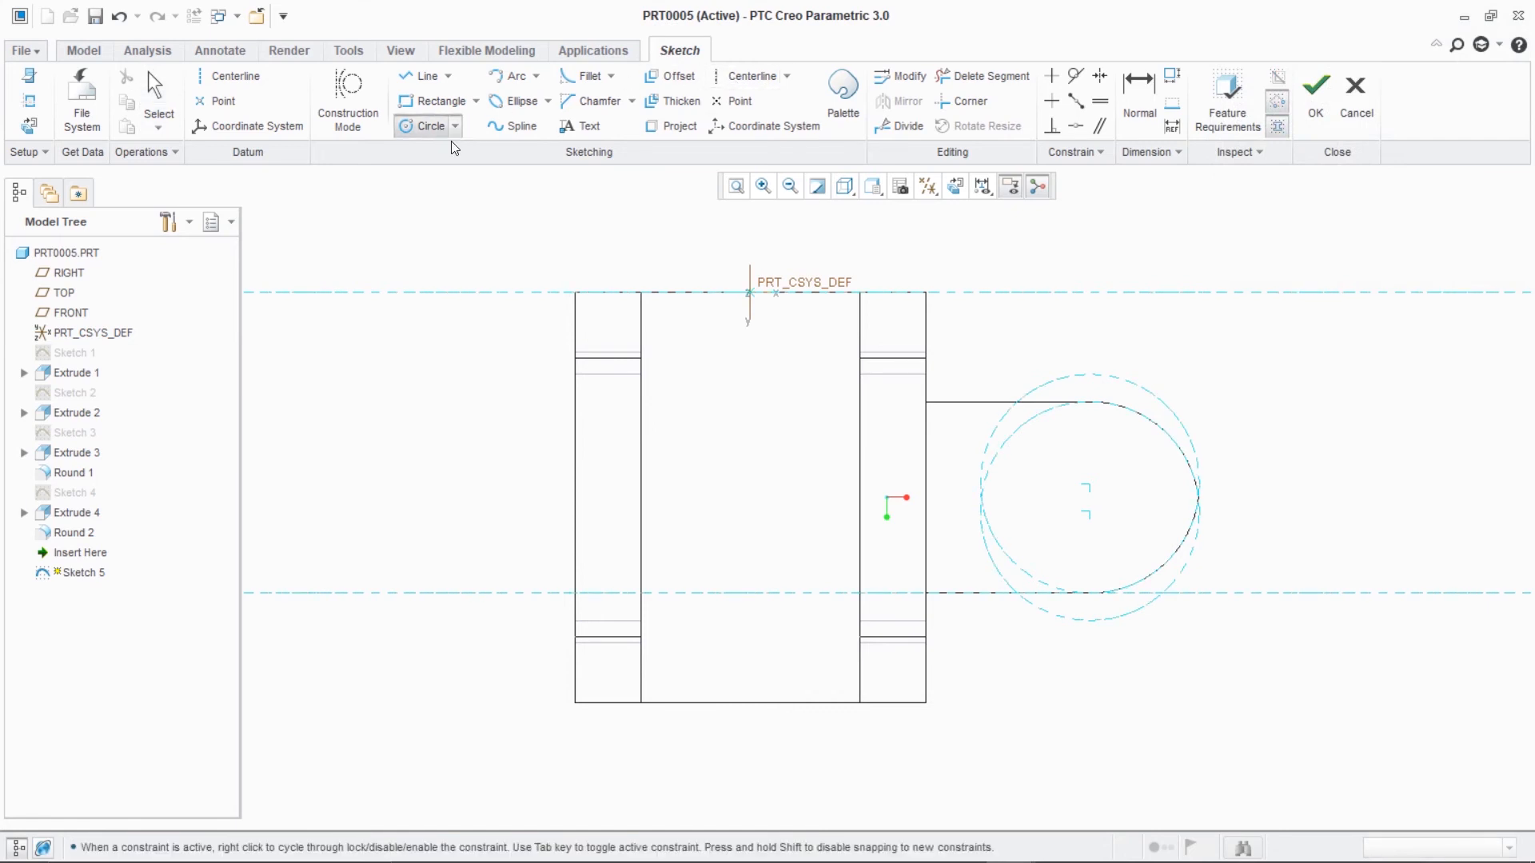
left_click(1111, 496)
left_click(1148, 525)
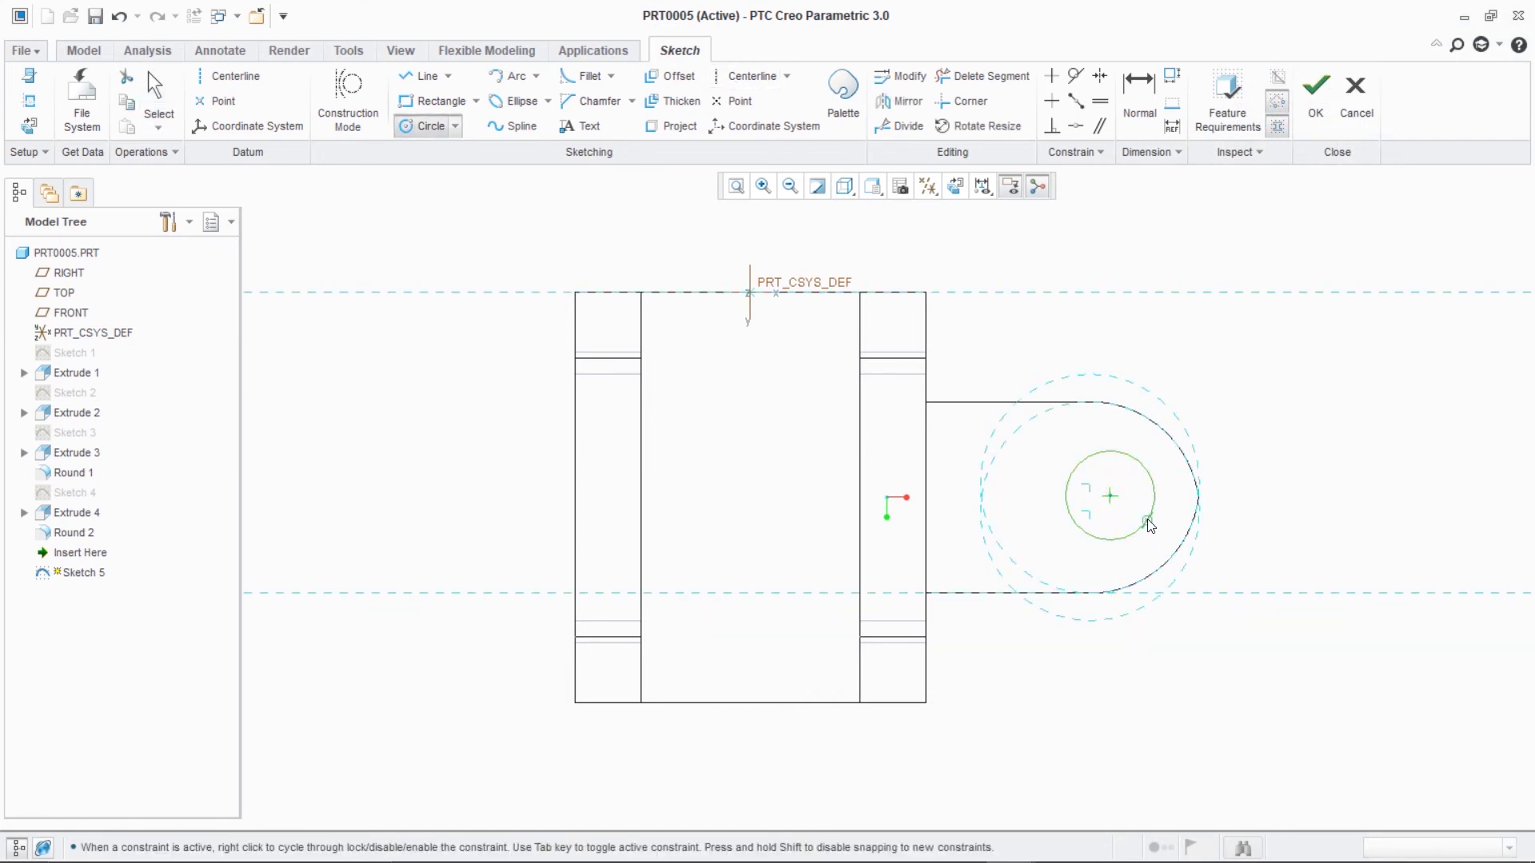
- Set the circle's diameter to 20
left_click(1139, 96)
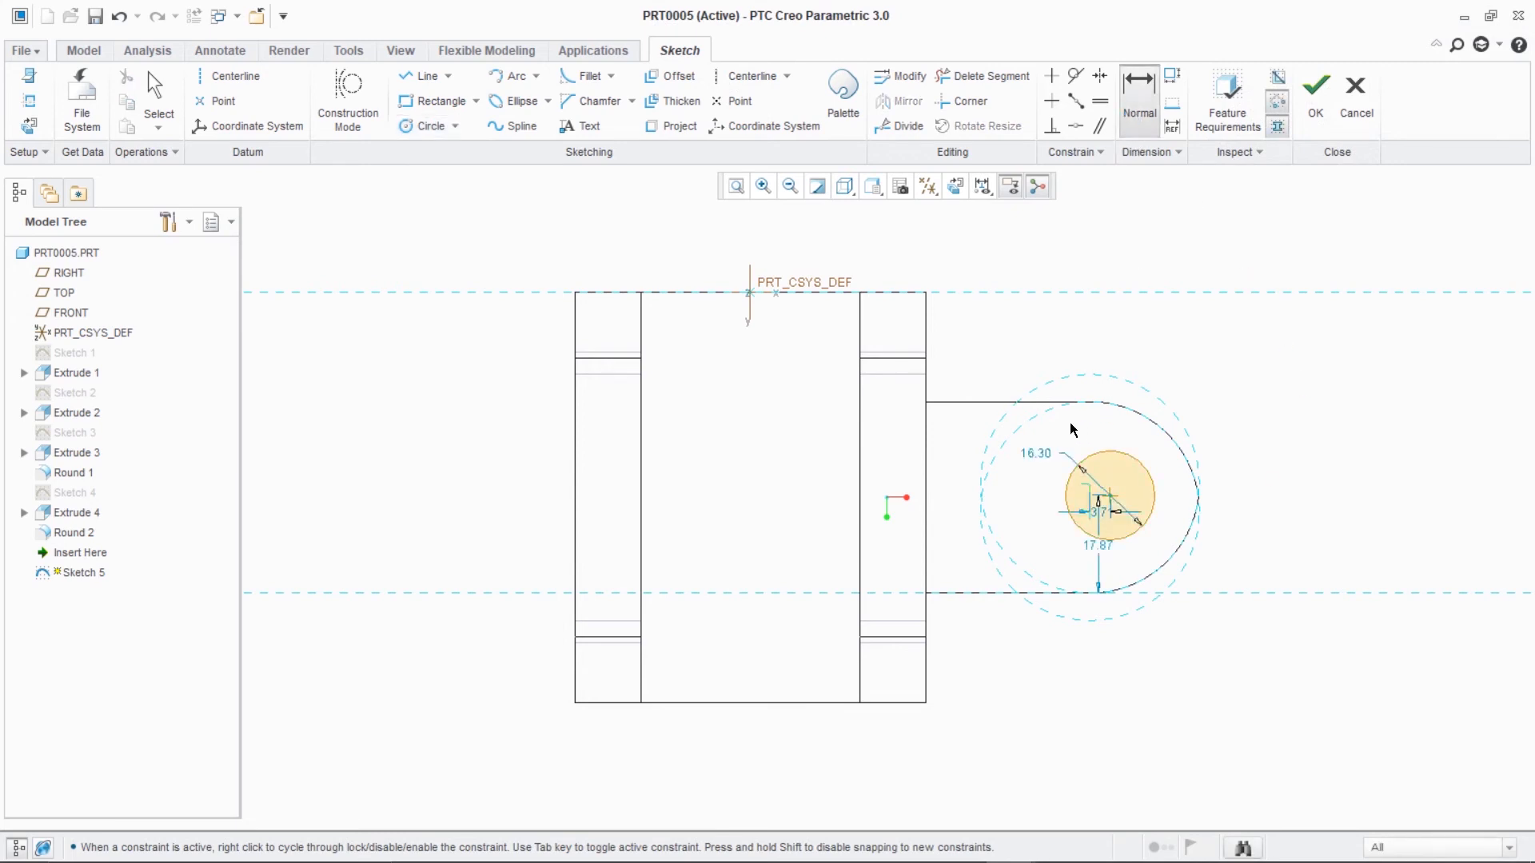
double_click(1039, 454)
type("20")
key("Return")
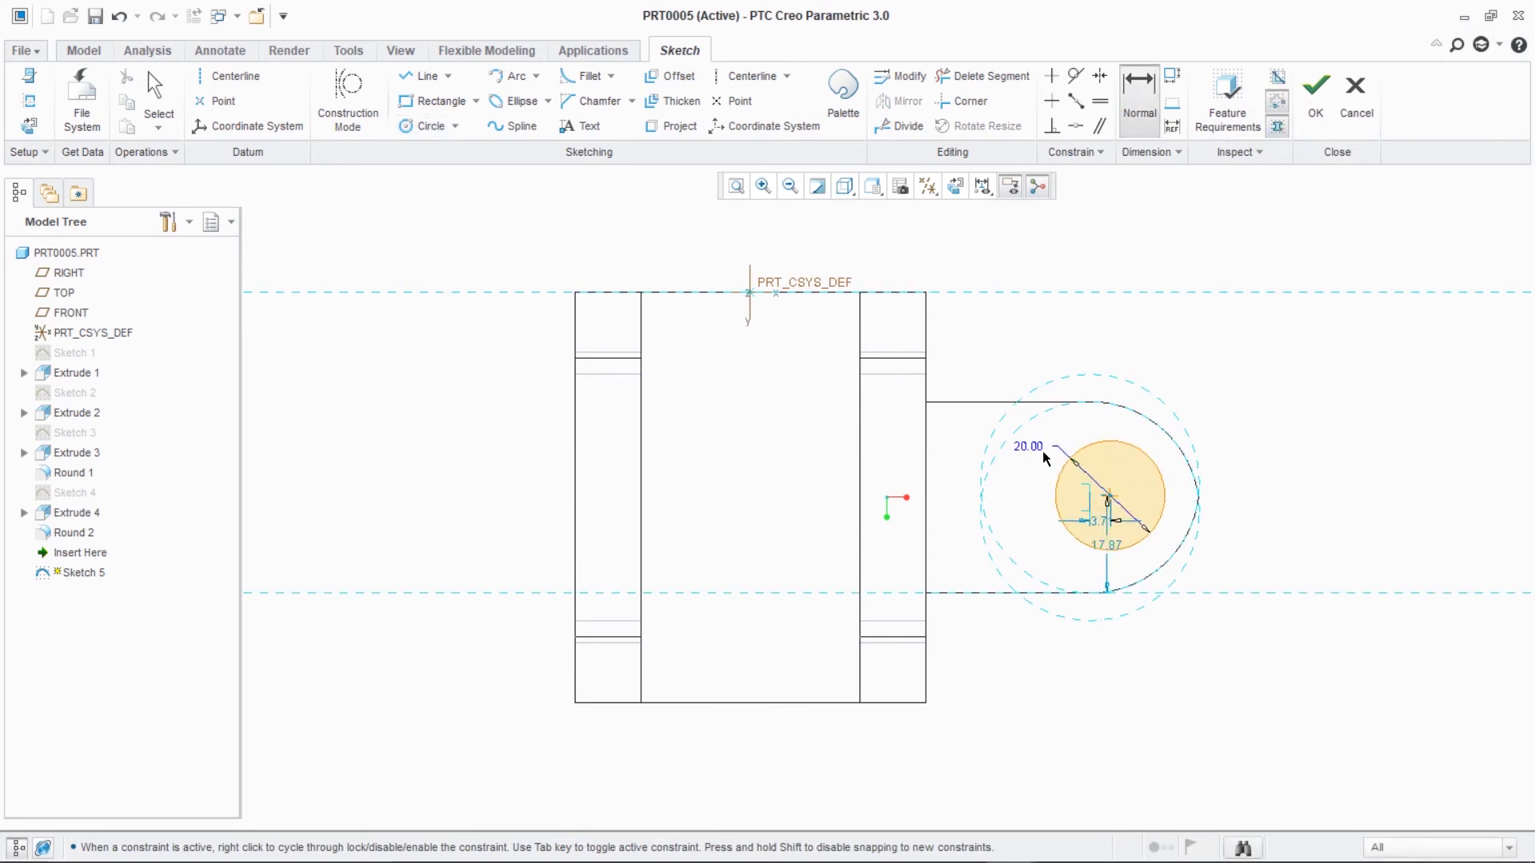
- Set the circle's horizontal offset from the rounded corners' centre to 0 and delete the conflicting duplicate diameter dimension
double_click(1100, 530)
type("0")
key("Return")
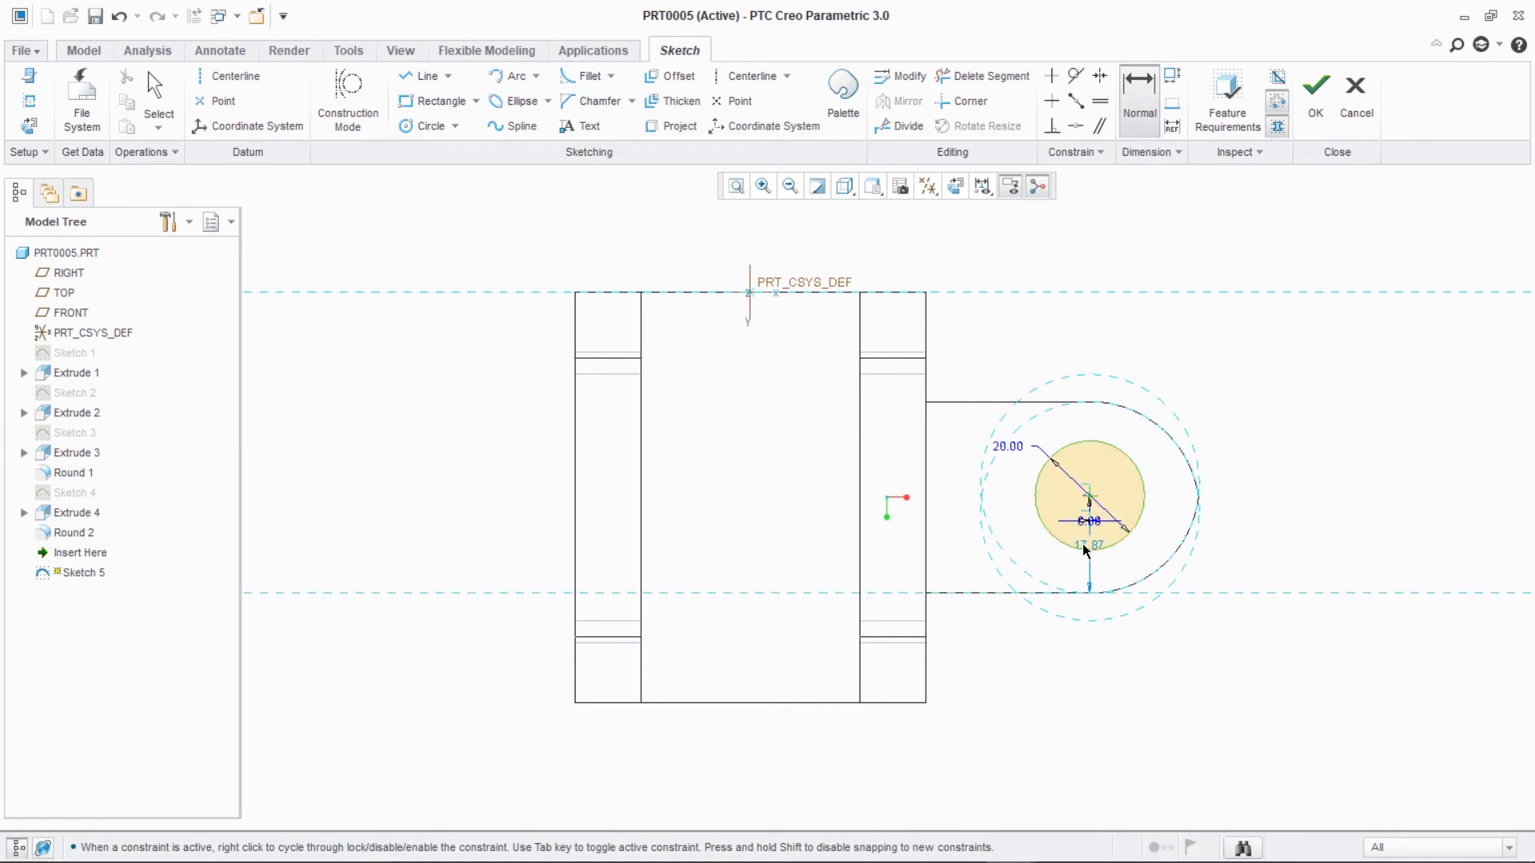
middle_click(1231, 411)
left_click(1344, 392)
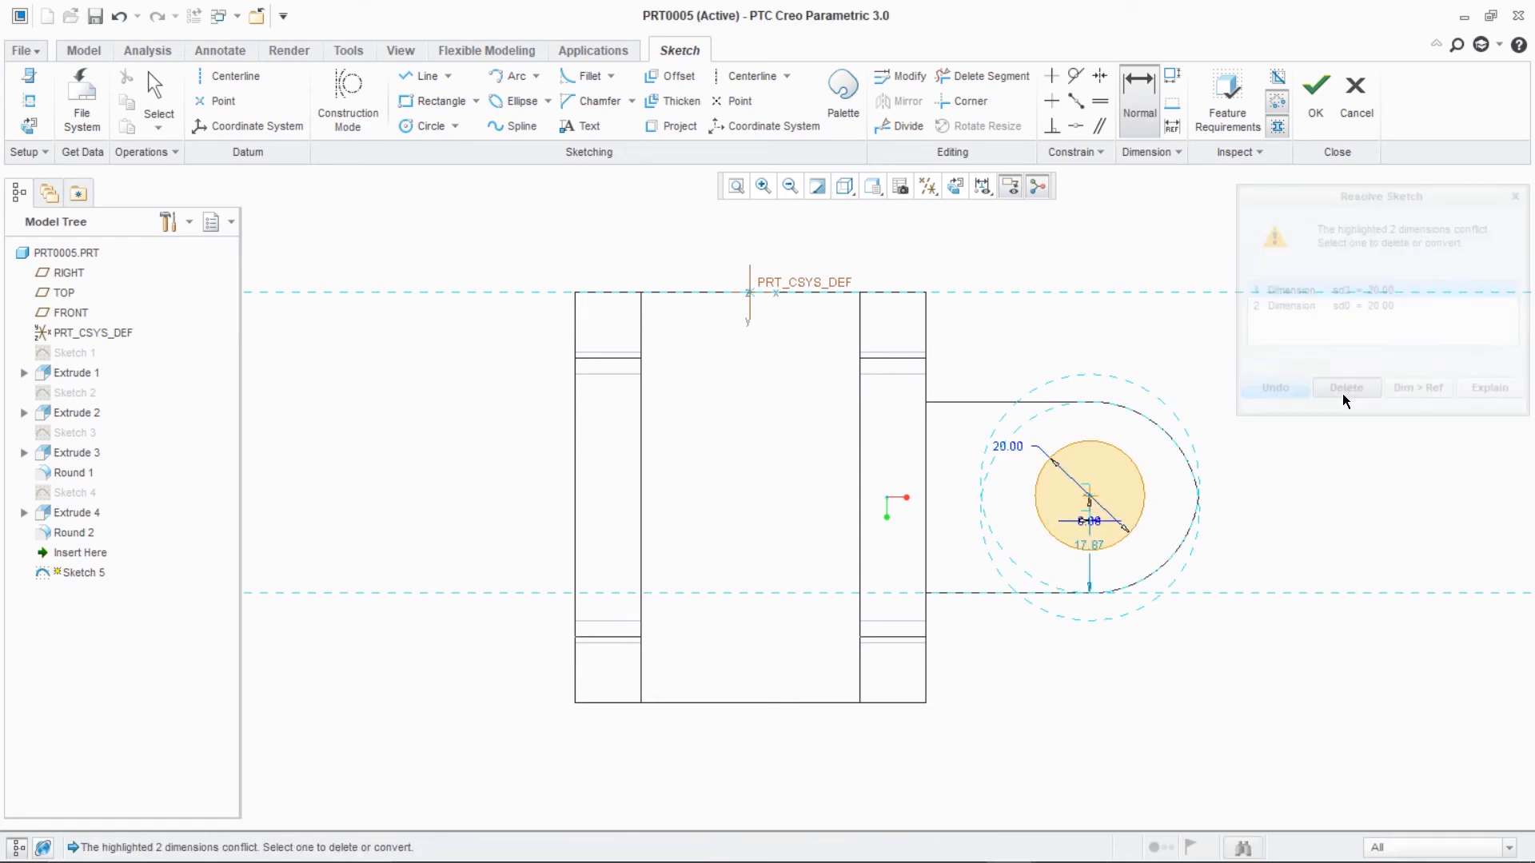
- Set the distance from the circle's centre to the tab's lower edge to 15
double_click(1099, 547)
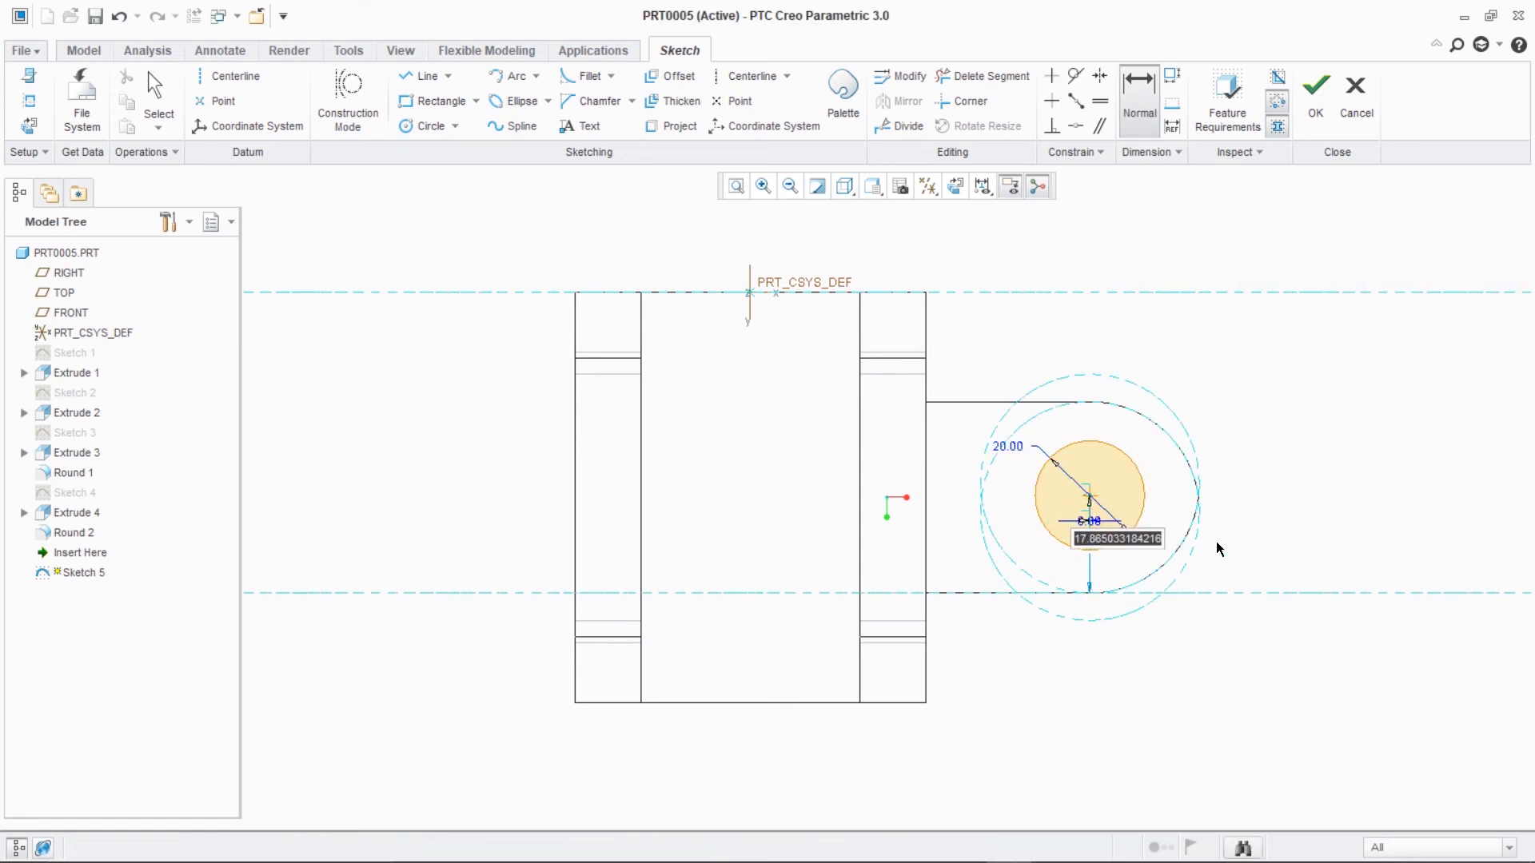
type("15")
key("Return")
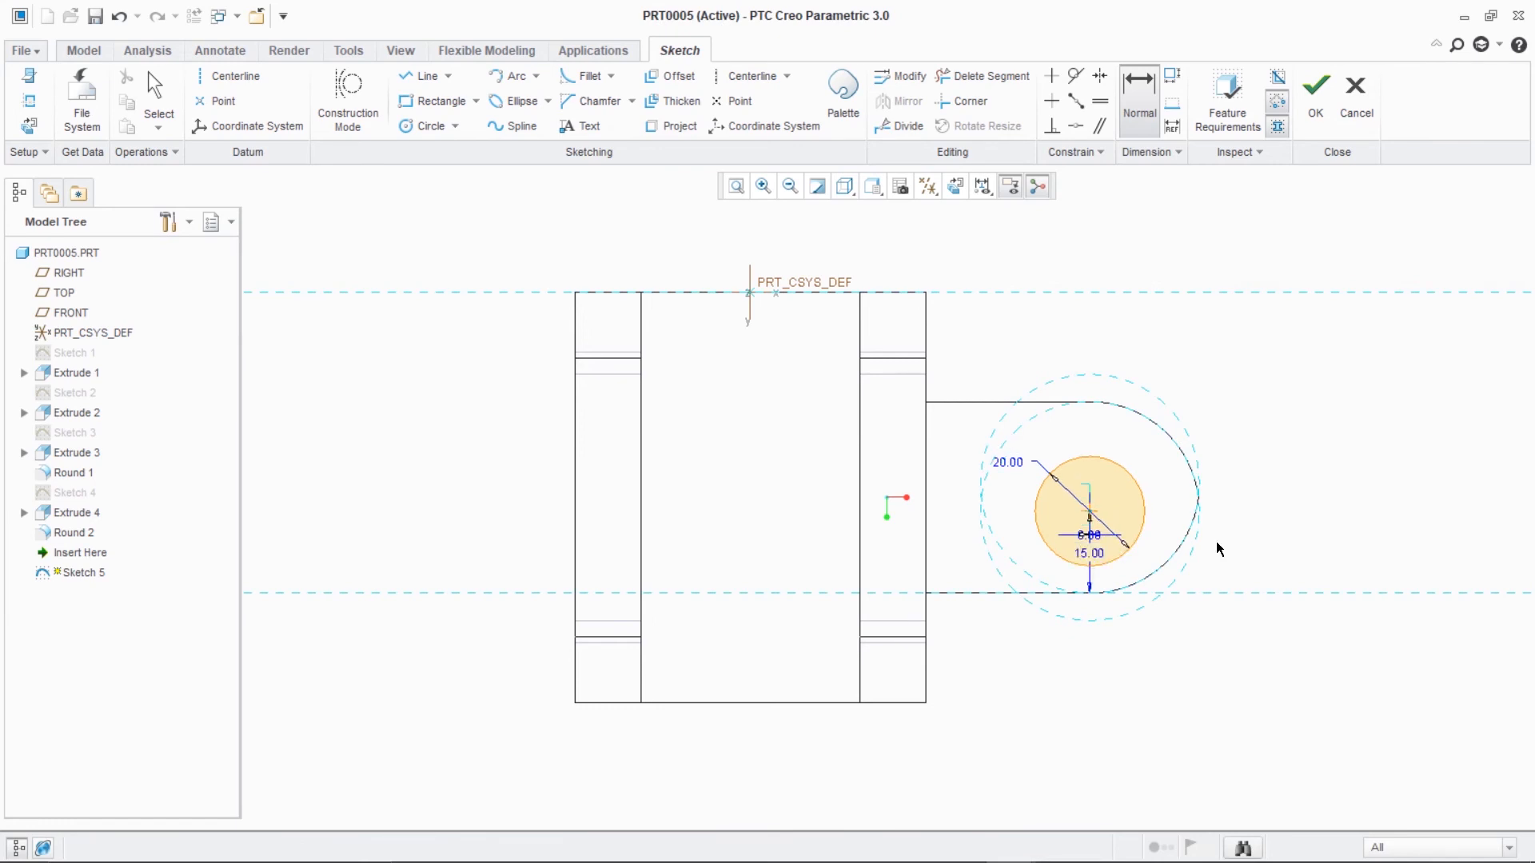
- Set the distance from the circle's centre to the tab's lower edge to 25
double_click(1089, 553)
type("25")
key("Return")
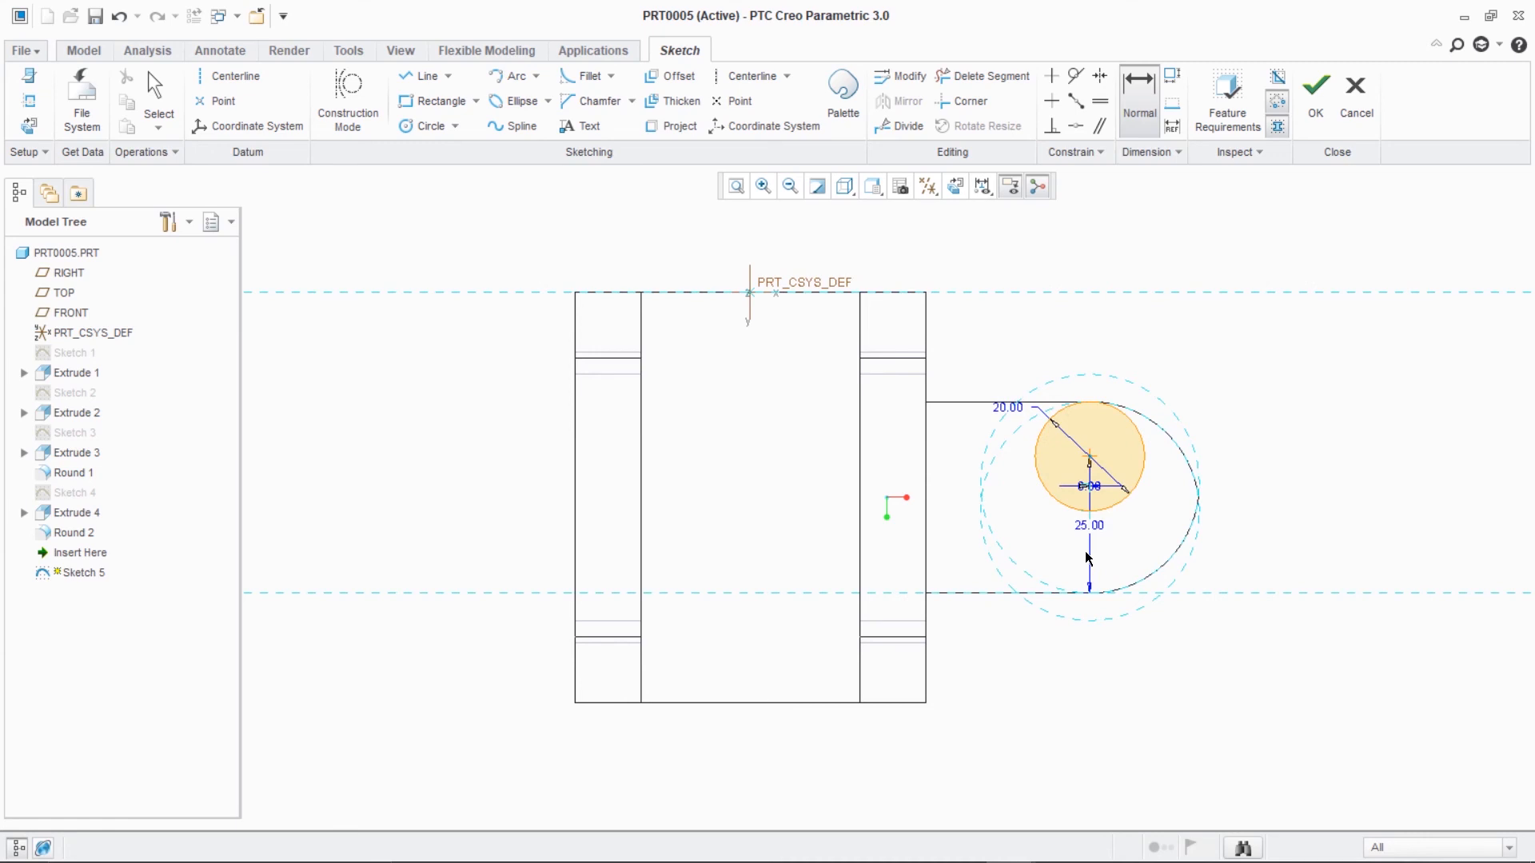
- Set the circle centre's distance from the tab's lower edge to 18 and finish the sketch
double_click(1081, 526)
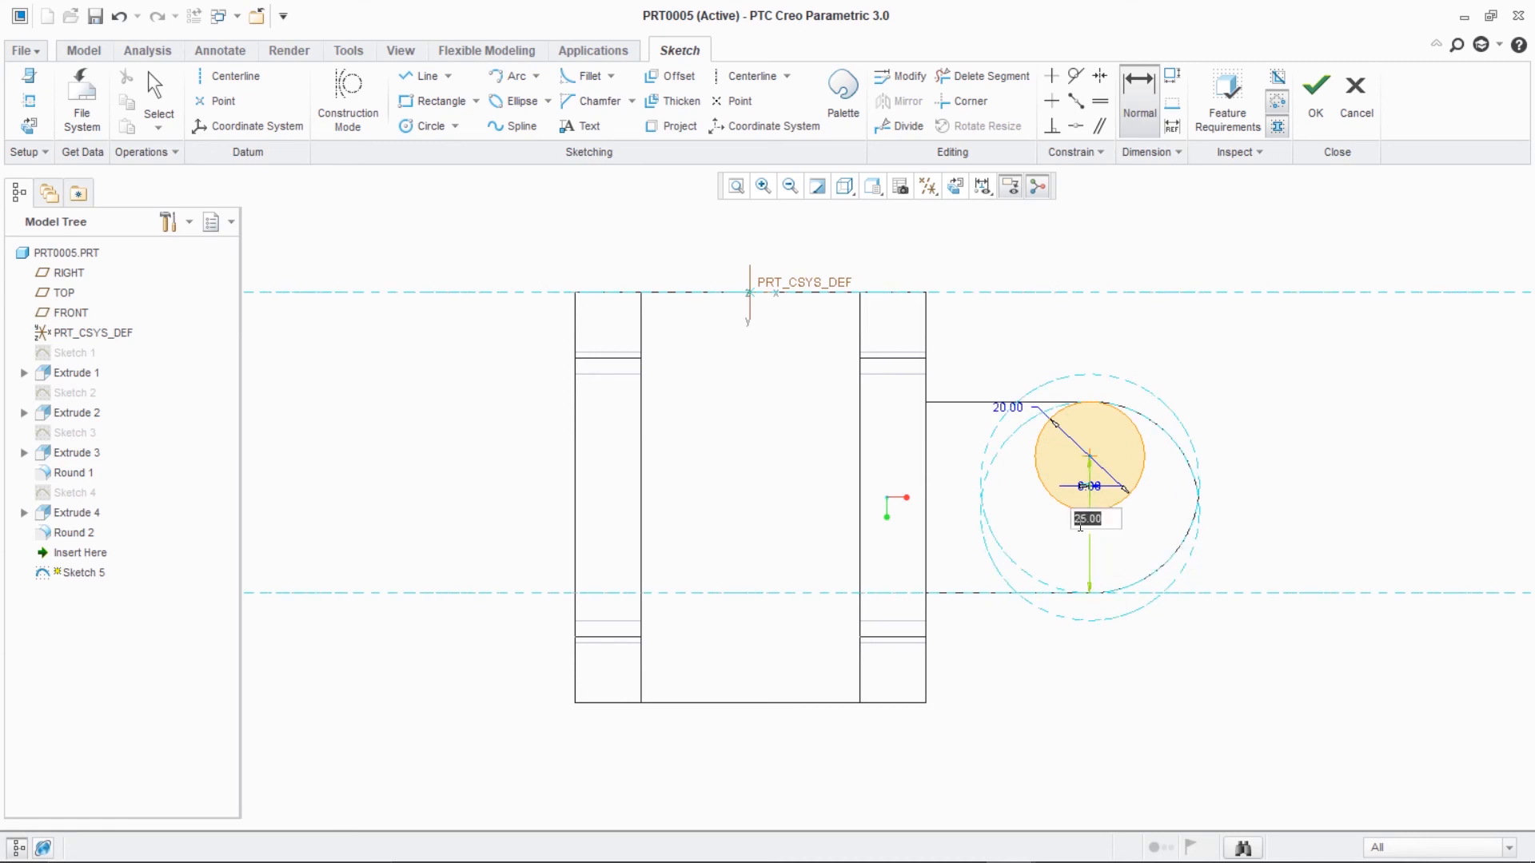
type("18")
key("Return")
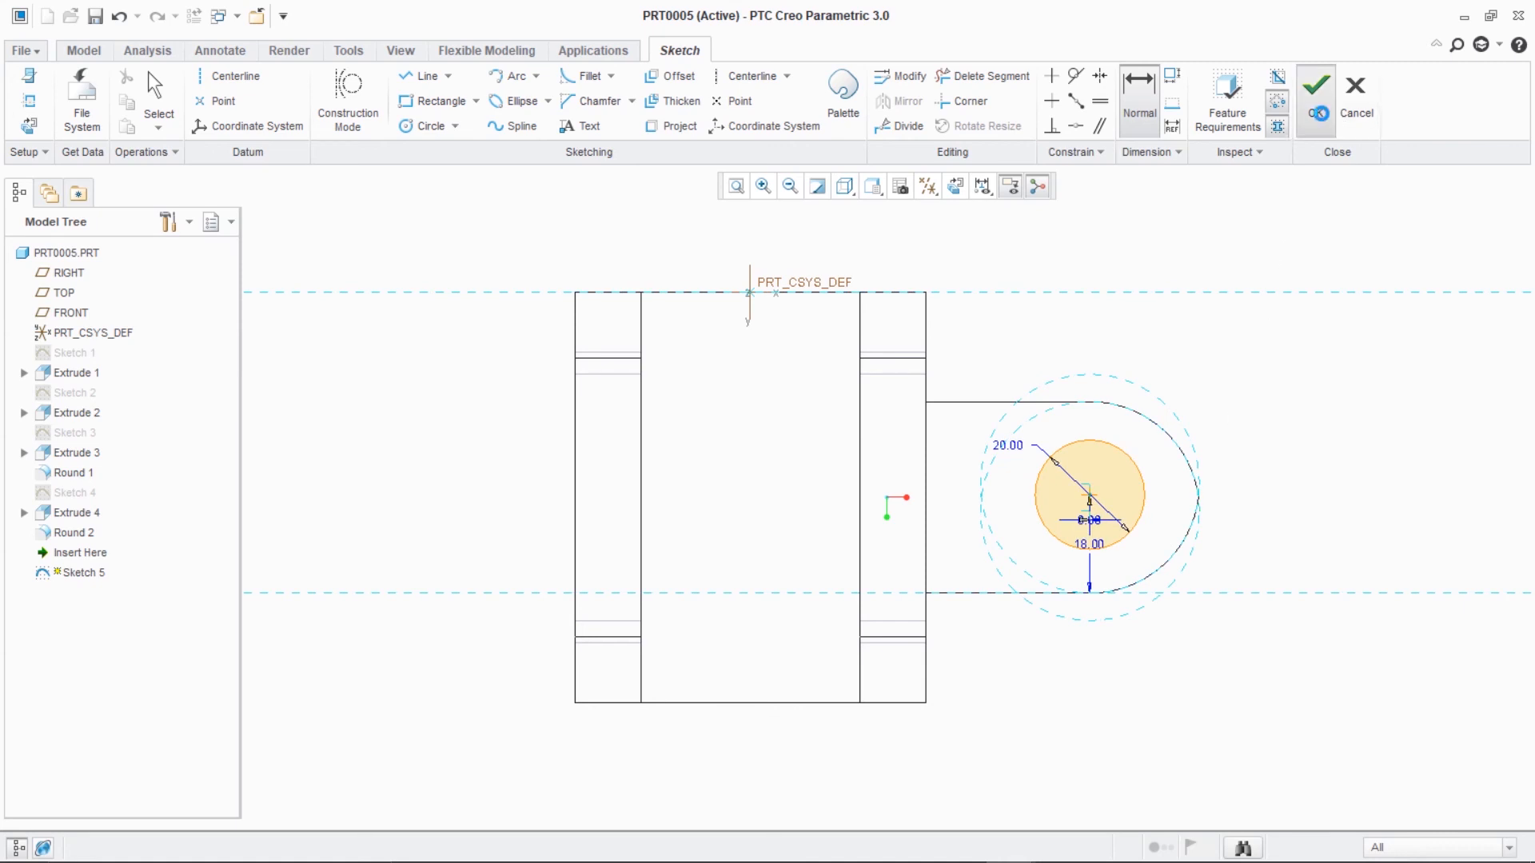
left_click(1315, 88)
- Display the model as Shading With Edges and extrude the circle 35.25 deep through the tab, removing material
left_click(872, 186)
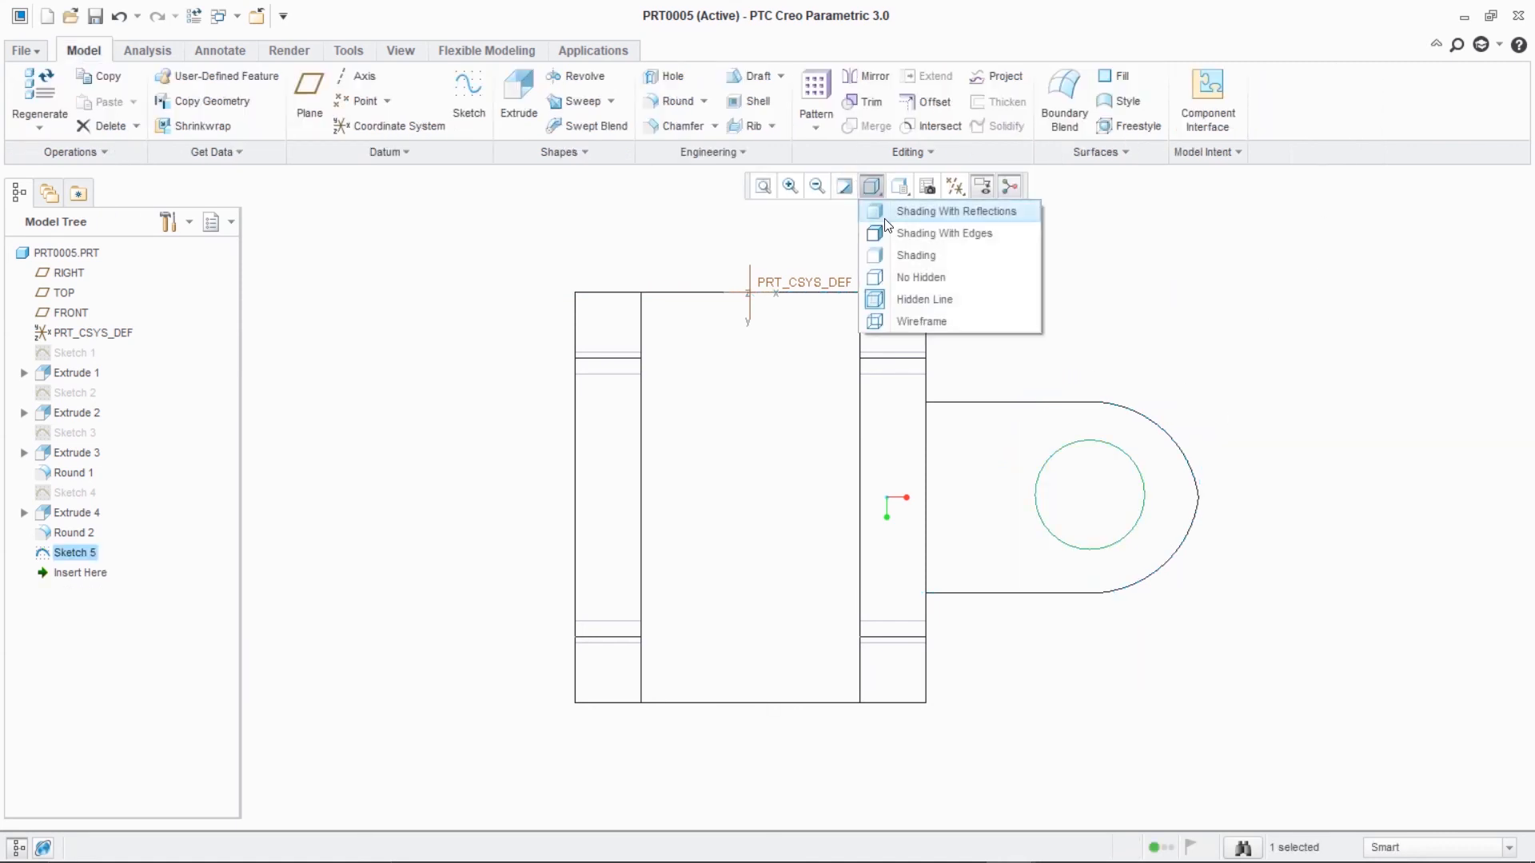
left_click(914, 232)
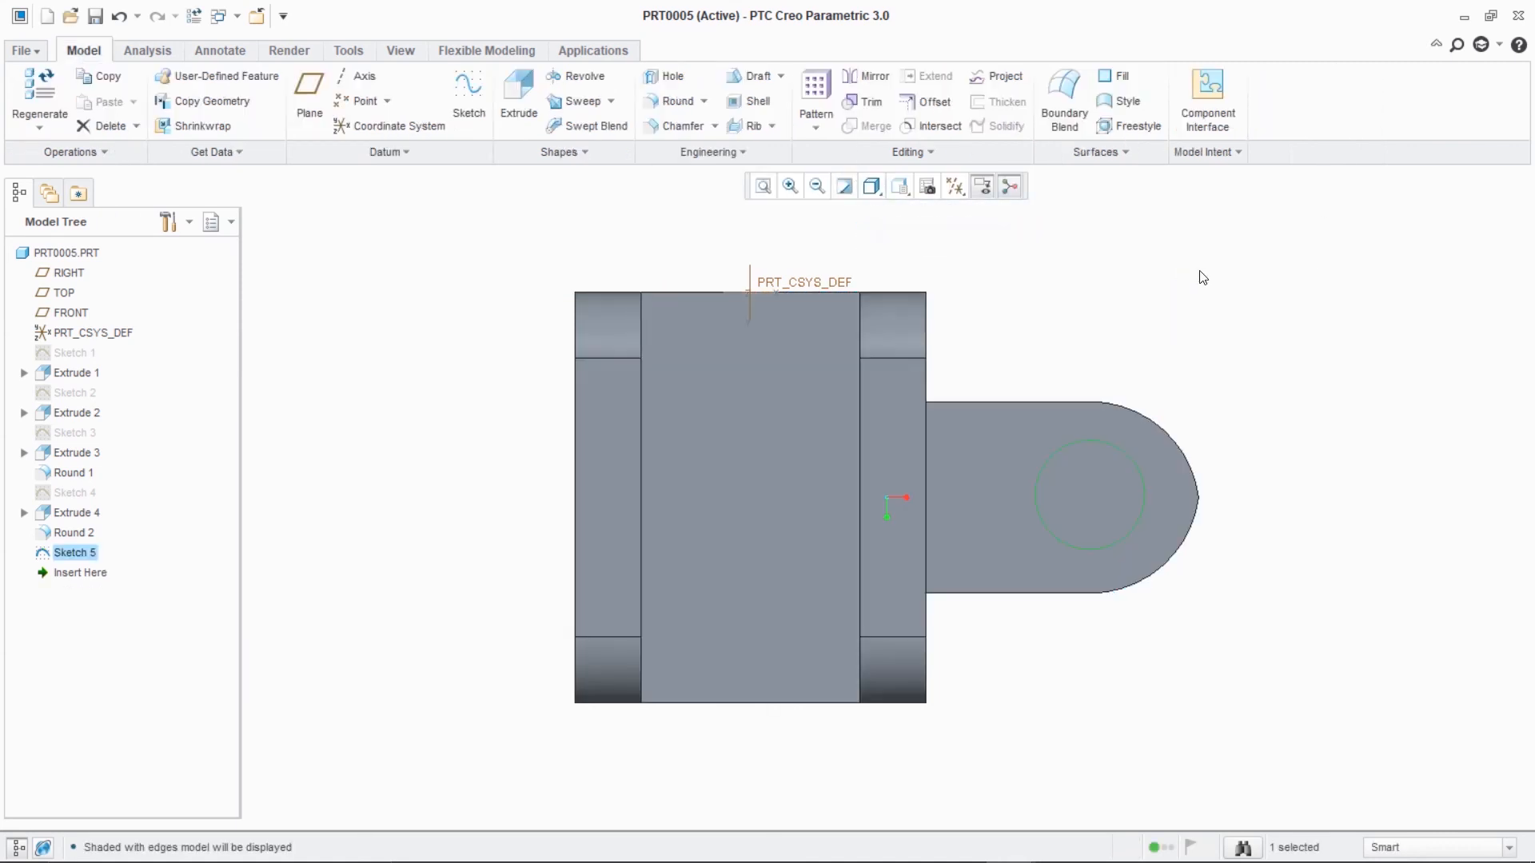
left_click(519, 96)
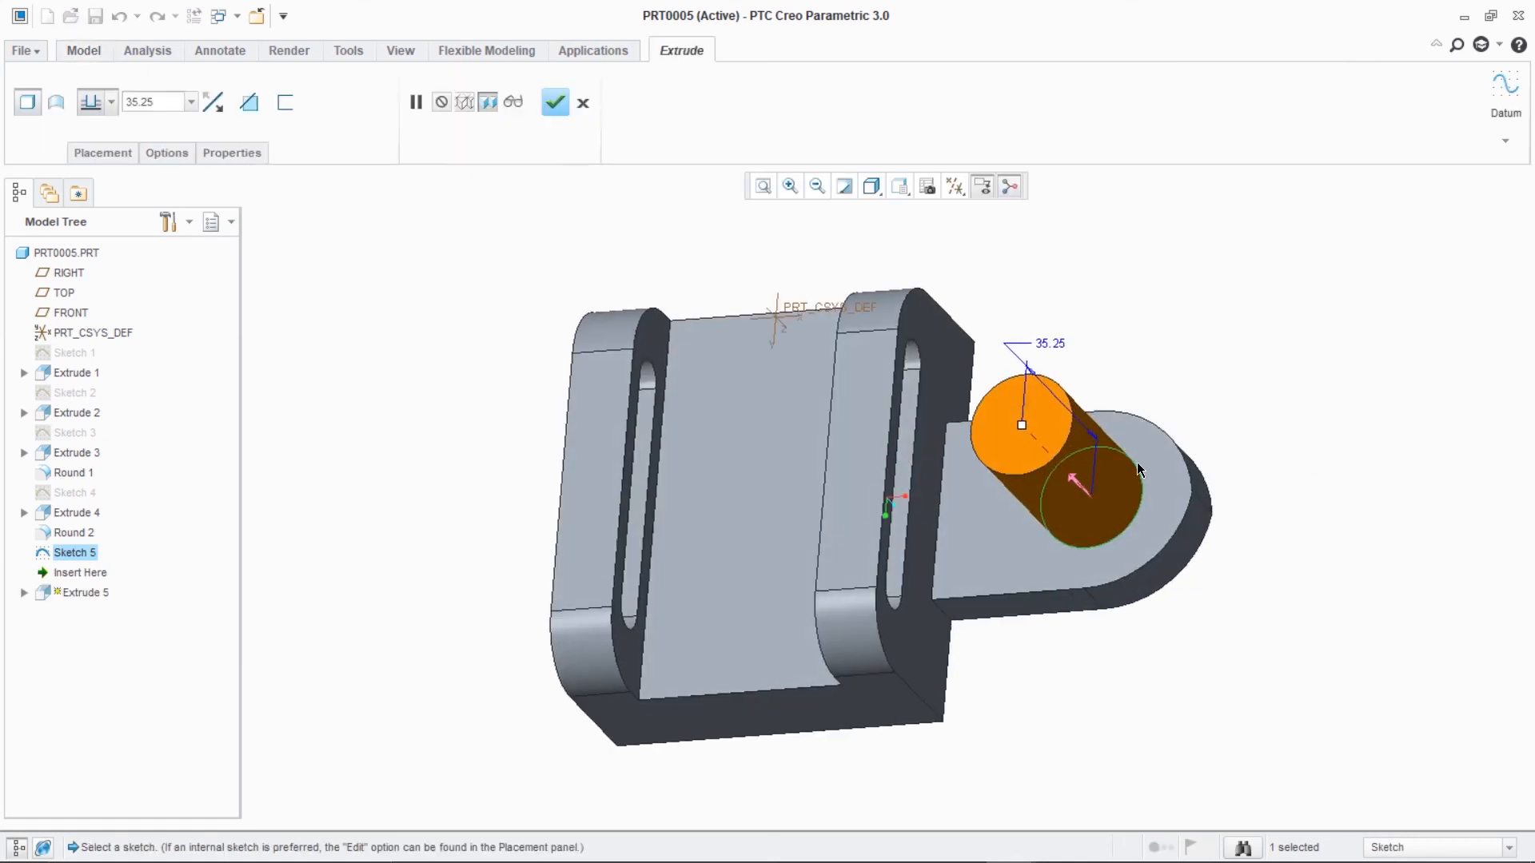
left_click(1082, 477)
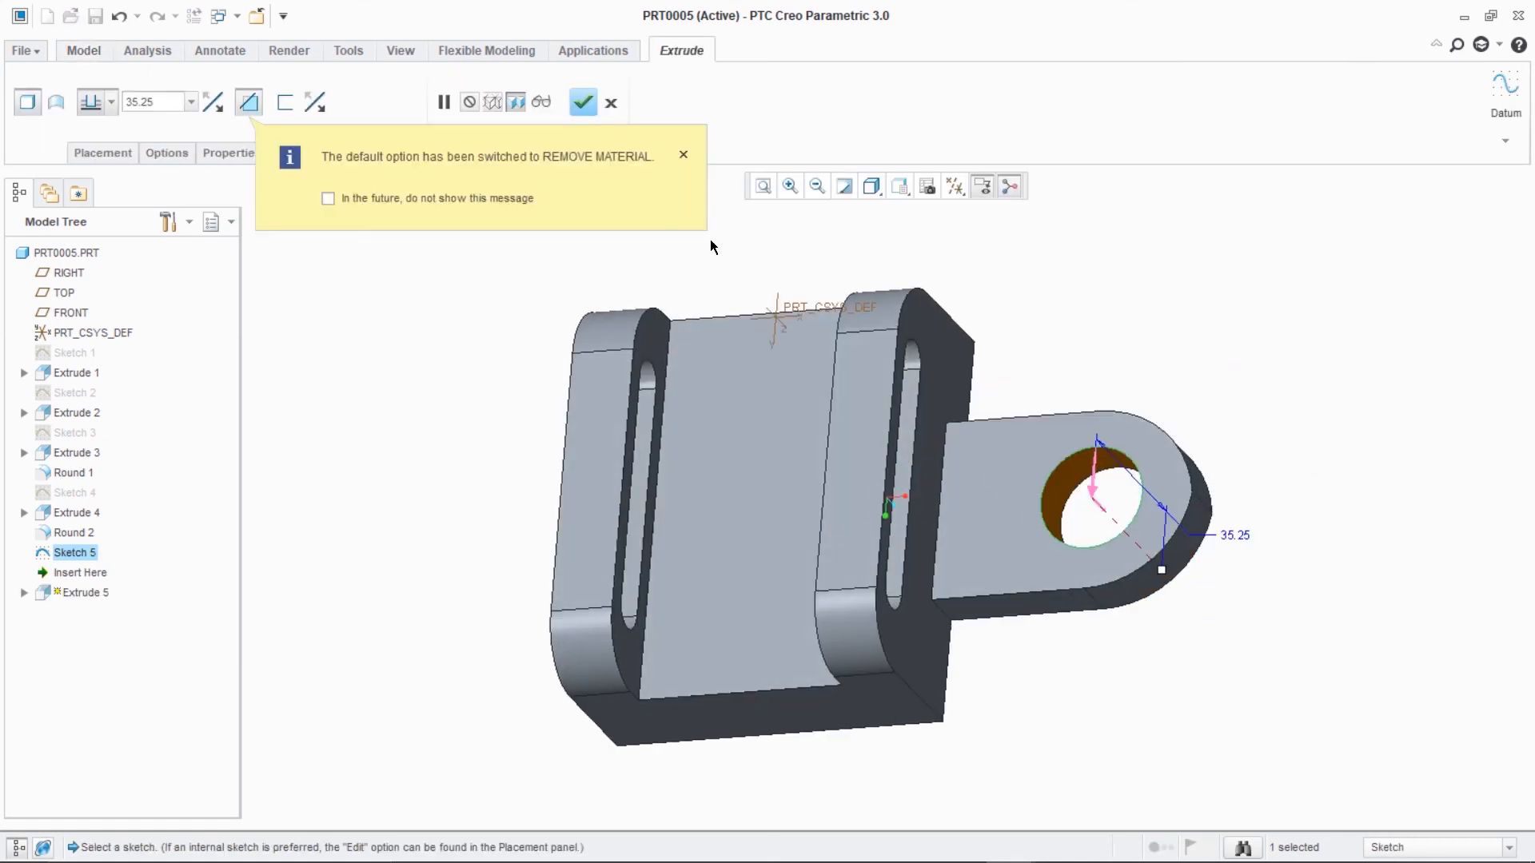
left_click(584, 105)
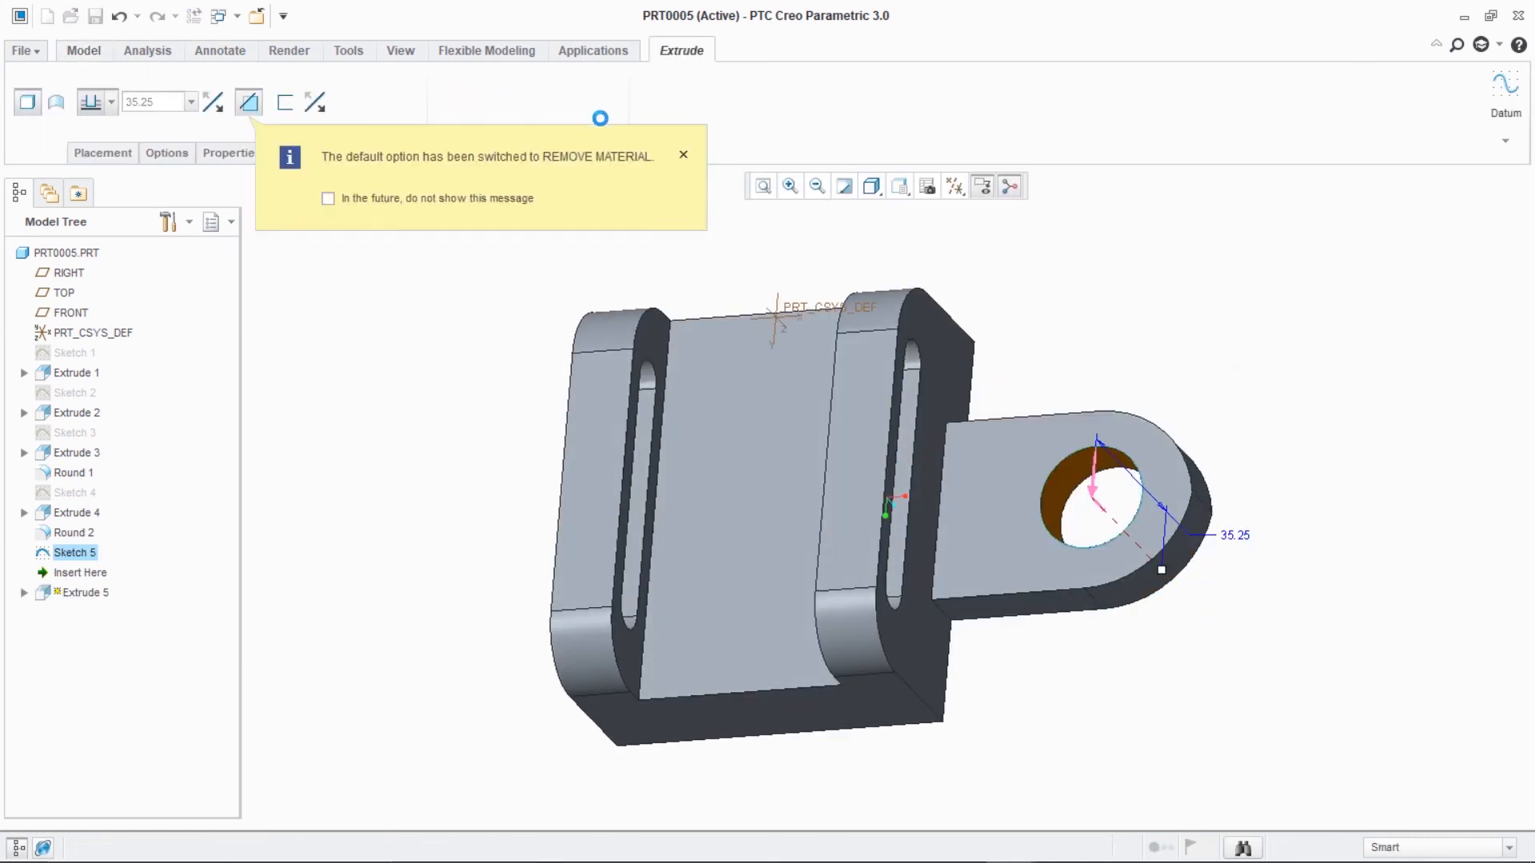
left_click(1295, 353)
- Start a round on one corner edge where the side tab meets the wall and set its radius to 12
middle_click_drag(1319, 346, 1235, 365)
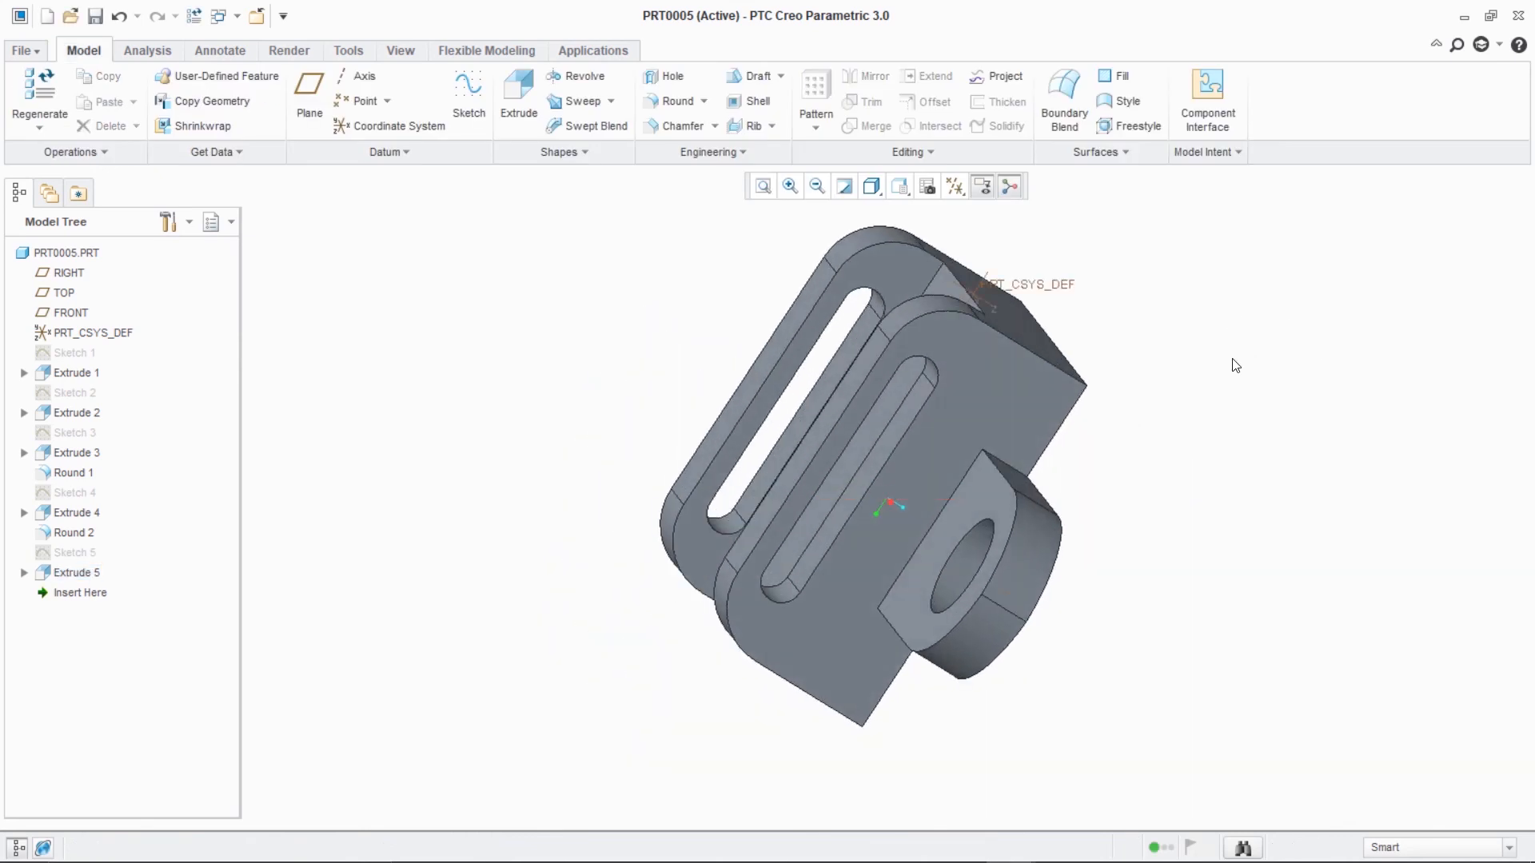
left_click(678, 102)
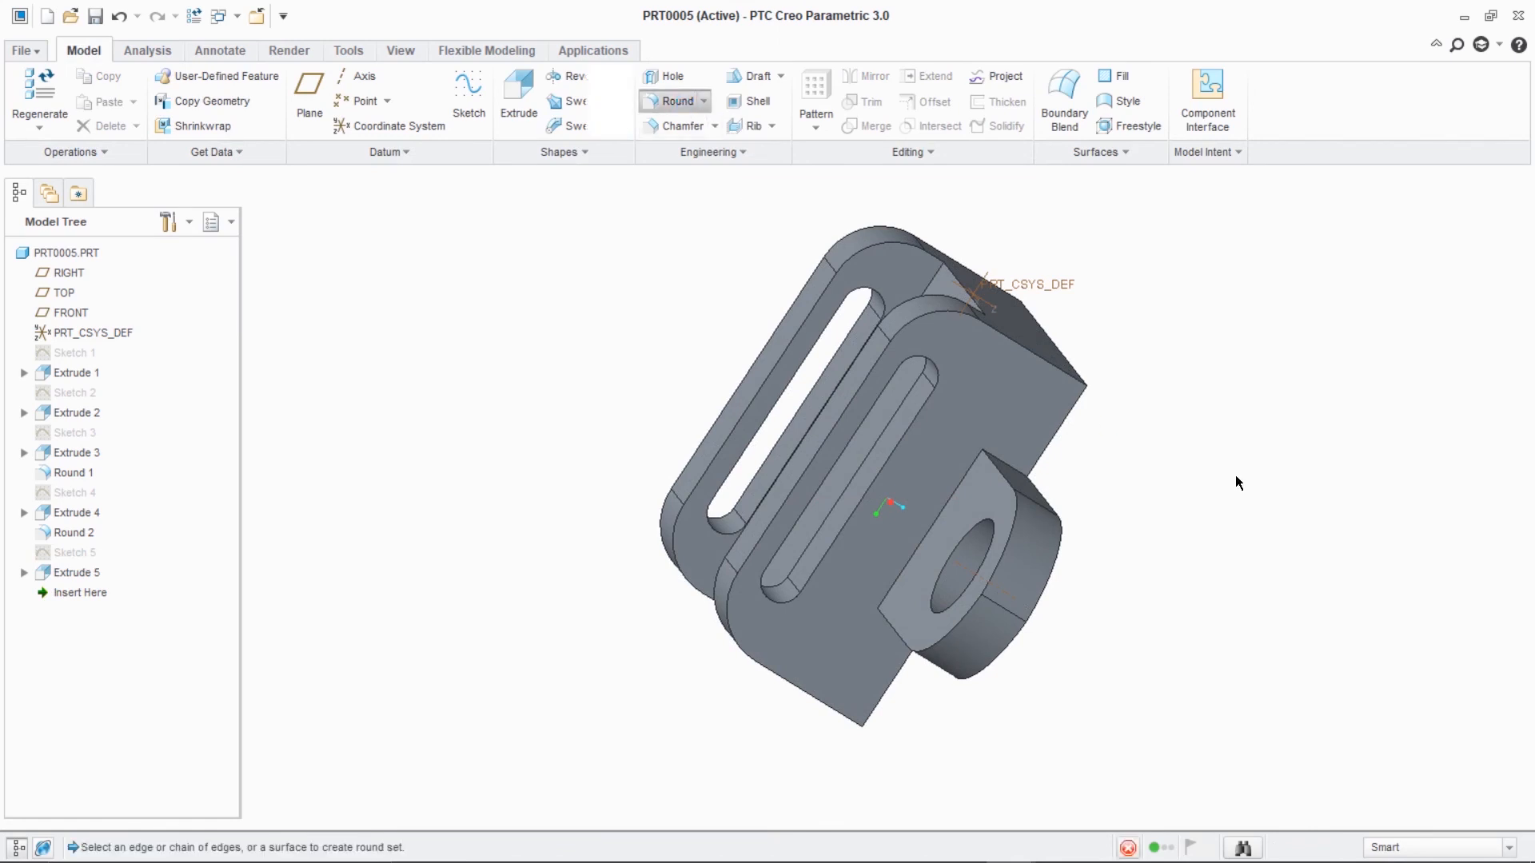
middle_click_drag(1244, 470, 1301, 414)
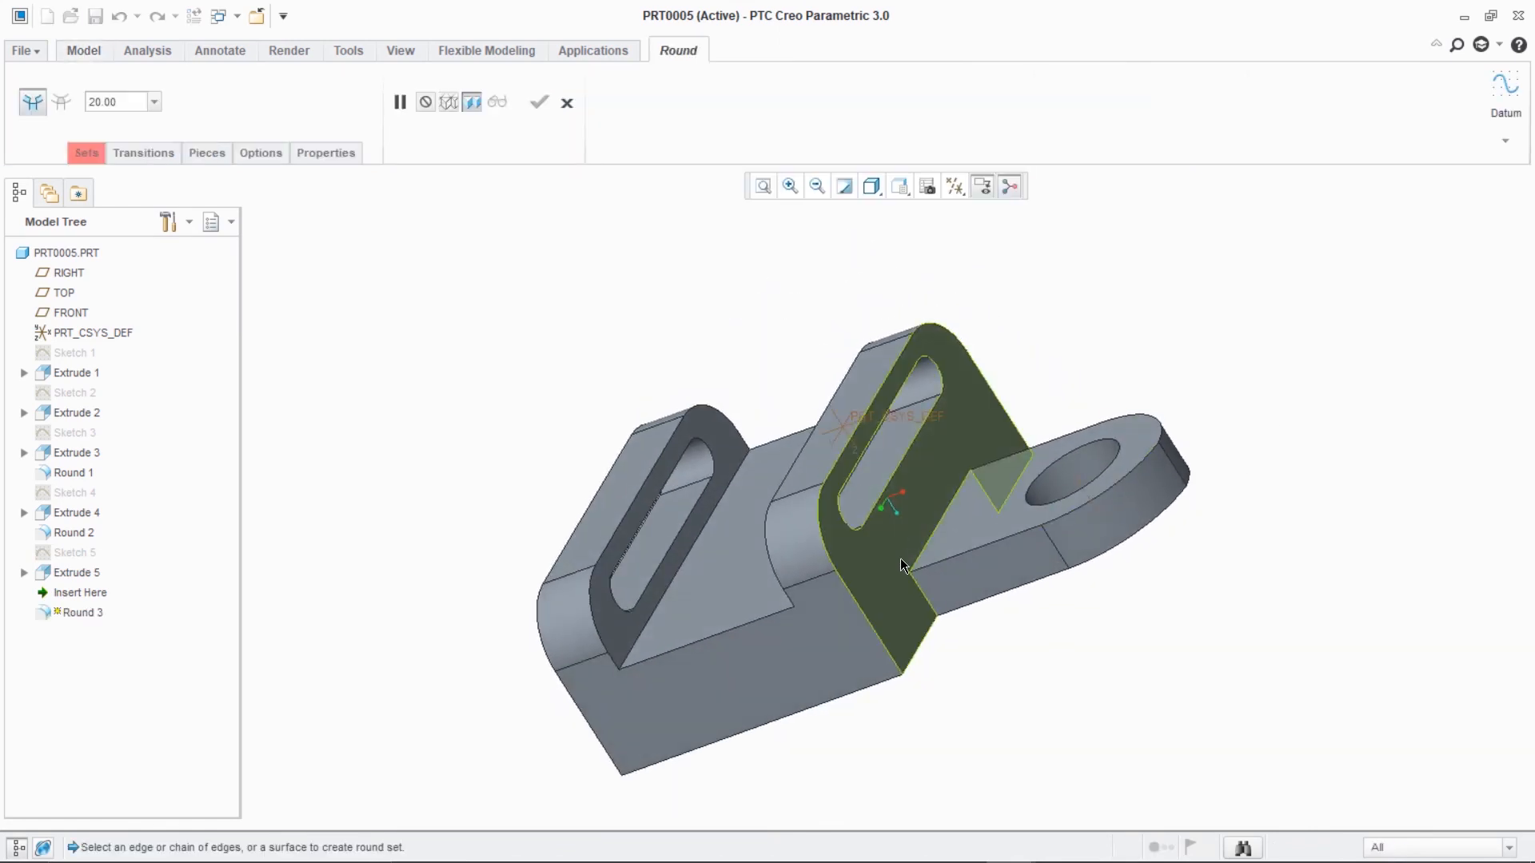
left_click(921, 590)
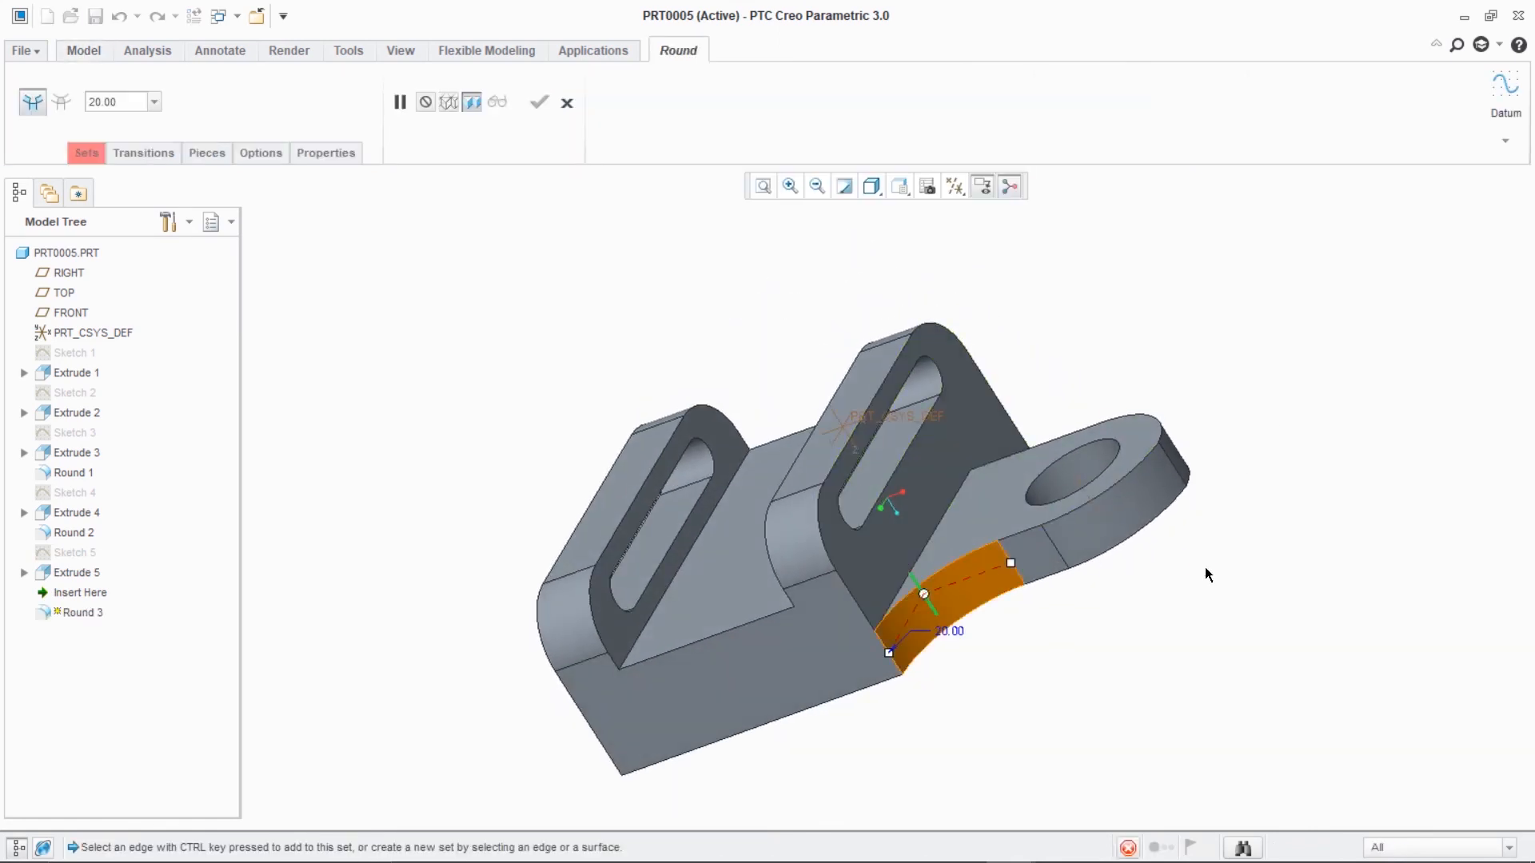
middle_click_drag(1262, 521, 1216, 579)
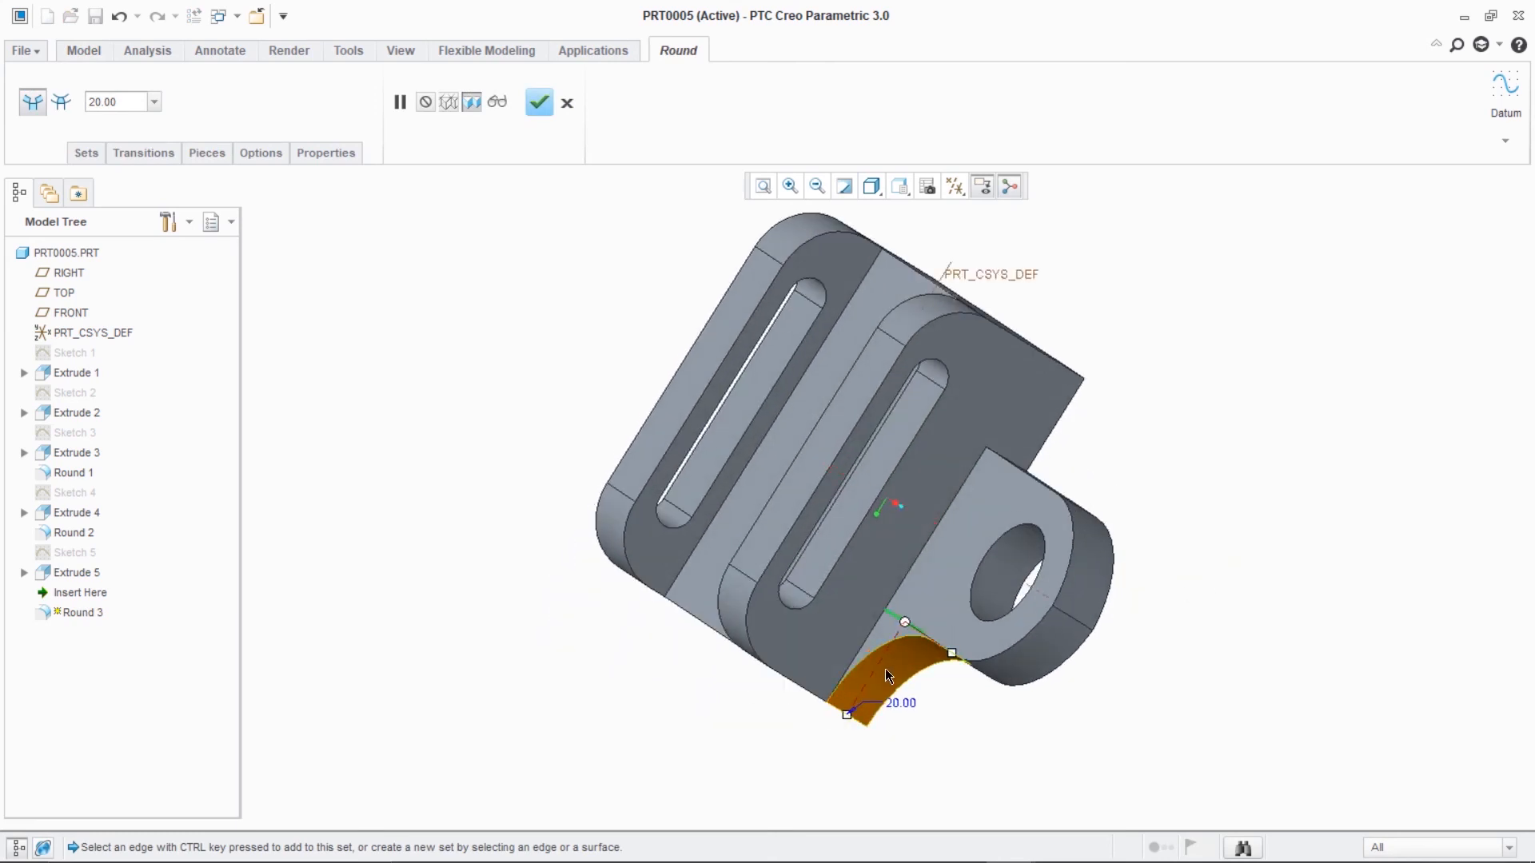
double_click(900, 698)
type("12")
key("Return")
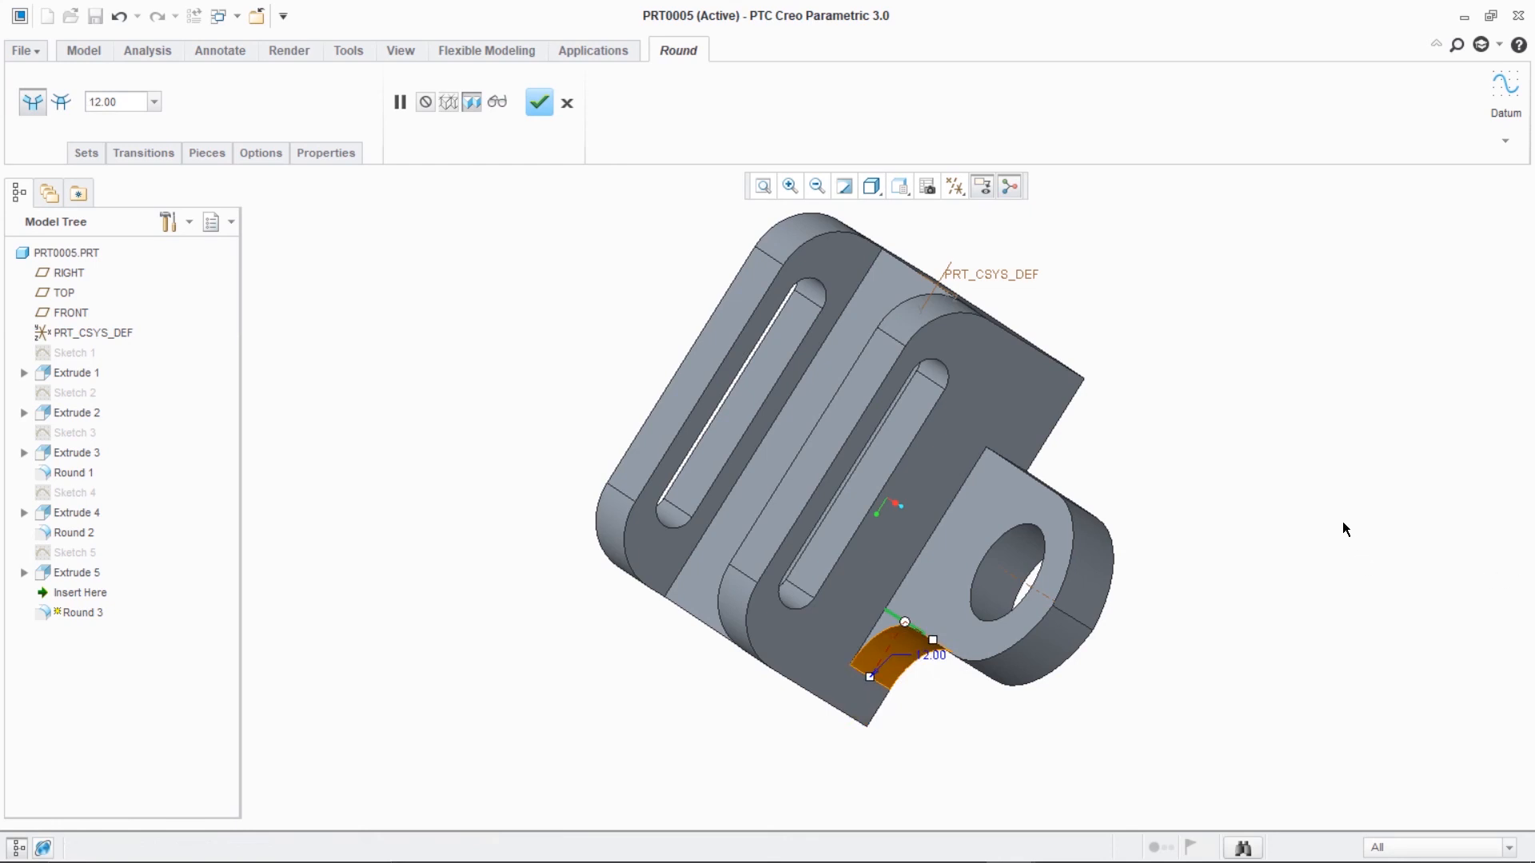
- Add the opposite tab-to-wall corner edge and the edge at the tab's rounded tip to the round set and complete the round
middle_click_drag(1343, 528, 1309, 538)
left_click(991, 470, "ctrl")
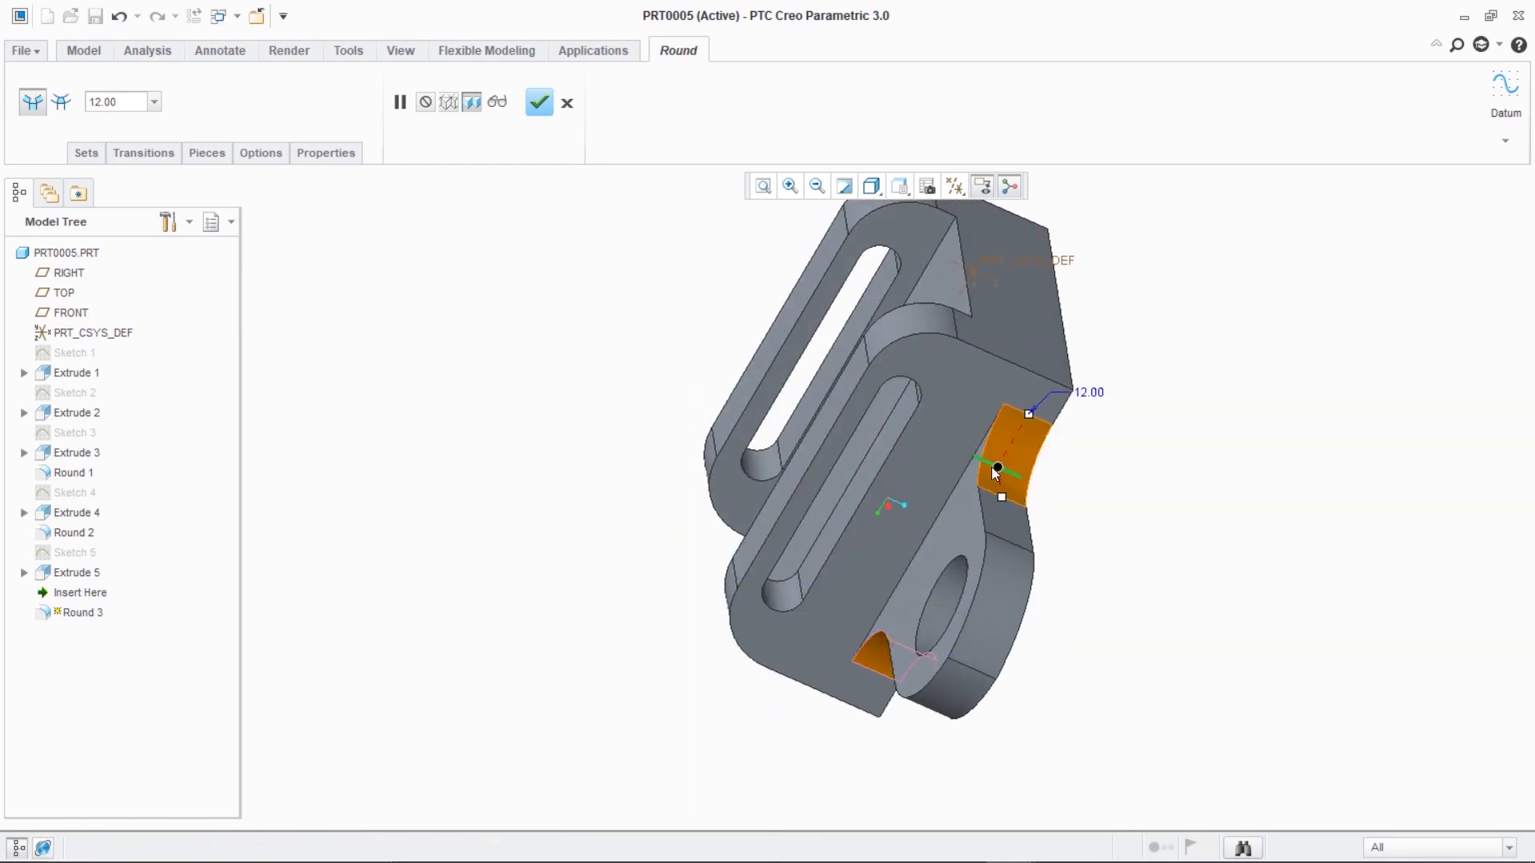
middle_click_drag(1165, 480, 1128, 486)
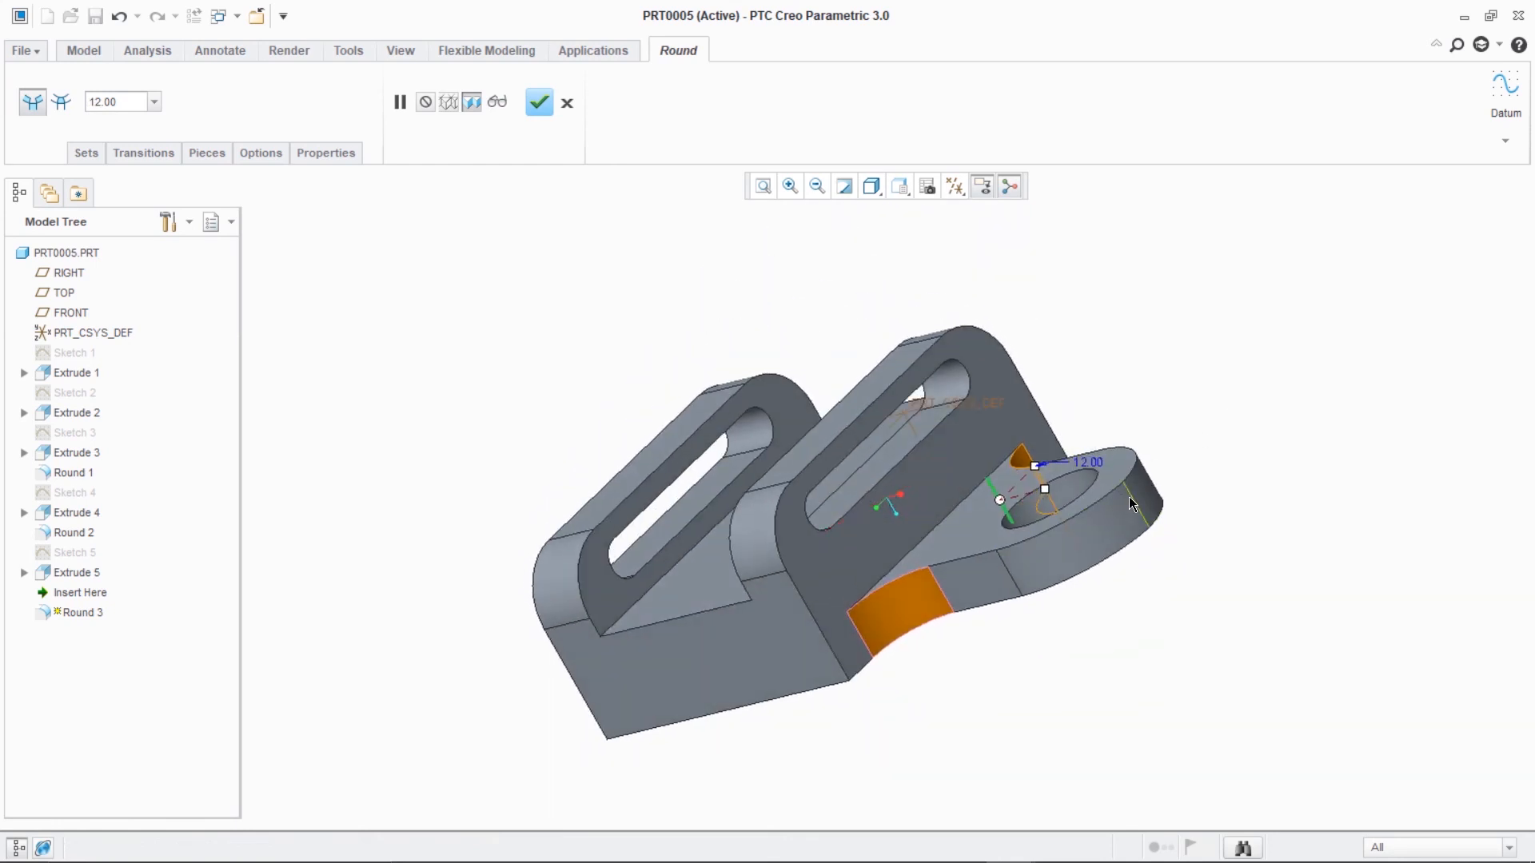
middle_click_drag(1319, 384, 1247, 432)
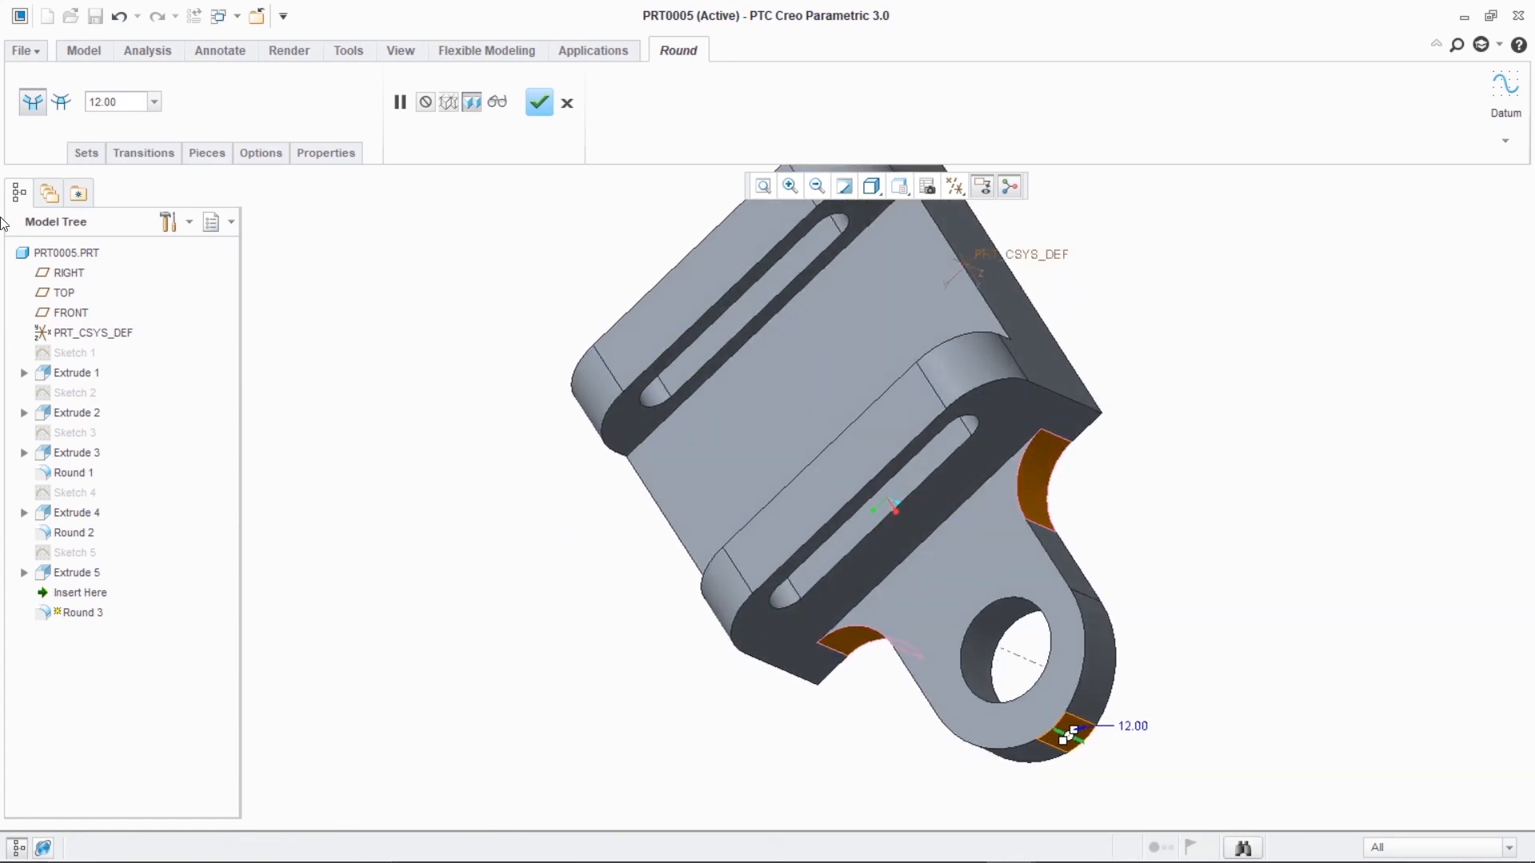
left_click(539, 101)
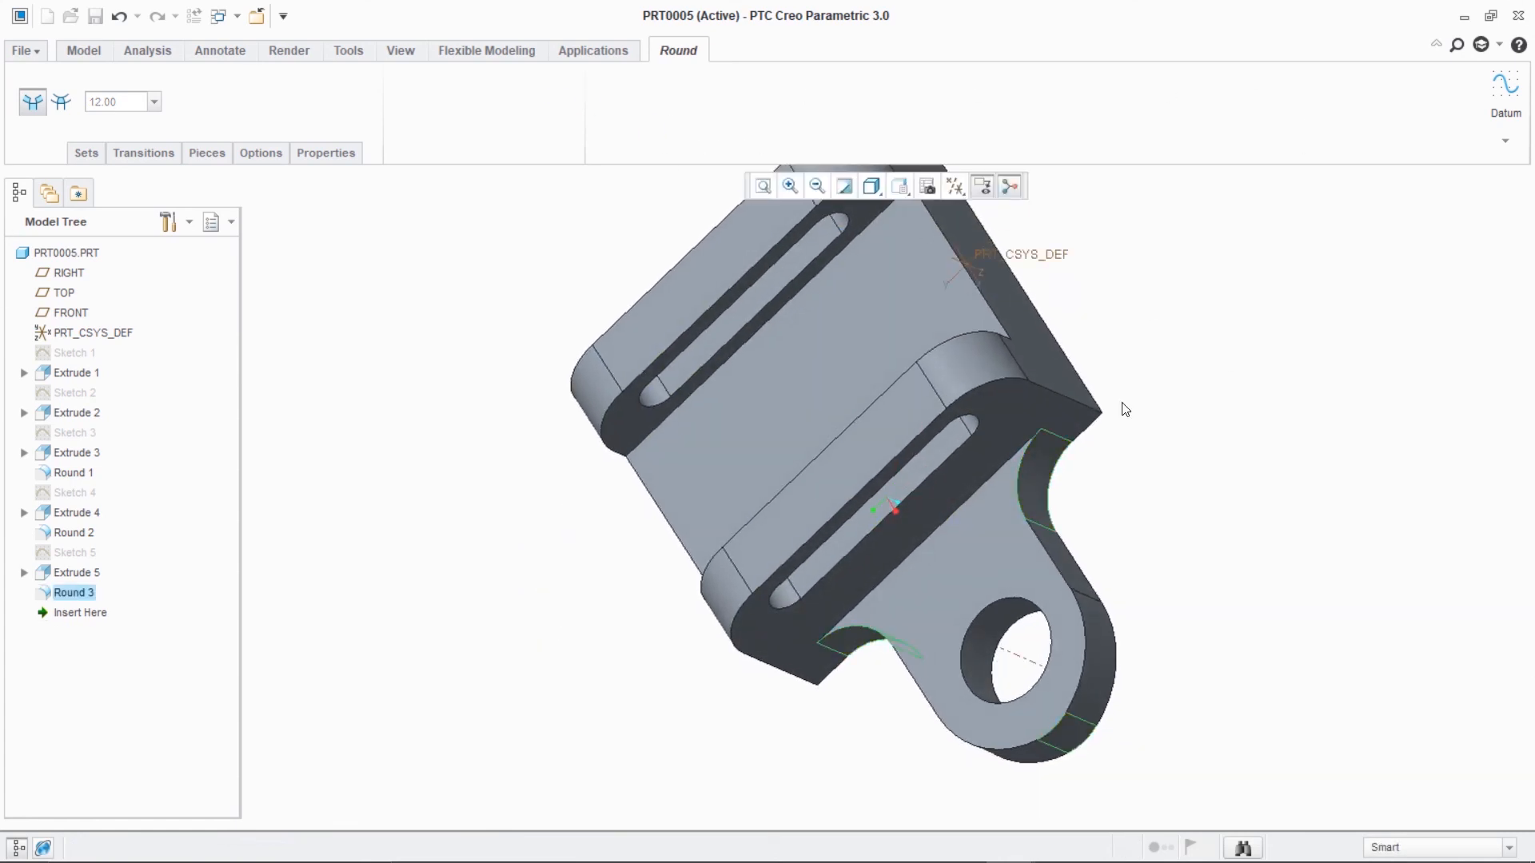
- Examine the finished part's slotted walls, underside and rounded side tab from several angles
middle_click_drag(1120, 405, 1302, 309)
left_click(1301, 309)
middle_click_drag(1392, 281, 1097, 376)
key("ctrl+d")
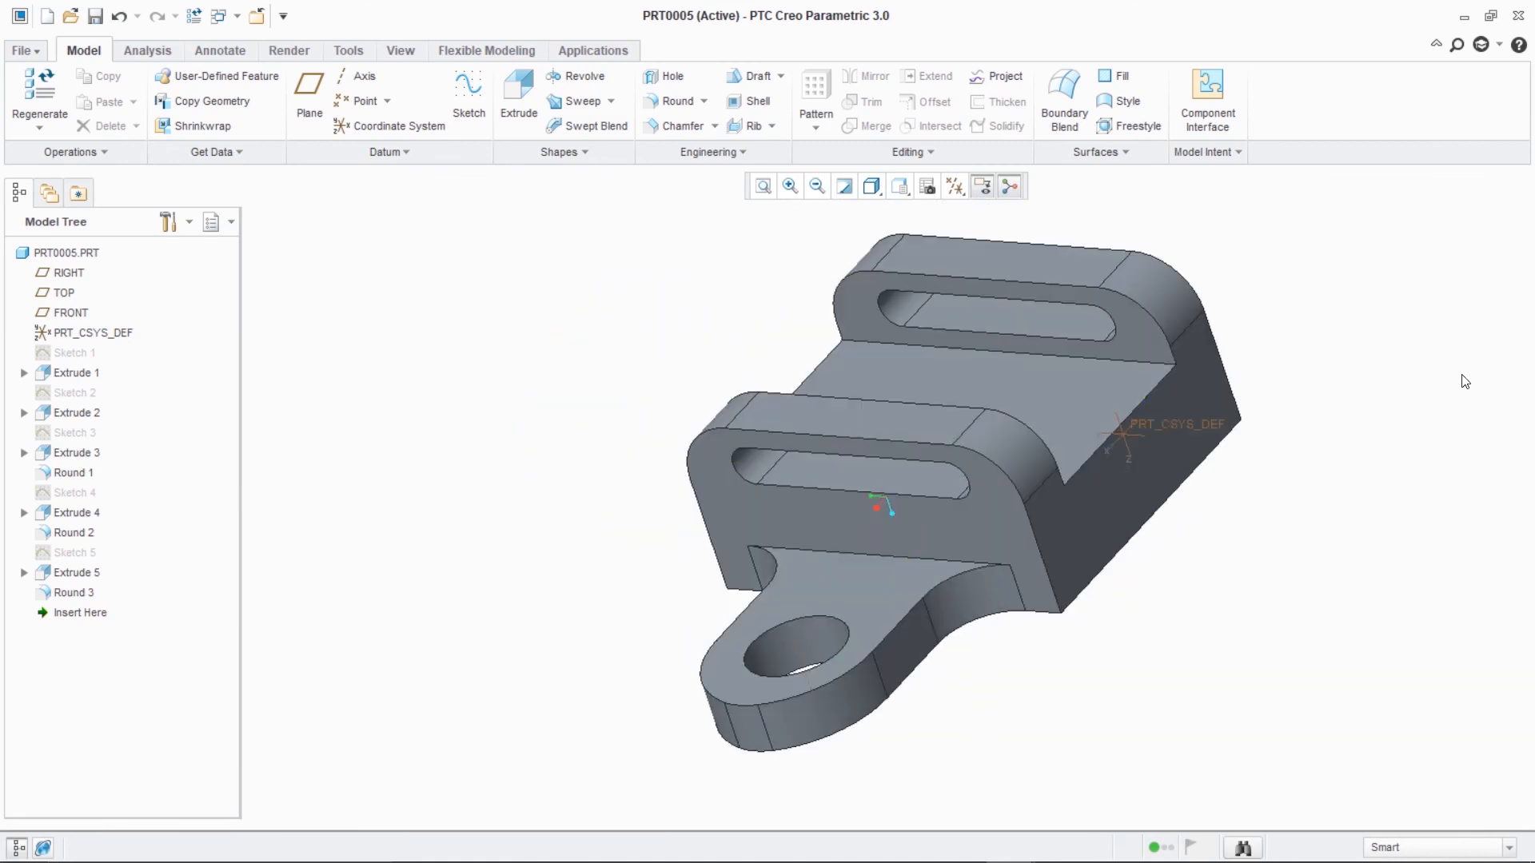
key("ctrl+d")
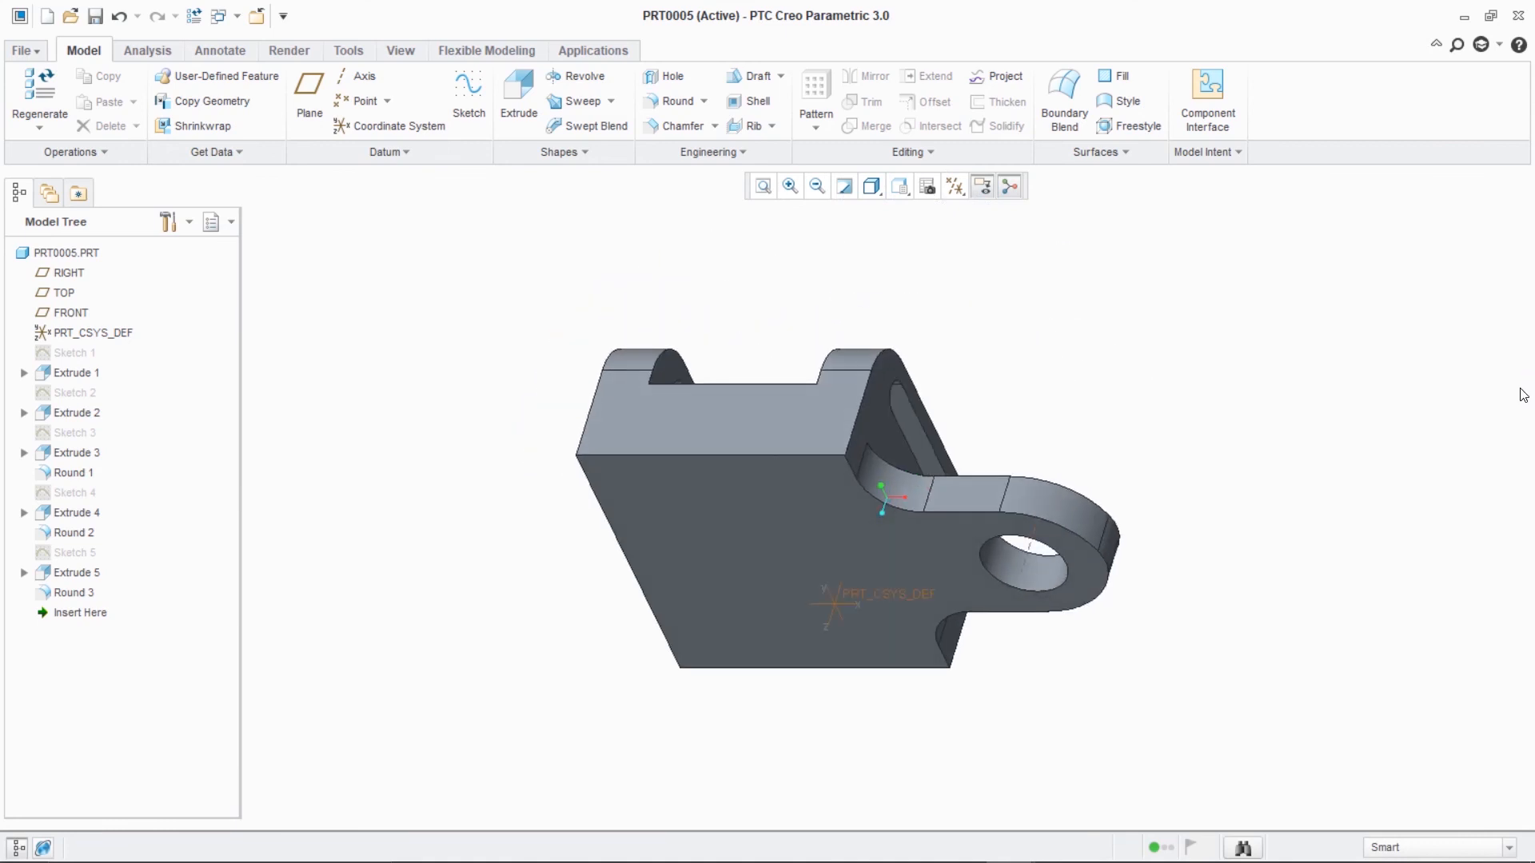
mouse_move(1408, 386)
middle_mouse_down()
mouse_move(1347, 421)
mouse_move(1233, 421)
mouse_move(1213, 445)
mouse_move(1225, 518)
mouse_move(1271, 556)
mouse_move(1364, 528)
mouse_move(1315, 327)
mouse_move(1134, 271)
mouse_move(1108, 344)
middle_mouse_up()
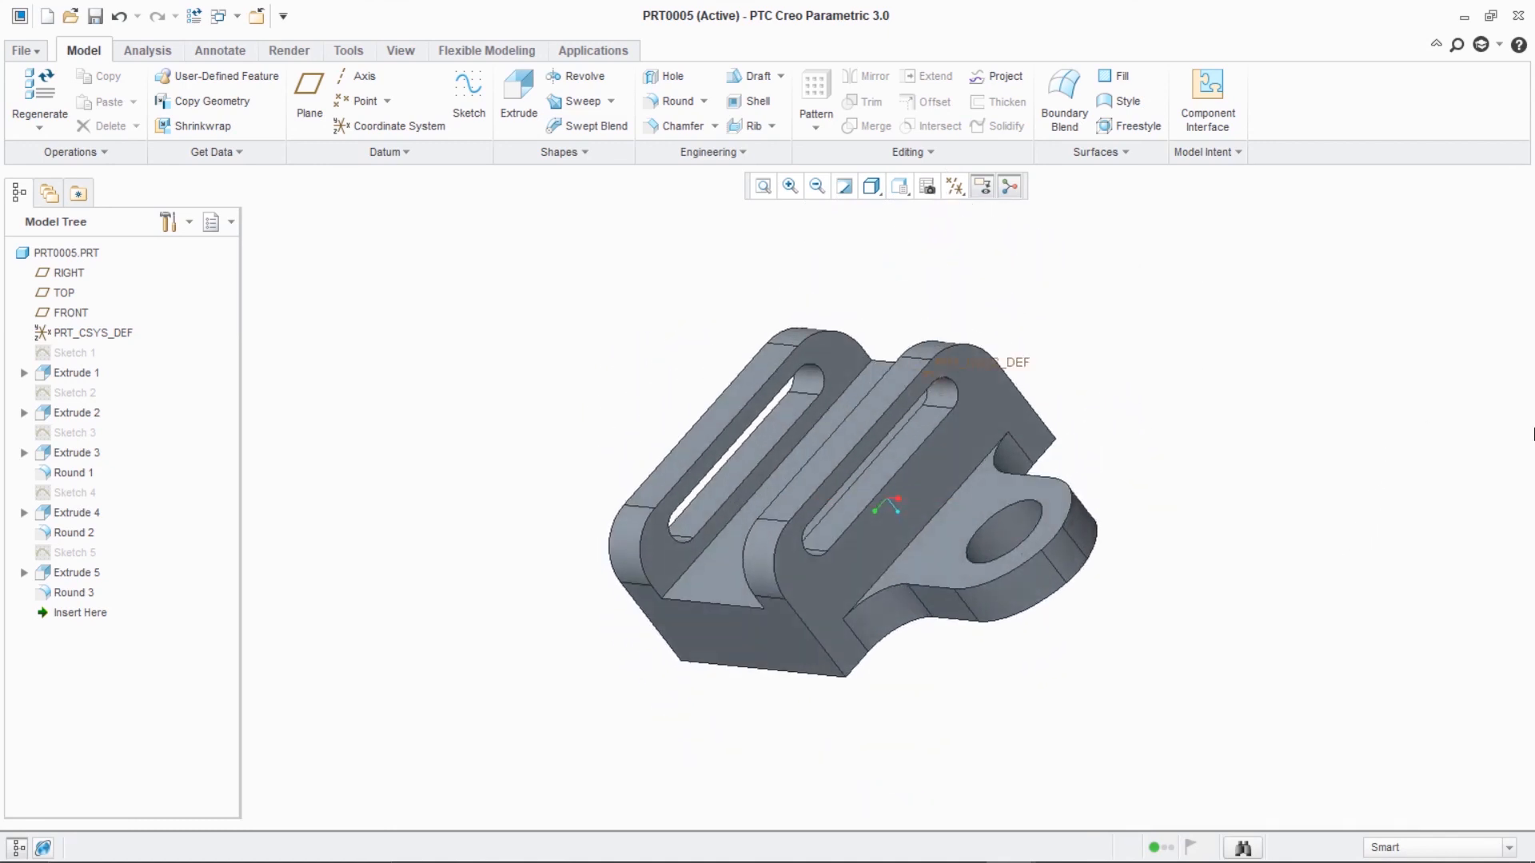